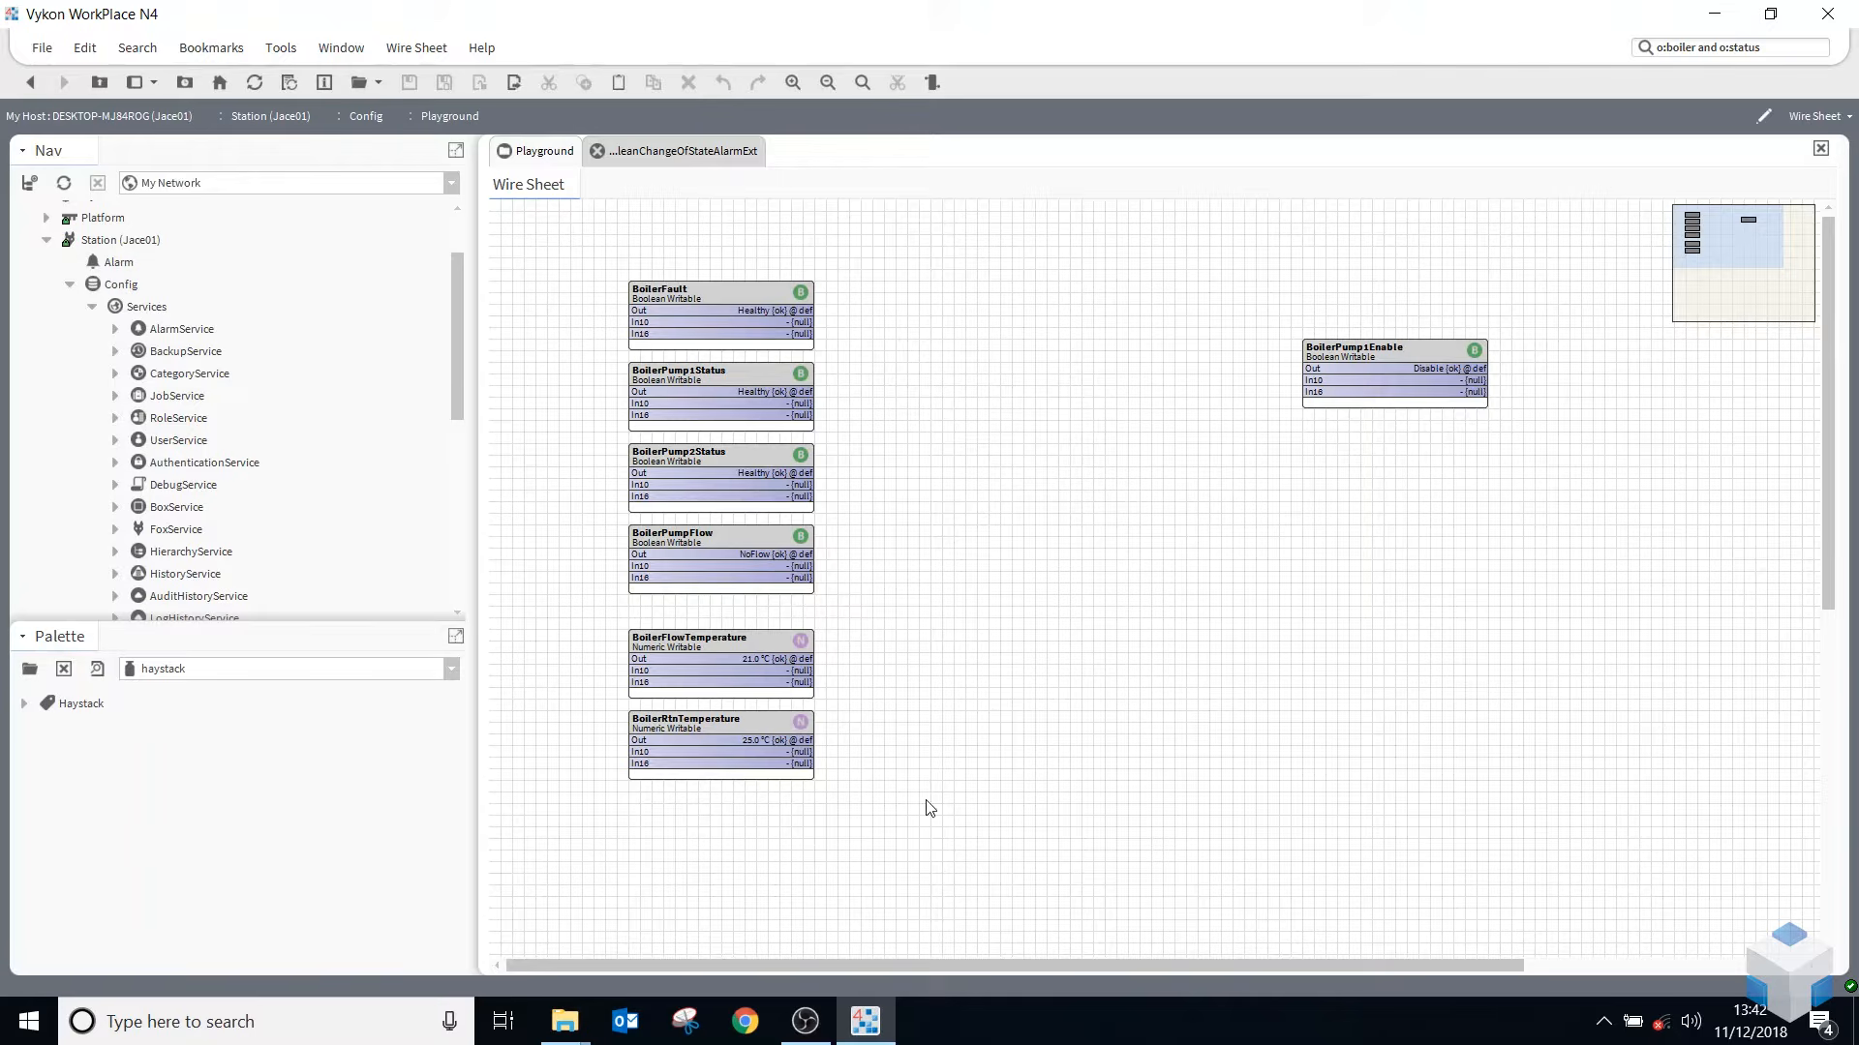
- Open the AlarmService wire sheet and load the alarm module's palette
{"action": "double_click", "coordinate": [171, 331]}
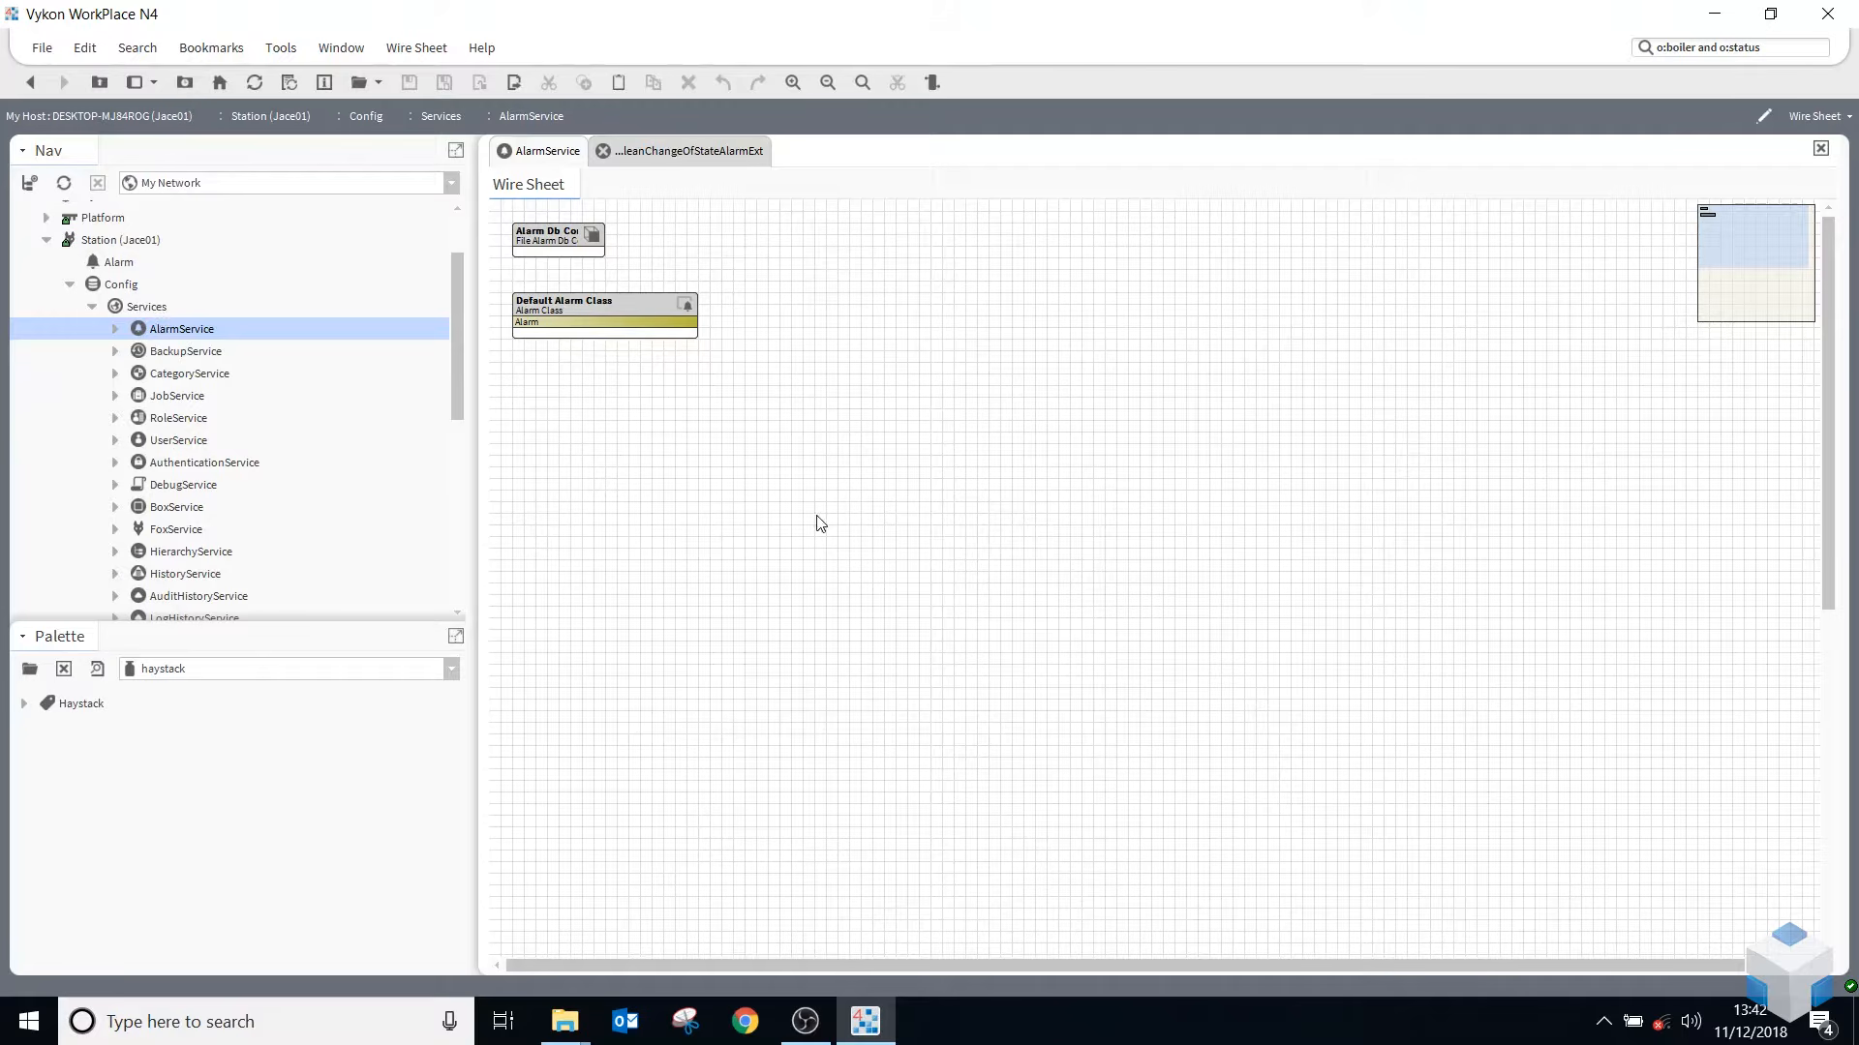
{"action": "left_click", "coordinate": [600, 332]}
{"action": "left_click", "coordinate": [662, 499]}
{"action": "left_click", "coordinate": [30, 669]}
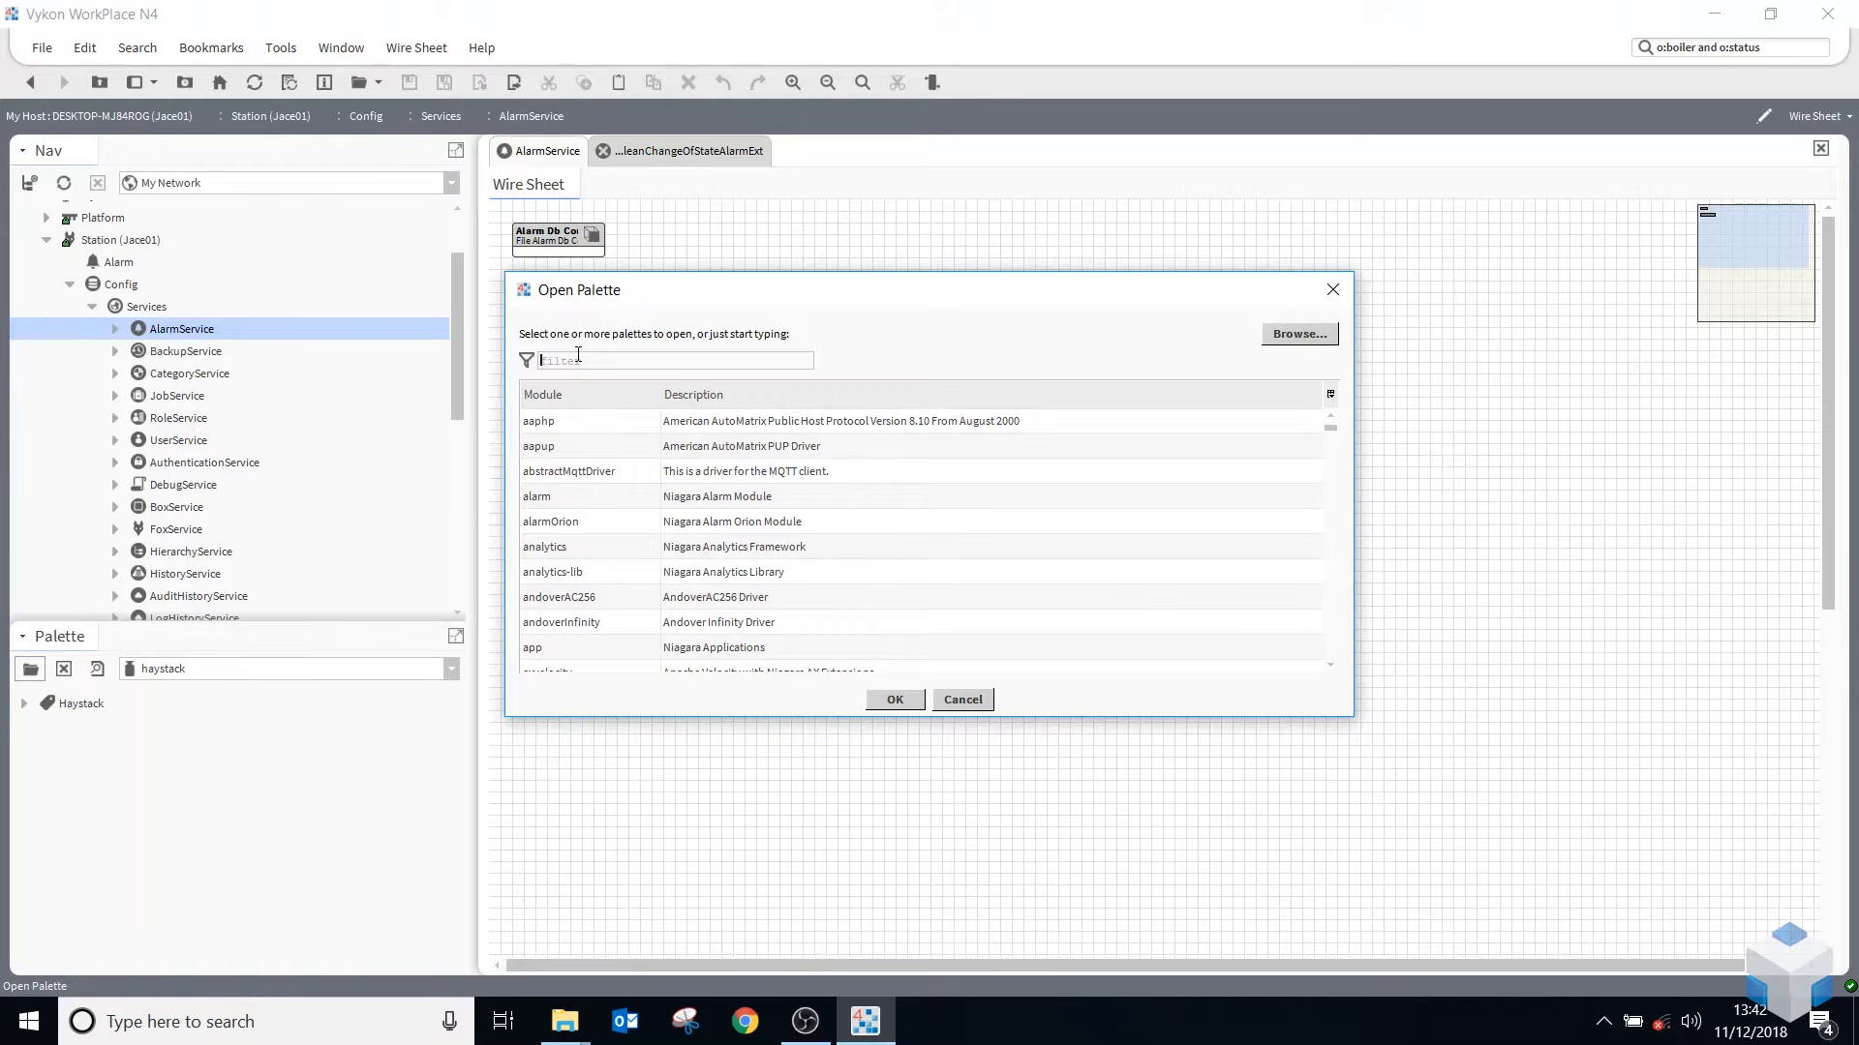
{"action": "type", "text": "a"}
{"action": "double_click", "coordinate": [544, 497]}
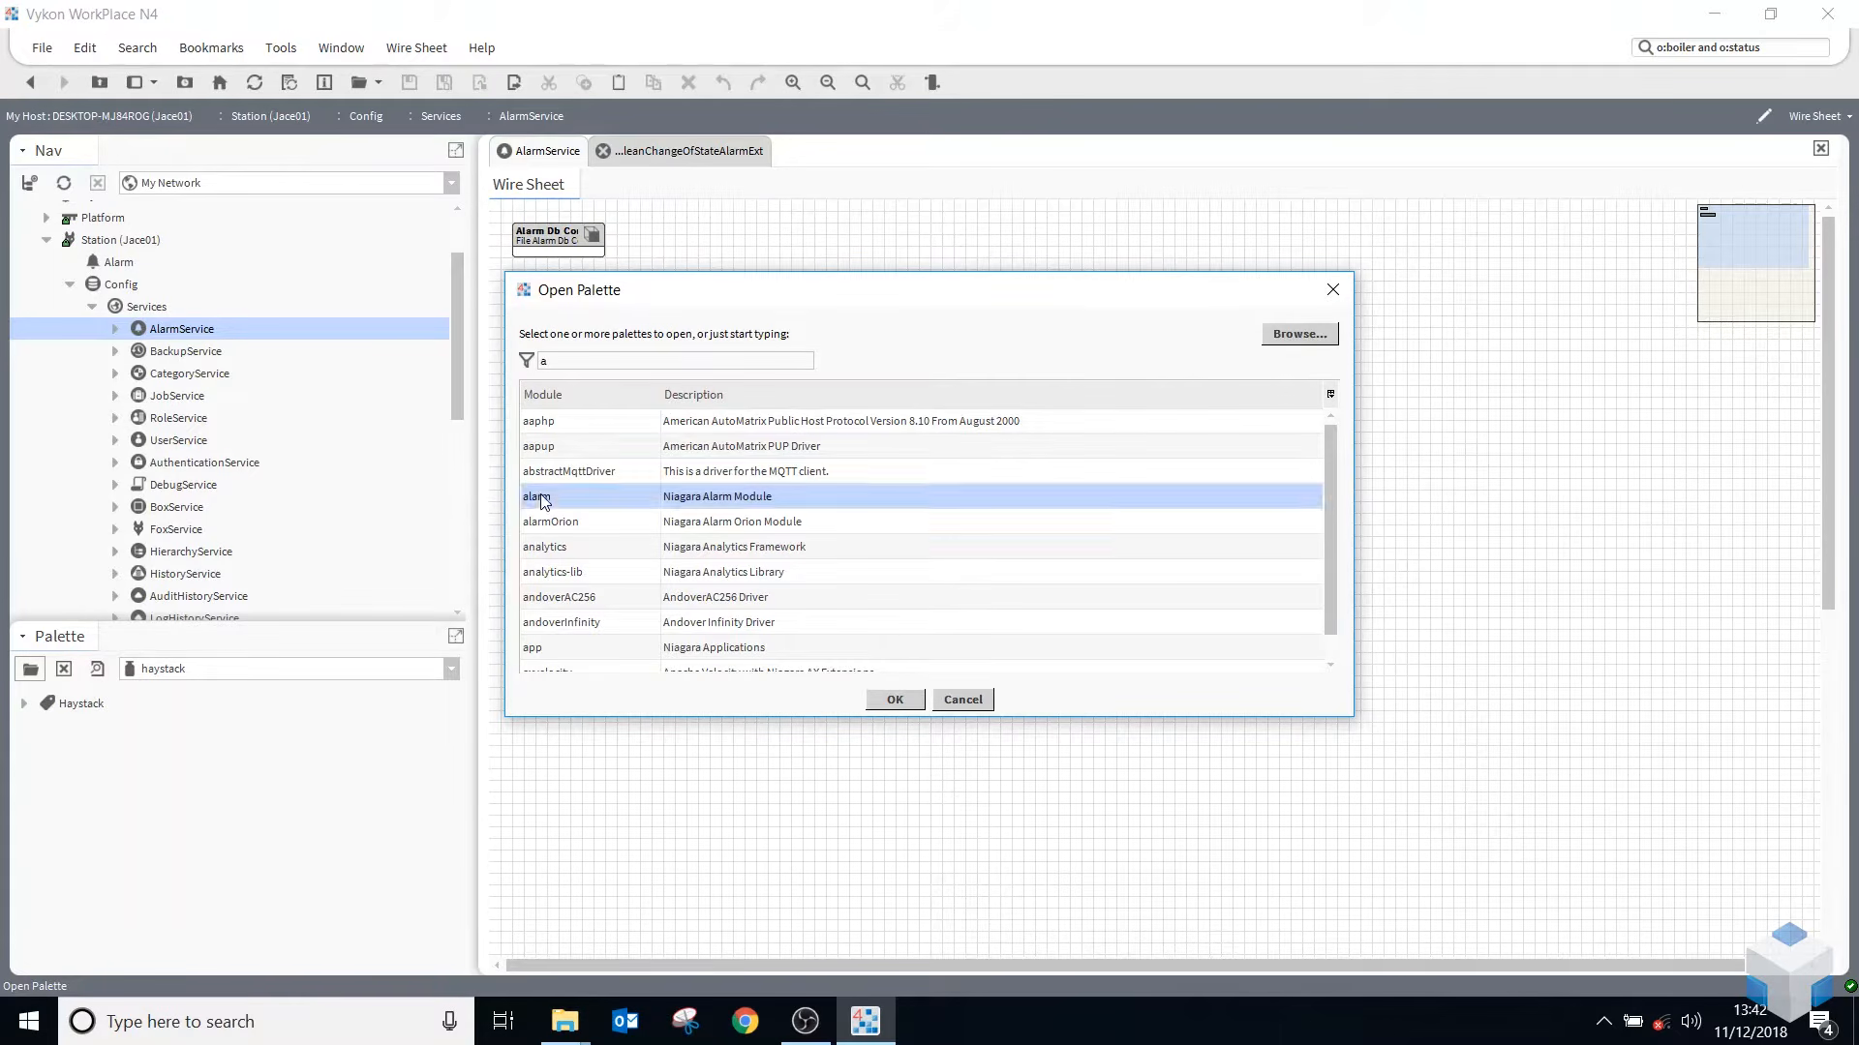
- Add an AlarmClass named Critical to the wire sheet, aligned directly beneath the Default Alarm Class
{"action": "left_click_drag", "start_coordinate": [51, 738], "coordinate": [648, 413]}
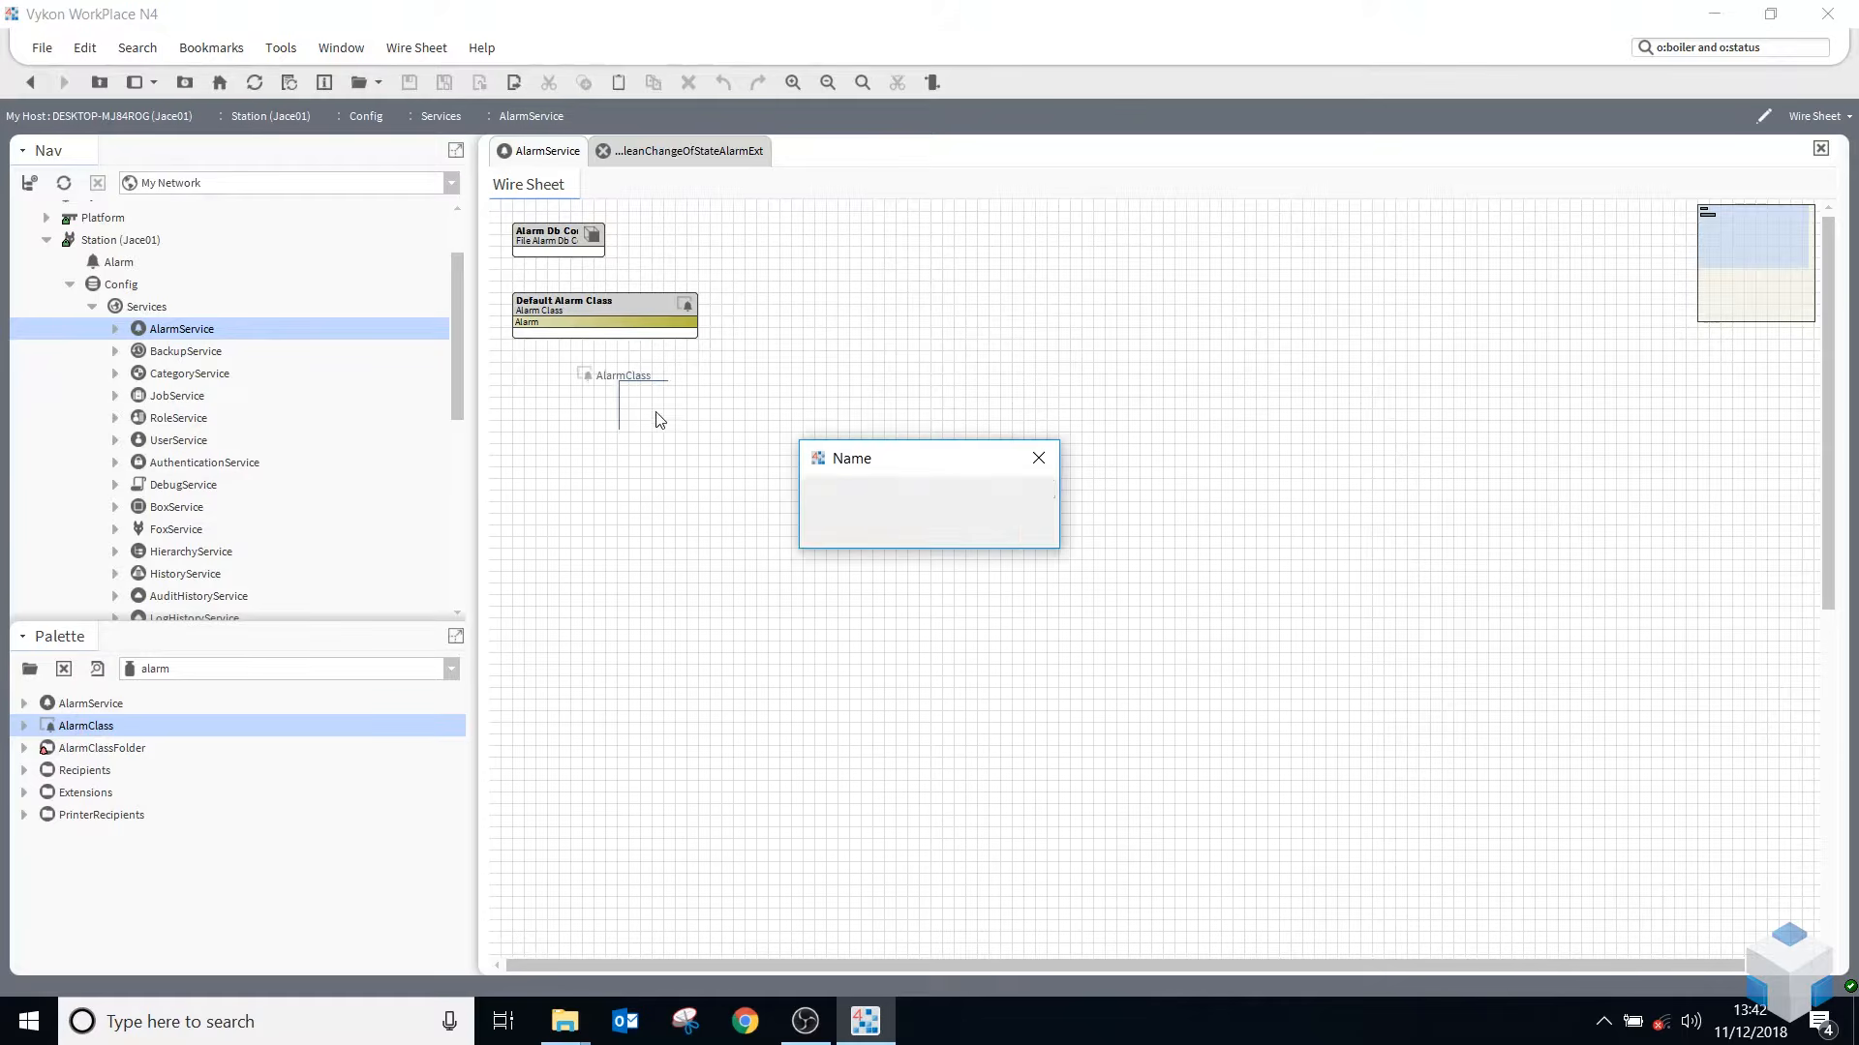
{"action": "type", "text": "Cr"}
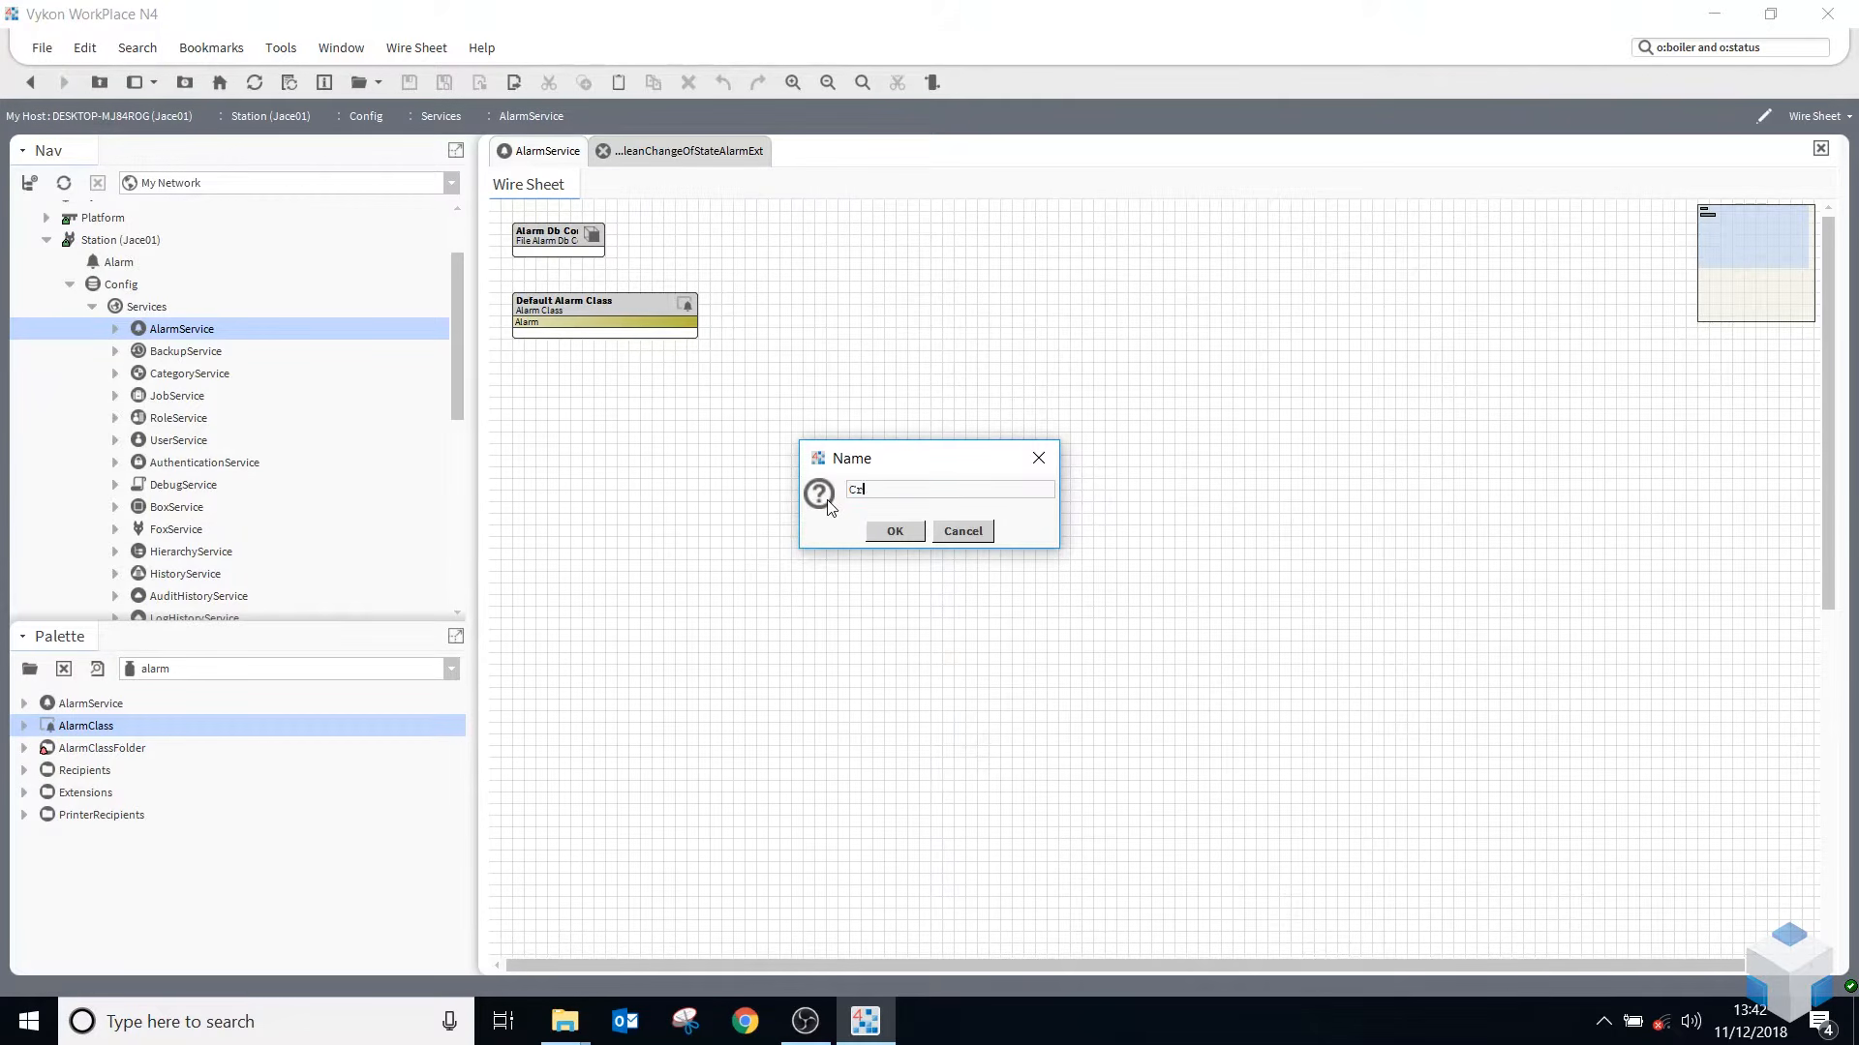
{"action": "type", "text": "itical"}
{"action": "left_click", "coordinate": [891, 534]}
{"action": "left_click_drag", "start_coordinate": [651, 378], "coordinate": [688, 377]}
{"action": "left_click", "coordinate": [680, 497]}
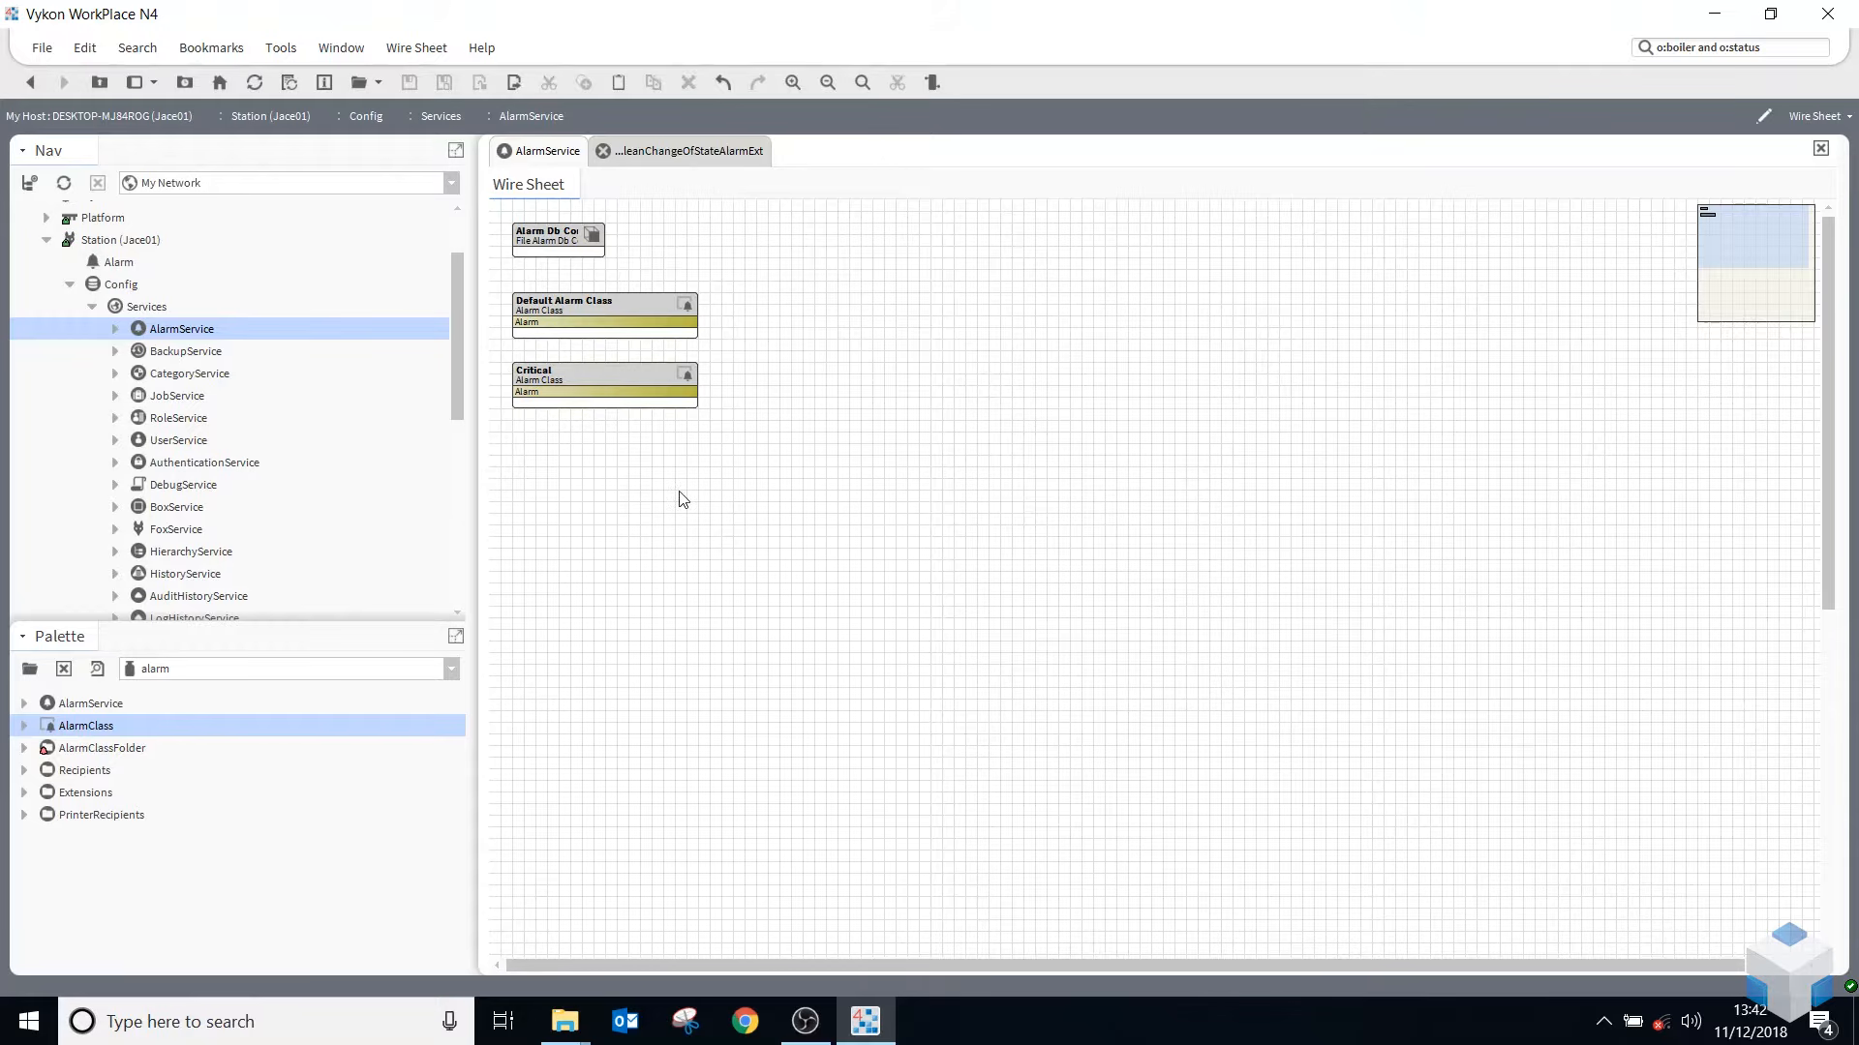
- Review the Critical class's properties and pin its Total, Open, In Alarm and Unacked Alarm Count and Time Of Last Alarm slots
{"action": "double_click", "coordinate": [594, 389]}
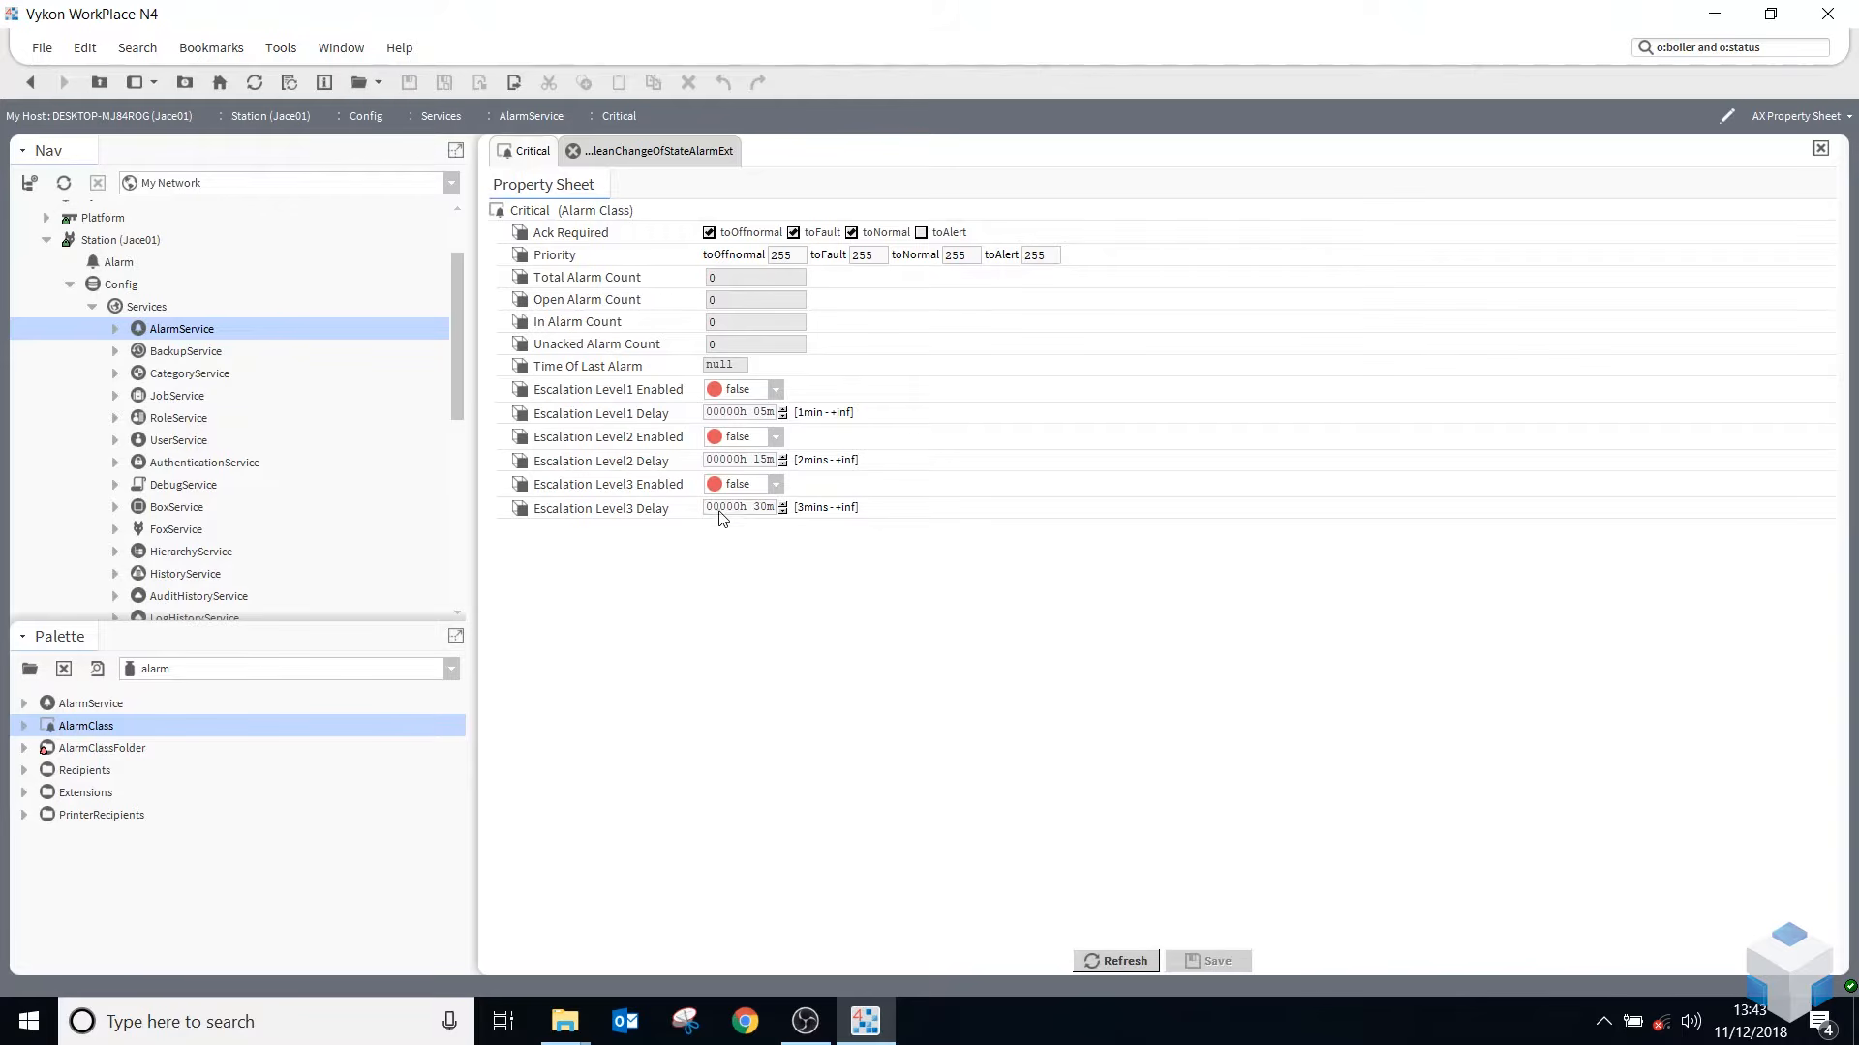
{"action": "left_click", "coordinate": [30, 87]}
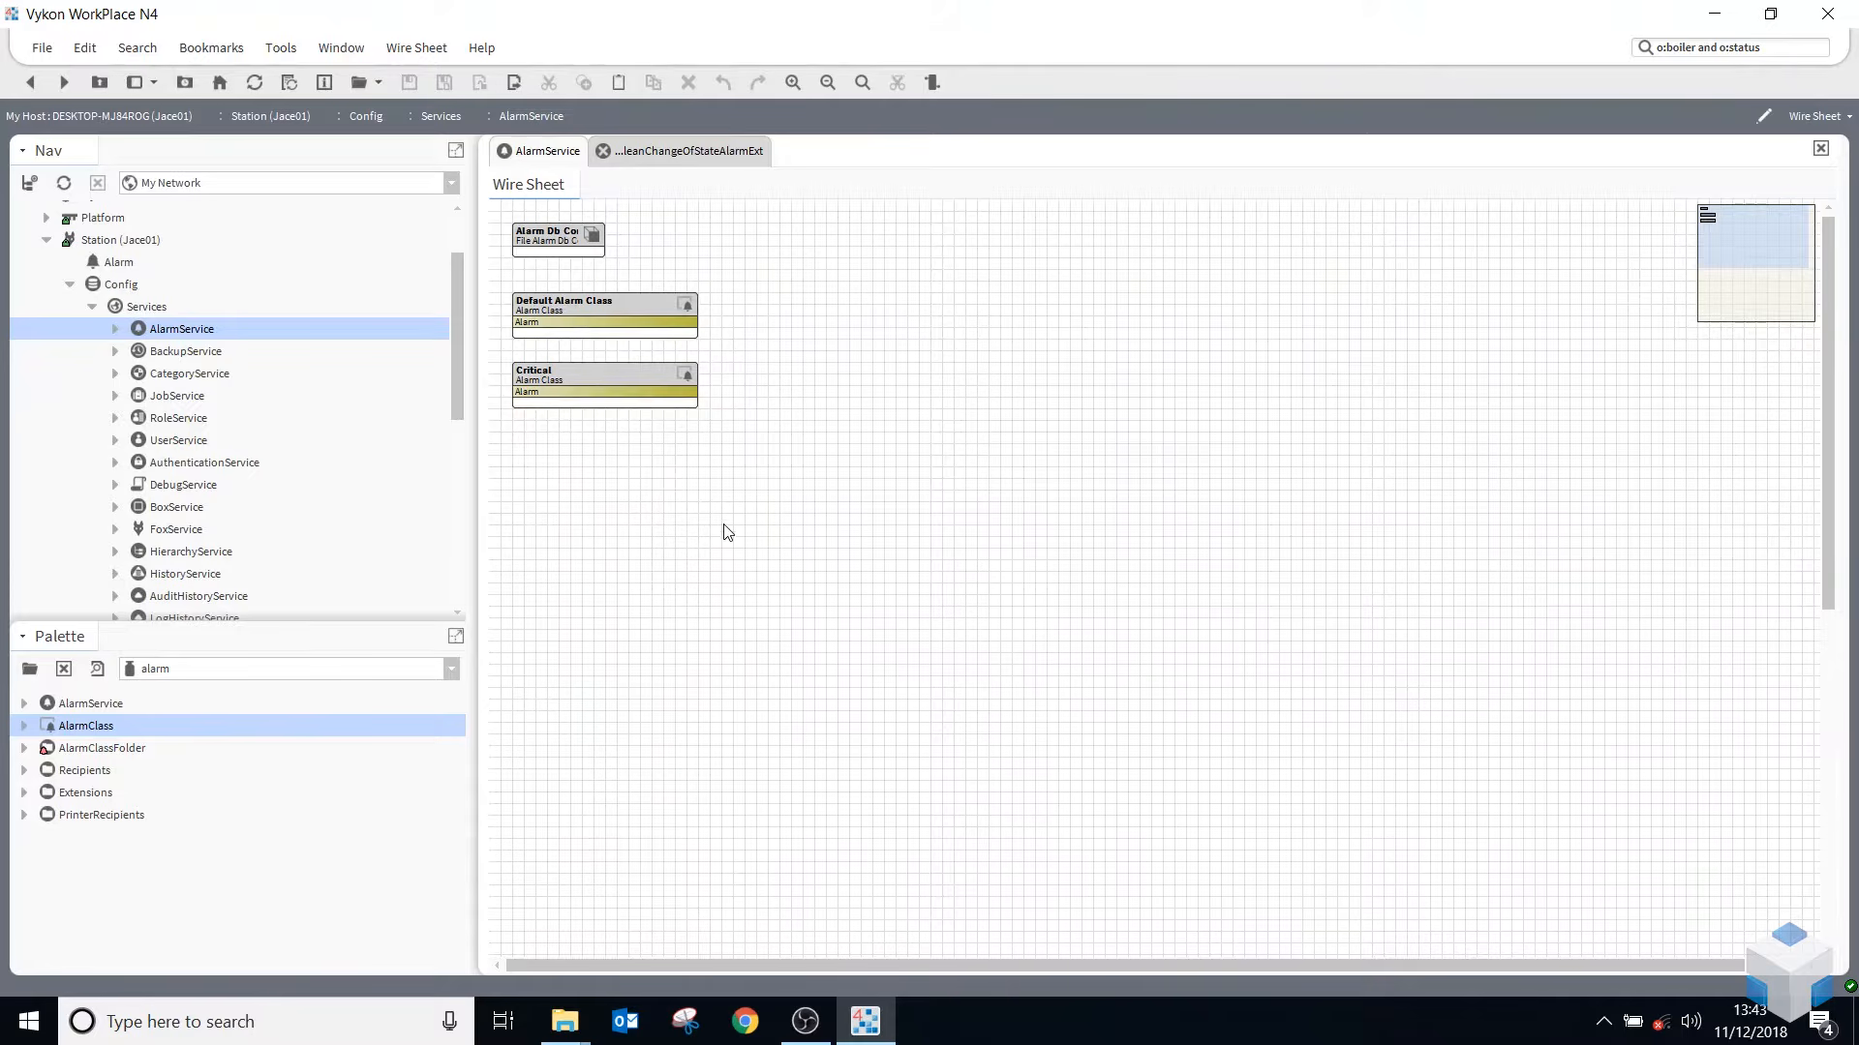
{"action": "right_click", "coordinate": [635, 385]}
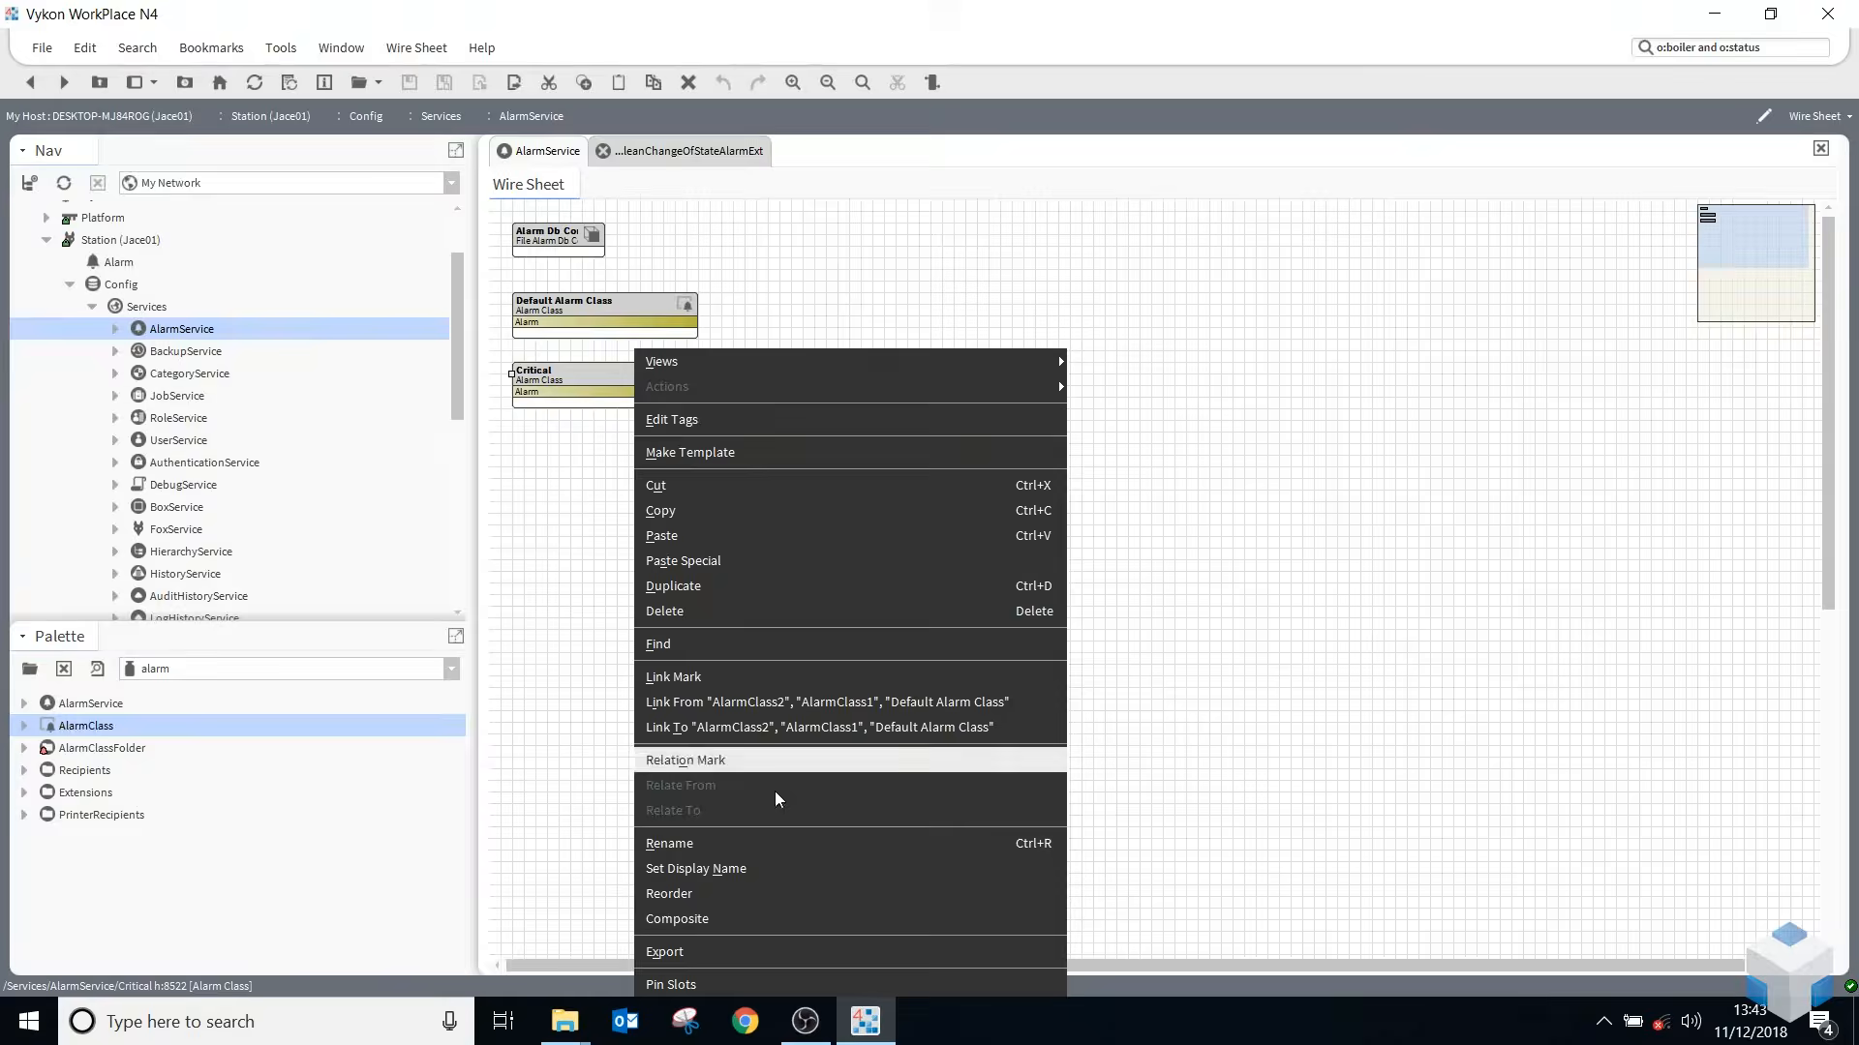
{"action": "left_click", "coordinate": [701, 983]}
{"action": "left_click", "coordinate": [823, 440]}
{"action": "left_click", "coordinate": [823, 466]}
{"action": "left_click", "coordinate": [822, 490]}
{"action": "left_click", "coordinate": [823, 516]}
{"action": "left_click", "coordinate": [823, 541]}
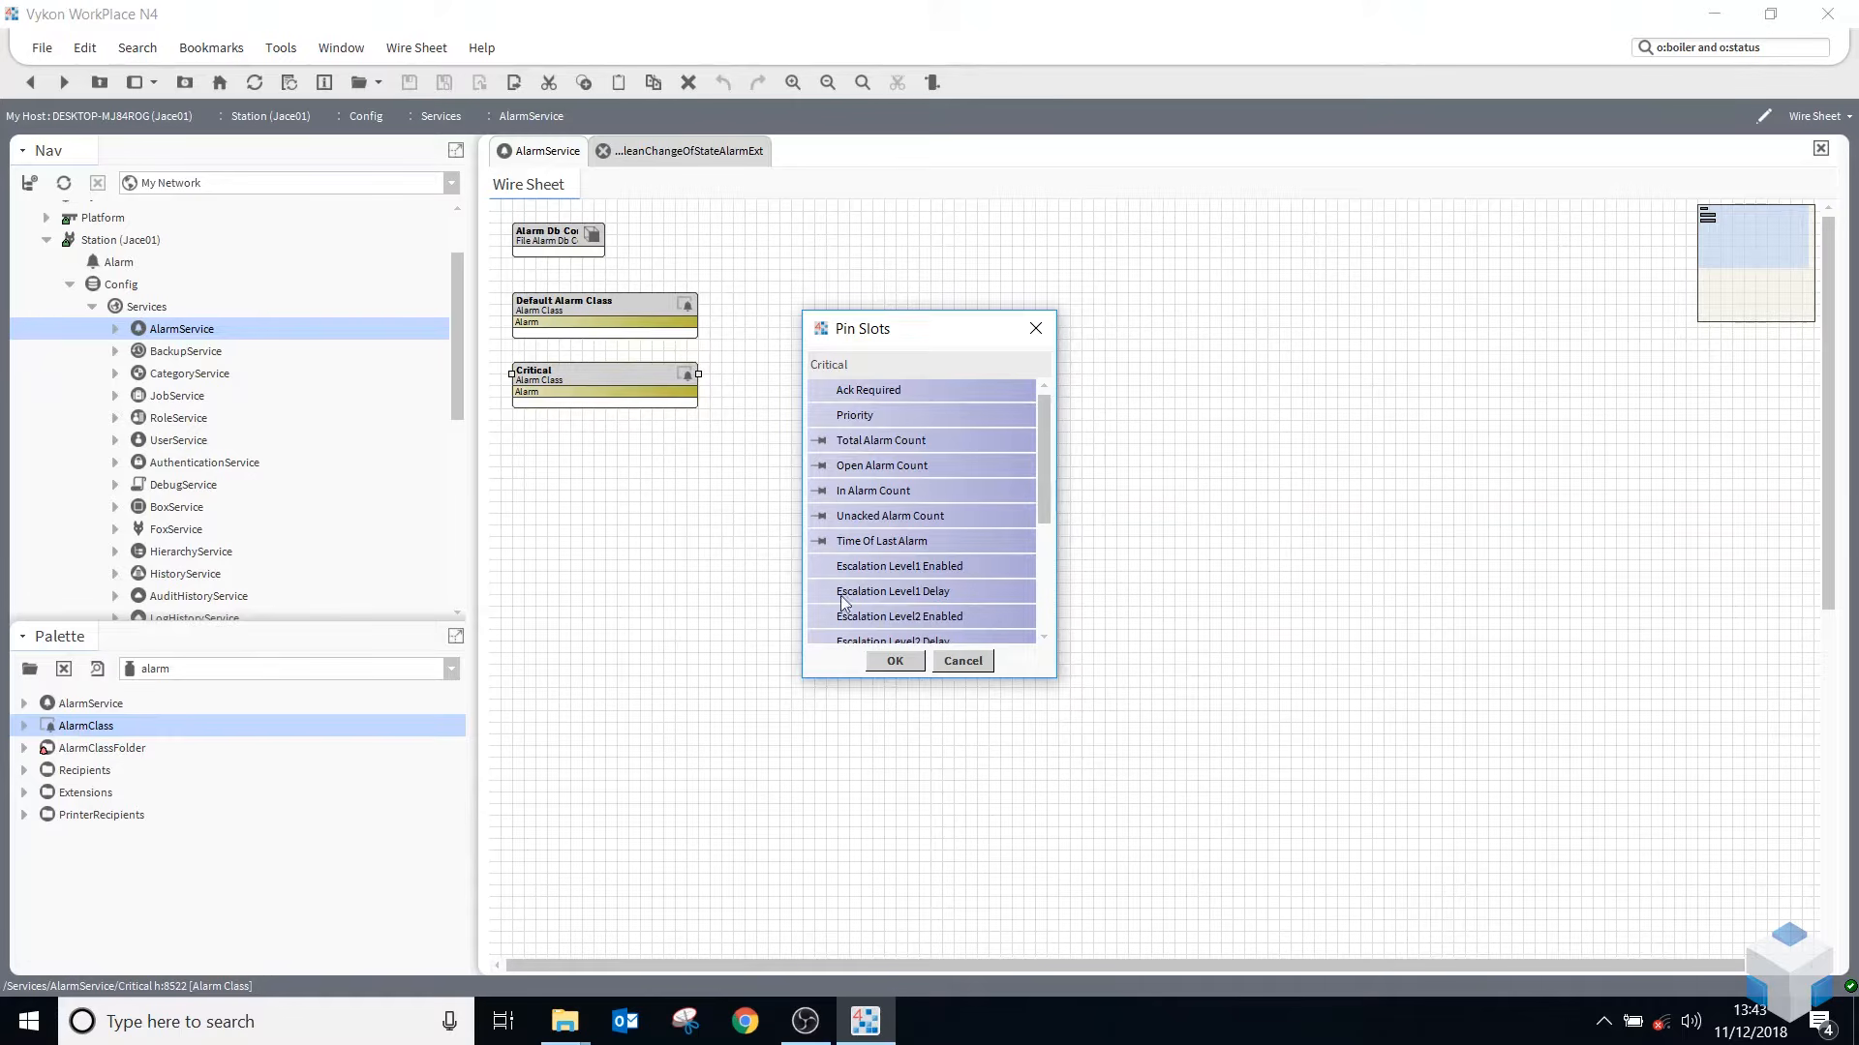
{"action": "left_click", "coordinate": [882, 668]}
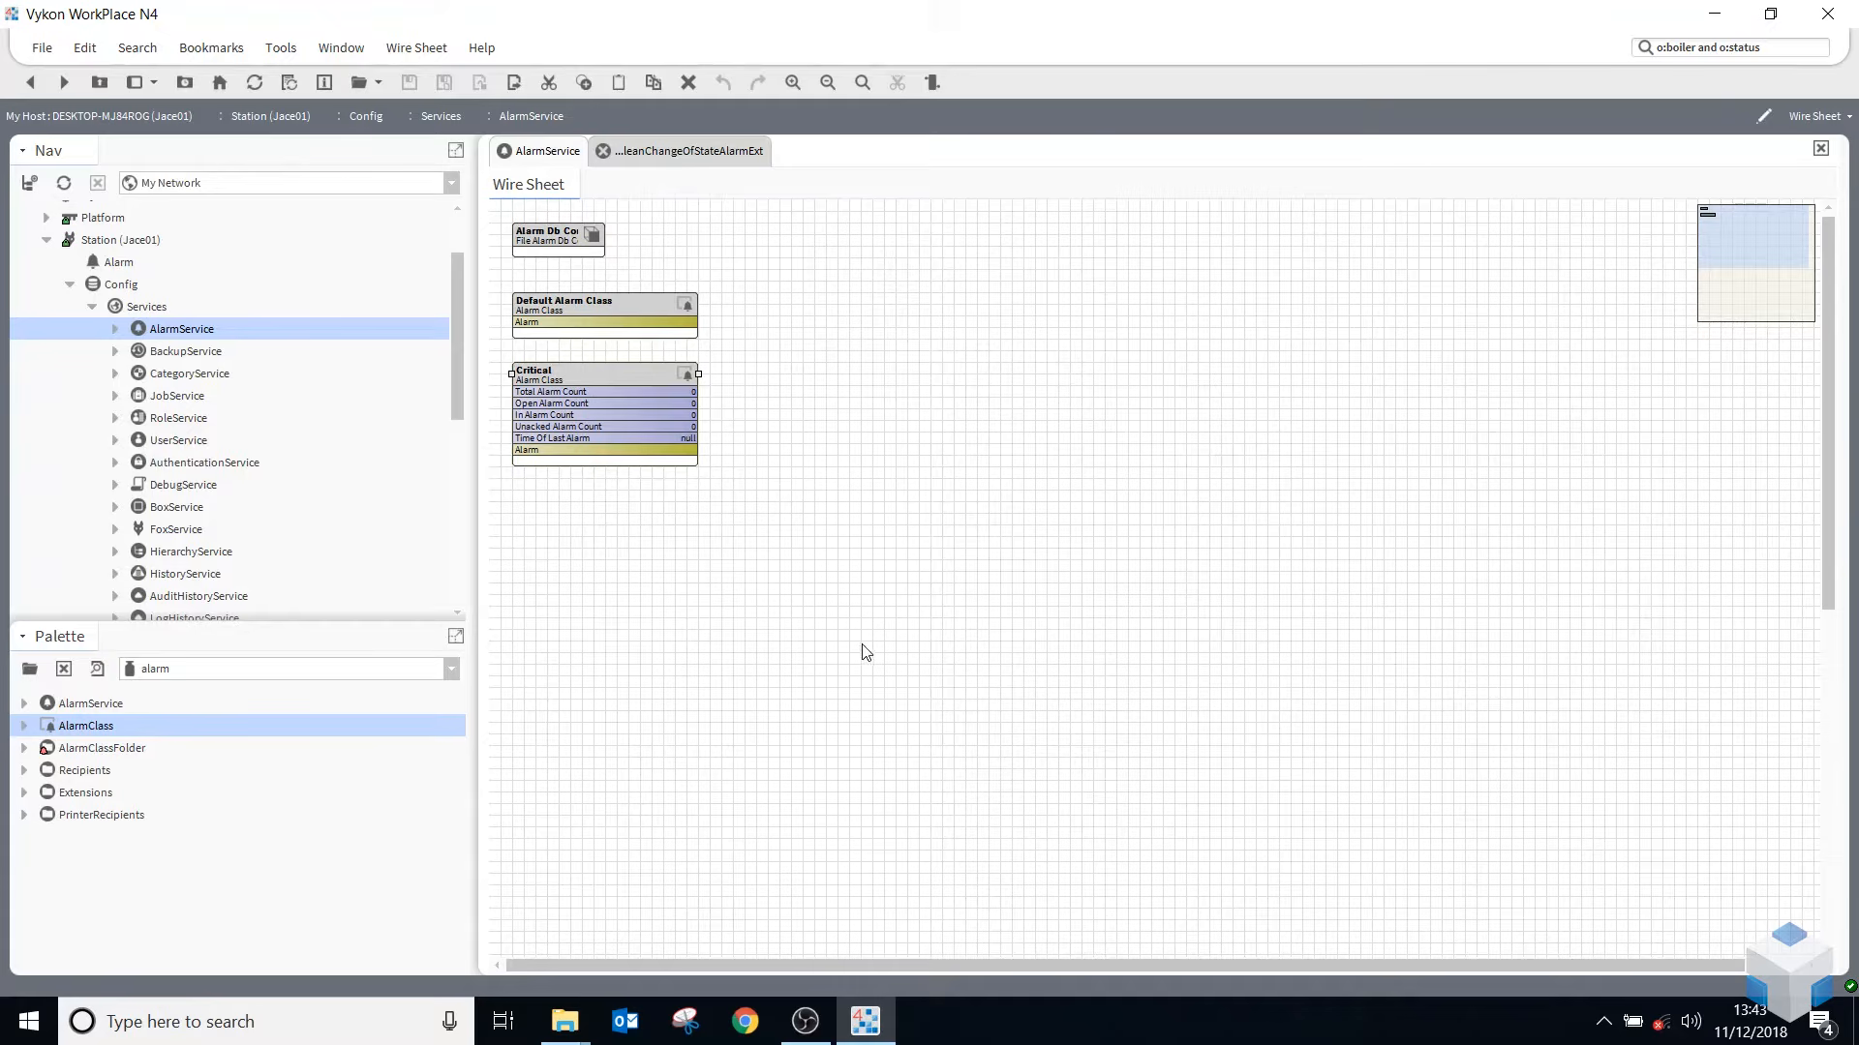
- Duplicate the Critical alarm class as Non_Critical and place the copy directly beneath the original
{"action": "right_click", "coordinate": [619, 391]}
{"action": "left_click", "coordinate": [716, 586]}
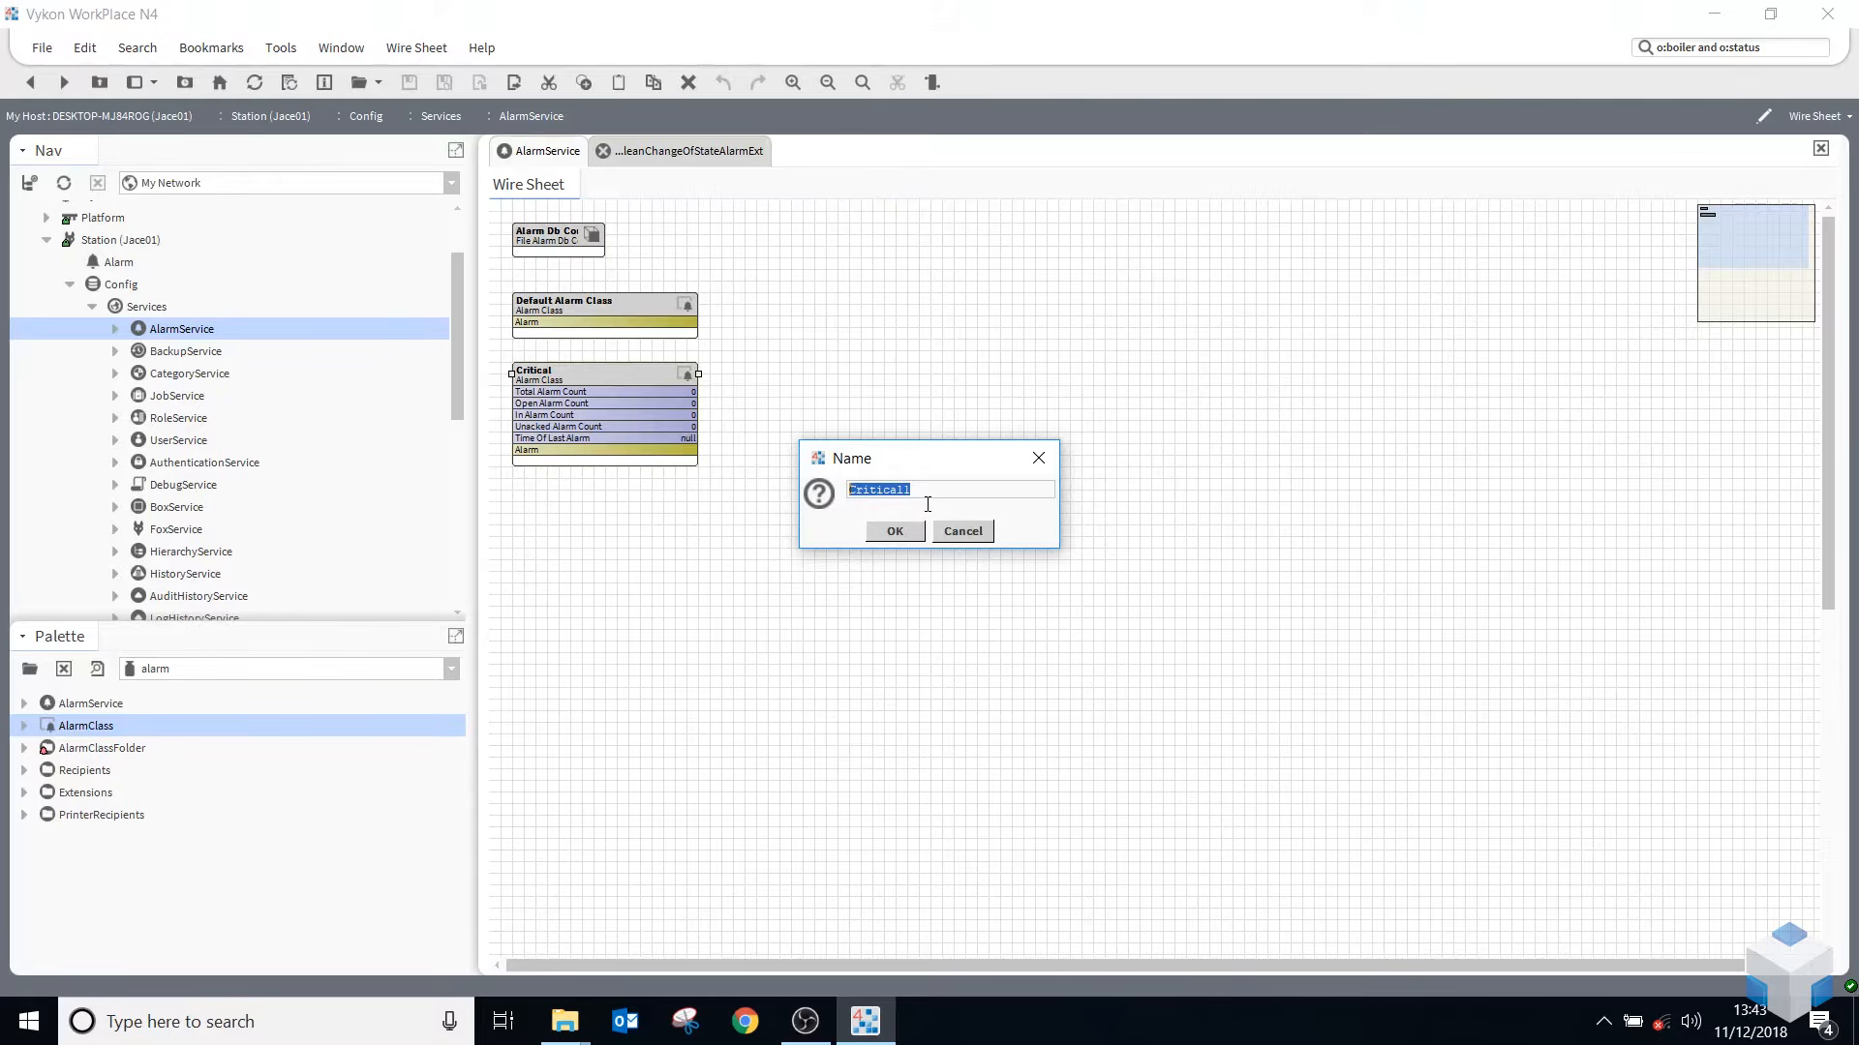
{"action": "type", "text": "Non_Critical"}
{"action": "left_click", "coordinate": [896, 531]}
{"action": "left_click_drag", "start_coordinate": [579, 387], "coordinate": [567, 508]}
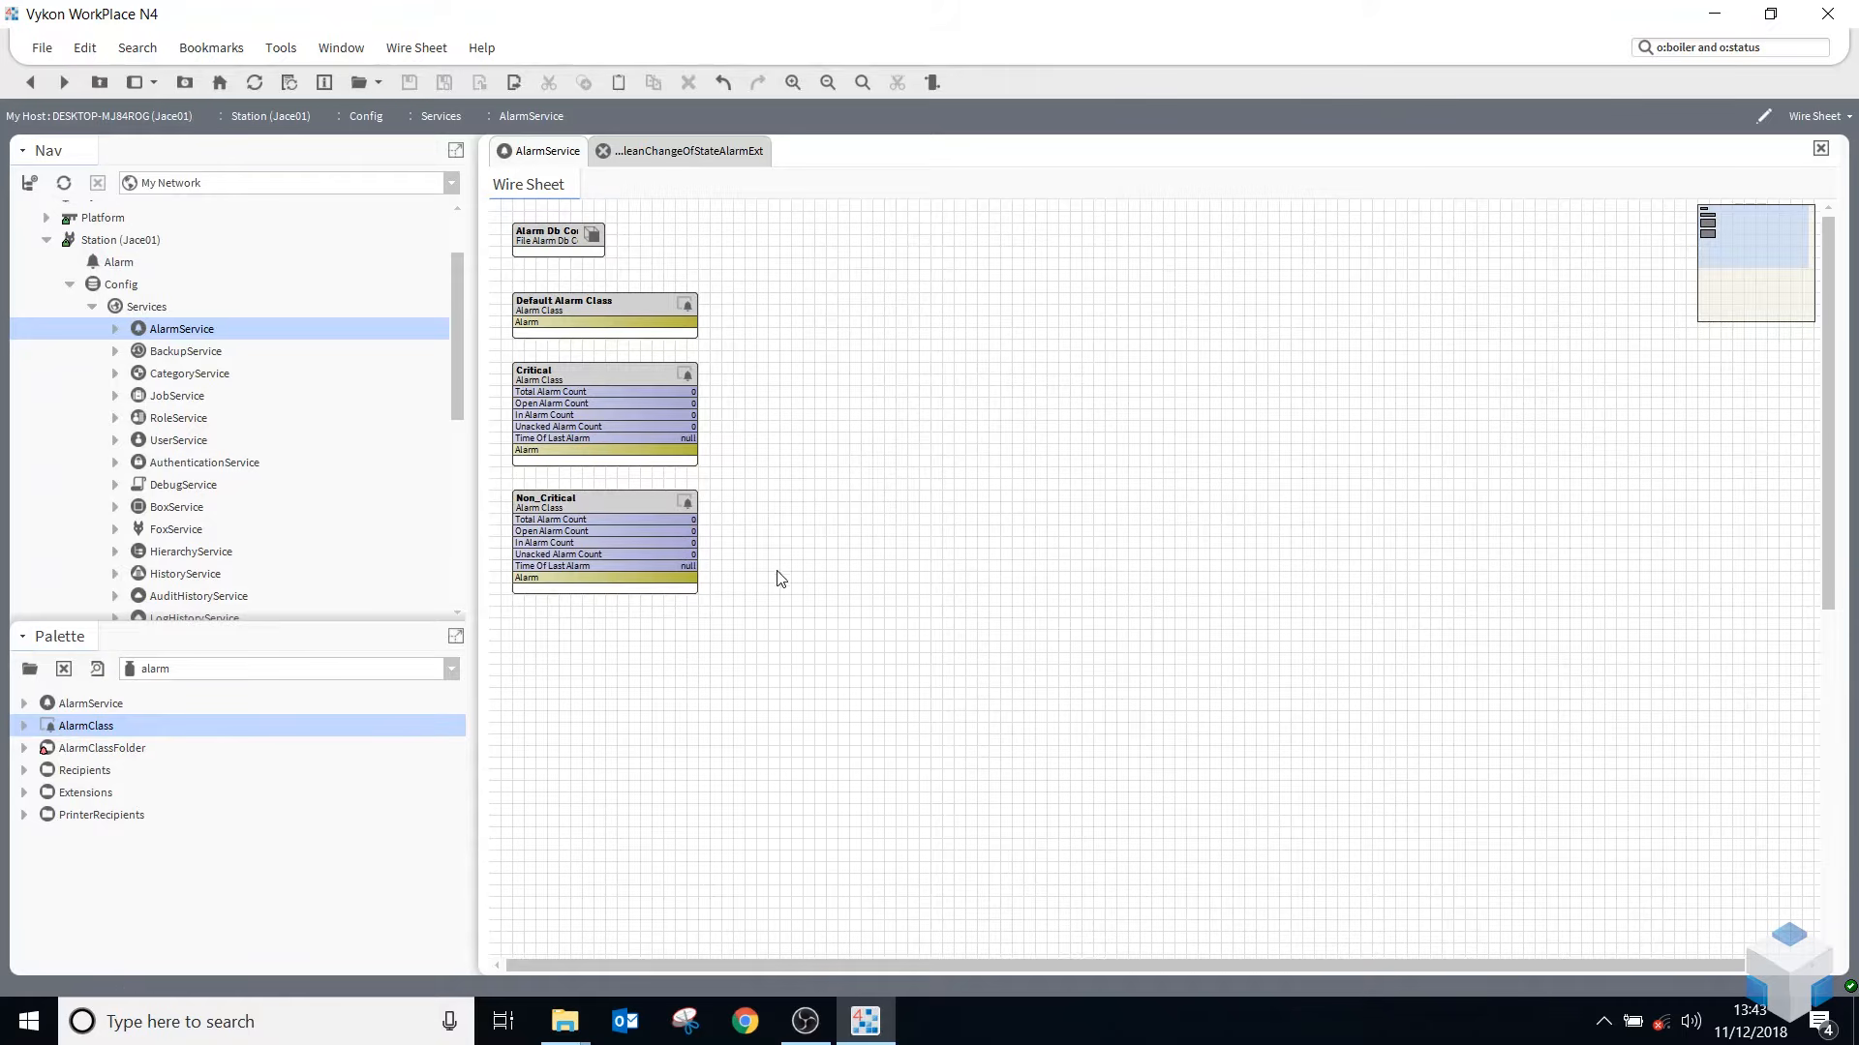
- Add a ConsoleRecipient and a StationRecipient to the wire sheet, stacked in one column opposite the alarm classes
{"action": "left_click", "coordinate": [24, 770]}
{"action": "left_click", "coordinate": [114, 794]}
{"action": "left_click", "coordinate": [116, 813]}
{"action": "left_click", "coordinate": [123, 787]}
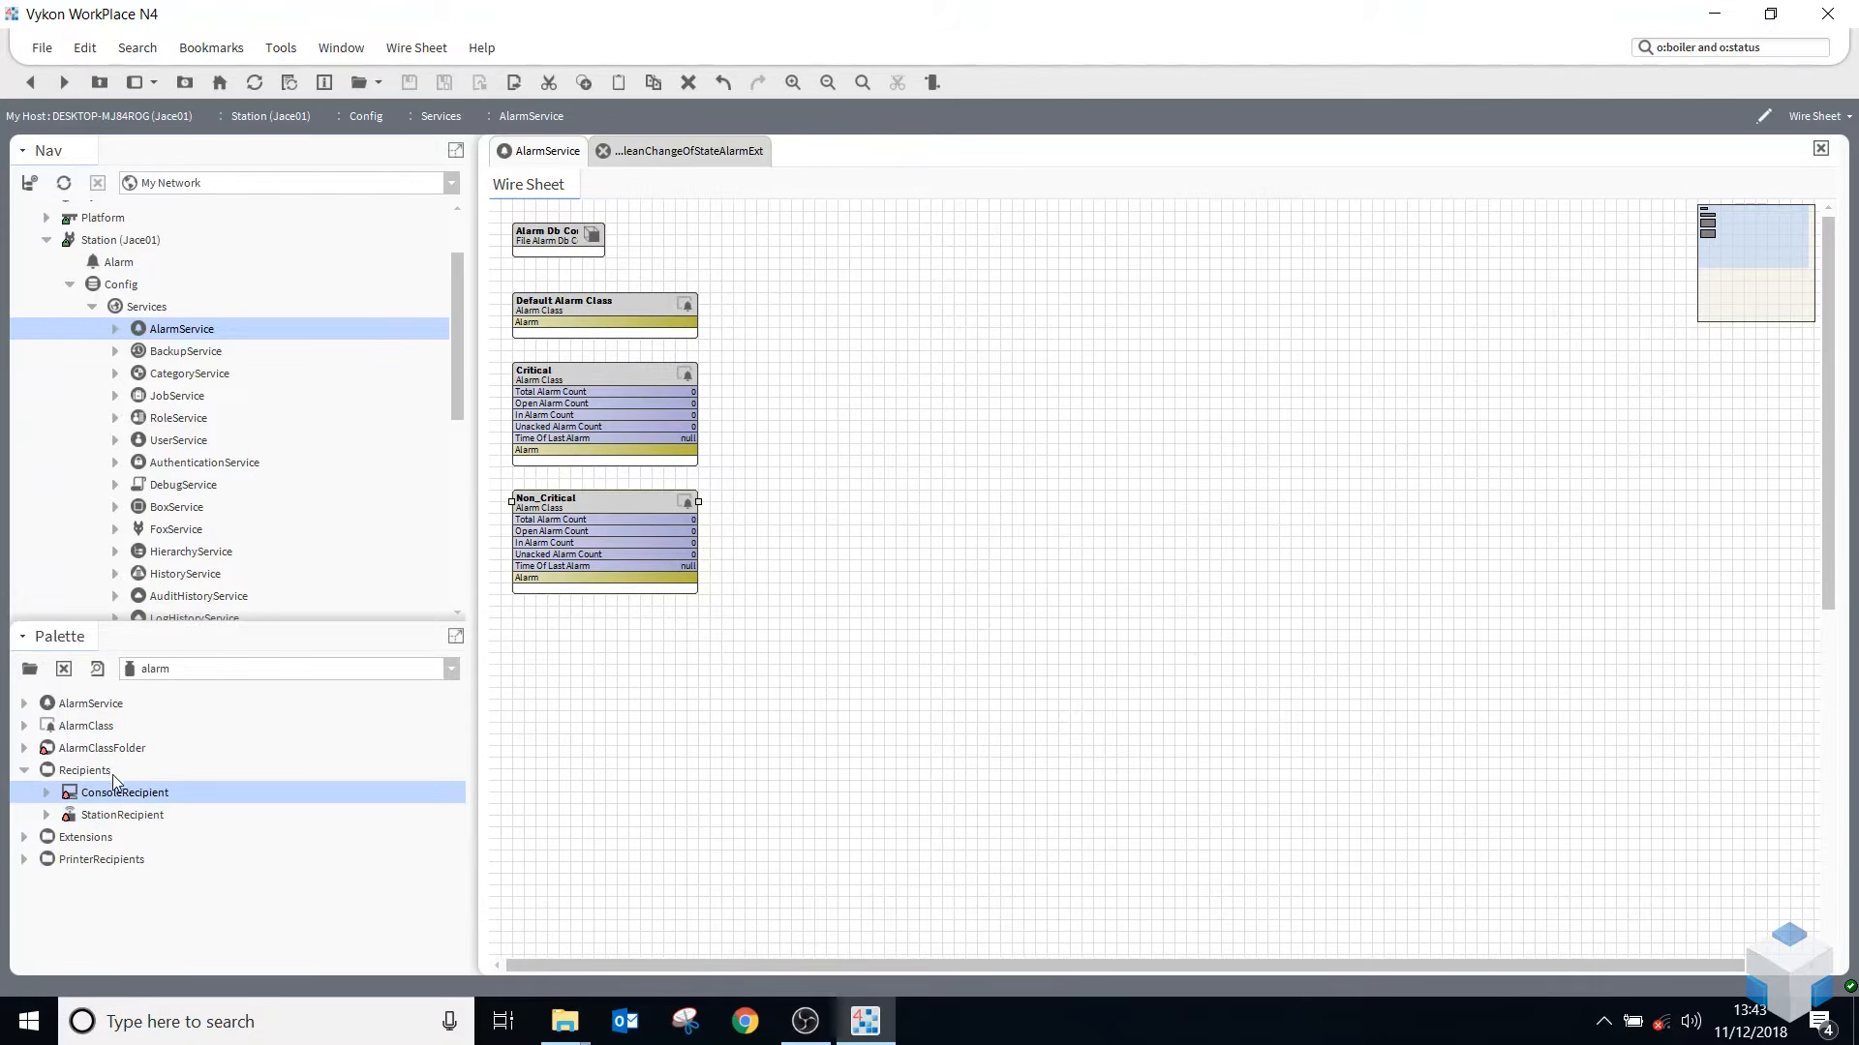
{"action": "left_click", "coordinate": [132, 811], "text": "shift"}
{"action": "left_click_drag", "start_coordinate": [126, 803], "coordinate": [1040, 378]}
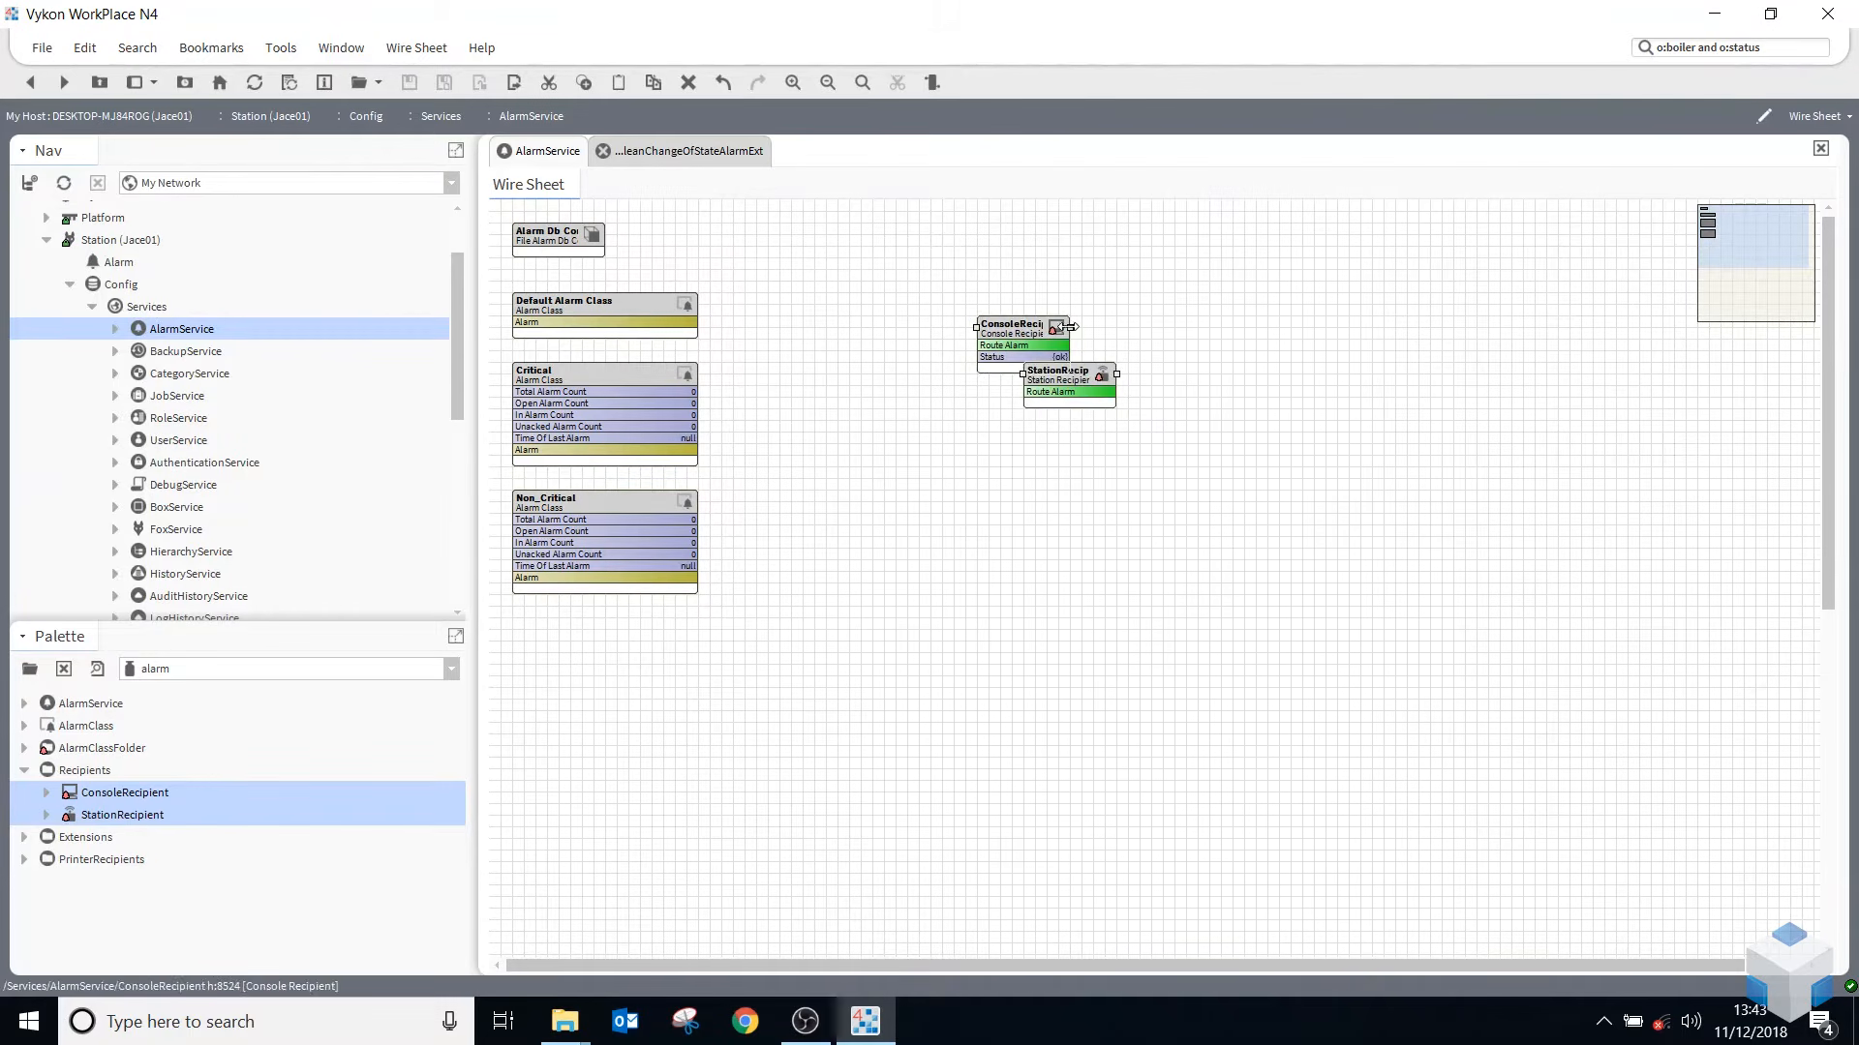
{"action": "left_click_drag", "start_coordinate": [1038, 331], "coordinate": [1037, 308]}
{"action": "left_click_drag", "start_coordinate": [1081, 379], "coordinate": [1034, 379]}
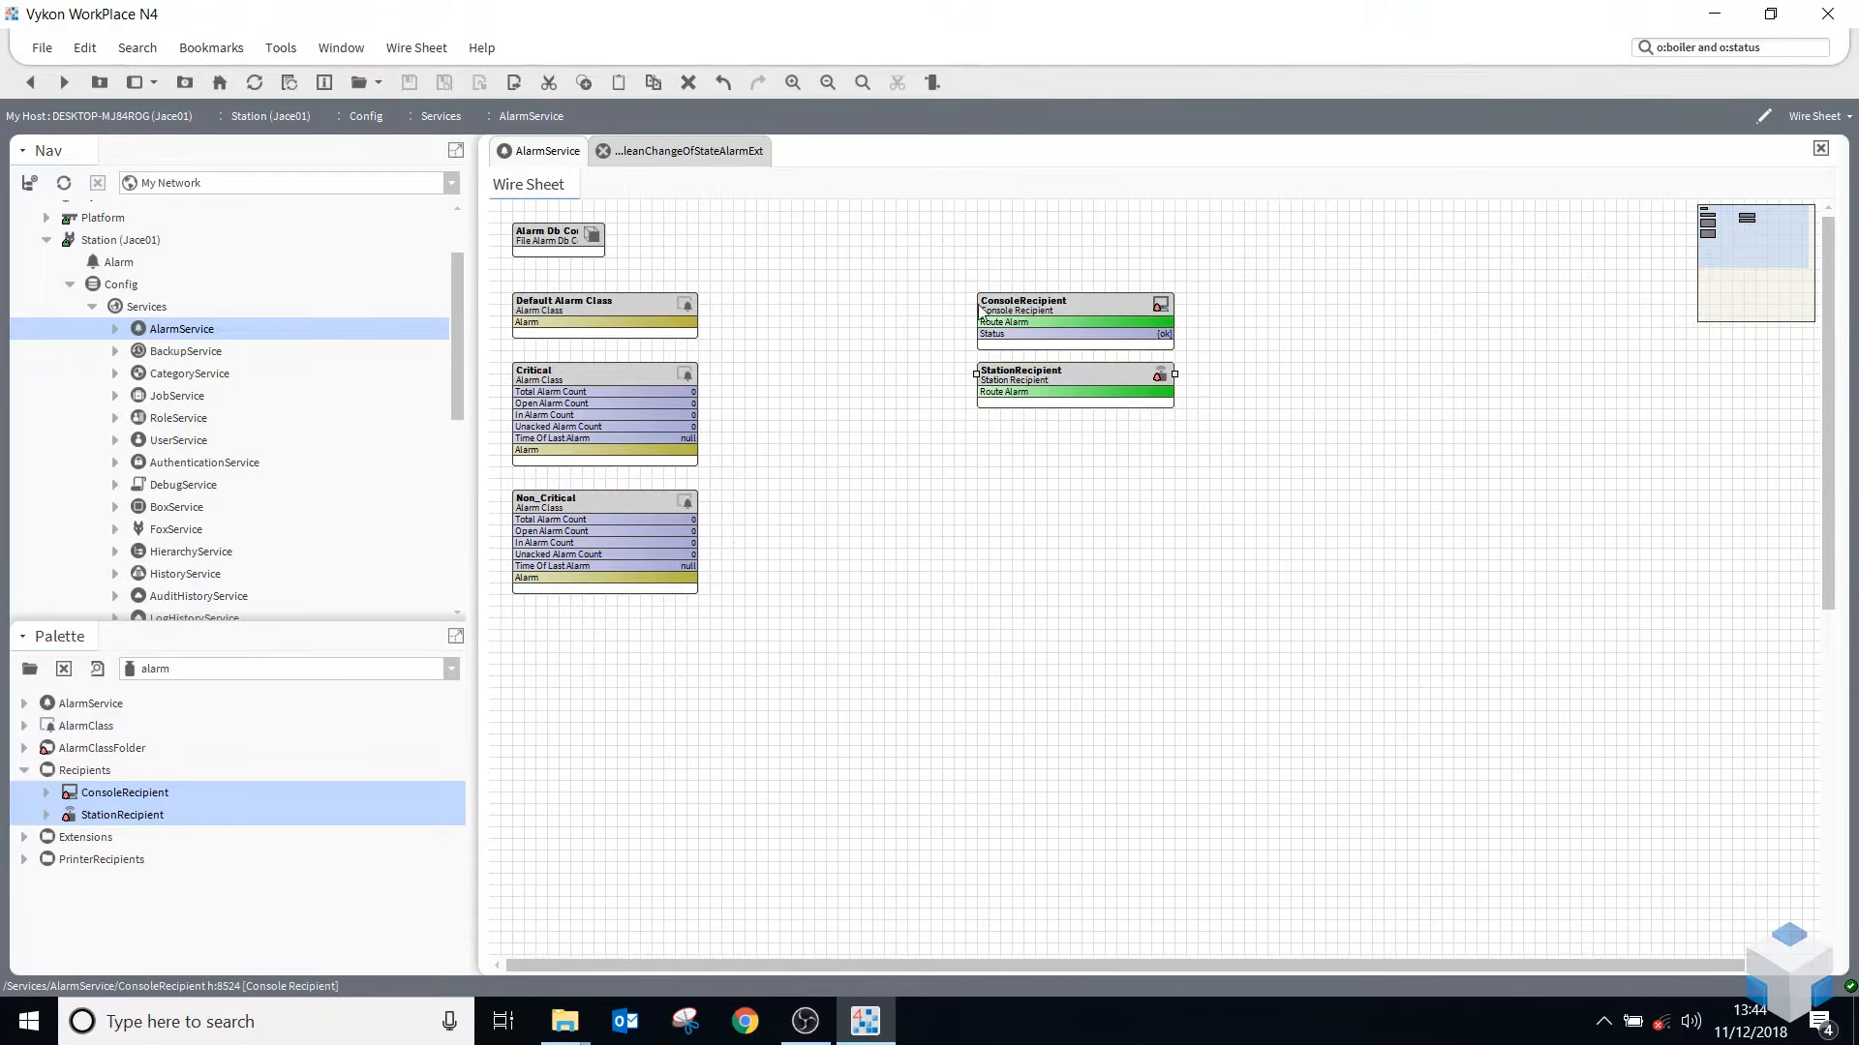
- Examine the ConsoleRecipient's alarm console and the StationRecipient's properties, including its Remote Station choices
{"action": "double_click", "coordinate": [1019, 316]}
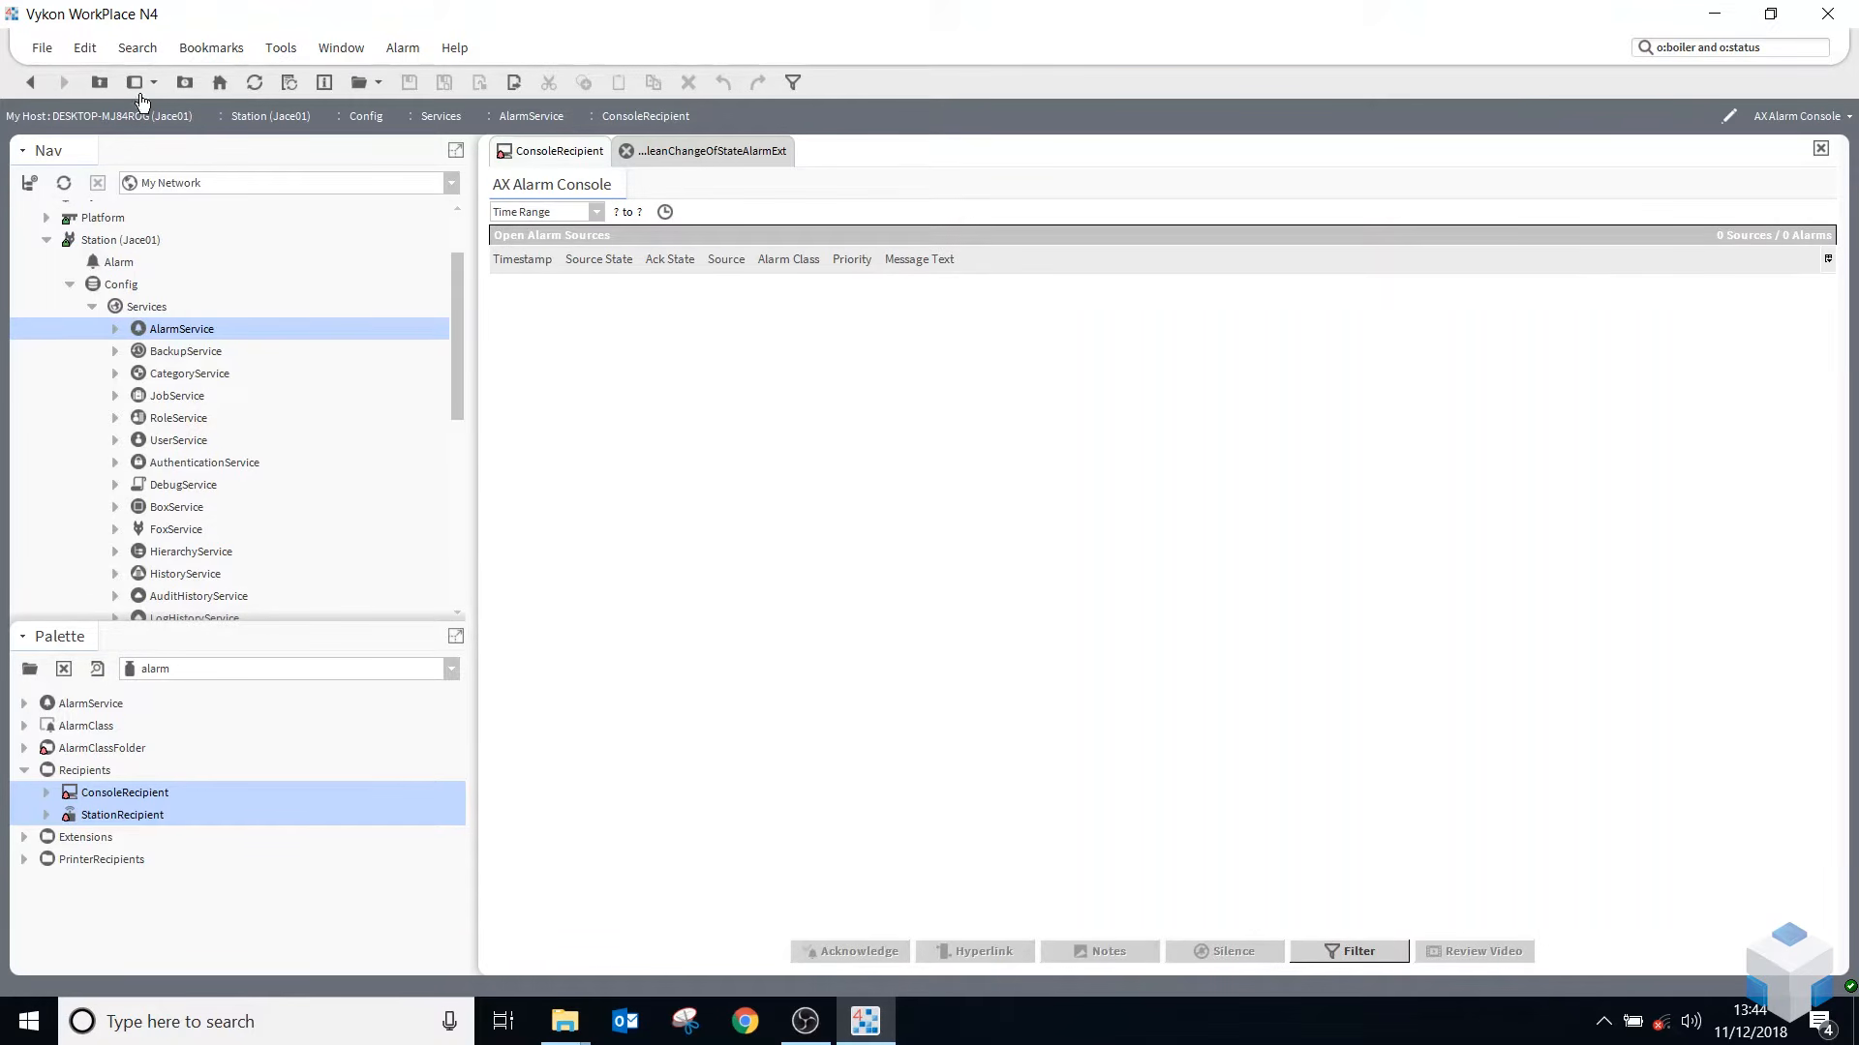
{"action": "left_click", "coordinate": [30, 84]}
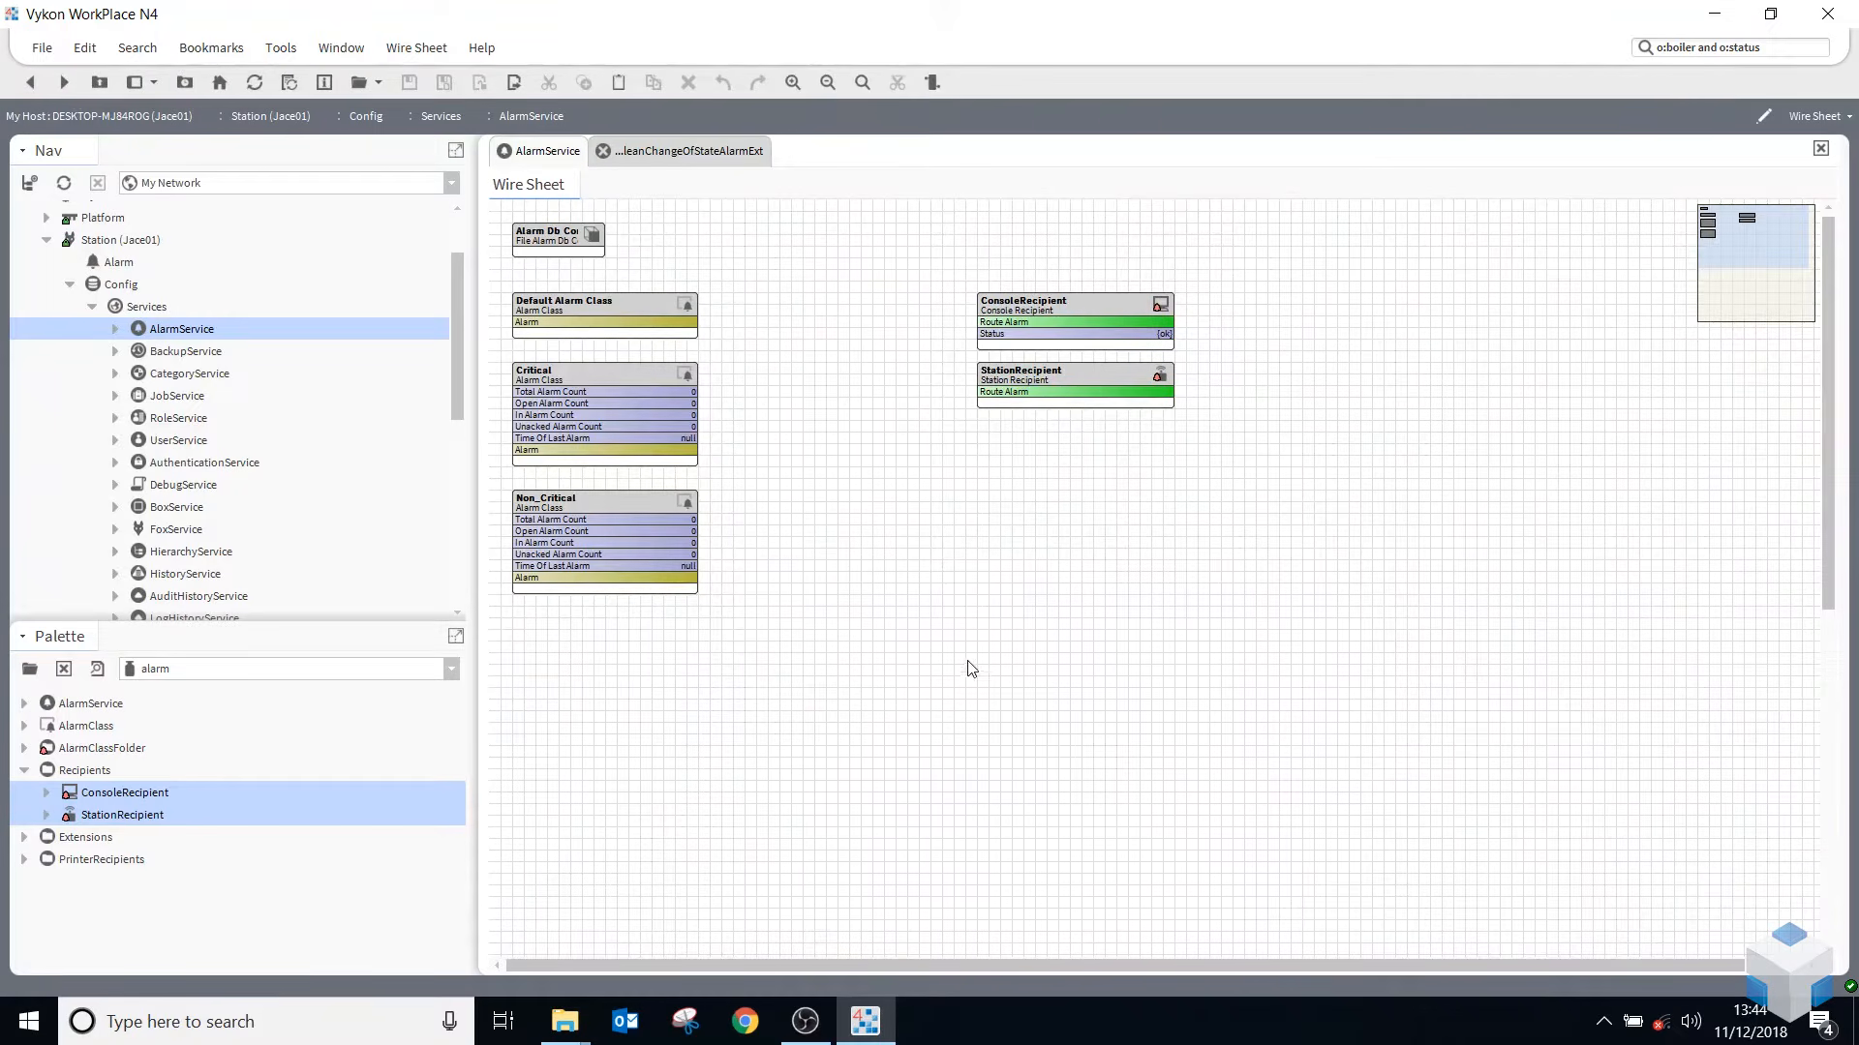
{"action": "double_click", "coordinate": [1103, 382]}
{"action": "left_click", "coordinate": [793, 328]}
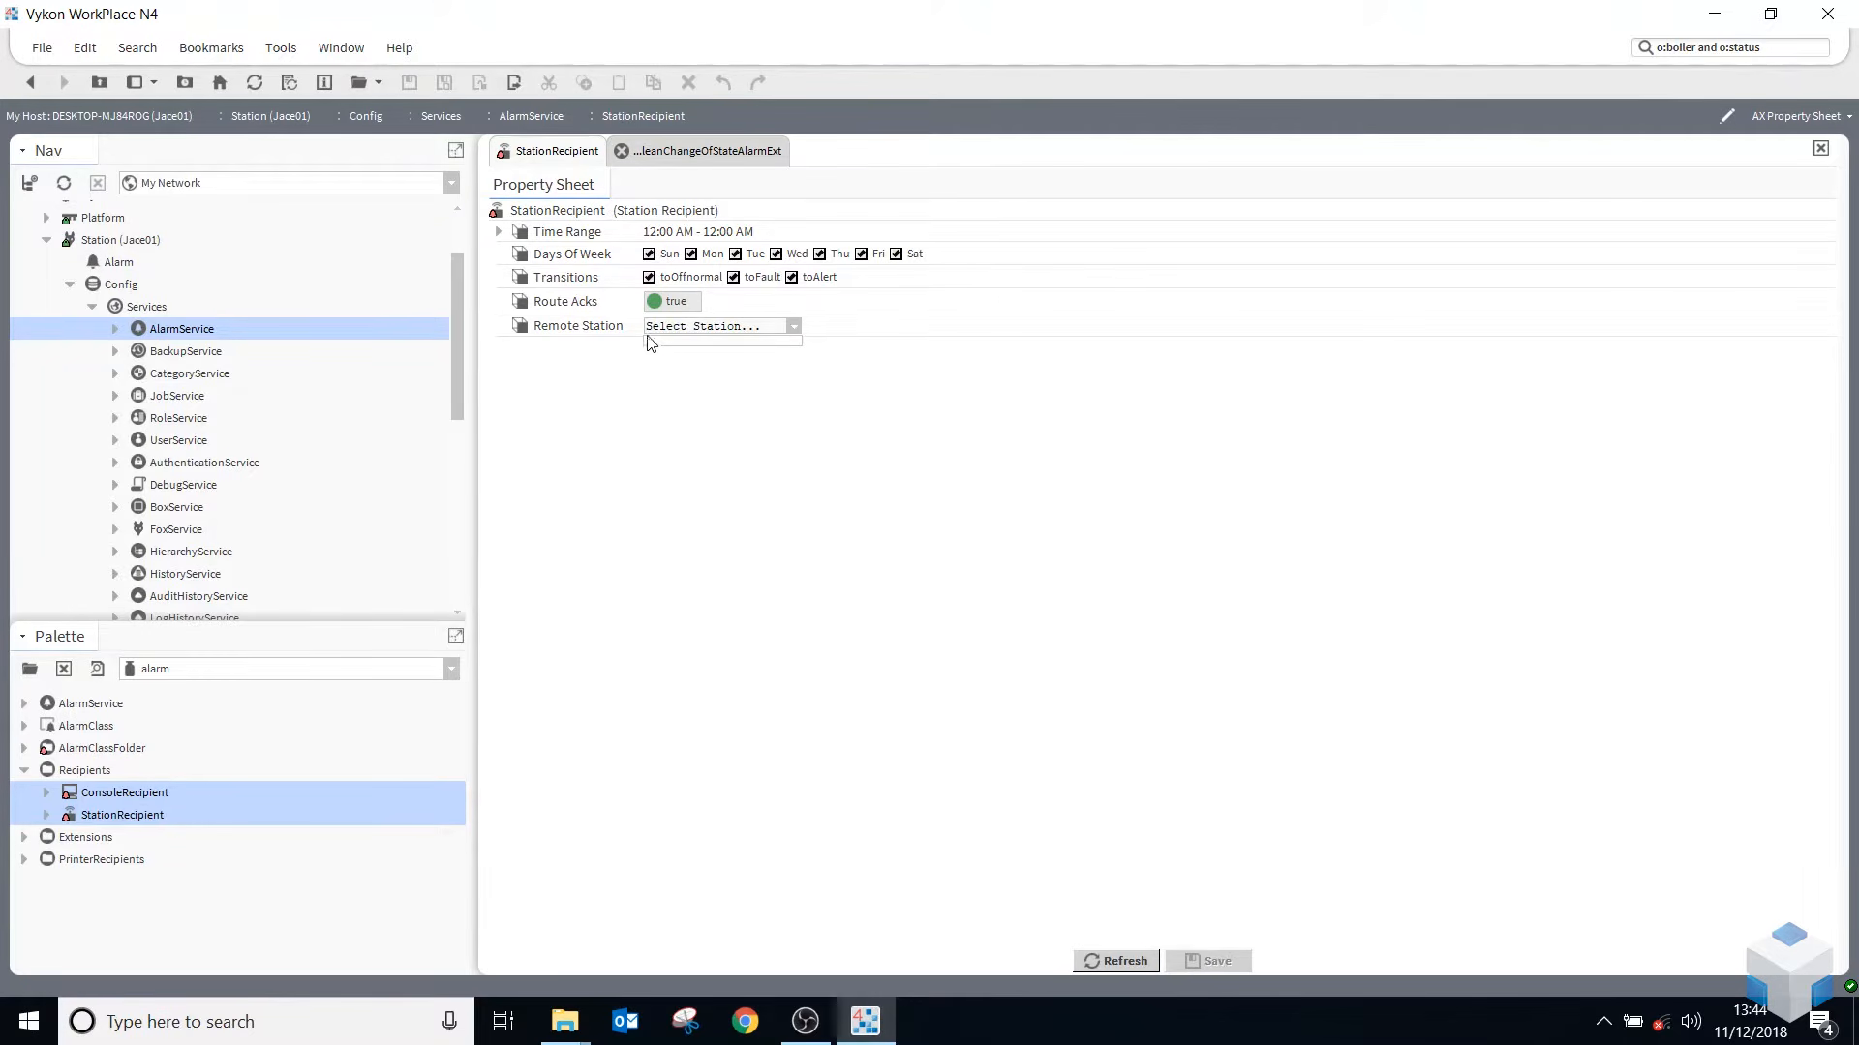
{"action": "left_click", "coordinate": [784, 329]}
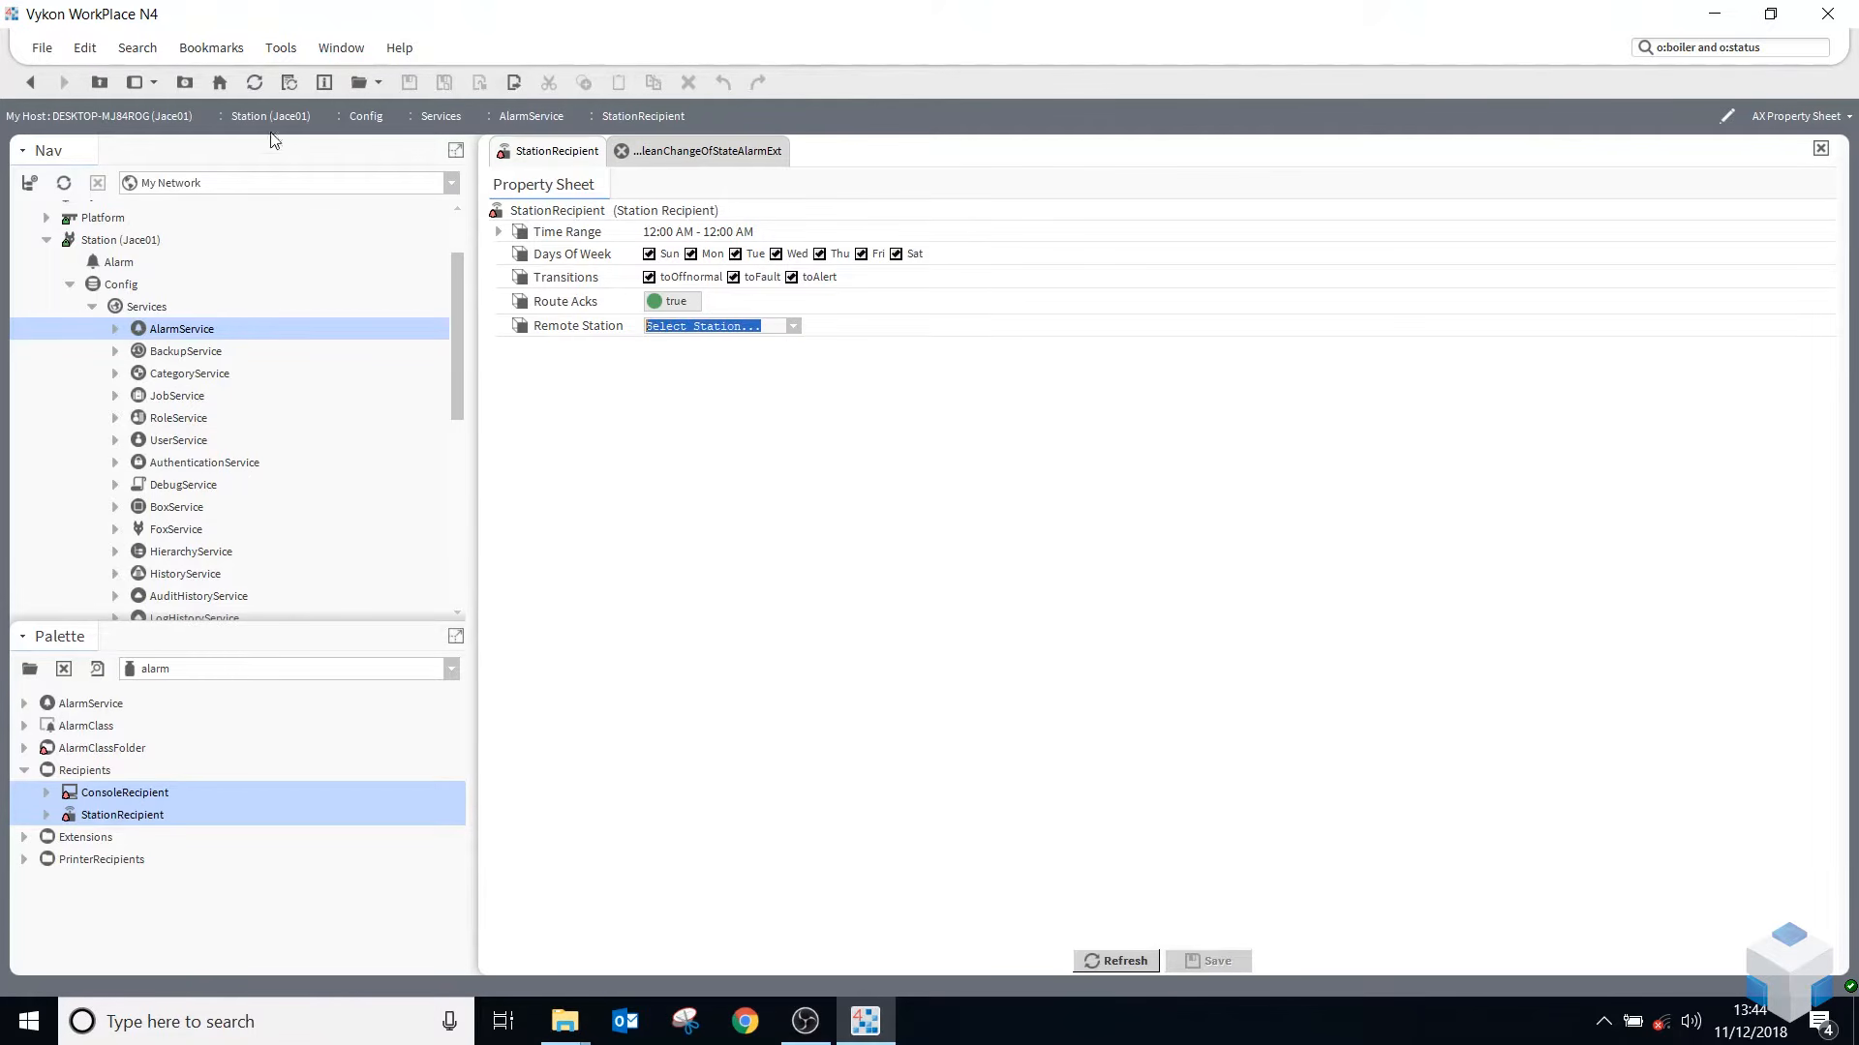
{"action": "left_click", "coordinate": [31, 82]}
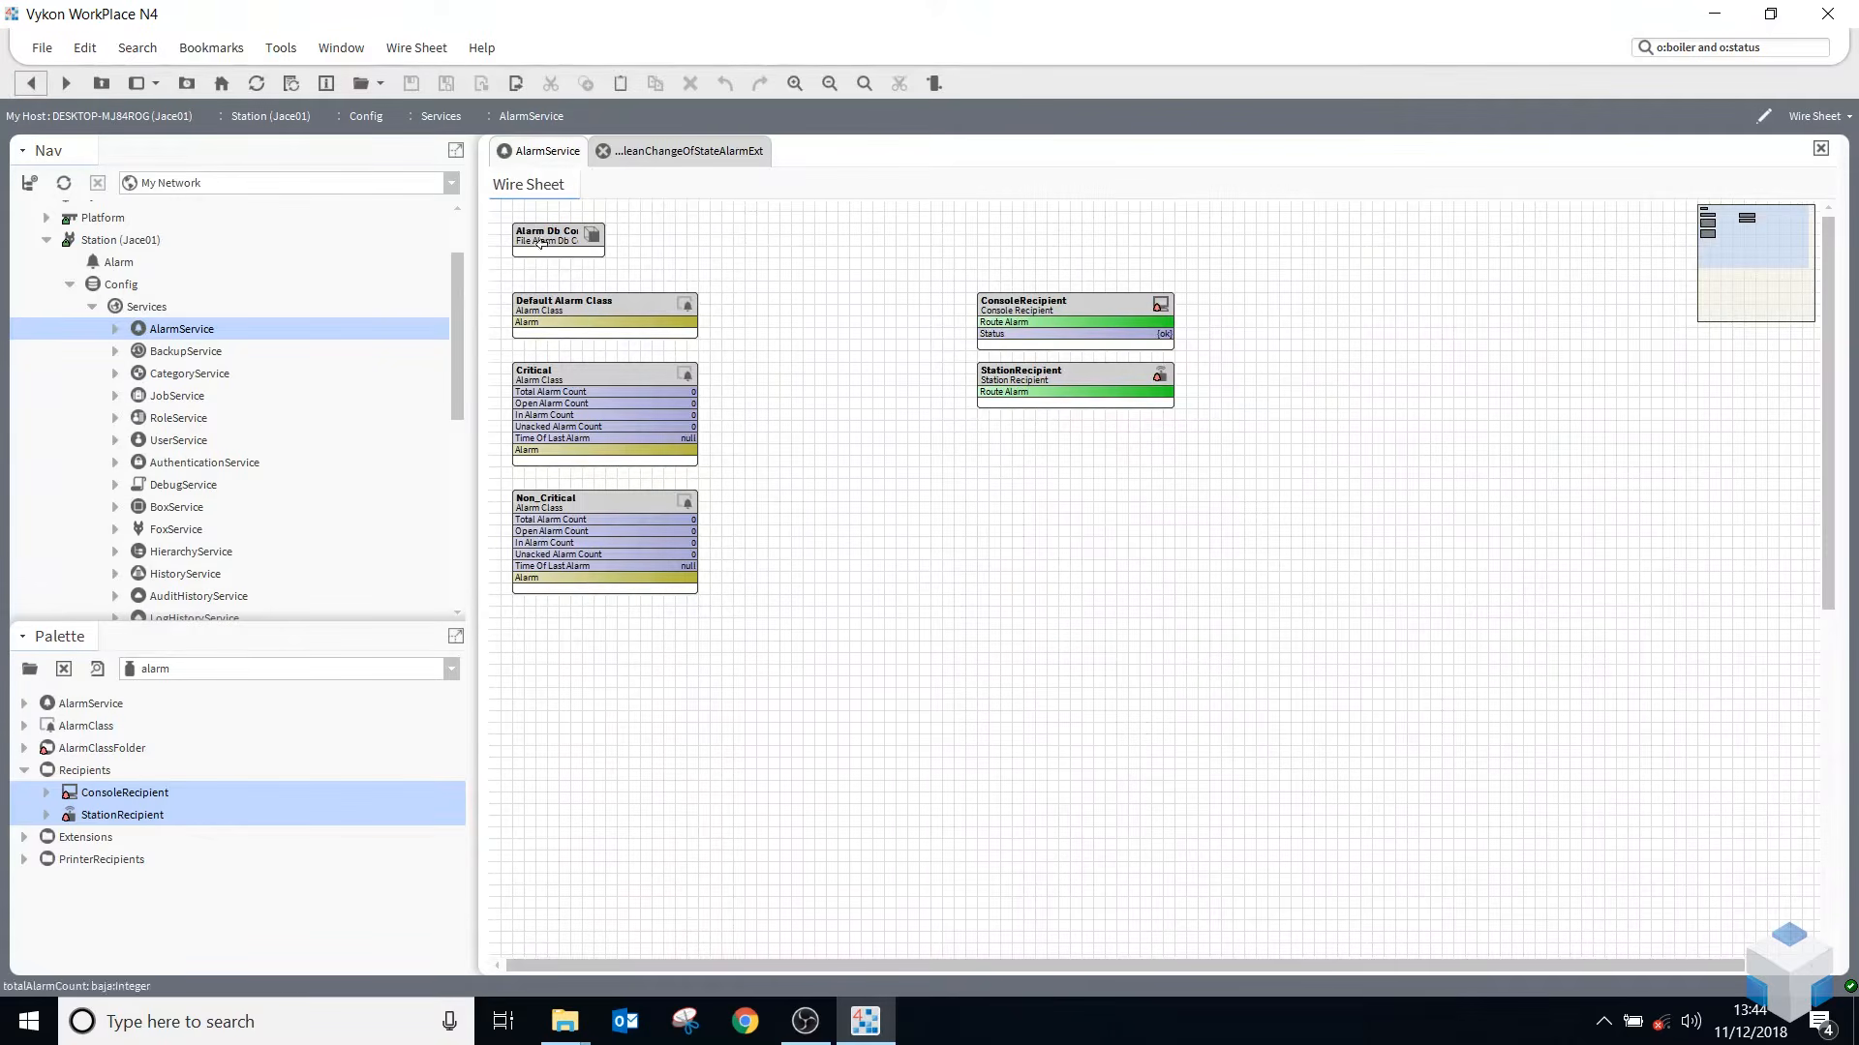
- Mark Default Alarm Class, Critical and Non_Critical together for linking
{"action": "left_click_drag", "start_coordinate": [506, 271], "coordinate": [729, 675]}
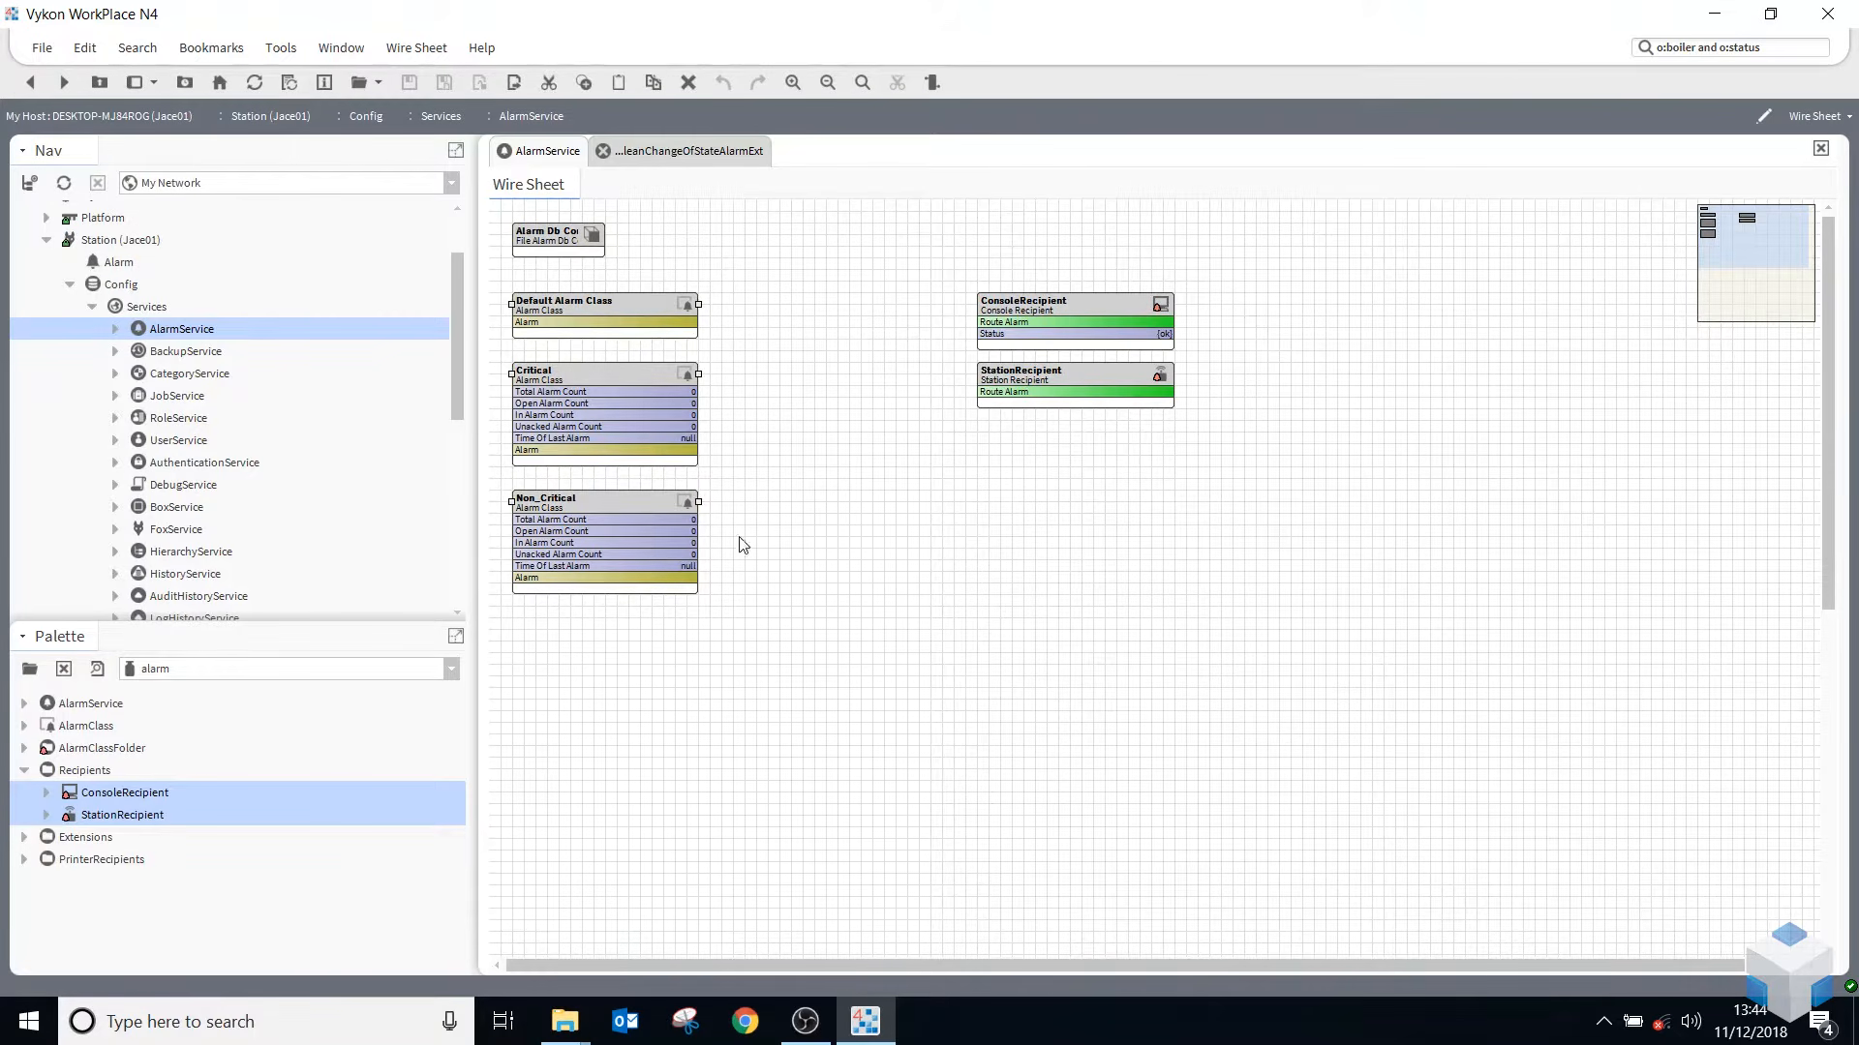
{"action": "right_click", "coordinate": [646, 423]}
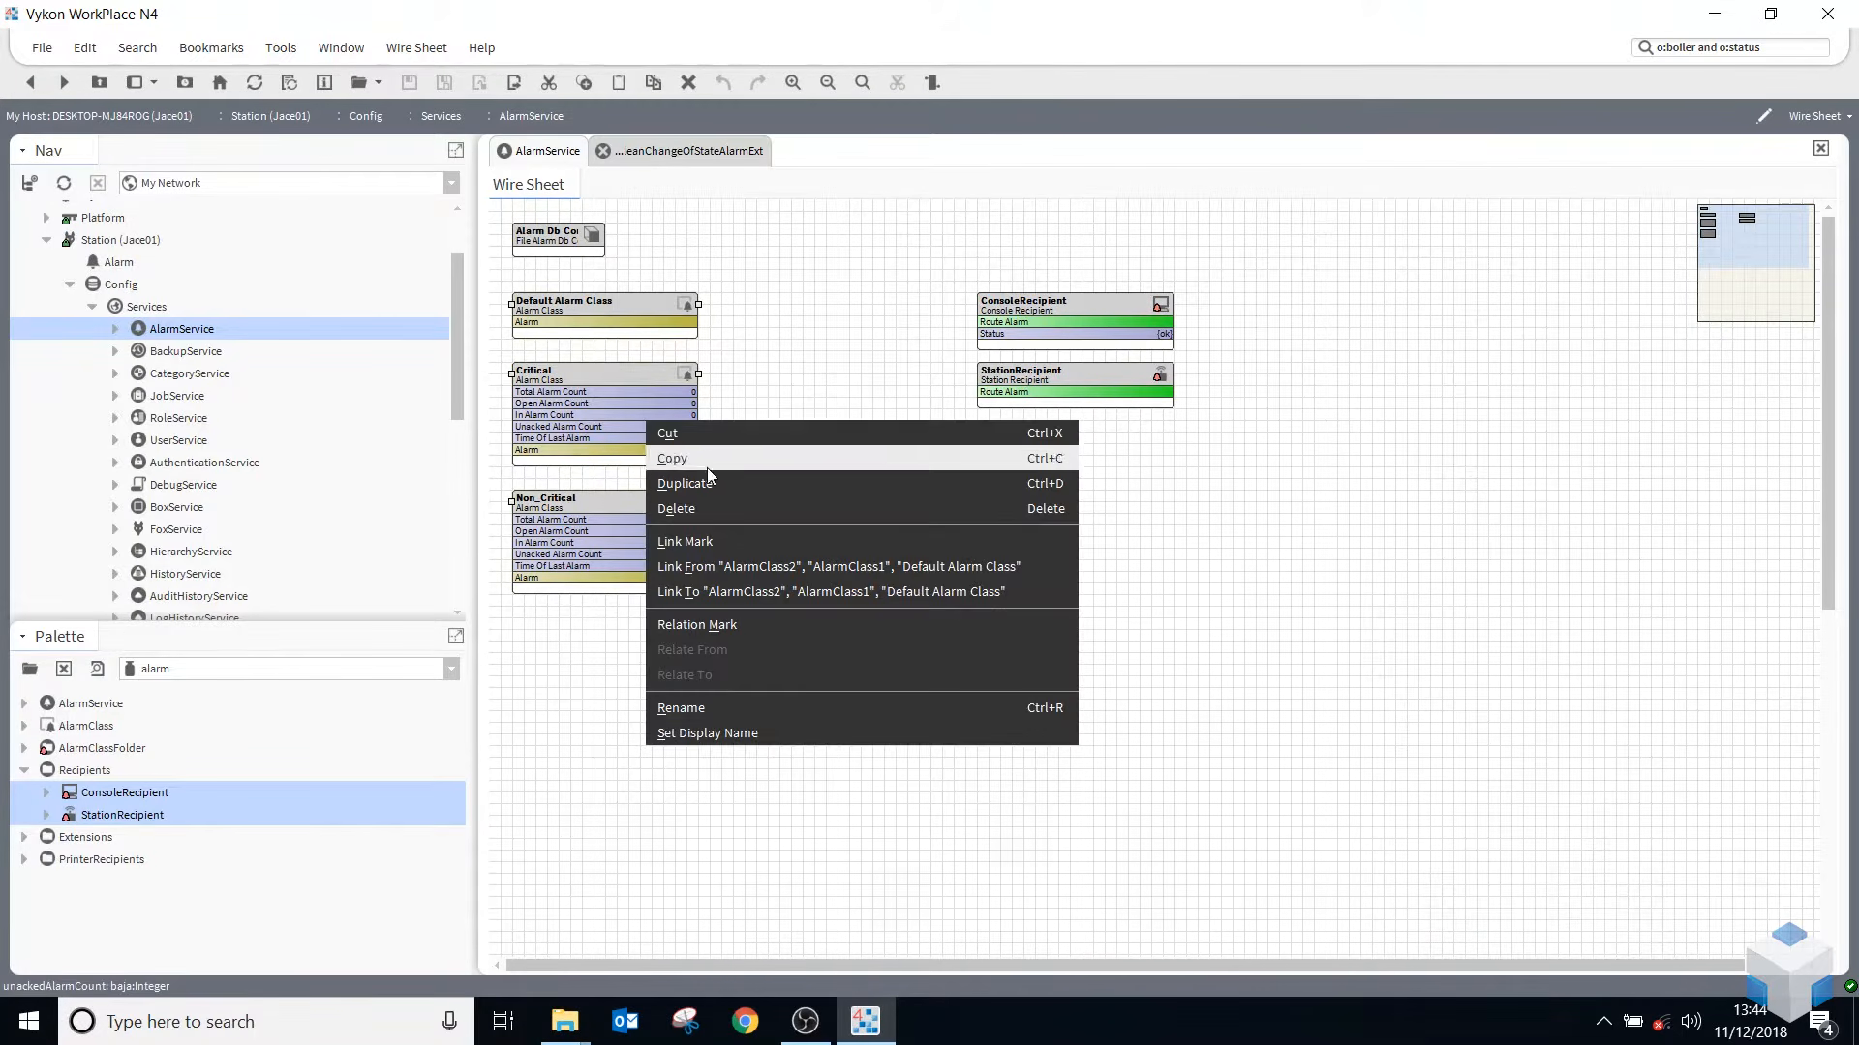
{"action": "left_click", "coordinate": [724, 566]}
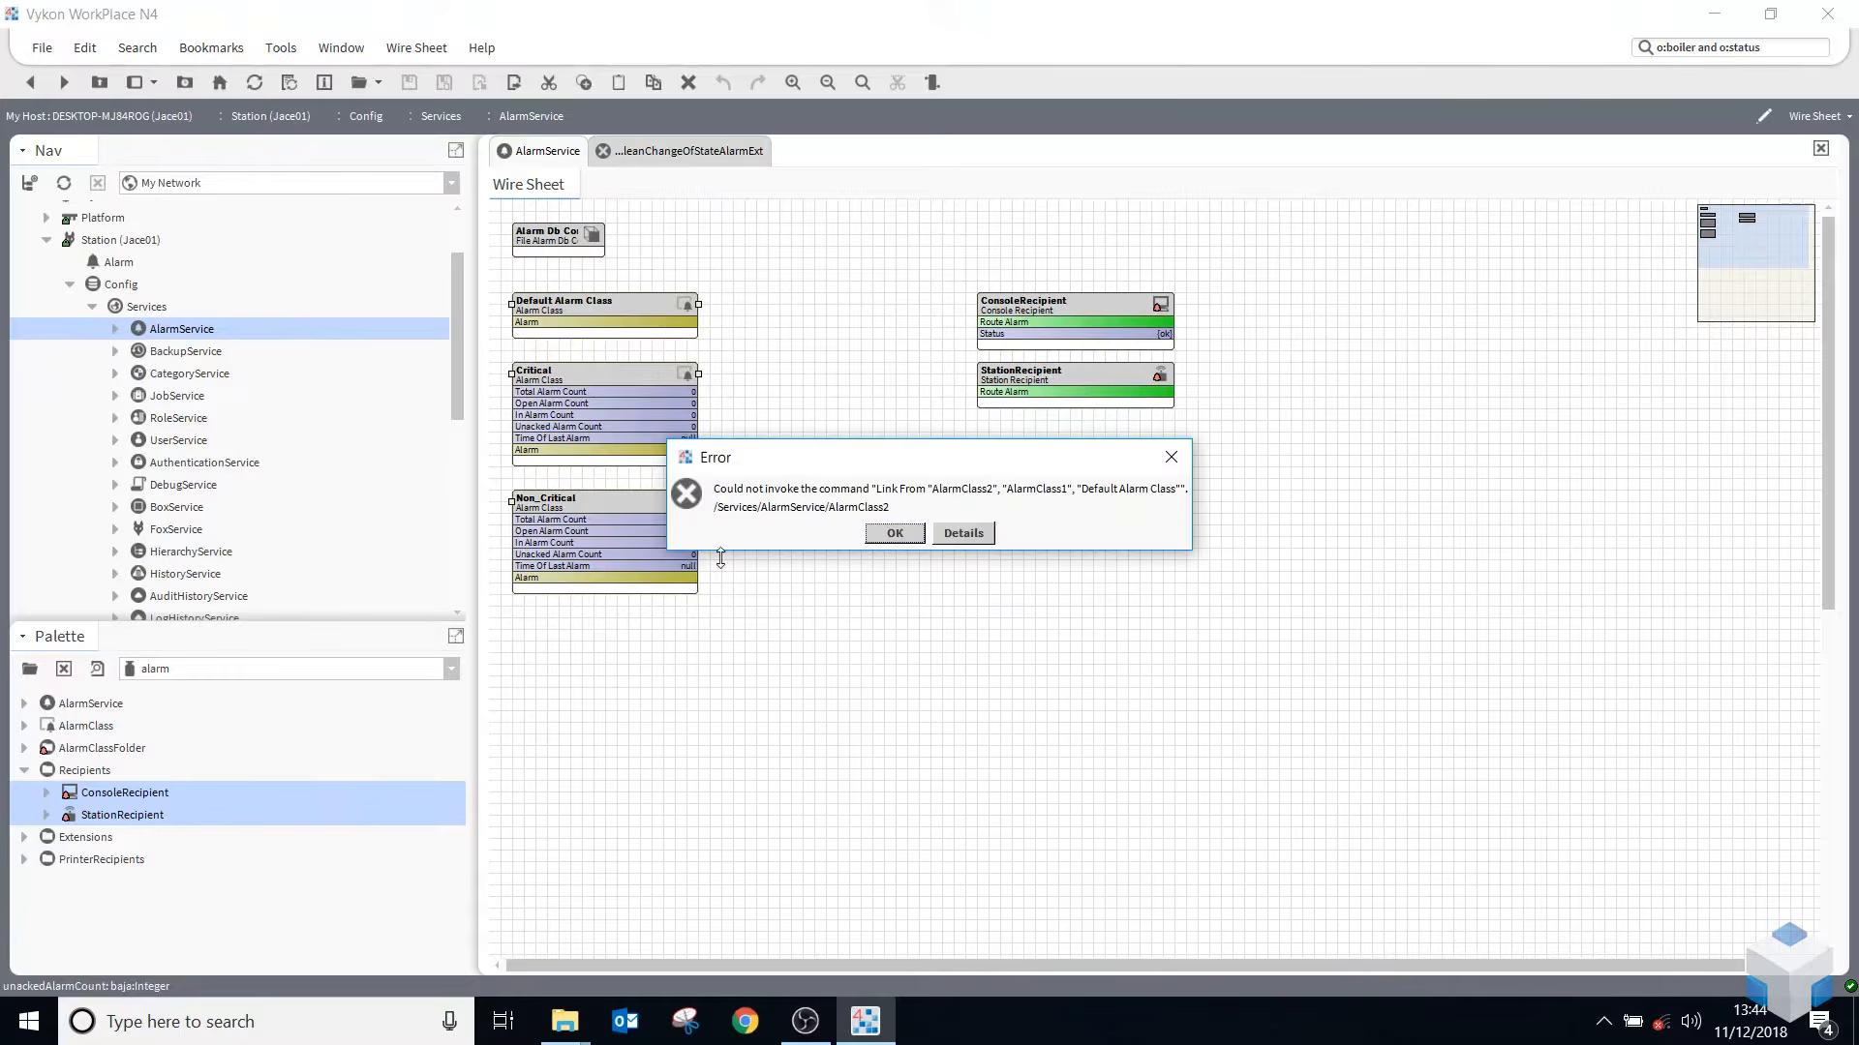
{"action": "left_click", "coordinate": [906, 535]}
{"action": "right_click", "coordinate": [667, 402]}
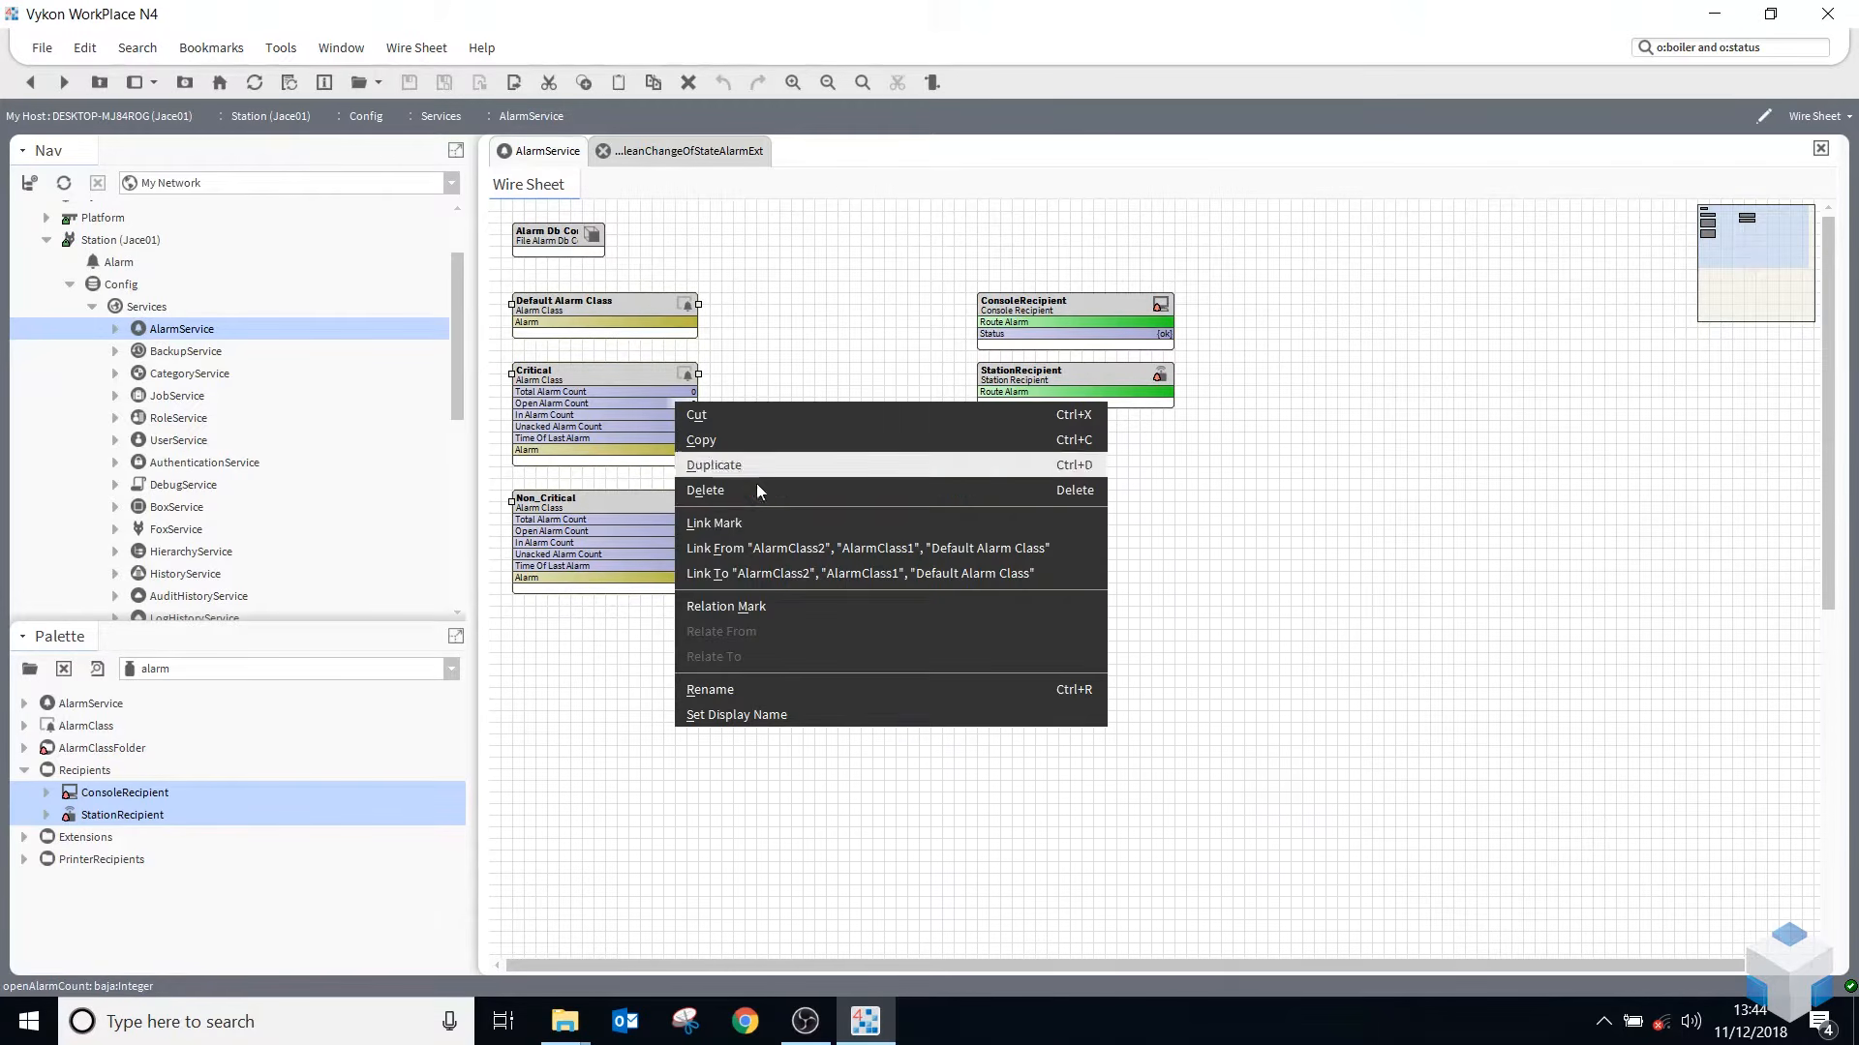
{"action": "left_click", "coordinate": [744, 518]}
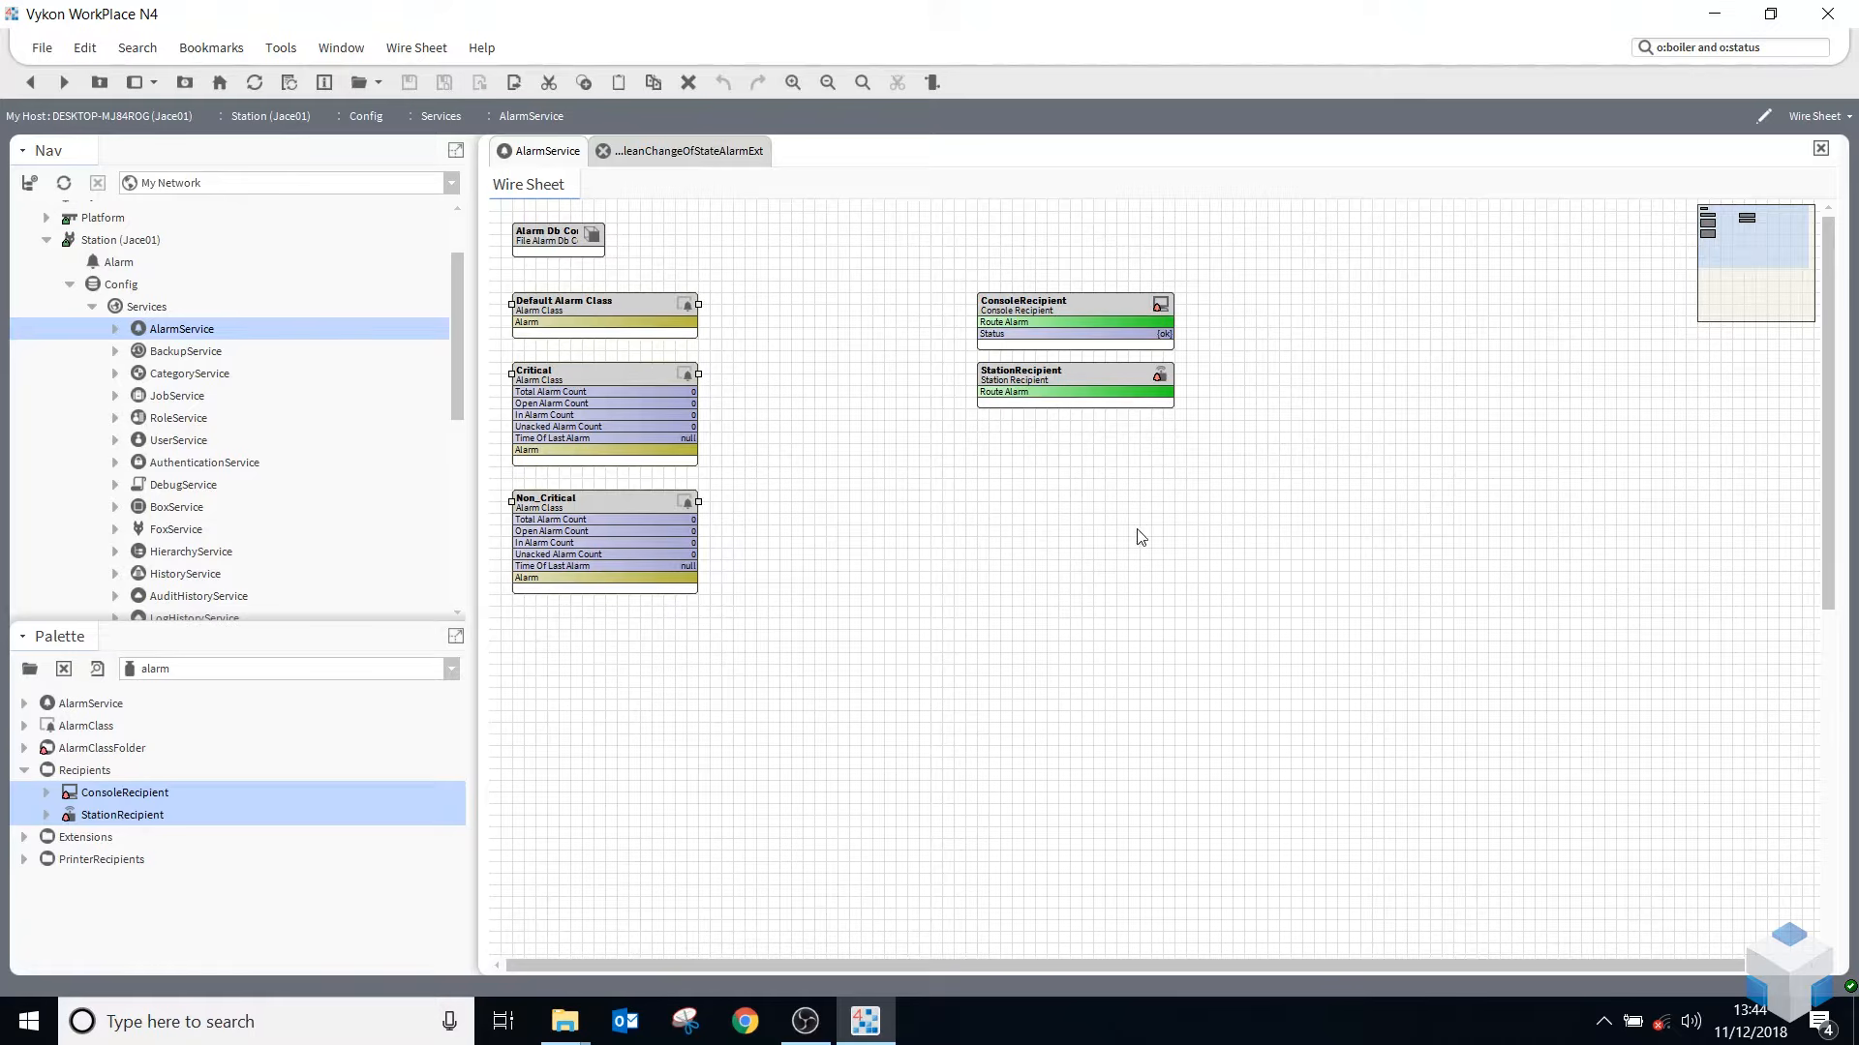
- Link the Alarm output of the three marked alarm classes to Route Alarm on both ConsoleRecipient and StationRecipient
{"action": "left_click_drag", "start_coordinate": [1230, 455], "coordinate": [939, 247]}
{"action": "right_click", "coordinate": [1082, 320]}
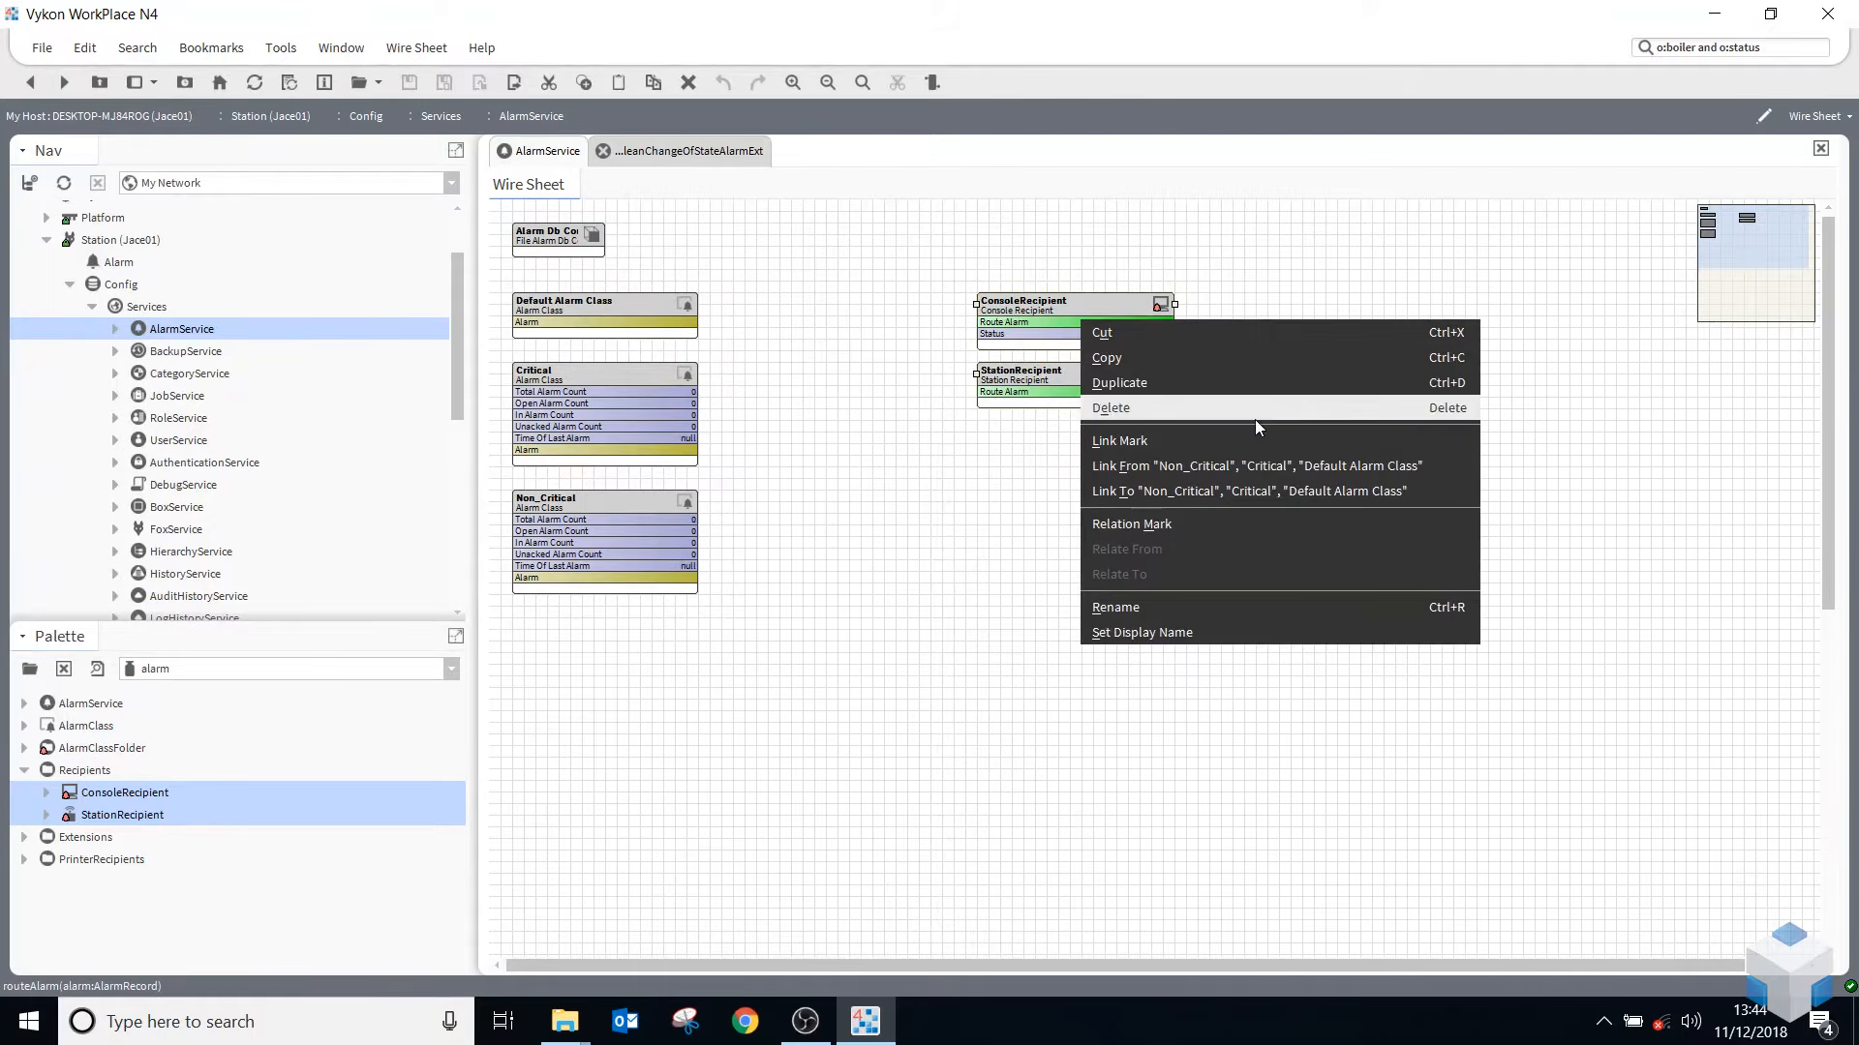
{"action": "left_click", "coordinate": [1236, 468]}
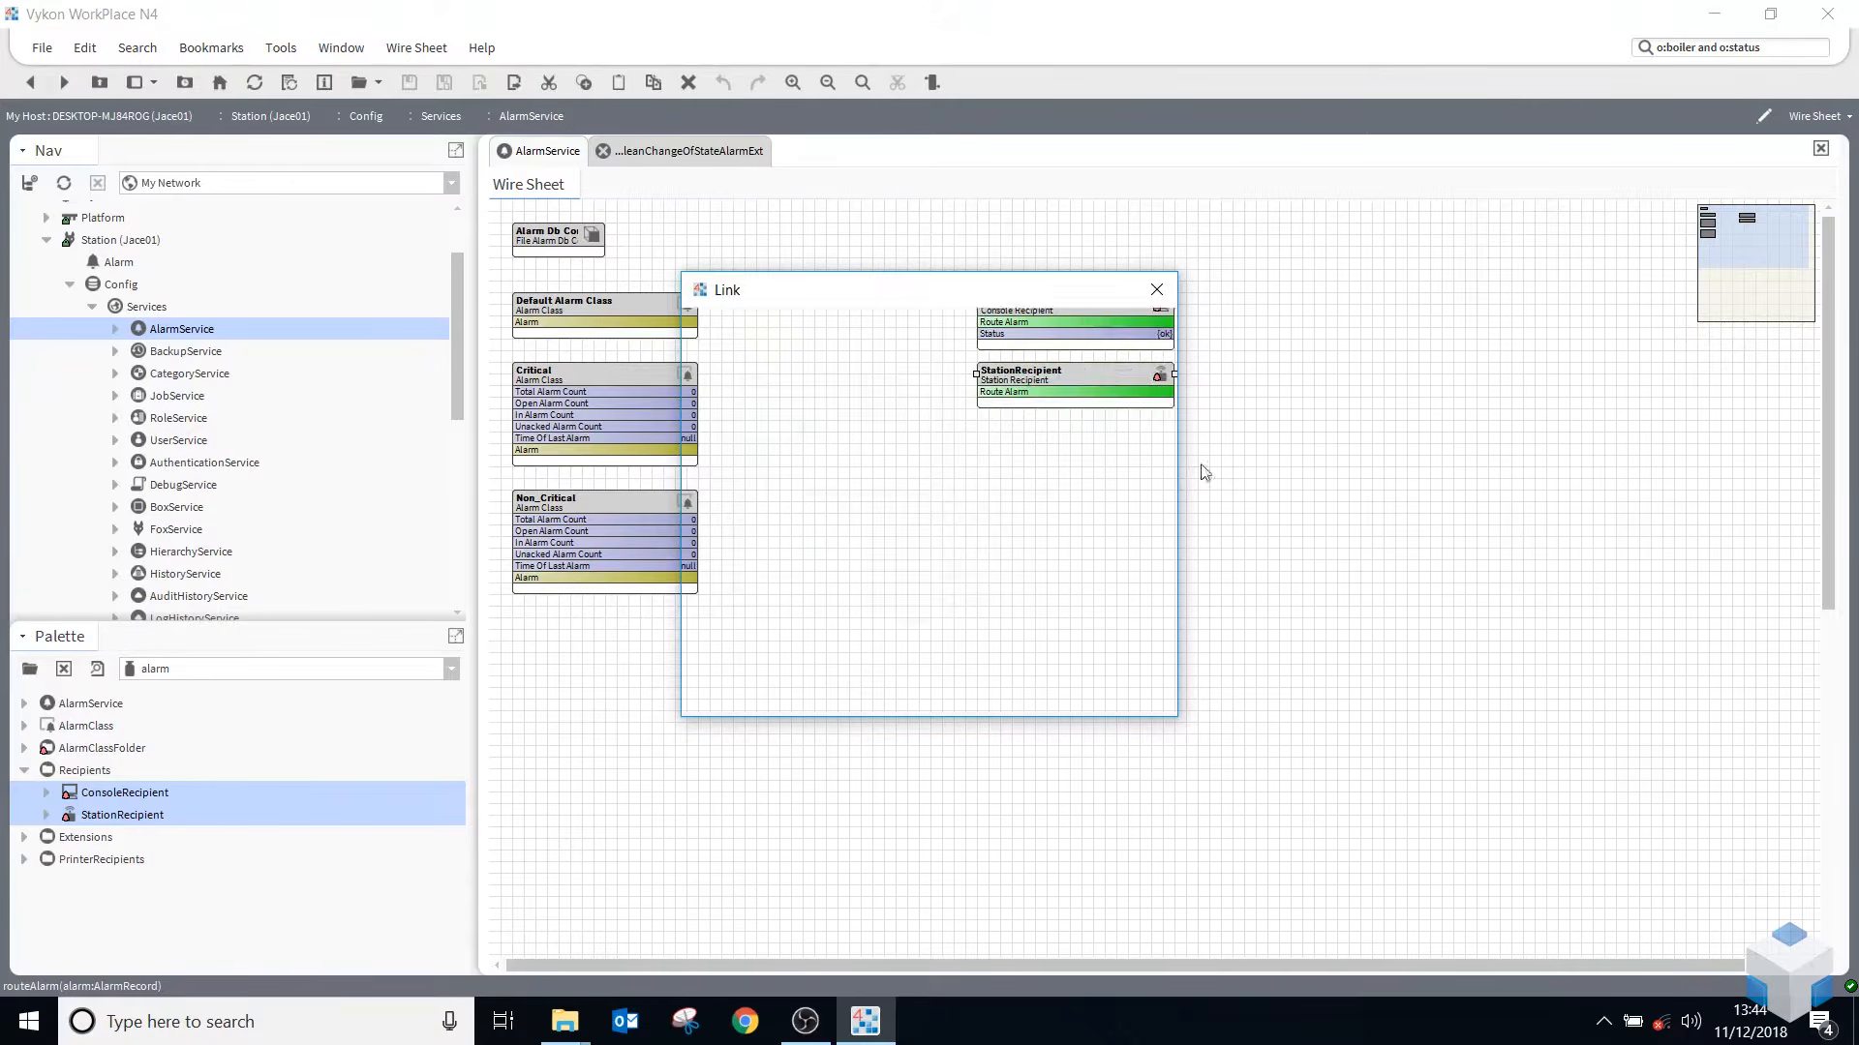
{"action": "scroll", "coordinate": [757, 430], "scroll_direction": "down", "scroll_amount": 2}
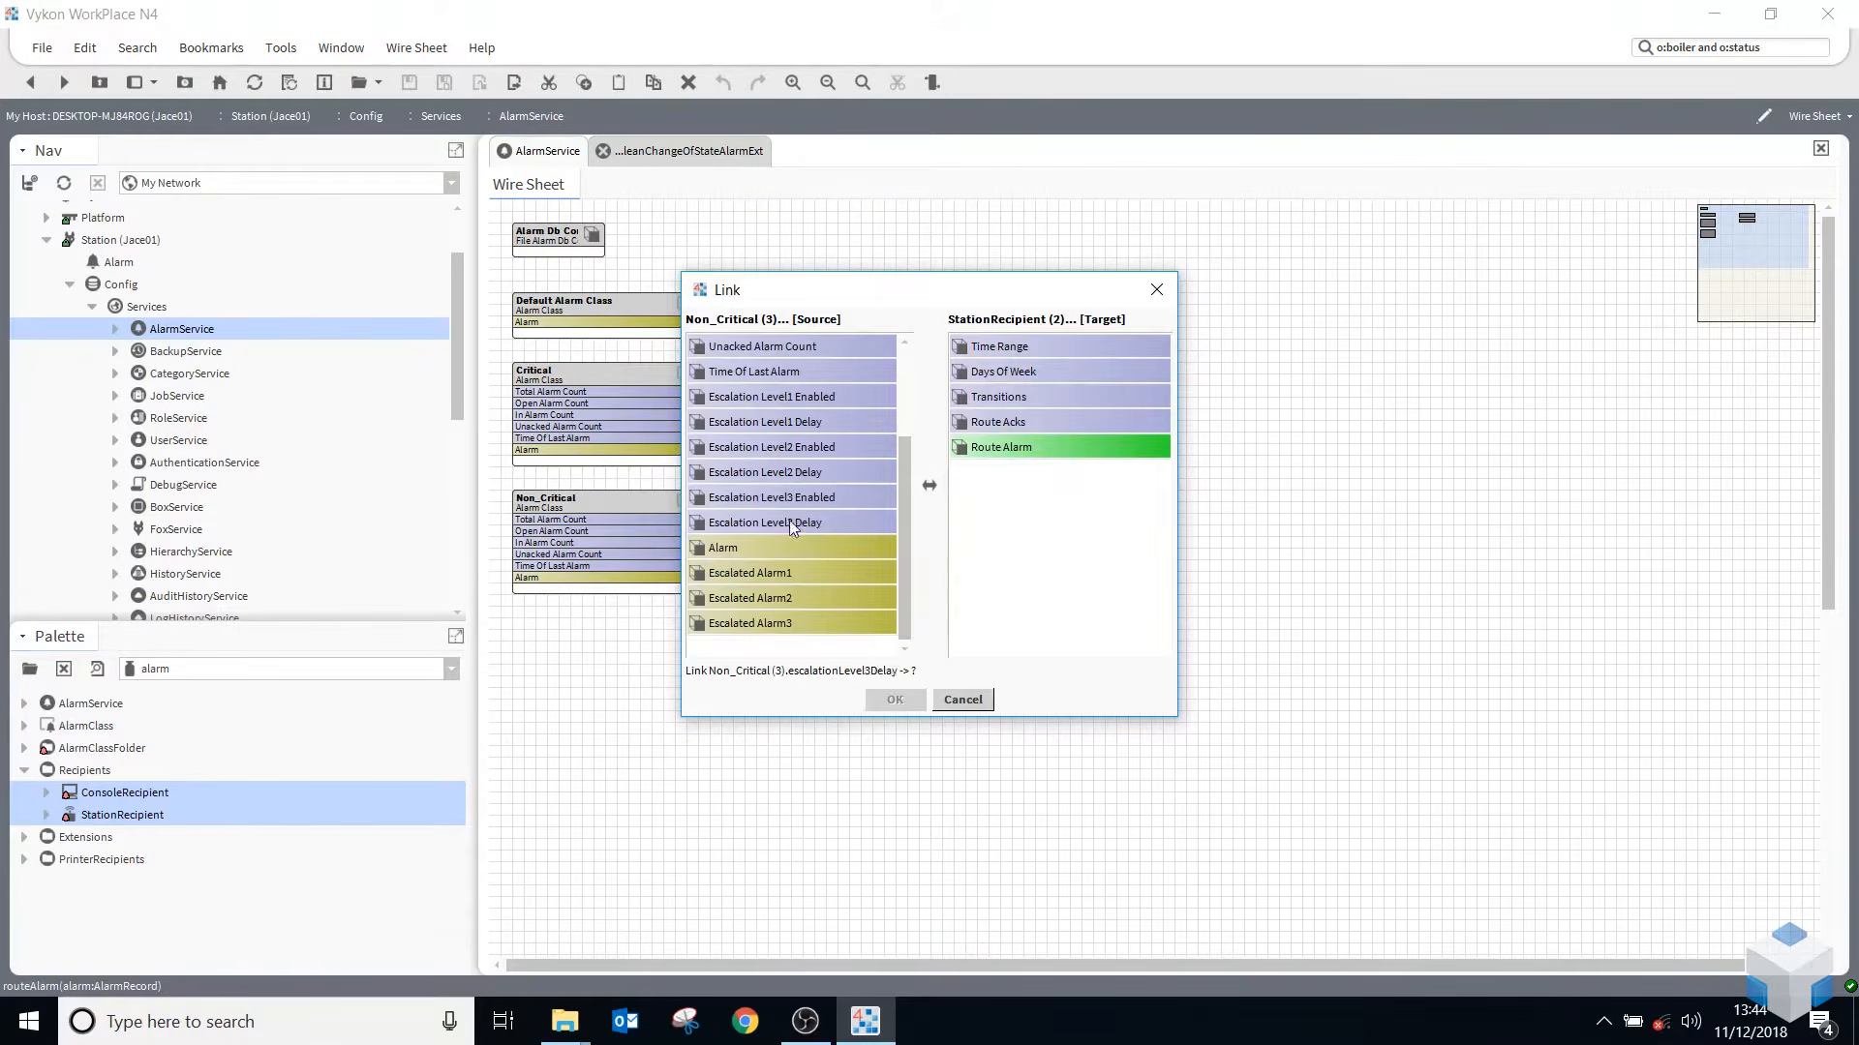
{"action": "left_click", "coordinate": [721, 549]}
{"action": "left_click", "coordinate": [983, 450]}
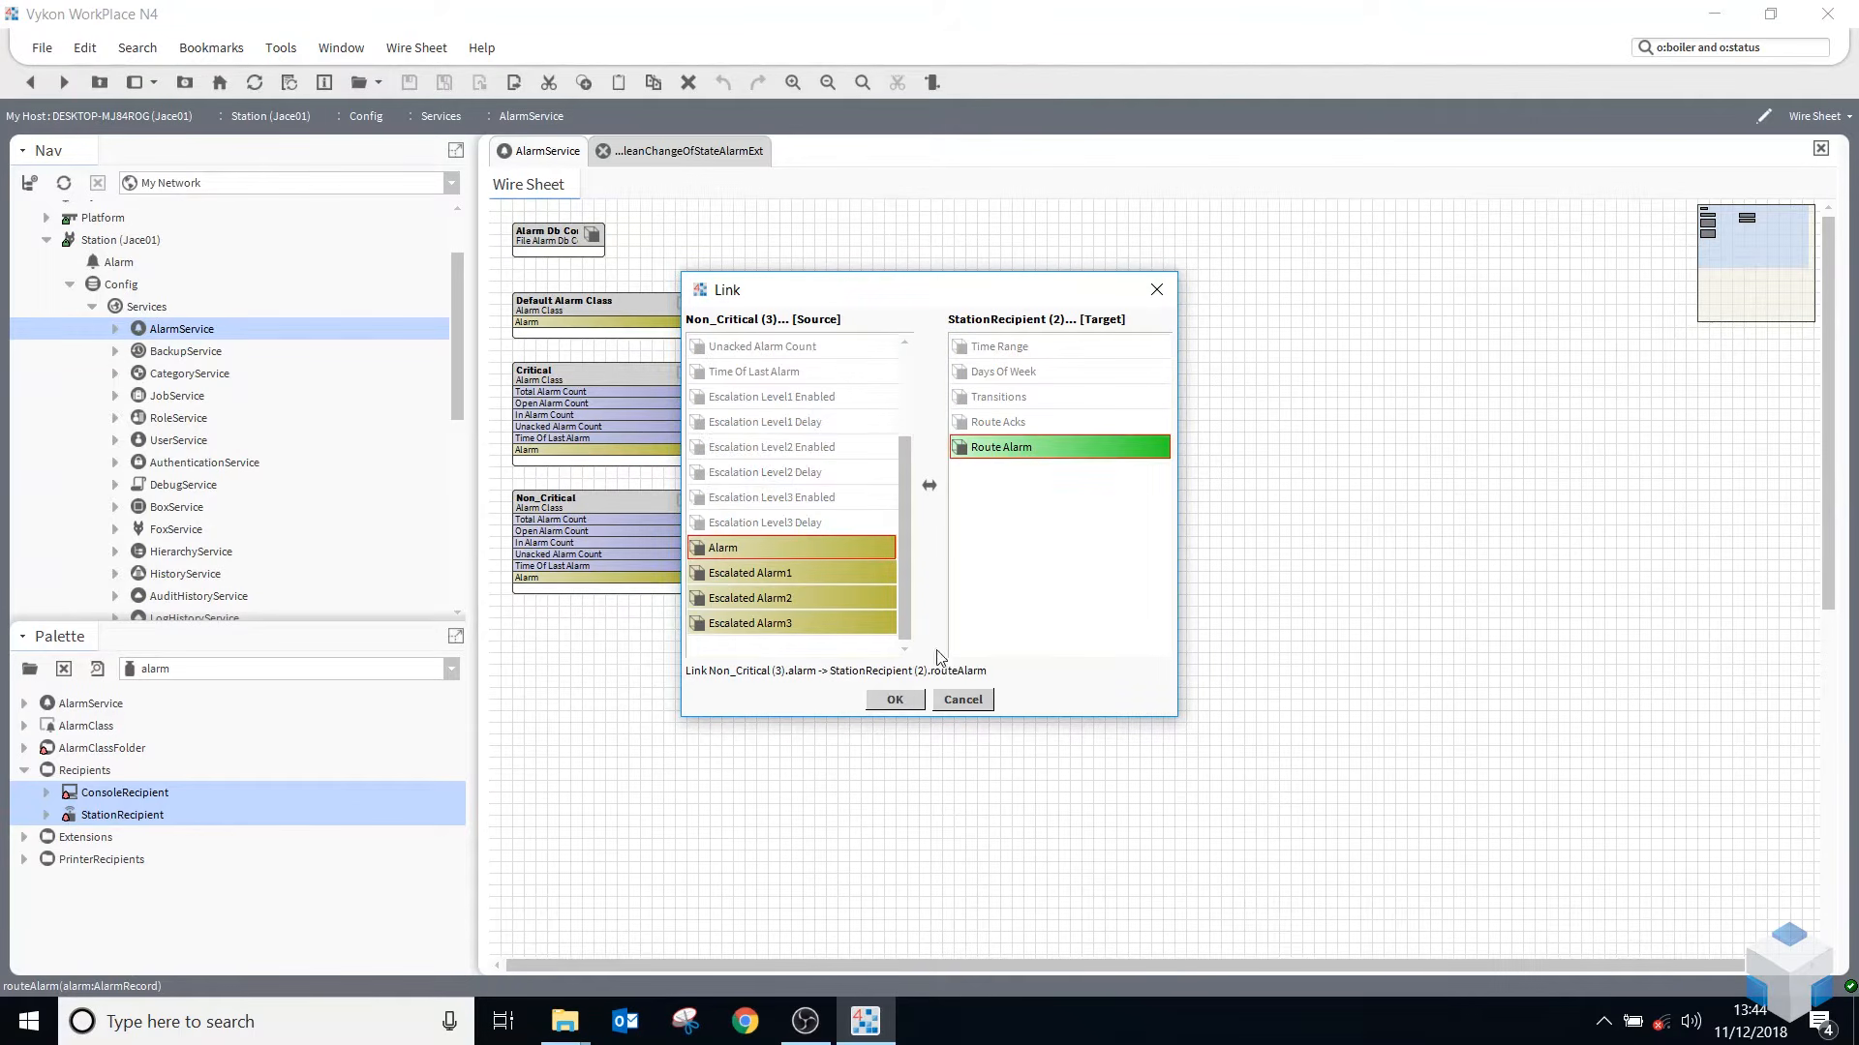
{"action": "left_click", "coordinate": [900, 700]}
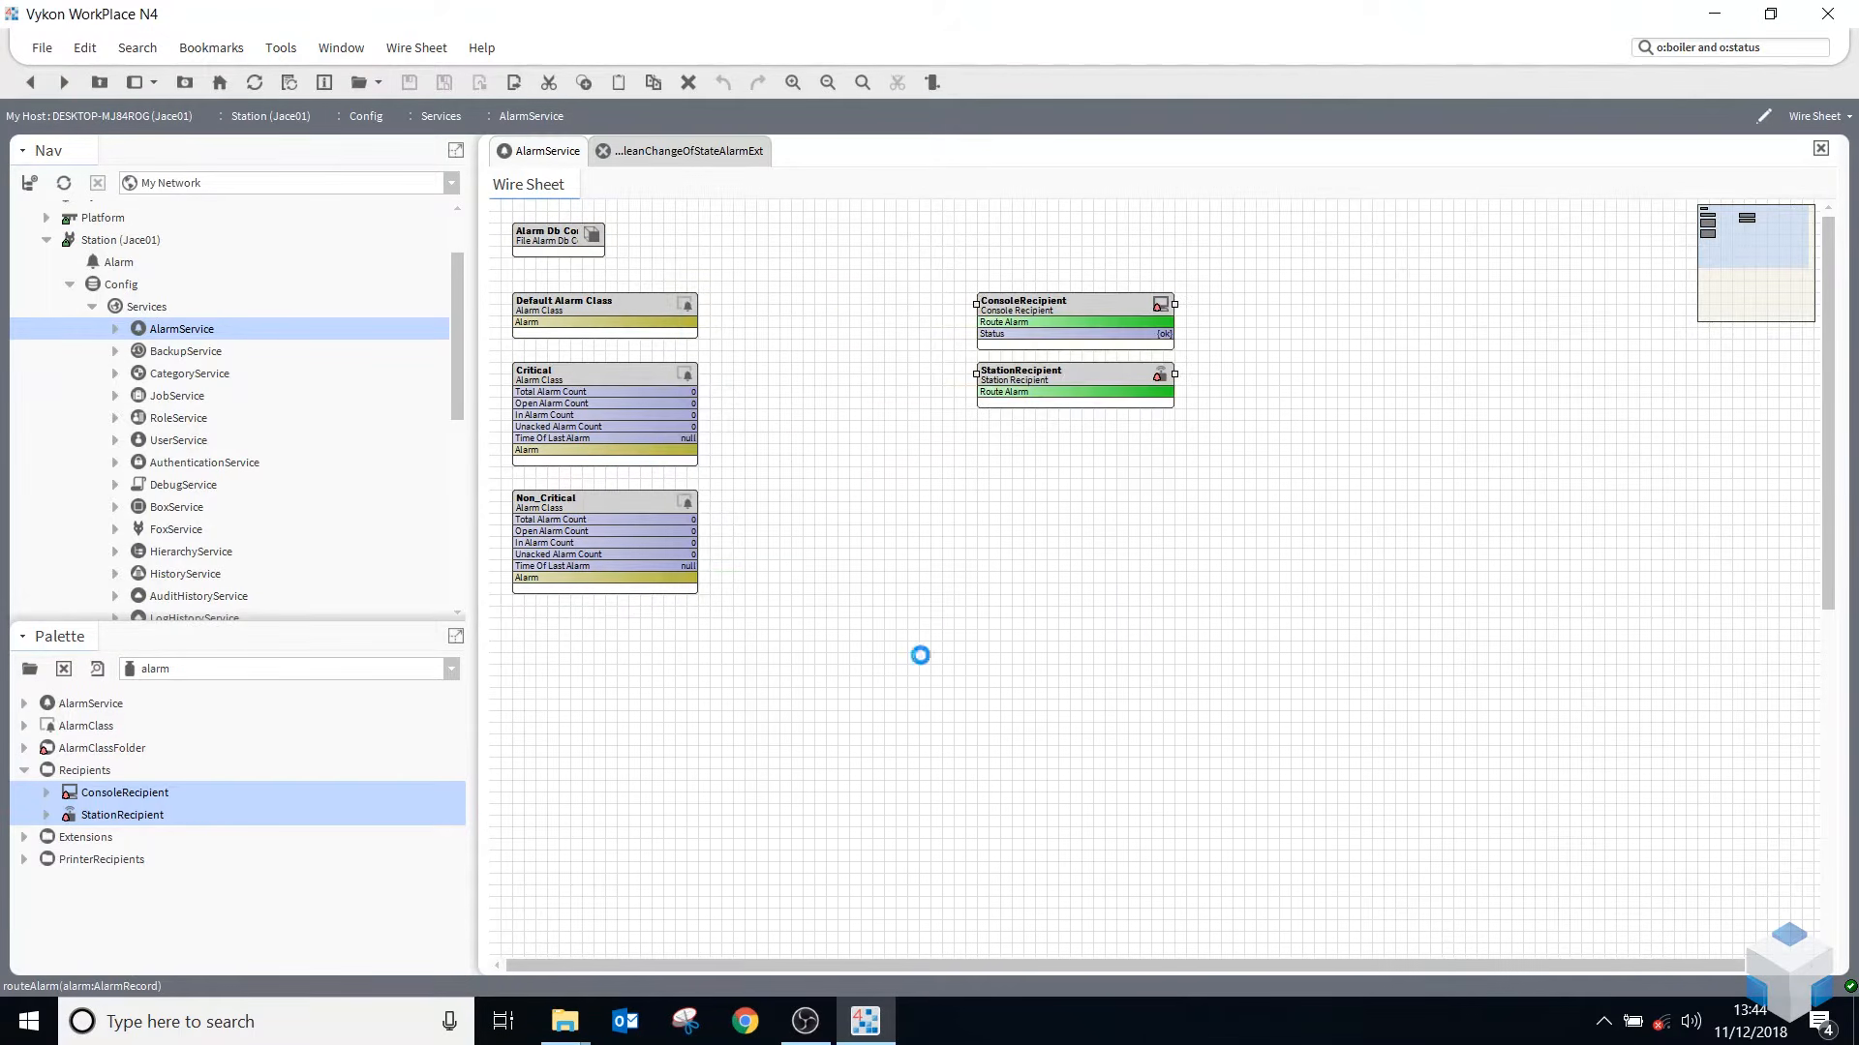
{"action": "left_click", "coordinate": [1043, 643]}
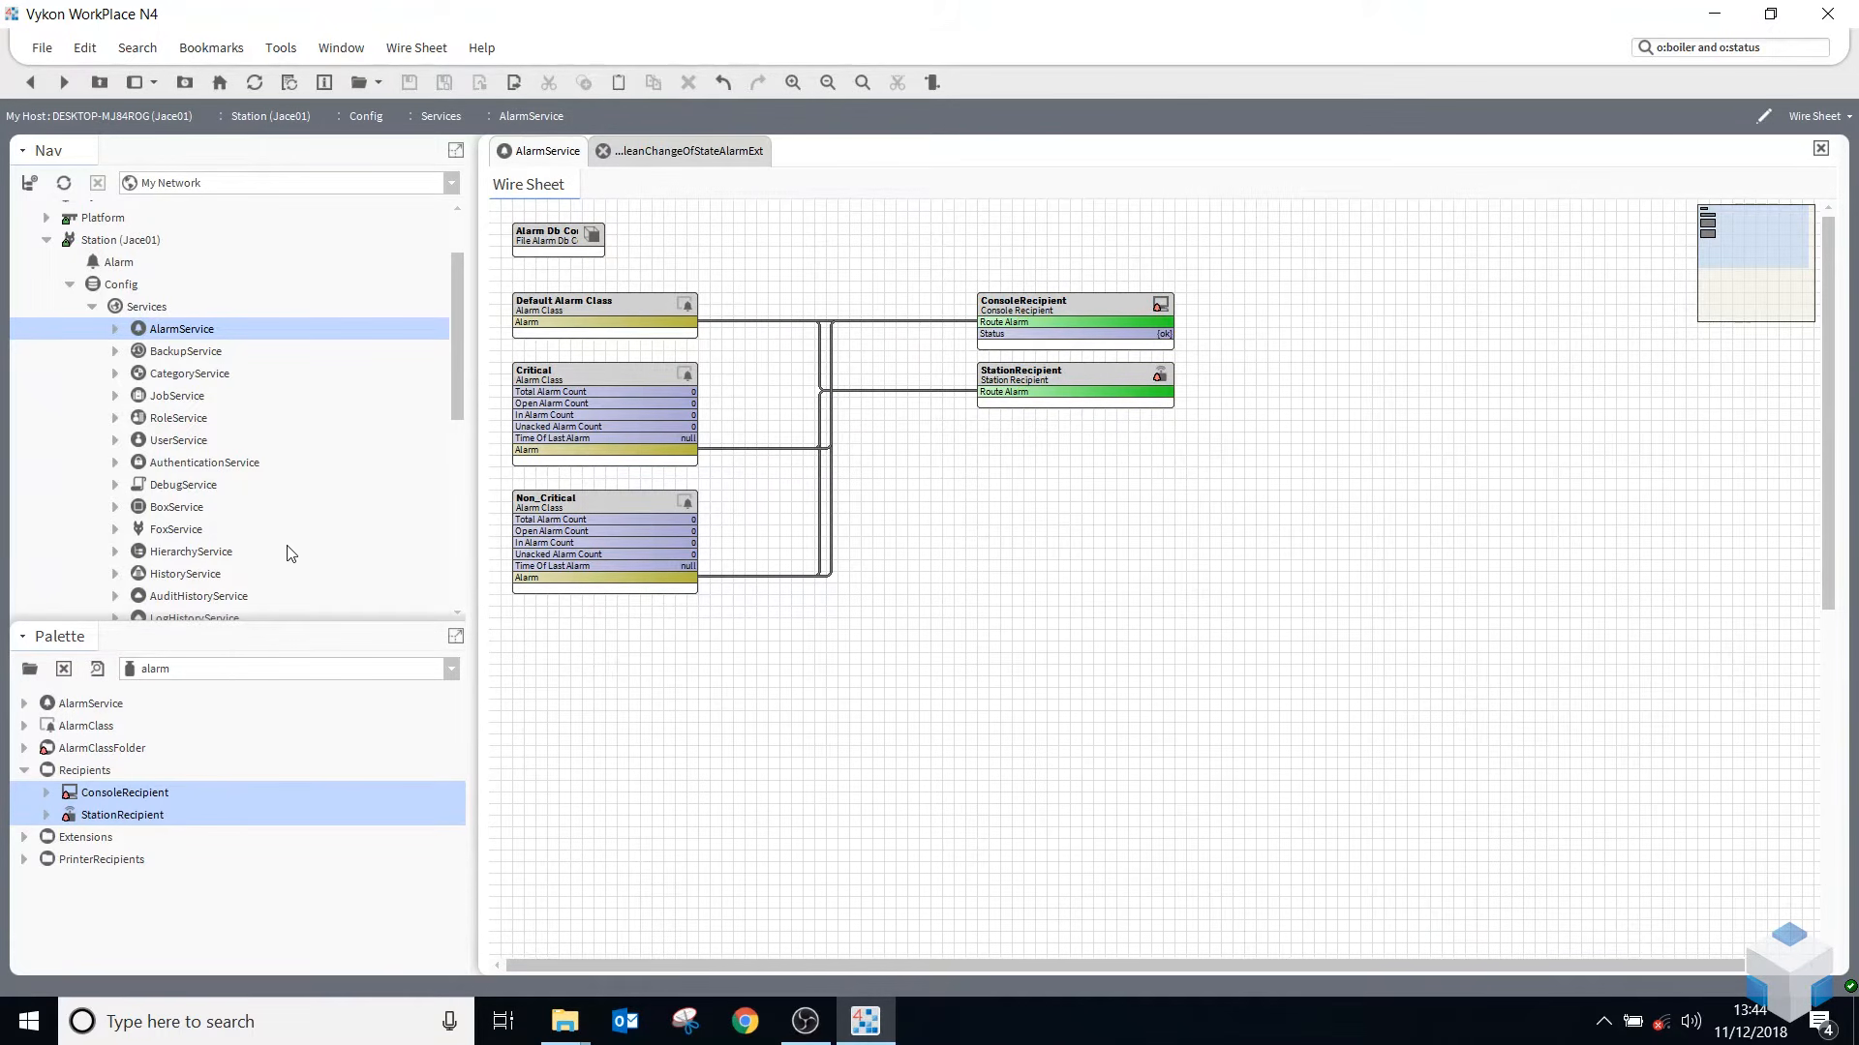
- Open the property sheet of the BoilerFault point in the Playground folder
{"action": "left_click", "coordinate": [92, 306]}
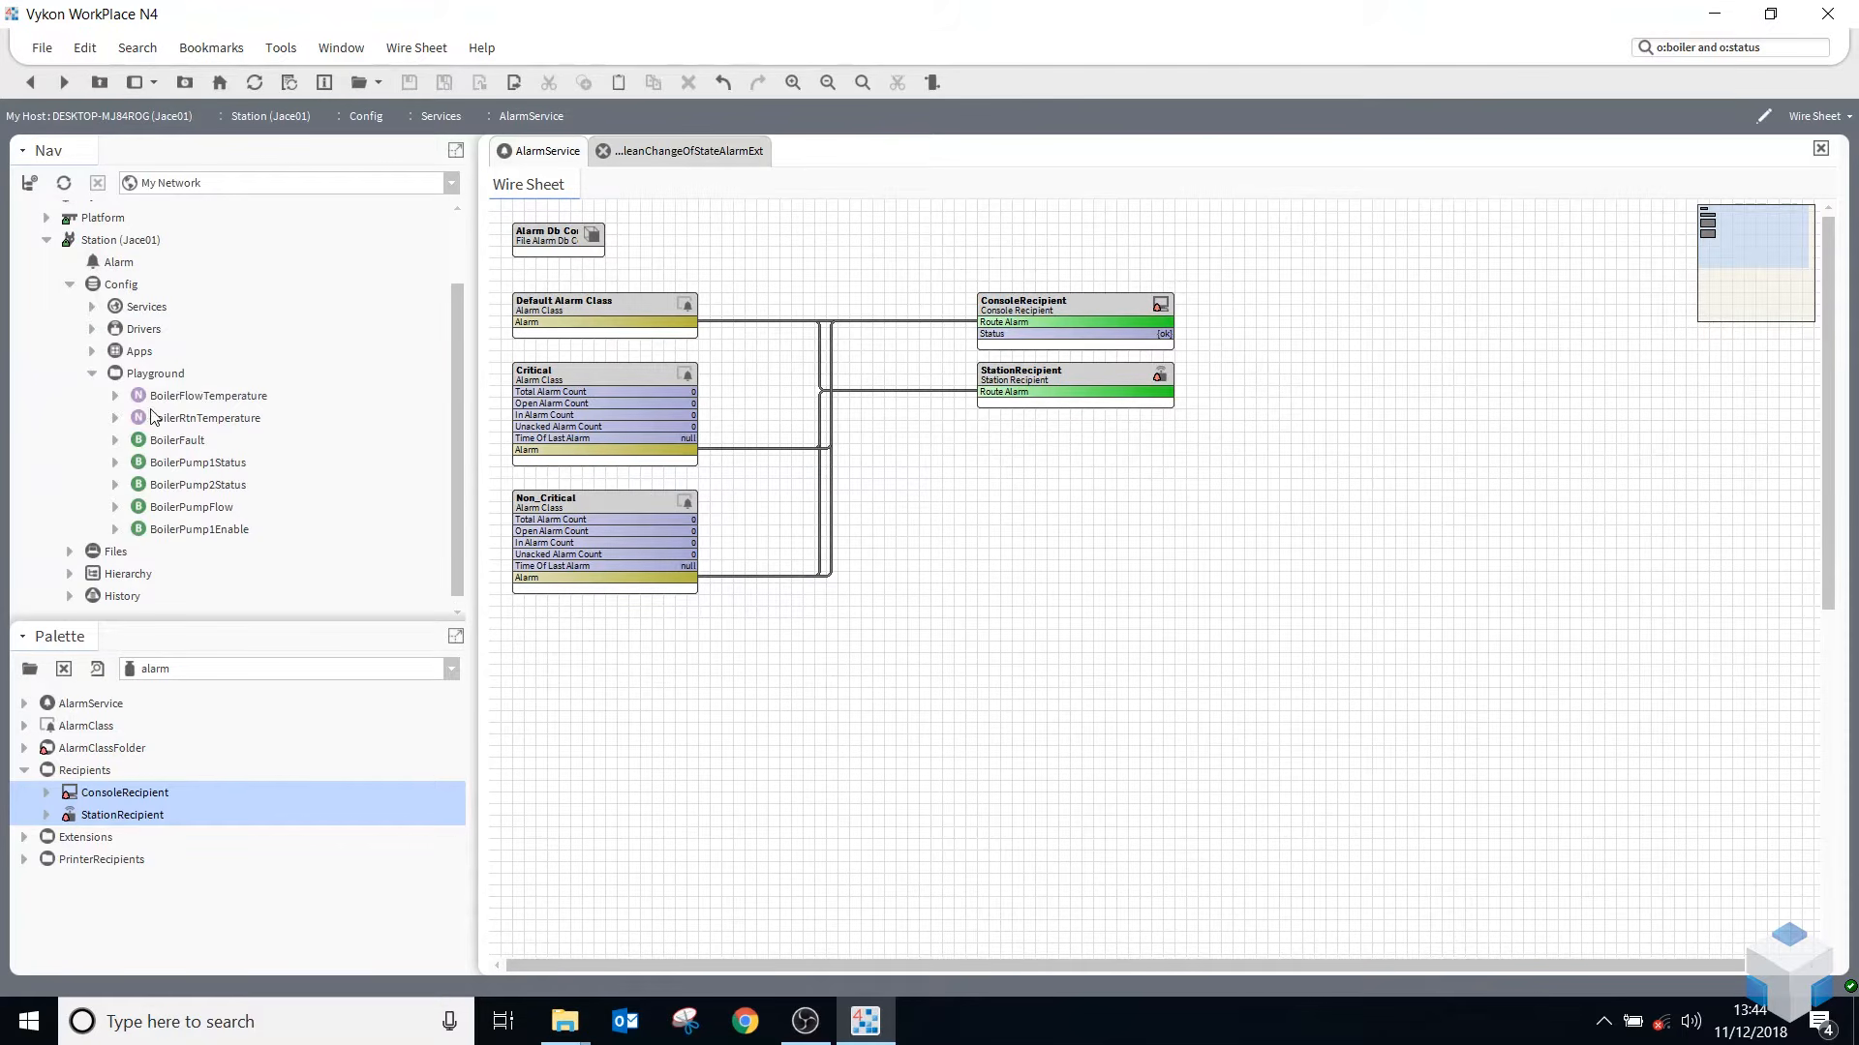
{"action": "left_click", "coordinate": [171, 439]}
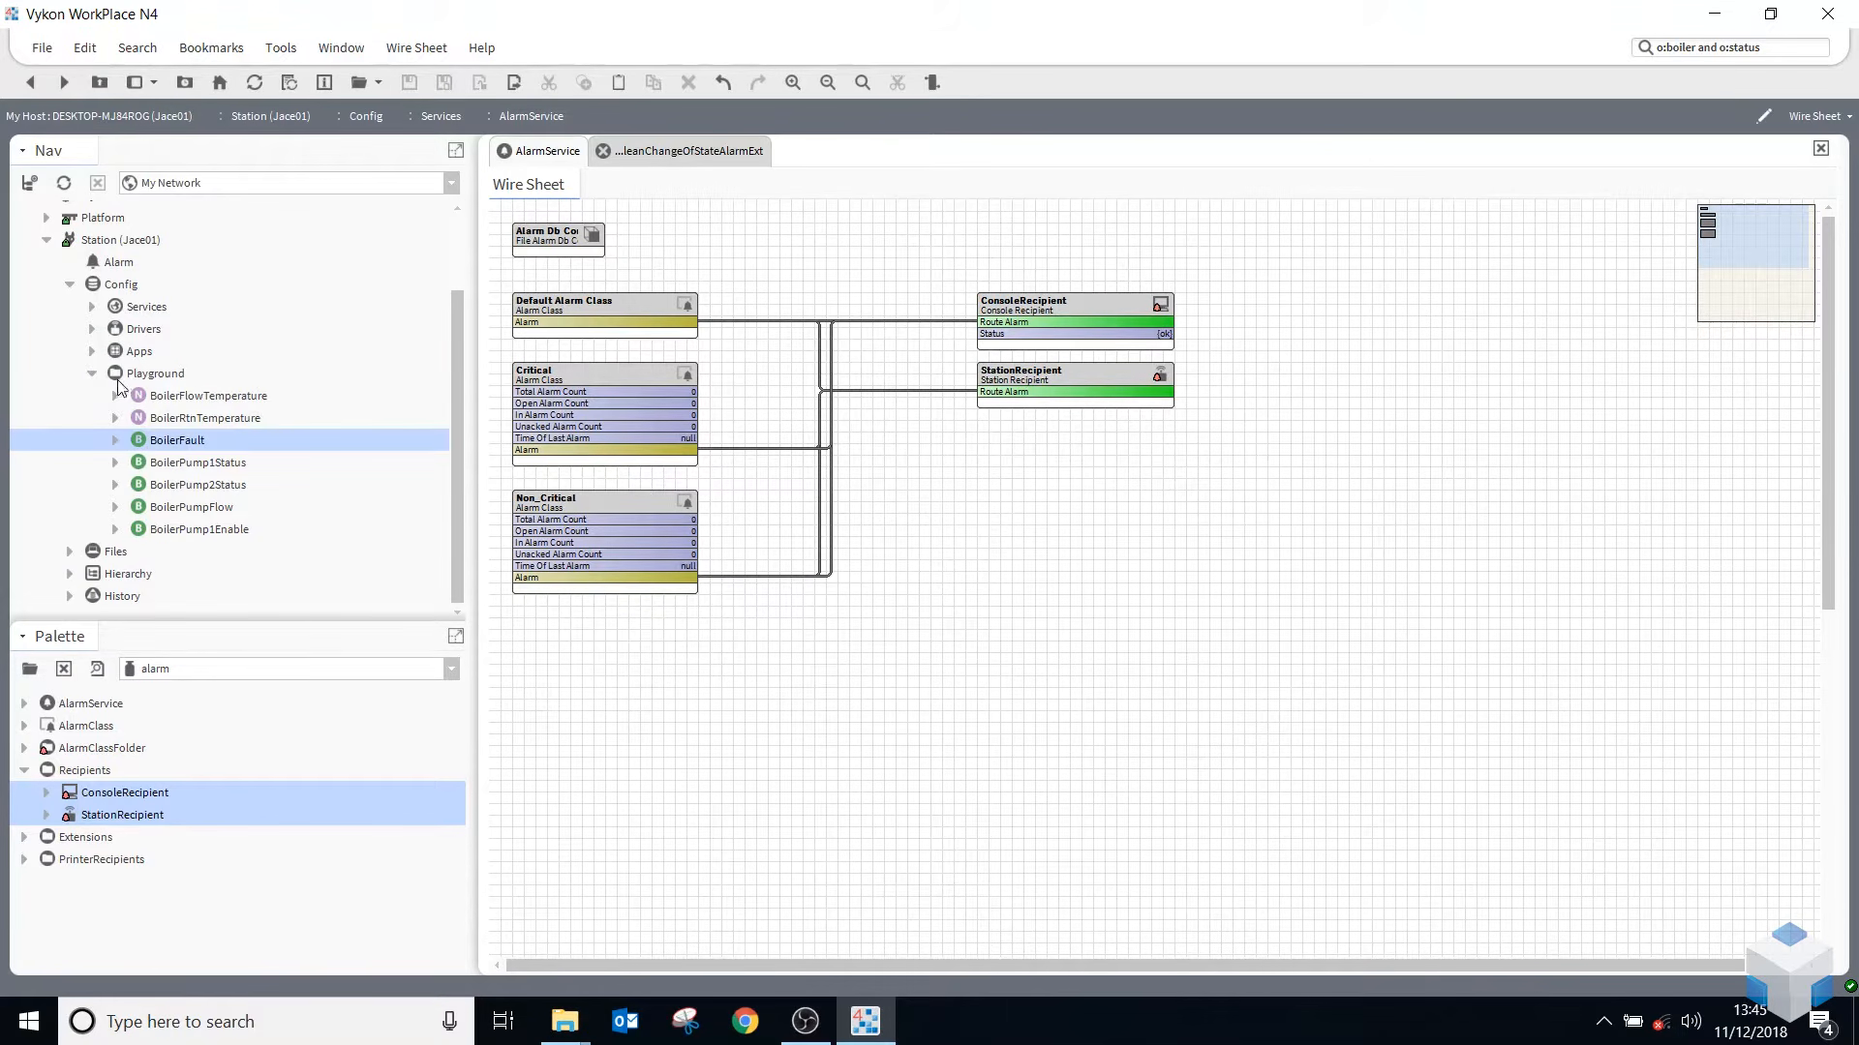
{"action": "right_click", "coordinate": [163, 440]}
{"action": "key", "text": "Escape"}
{"action": "double_click", "coordinate": [175, 444]}
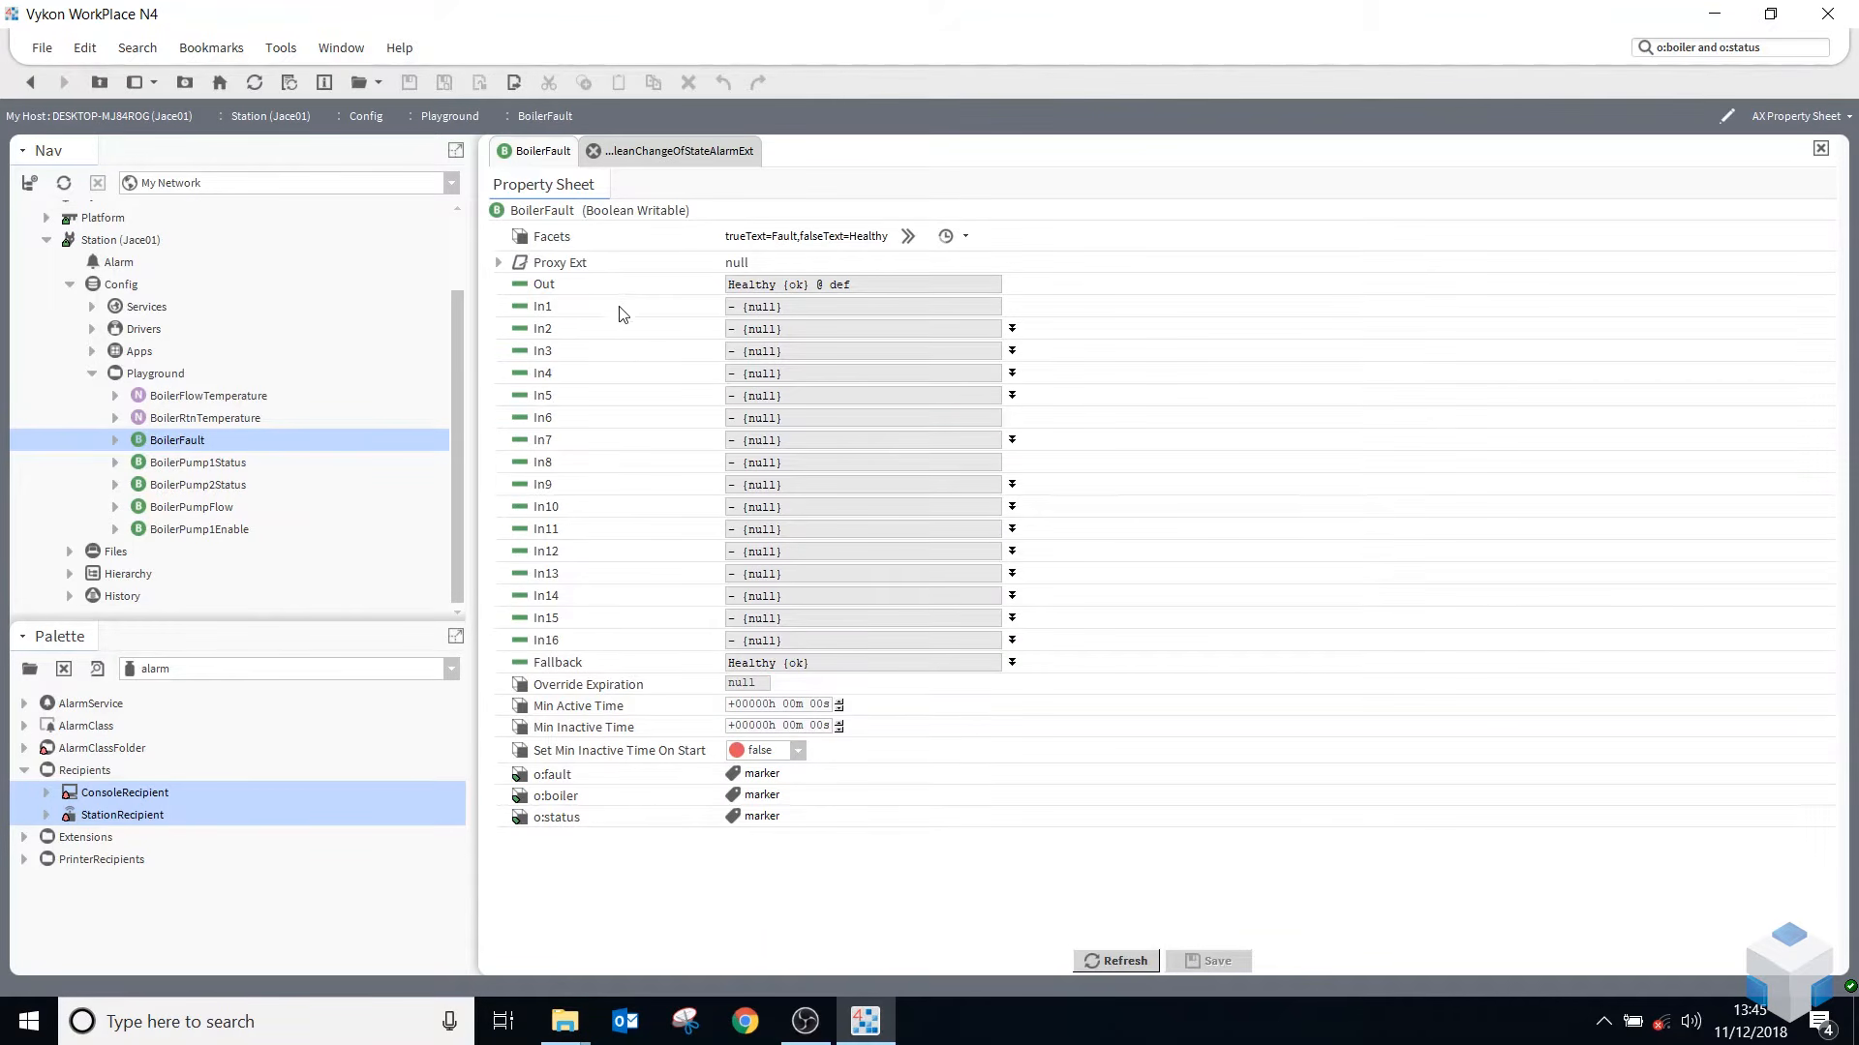
- Add a BooleanChangeOfStateAlarmExt from the alarm palette's Extensions to the BoilerFault point, keeping its default name
{"action": "left_click", "coordinate": [124, 439]}
{"action": "left_click", "coordinate": [133, 792]}
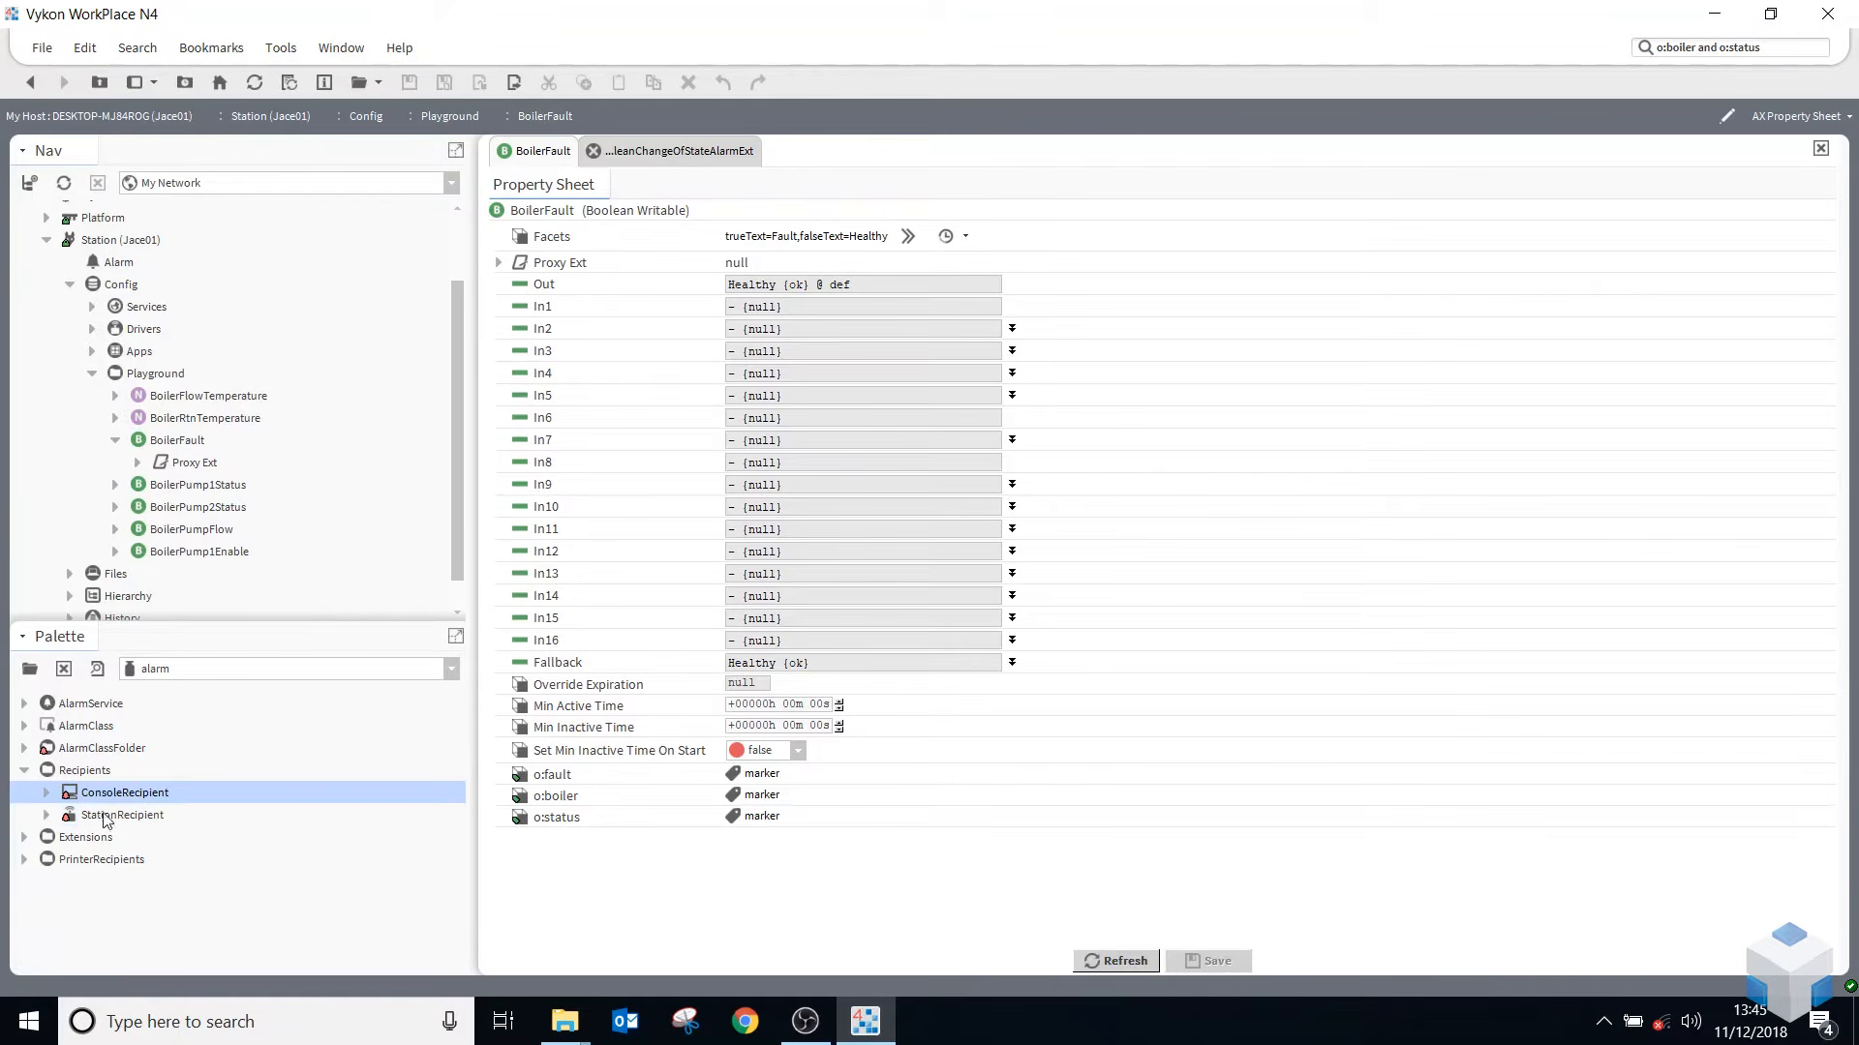
{"action": "left_click", "coordinate": [76, 837]}
{"action": "left_click", "coordinate": [24, 838]}
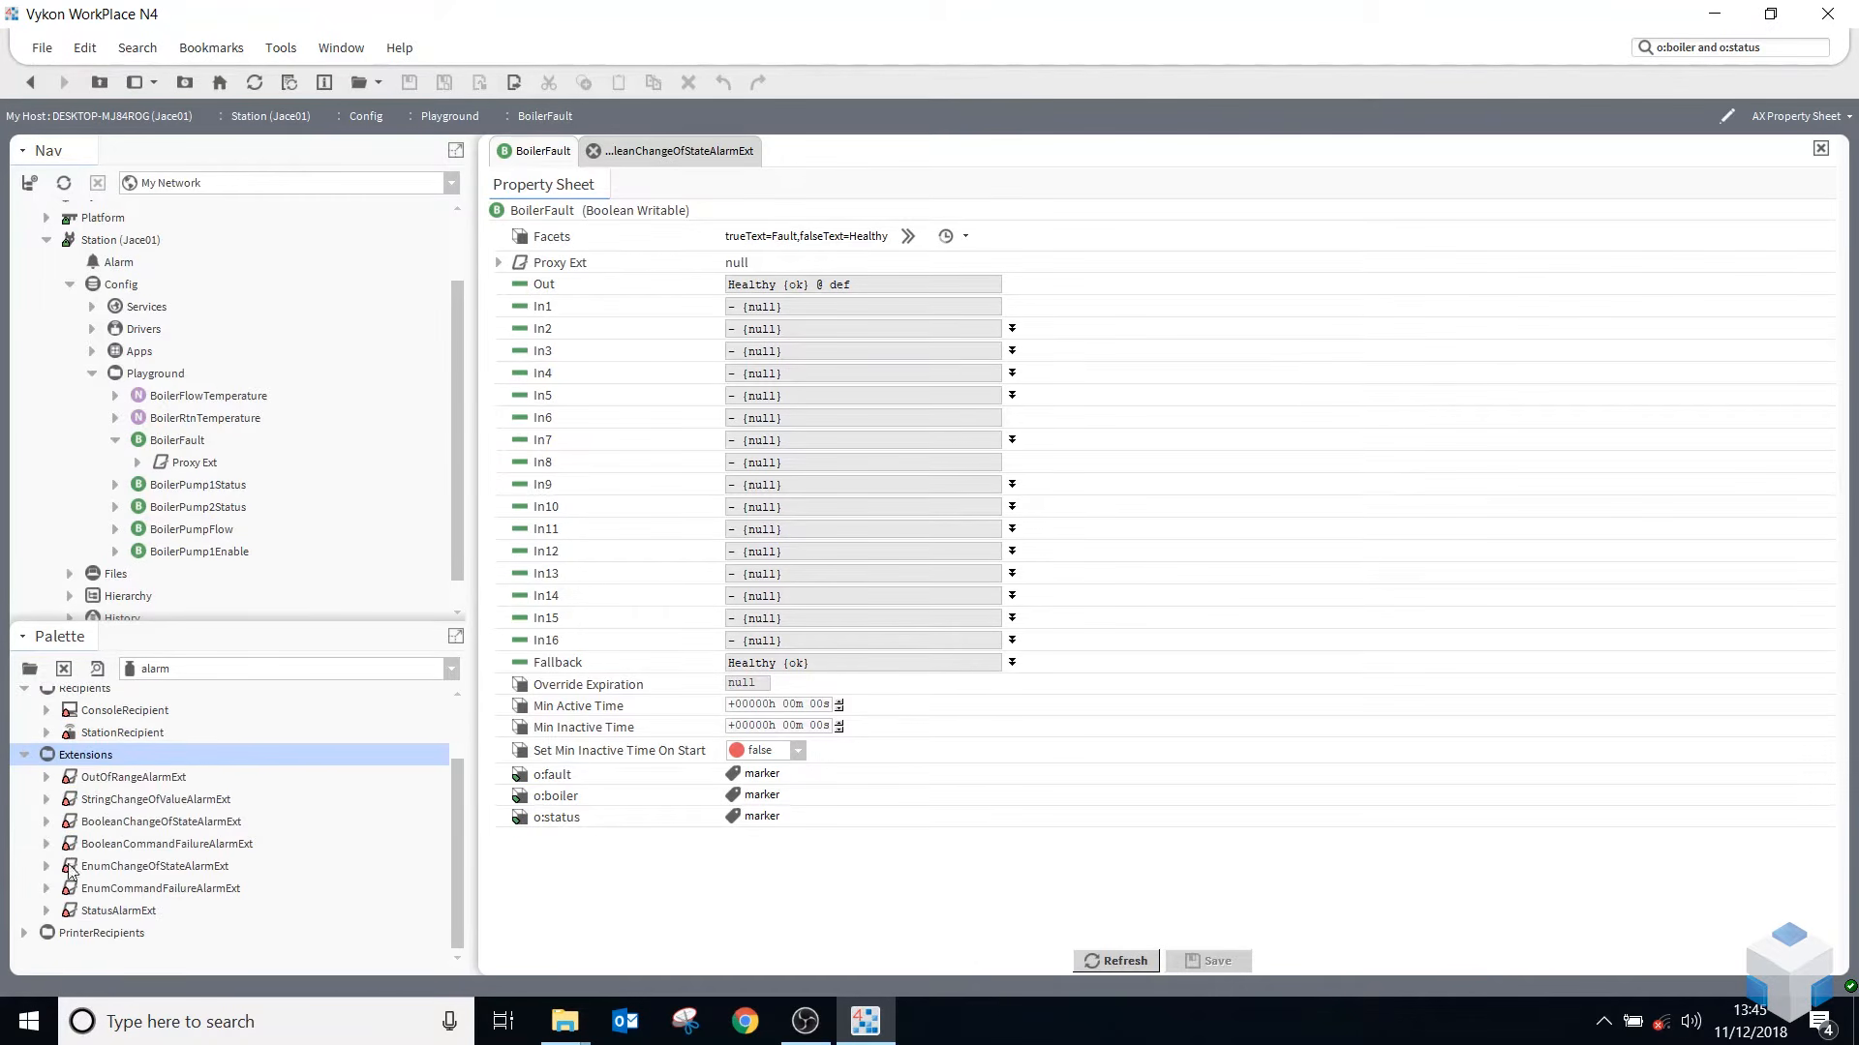
{"action": "left_click", "coordinate": [114, 825]}
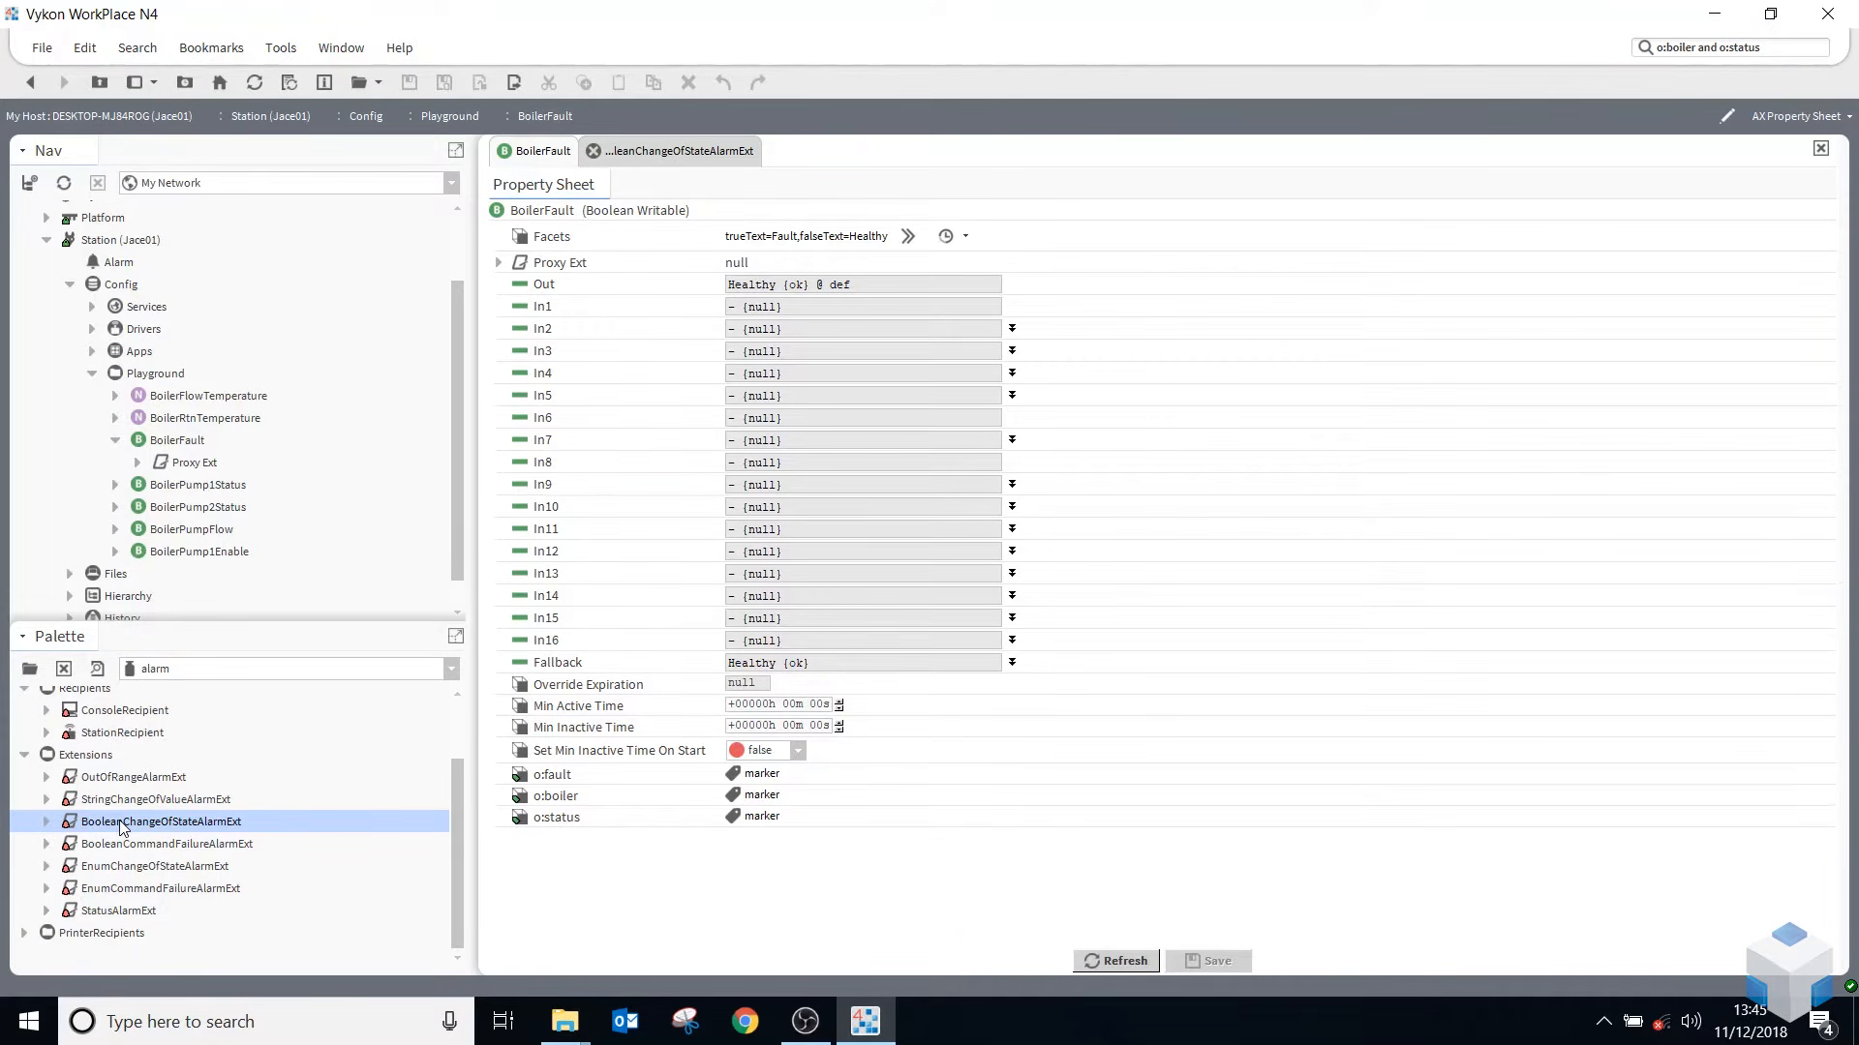
{"action": "left_click_drag", "start_coordinate": [123, 828], "coordinate": [174, 442]}
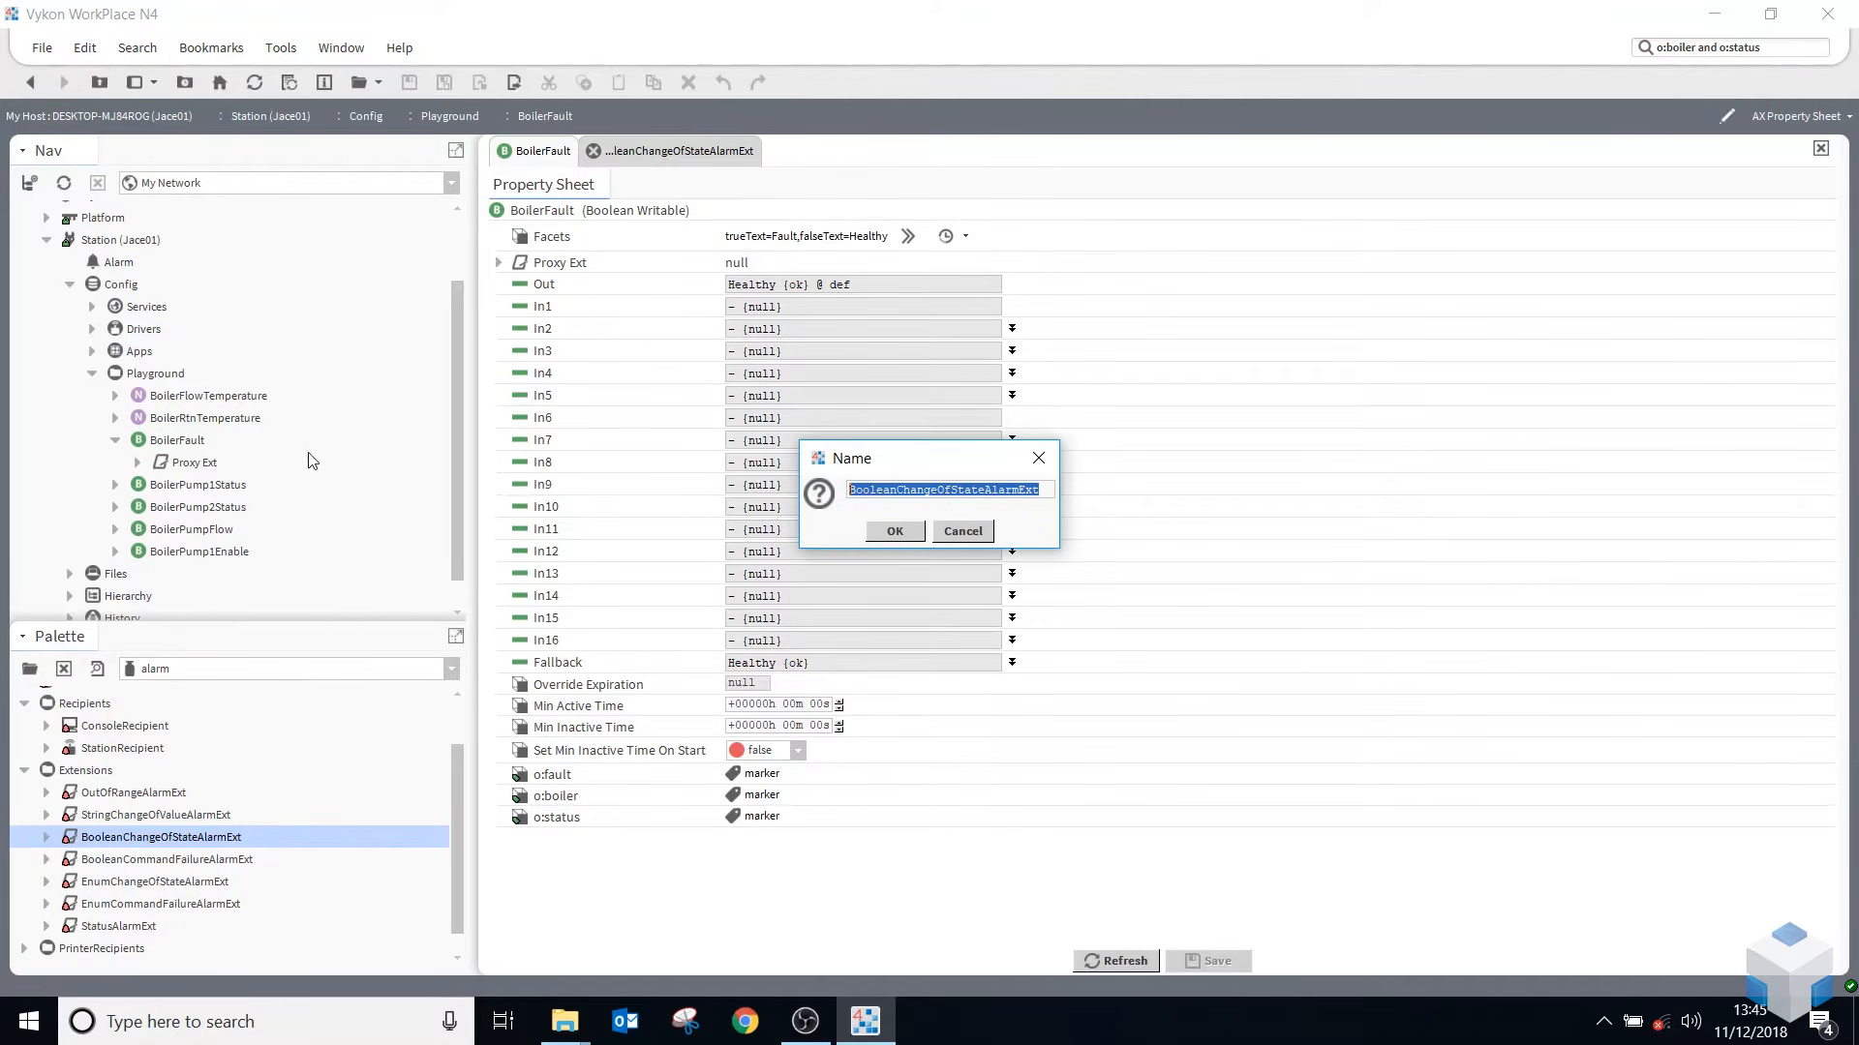
{"action": "left_click", "coordinate": [894, 532]}
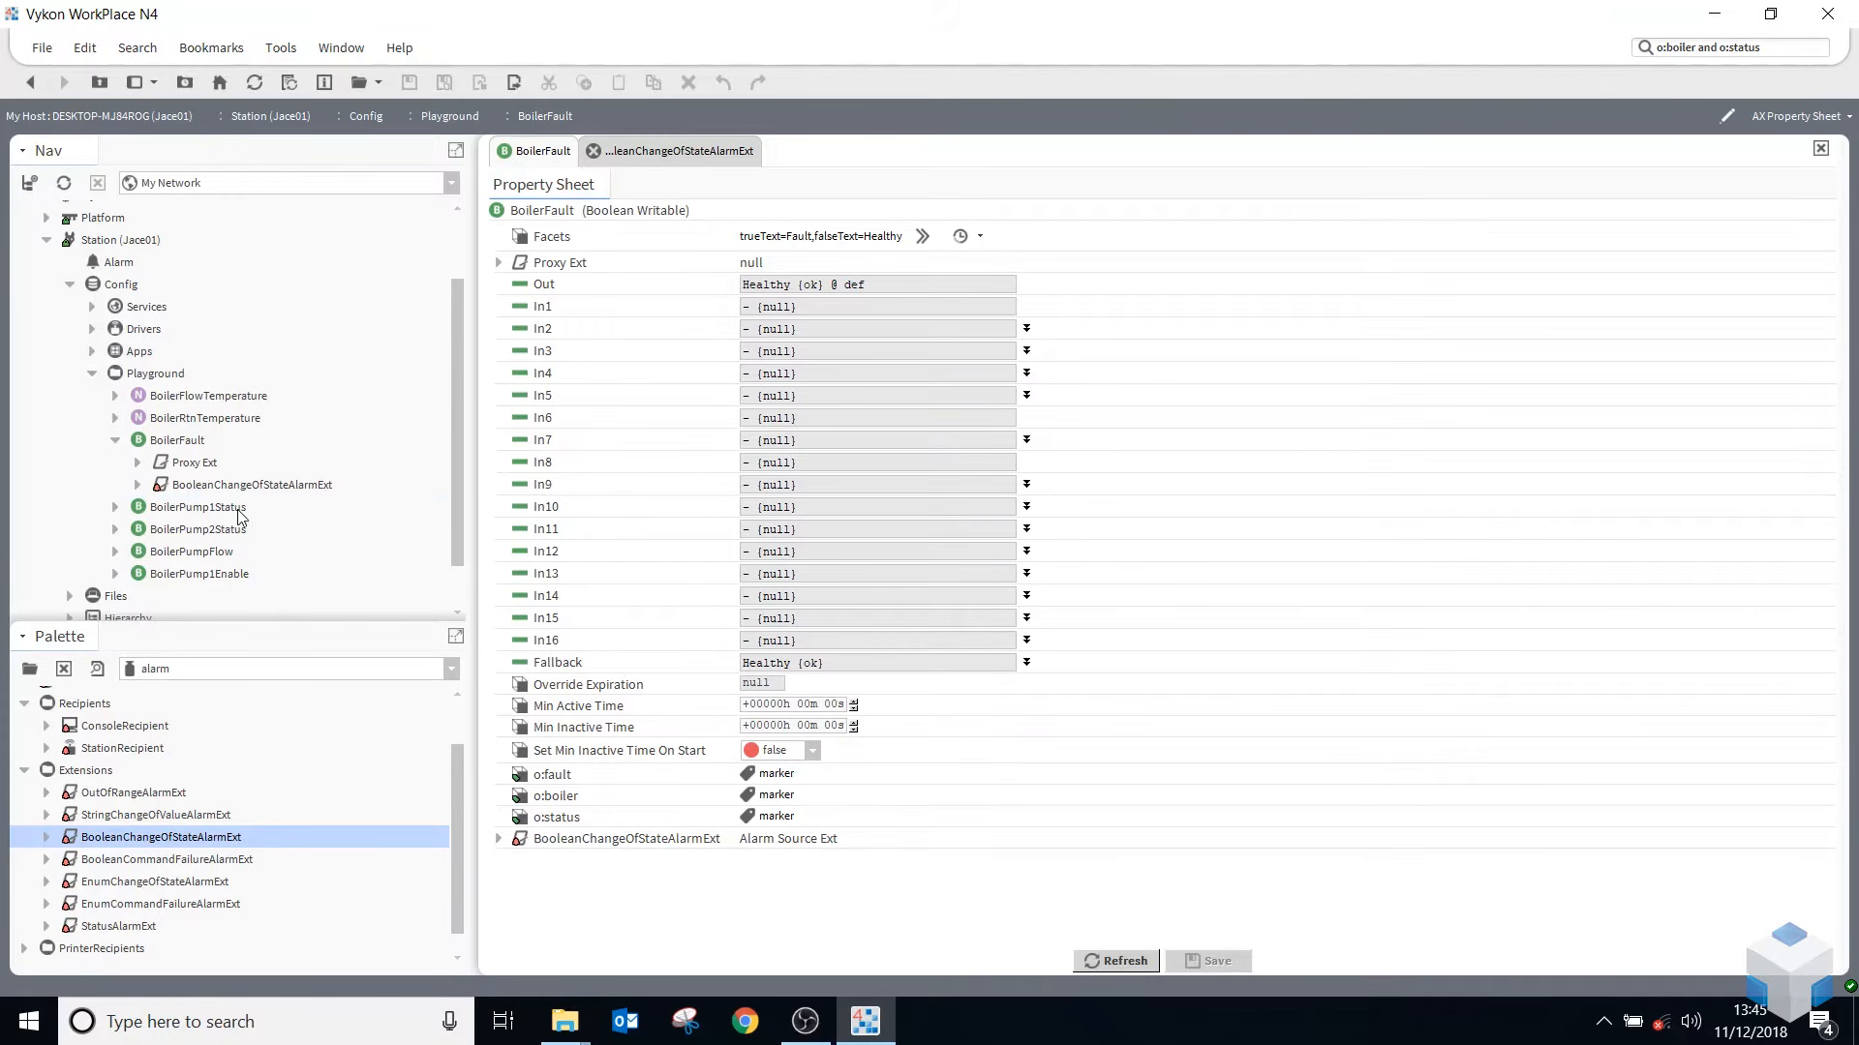
- Open the property sheet of BoilerFault's BooleanChangeOfStateAlarmExt and compare its Source Name with the parent point and folder
{"action": "left_click", "coordinate": [215, 488]}
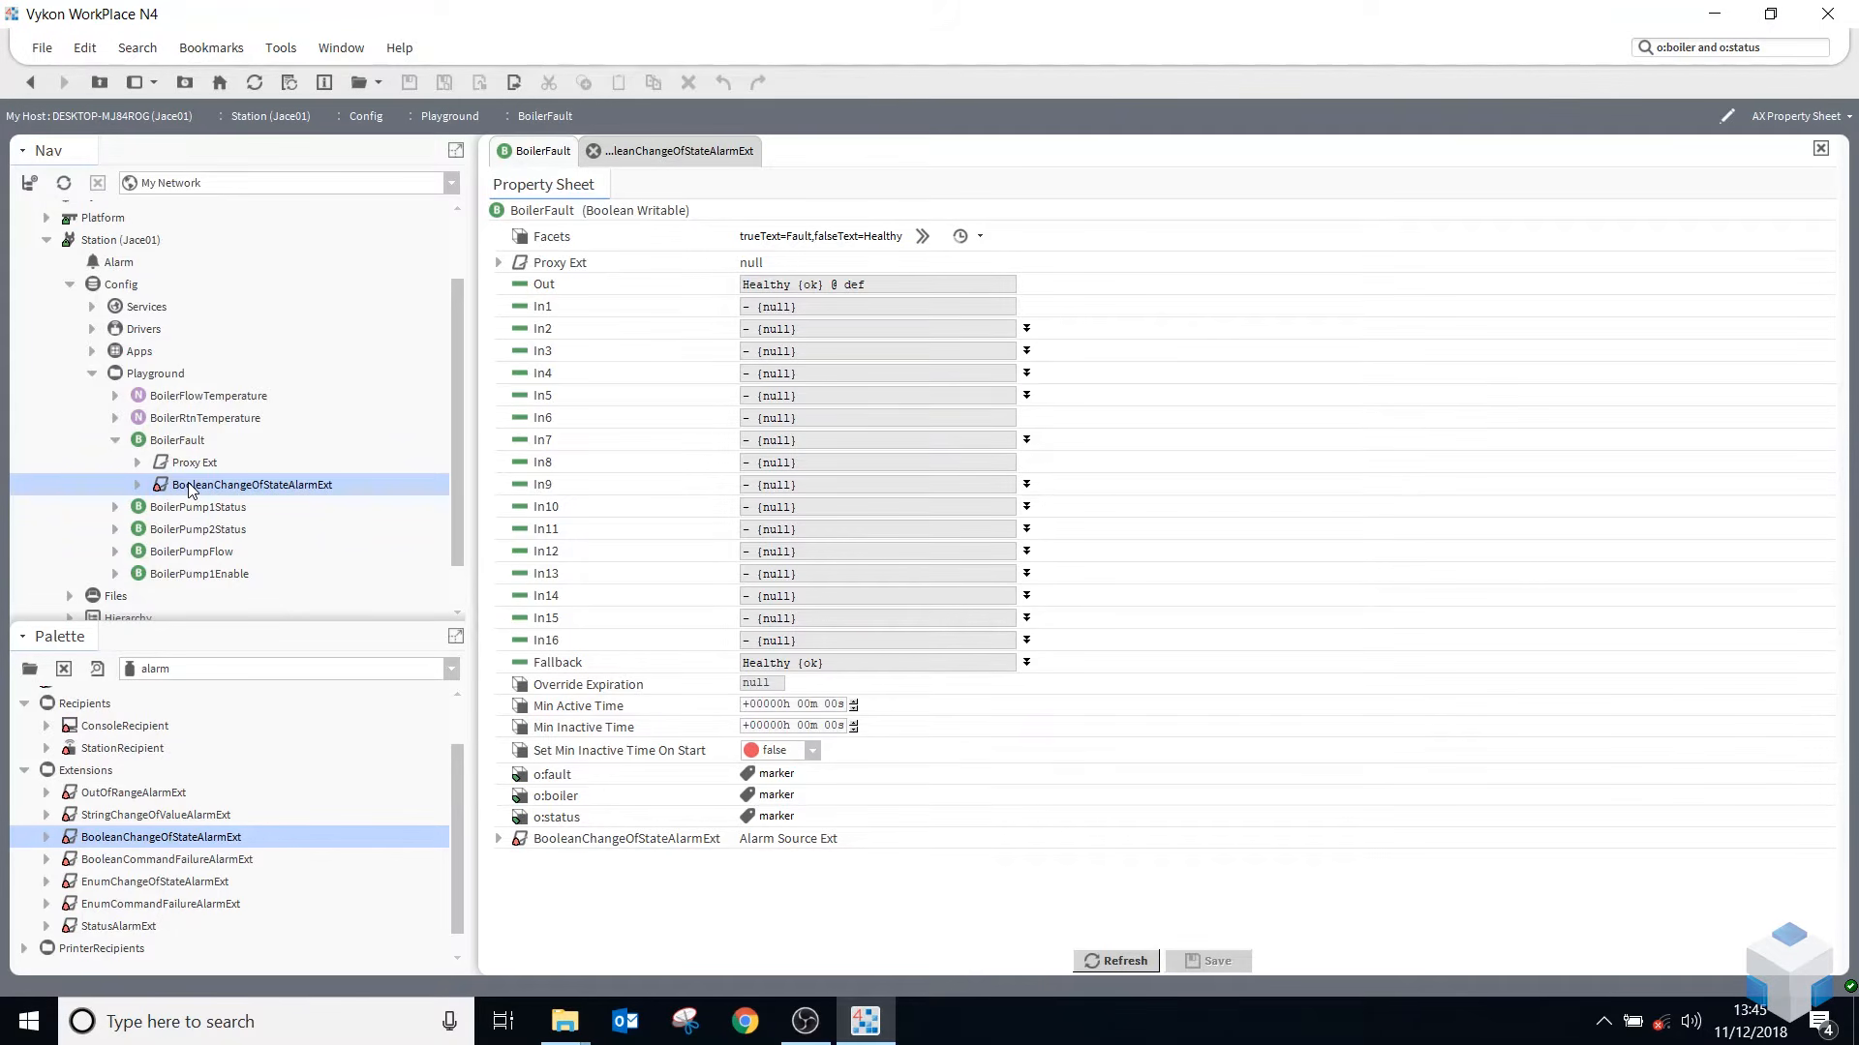
{"action": "double_click", "coordinate": [191, 487]}
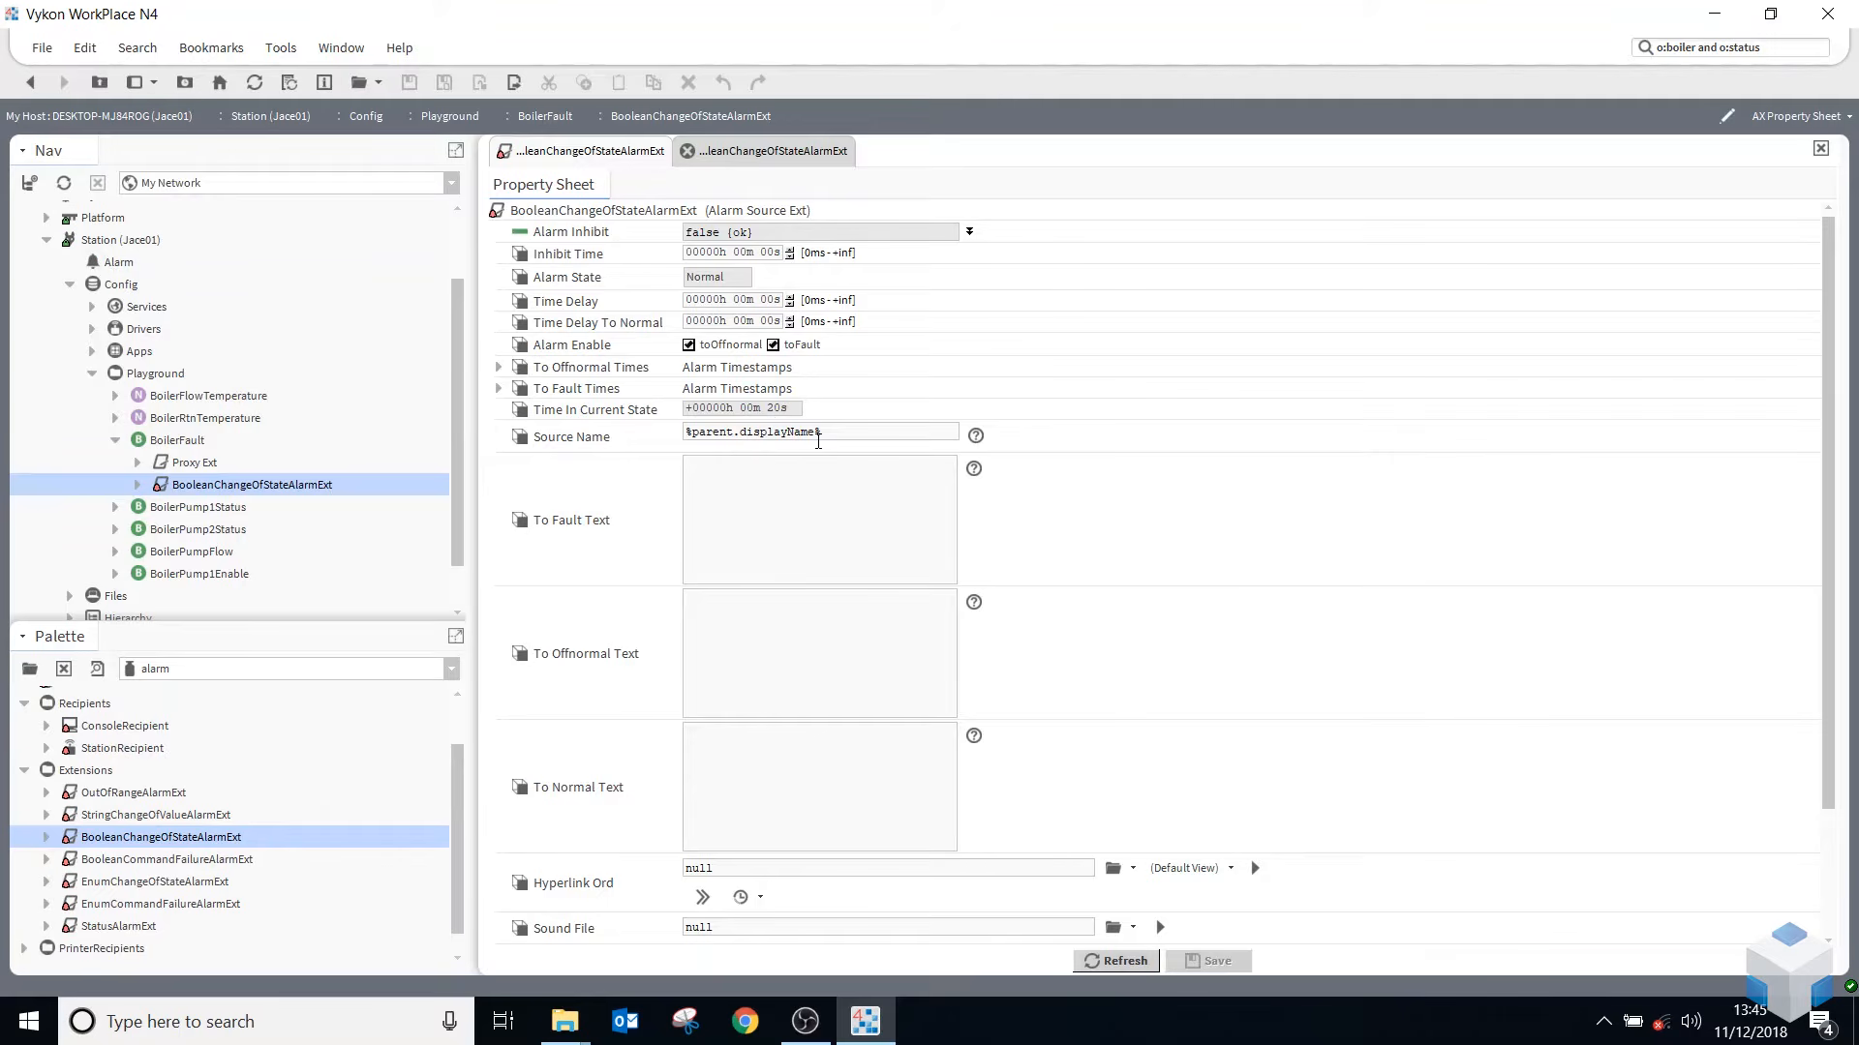
{"action": "left_click", "coordinate": [844, 438]}
{"action": "left_click", "coordinate": [184, 441]}
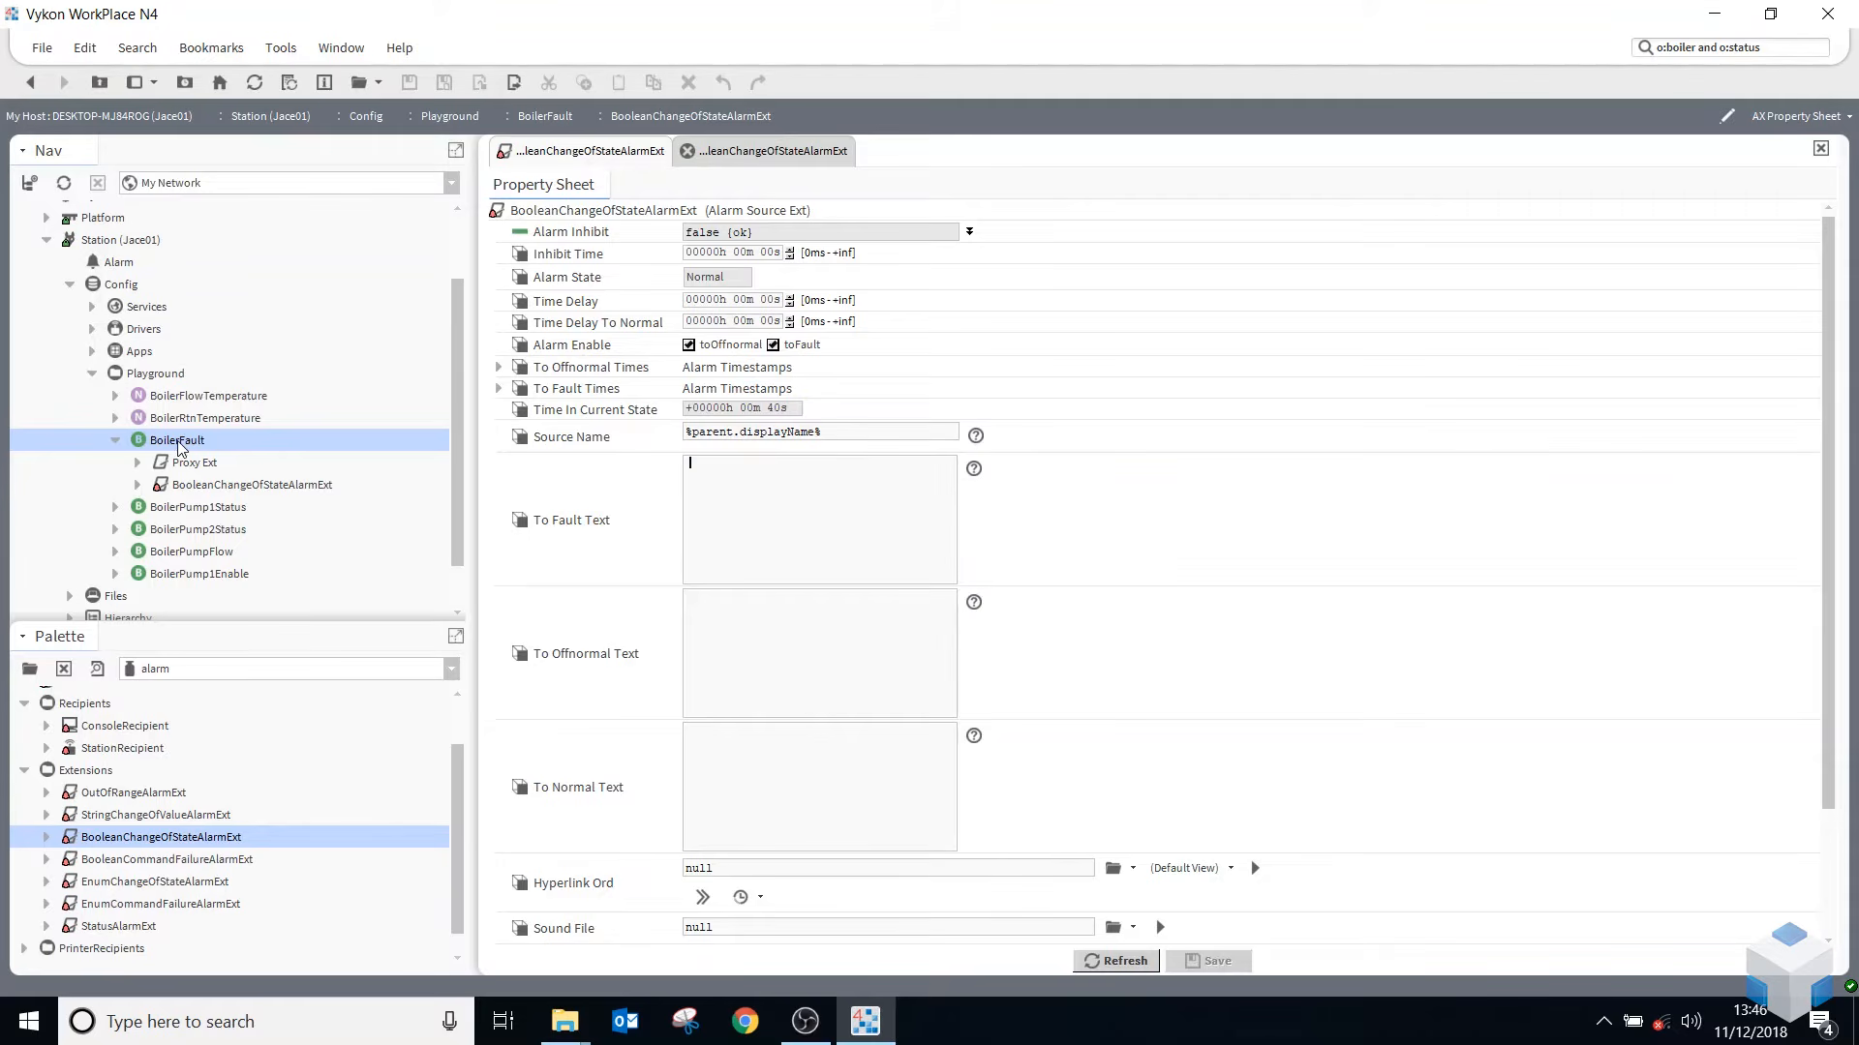
{"action": "left_click", "coordinate": [155, 376]}
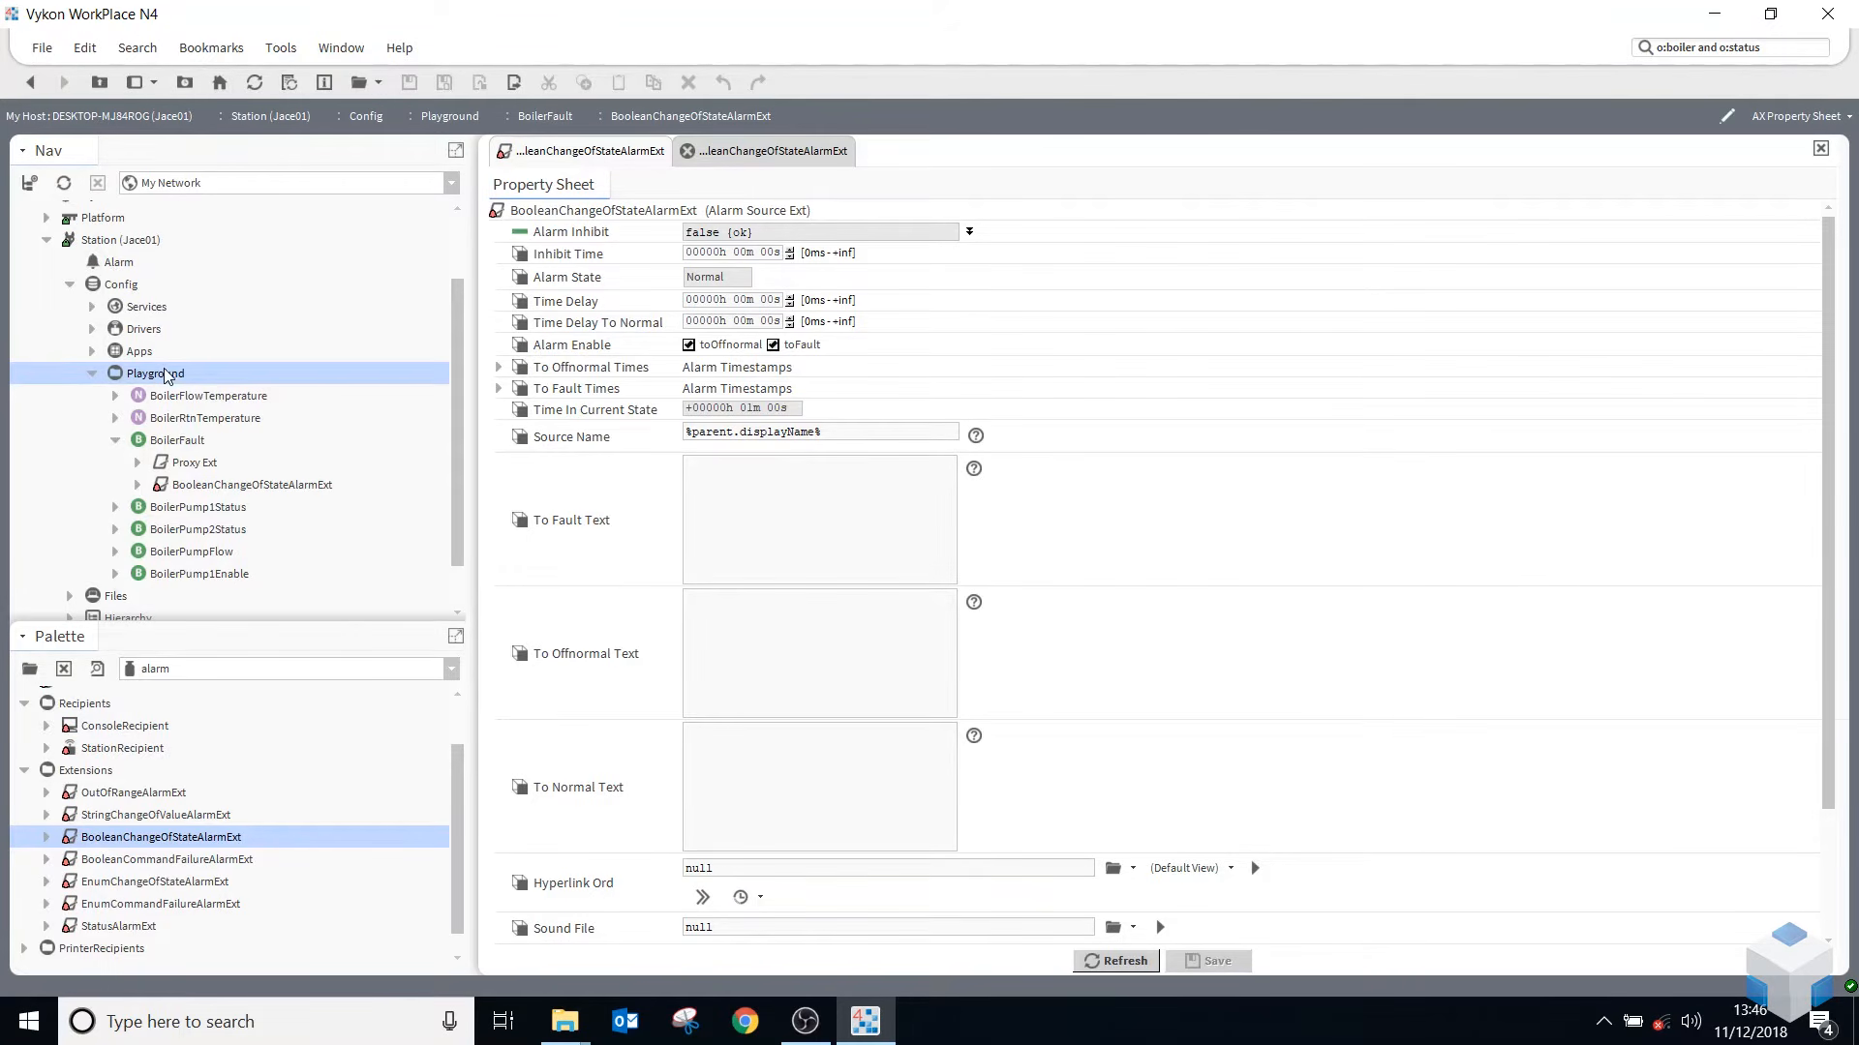
{"action": "left_click", "coordinate": [172, 443]}
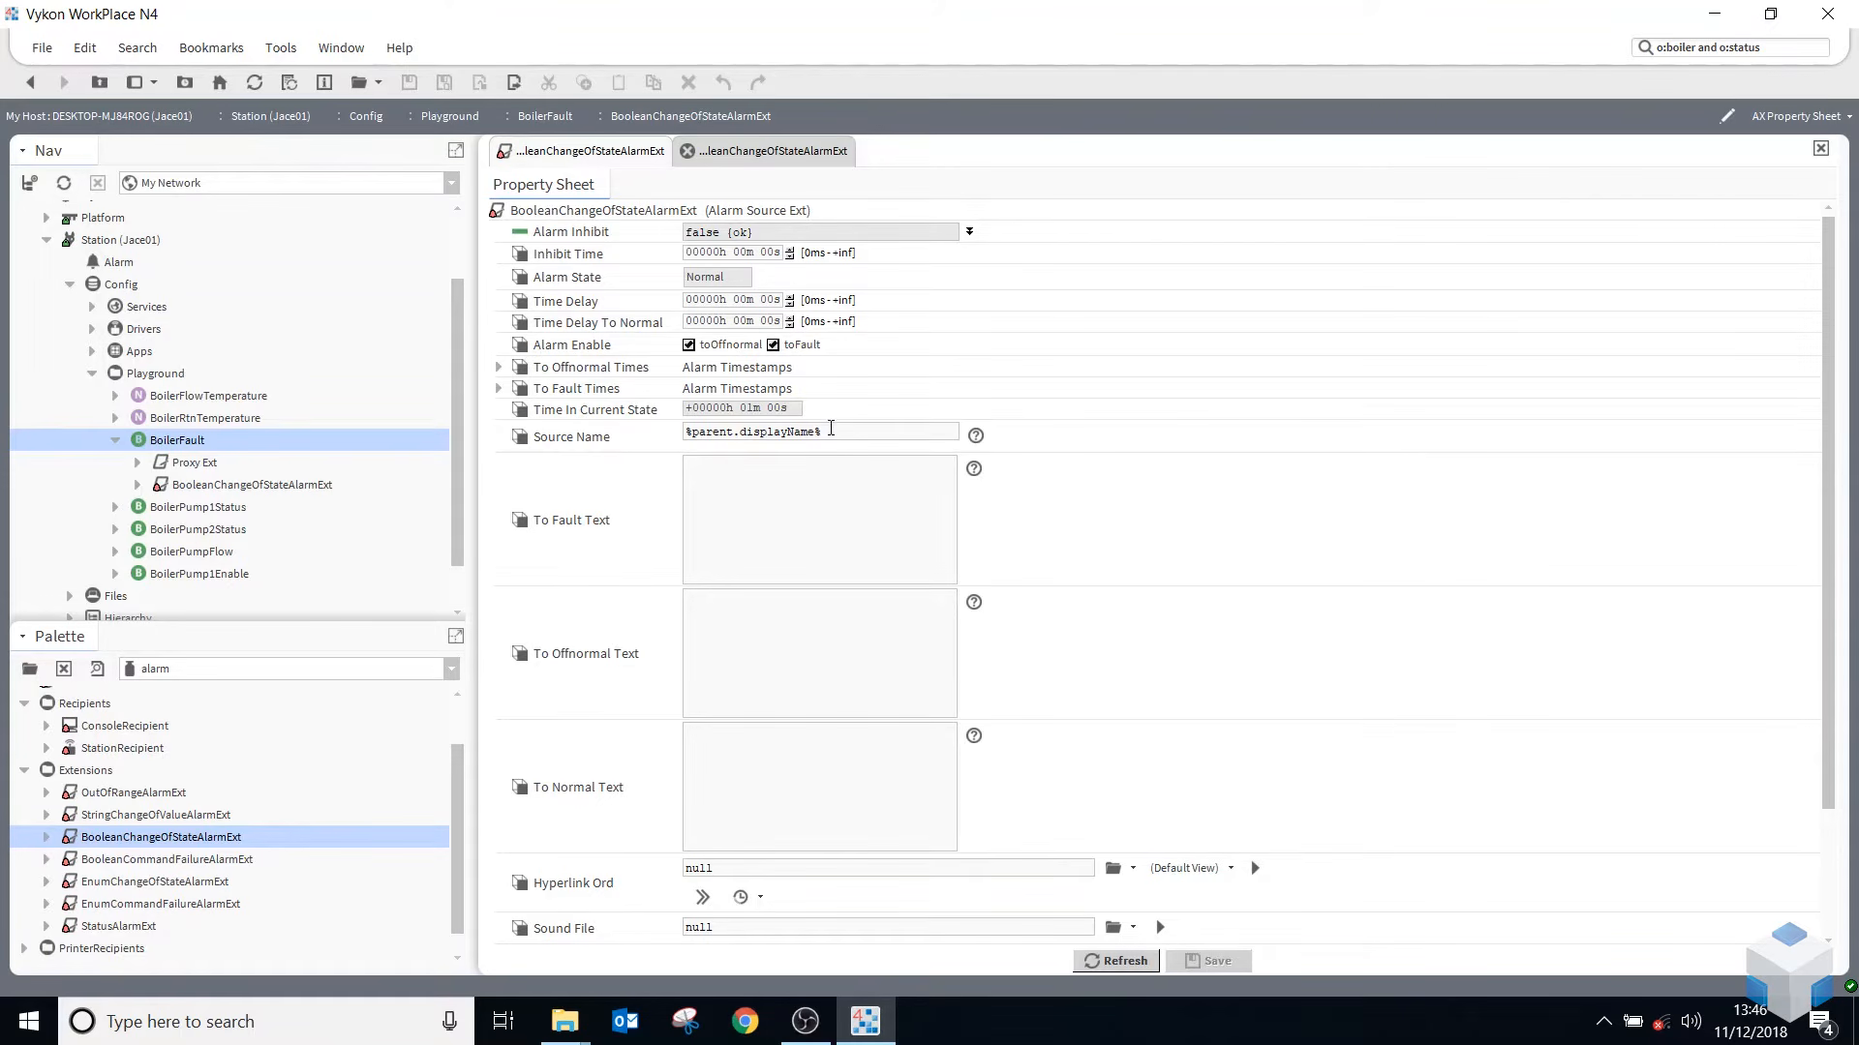
- Set the alarm extension's Source Name to %parent.parent.displayName%_%parent.displayName% and save it
{"action": "triple_click", "coordinate": [830, 429]}
{"action": "key", "text": "ctrl+c"}
{"action": "left_click", "coordinate": [857, 428]}
{"action": "key", "text": "ctrl+v"}
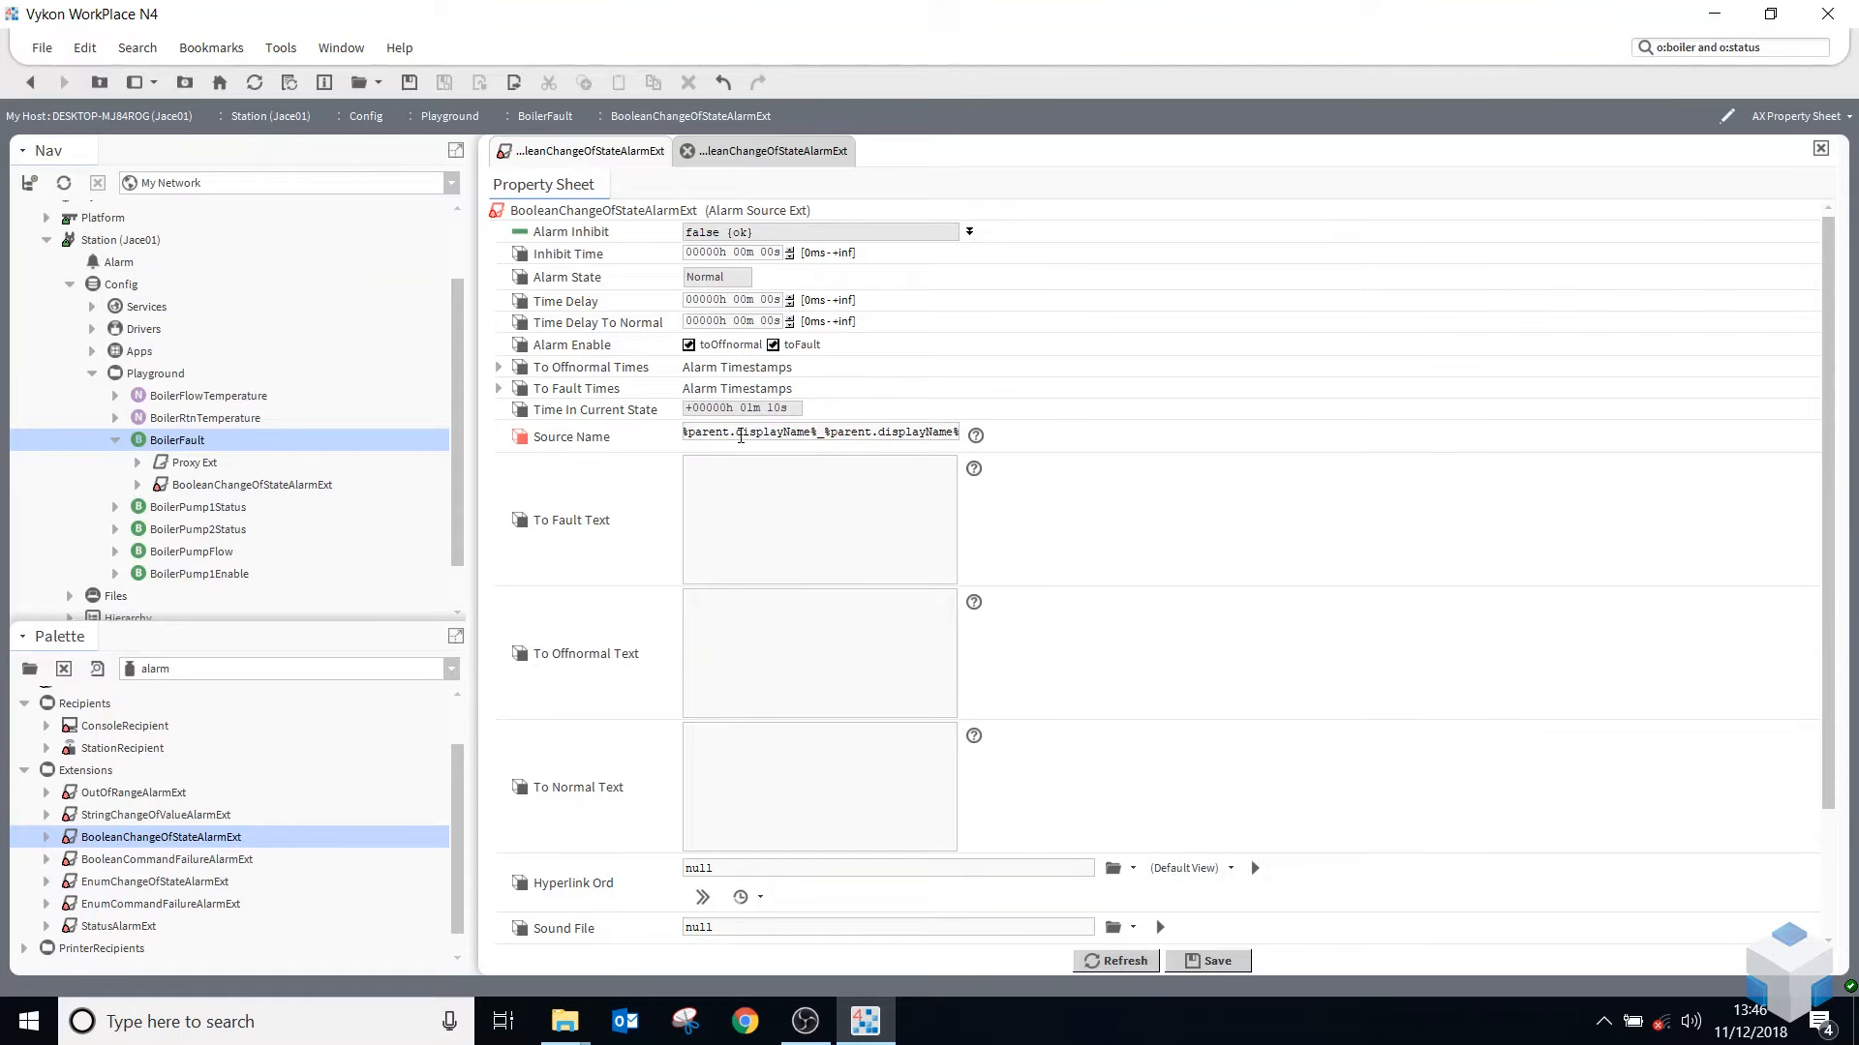
{"action": "type", "text": "parent.parent."}
{"action": "left_click", "coordinate": [1210, 961]}
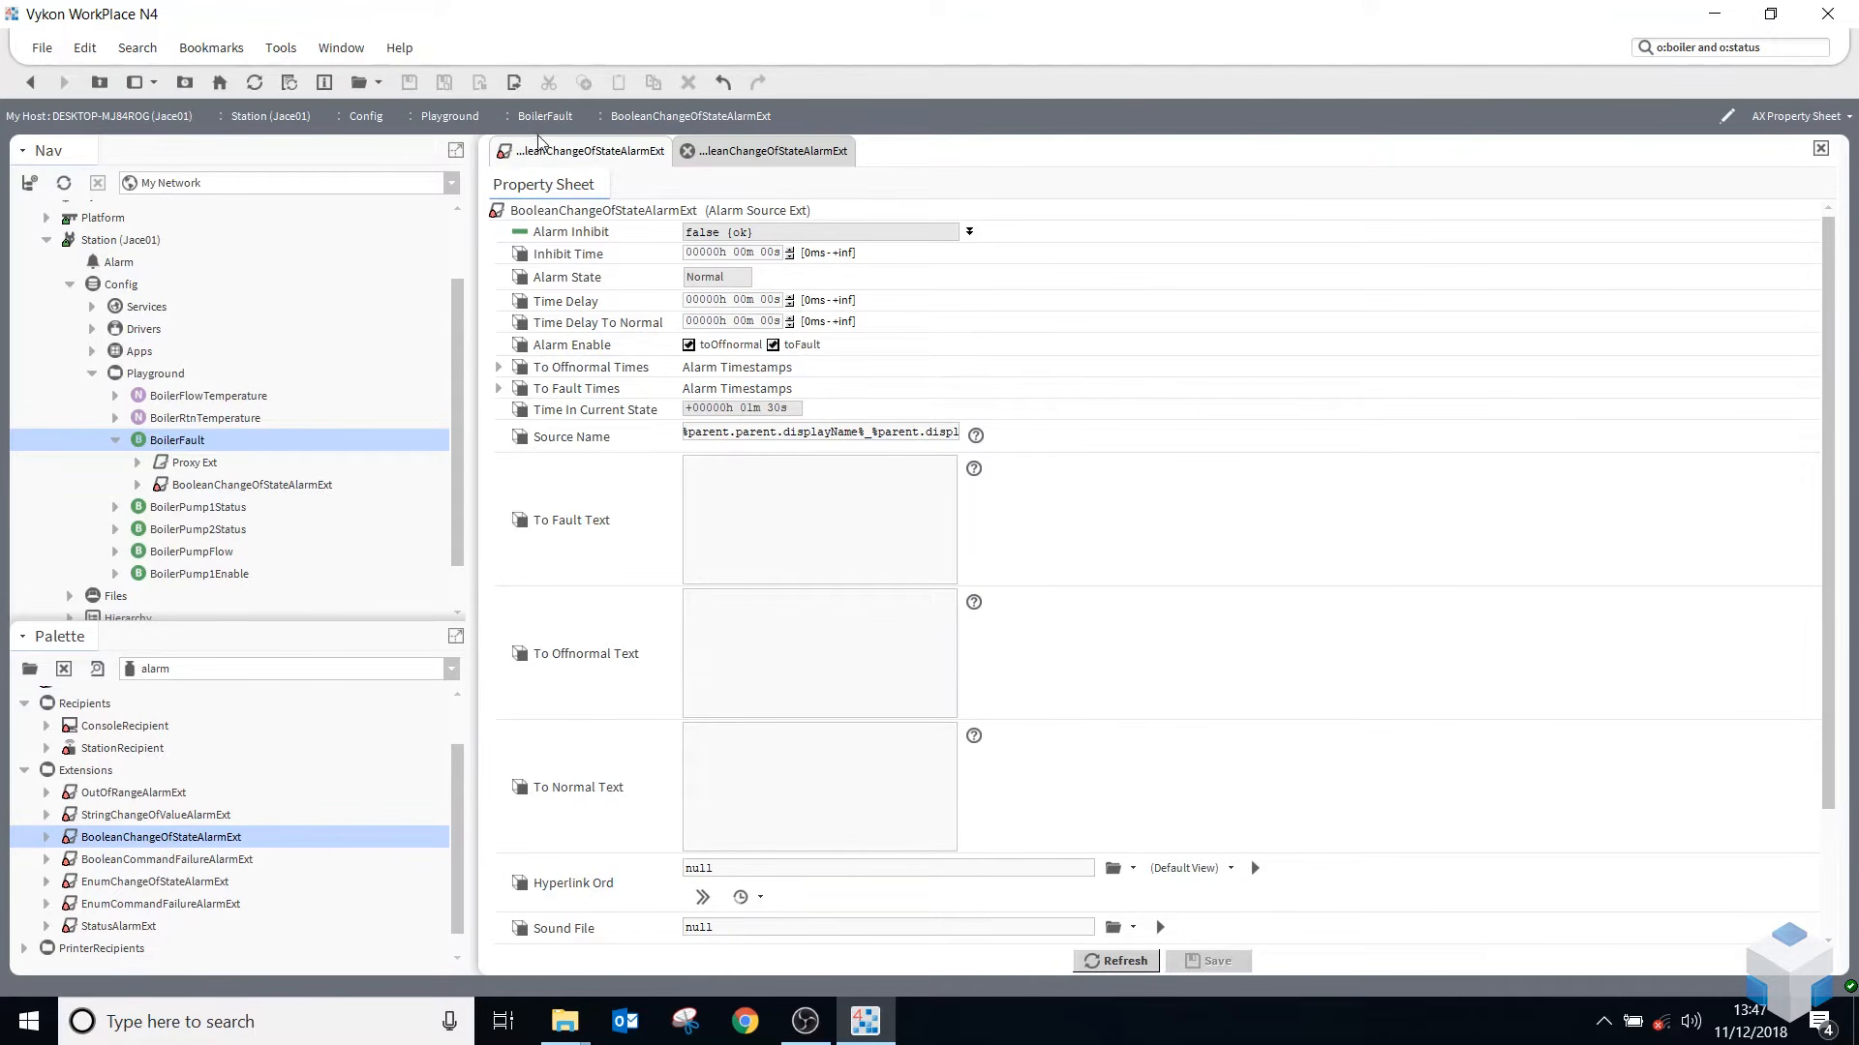
{"action": "left_click_drag", "start_coordinate": [686, 430], "coordinate": [875, 467]}
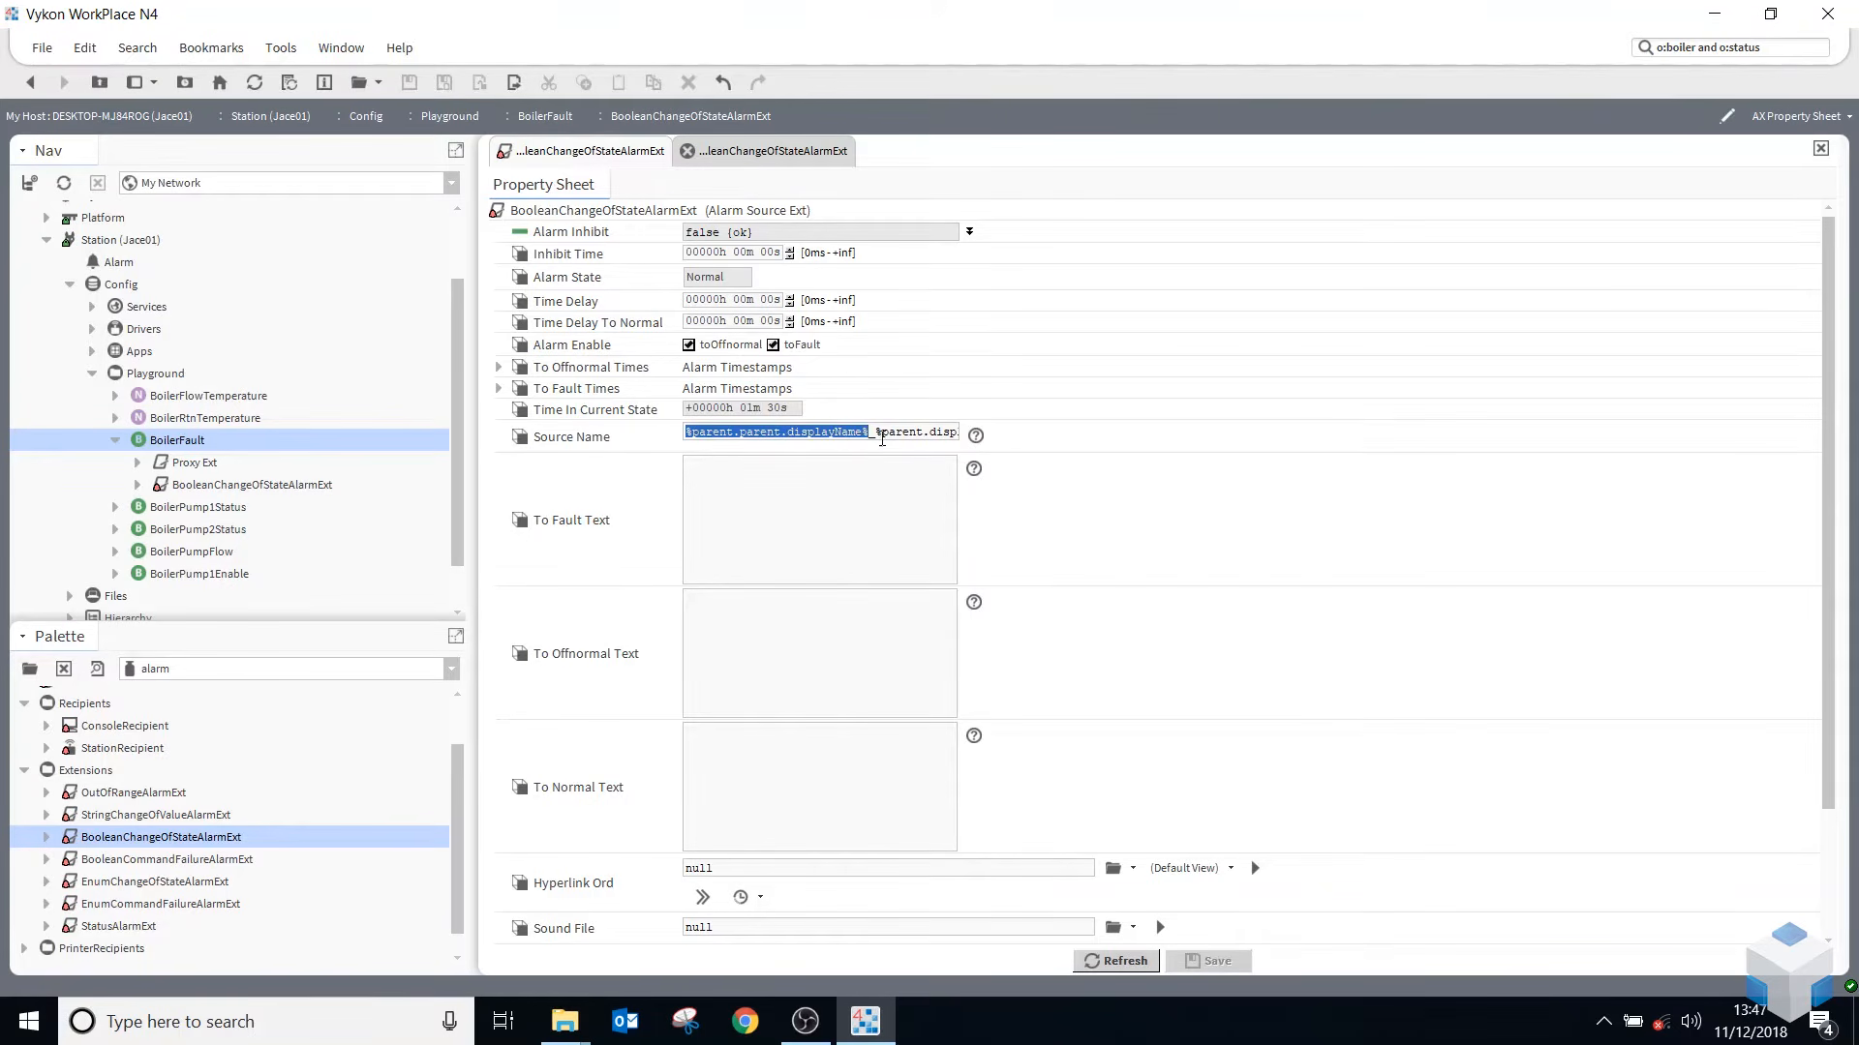
{"action": "left_click", "coordinate": [881, 438]}
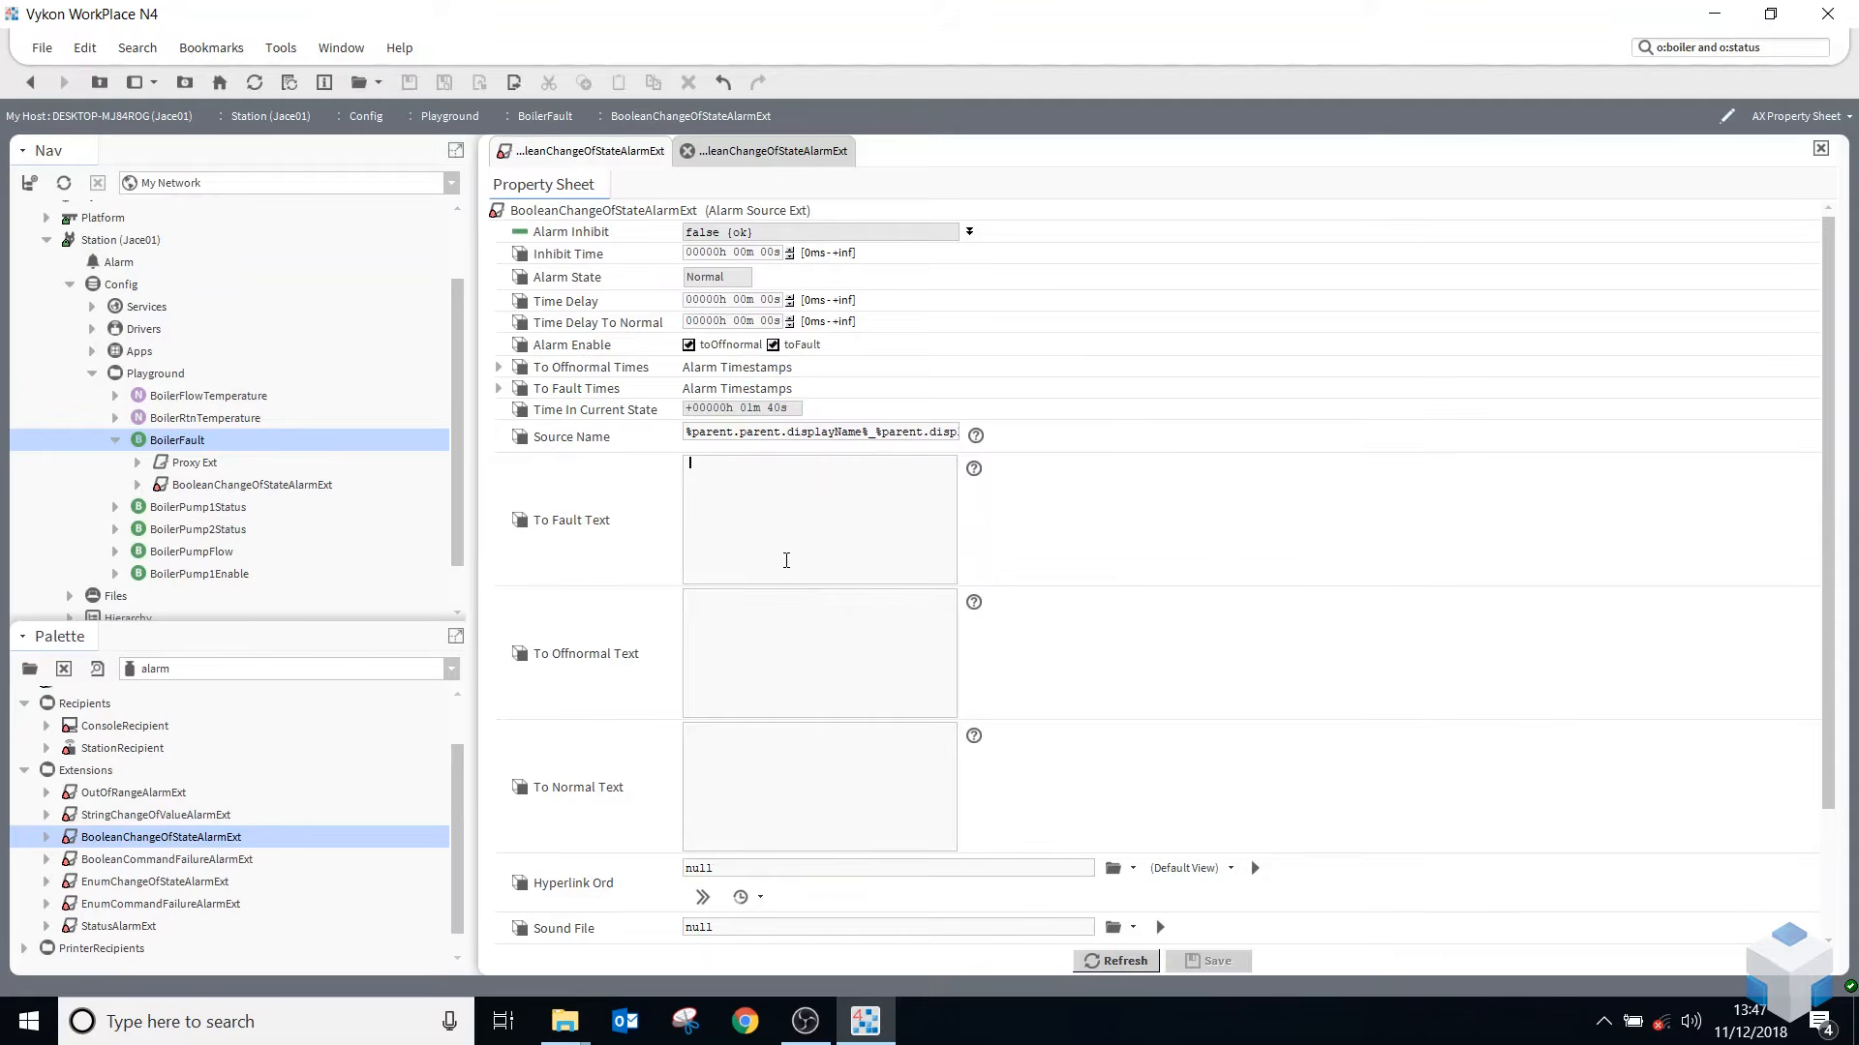
- Enter "Alarm" as the To Offnormal Text and "Alarm Cleared" as the To Normal Text
{"action": "left_click", "coordinate": [784, 560]}
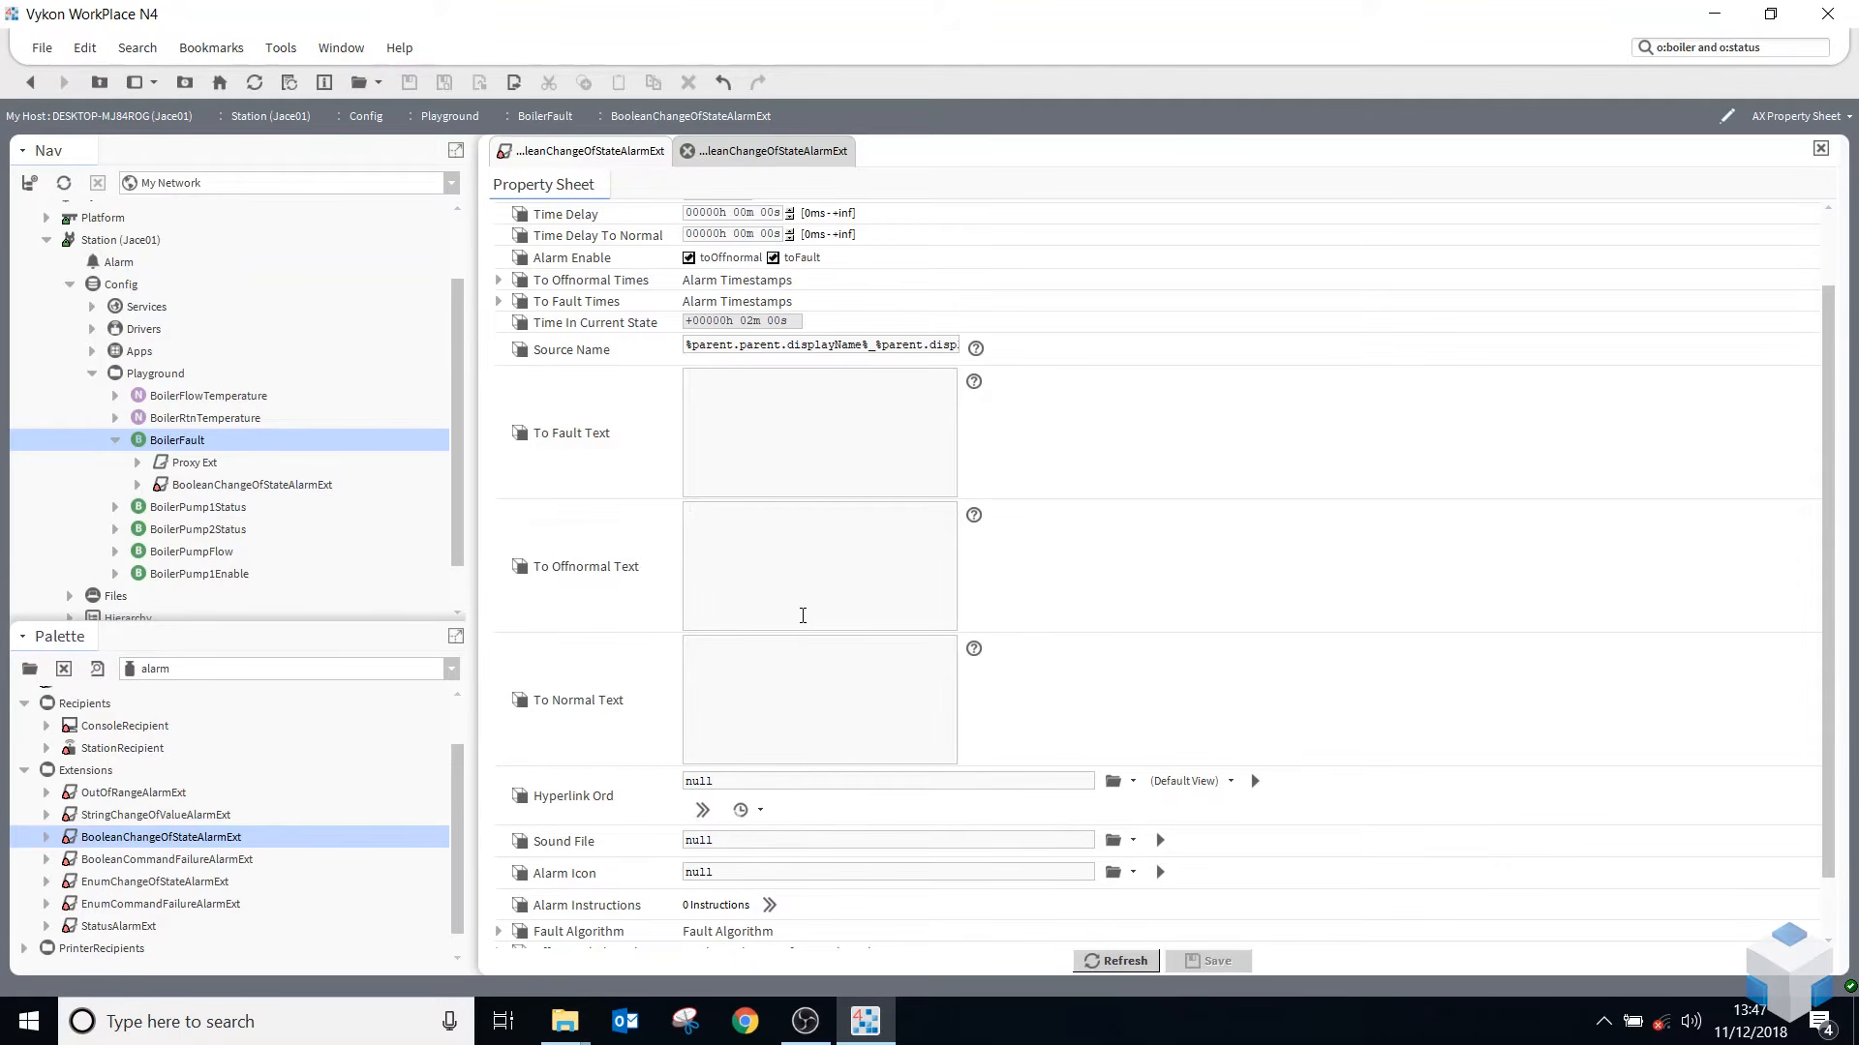
{"action": "type", "text": "Ala"}
{"action": "type", "text": "Al"}
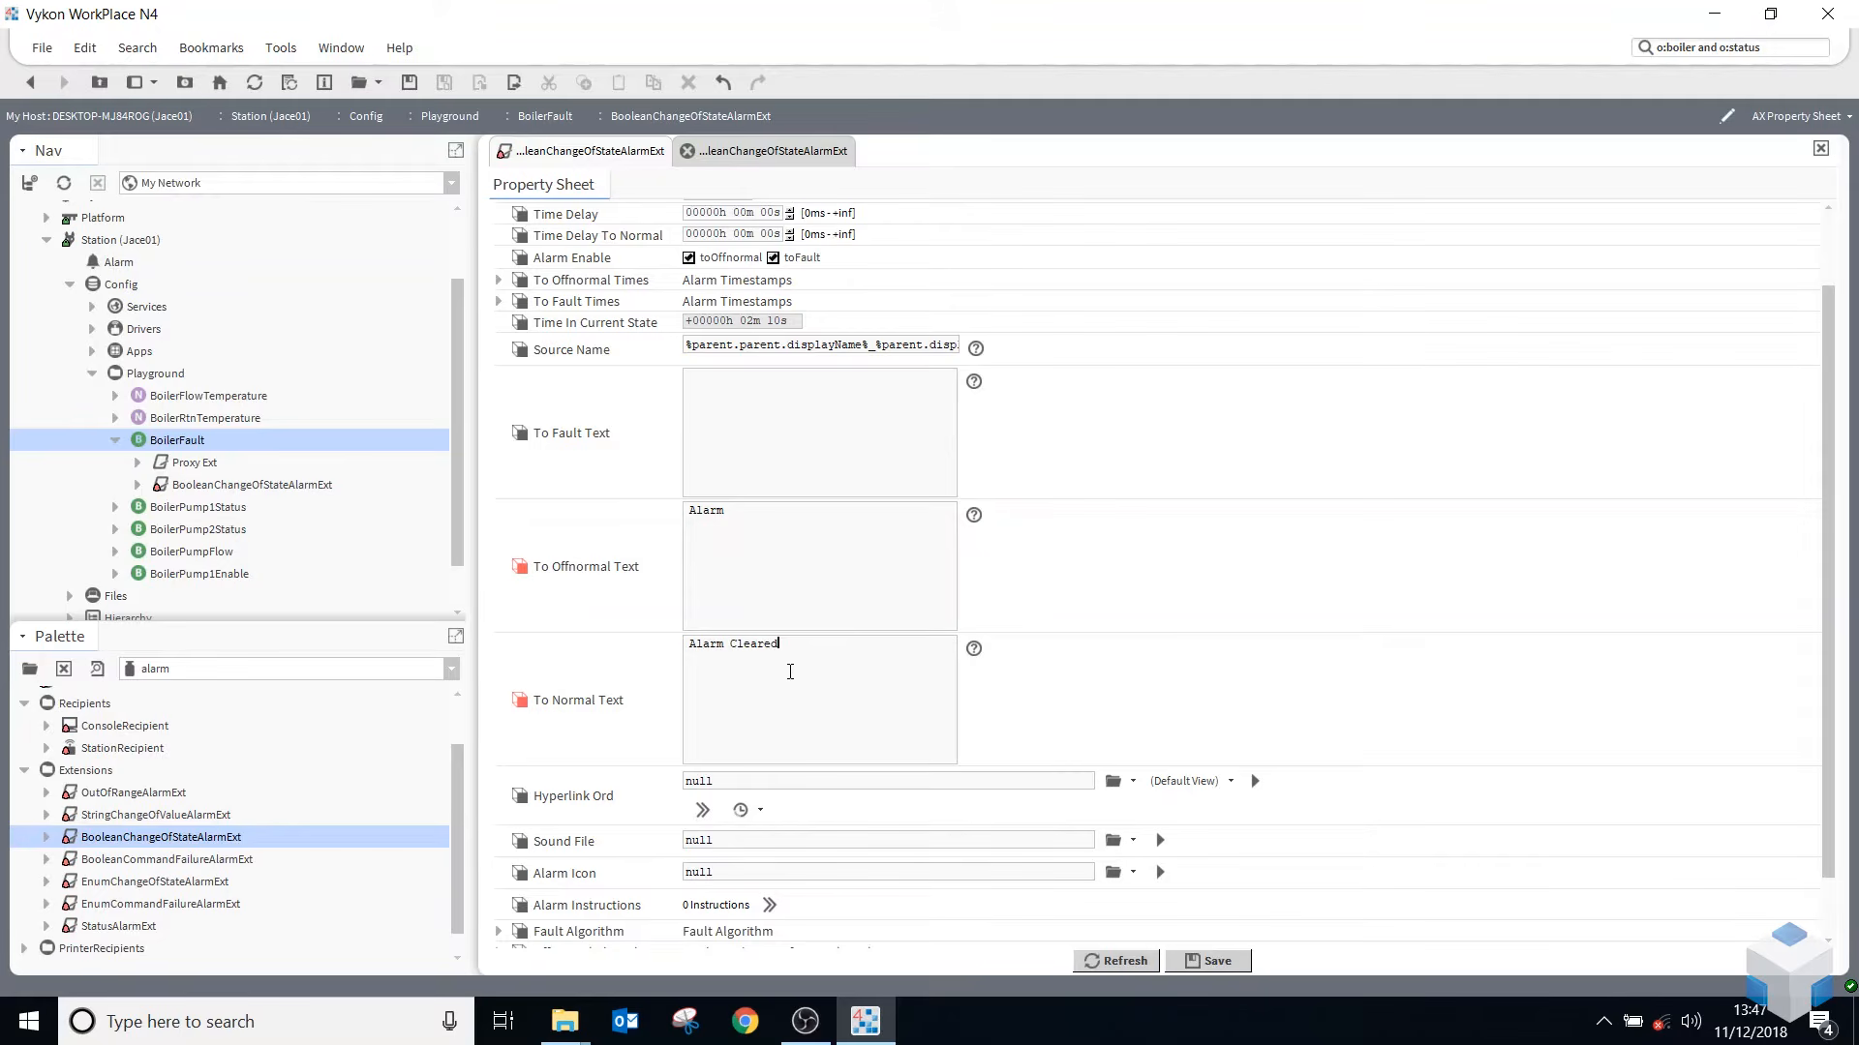
- Examine the extension's Alarm Instructions editor and the Alarm Value choices under Offnormal Algorithm
{"action": "scroll", "coordinate": [866, 665], "scroll_direction": "down", "scroll_amount": 2}
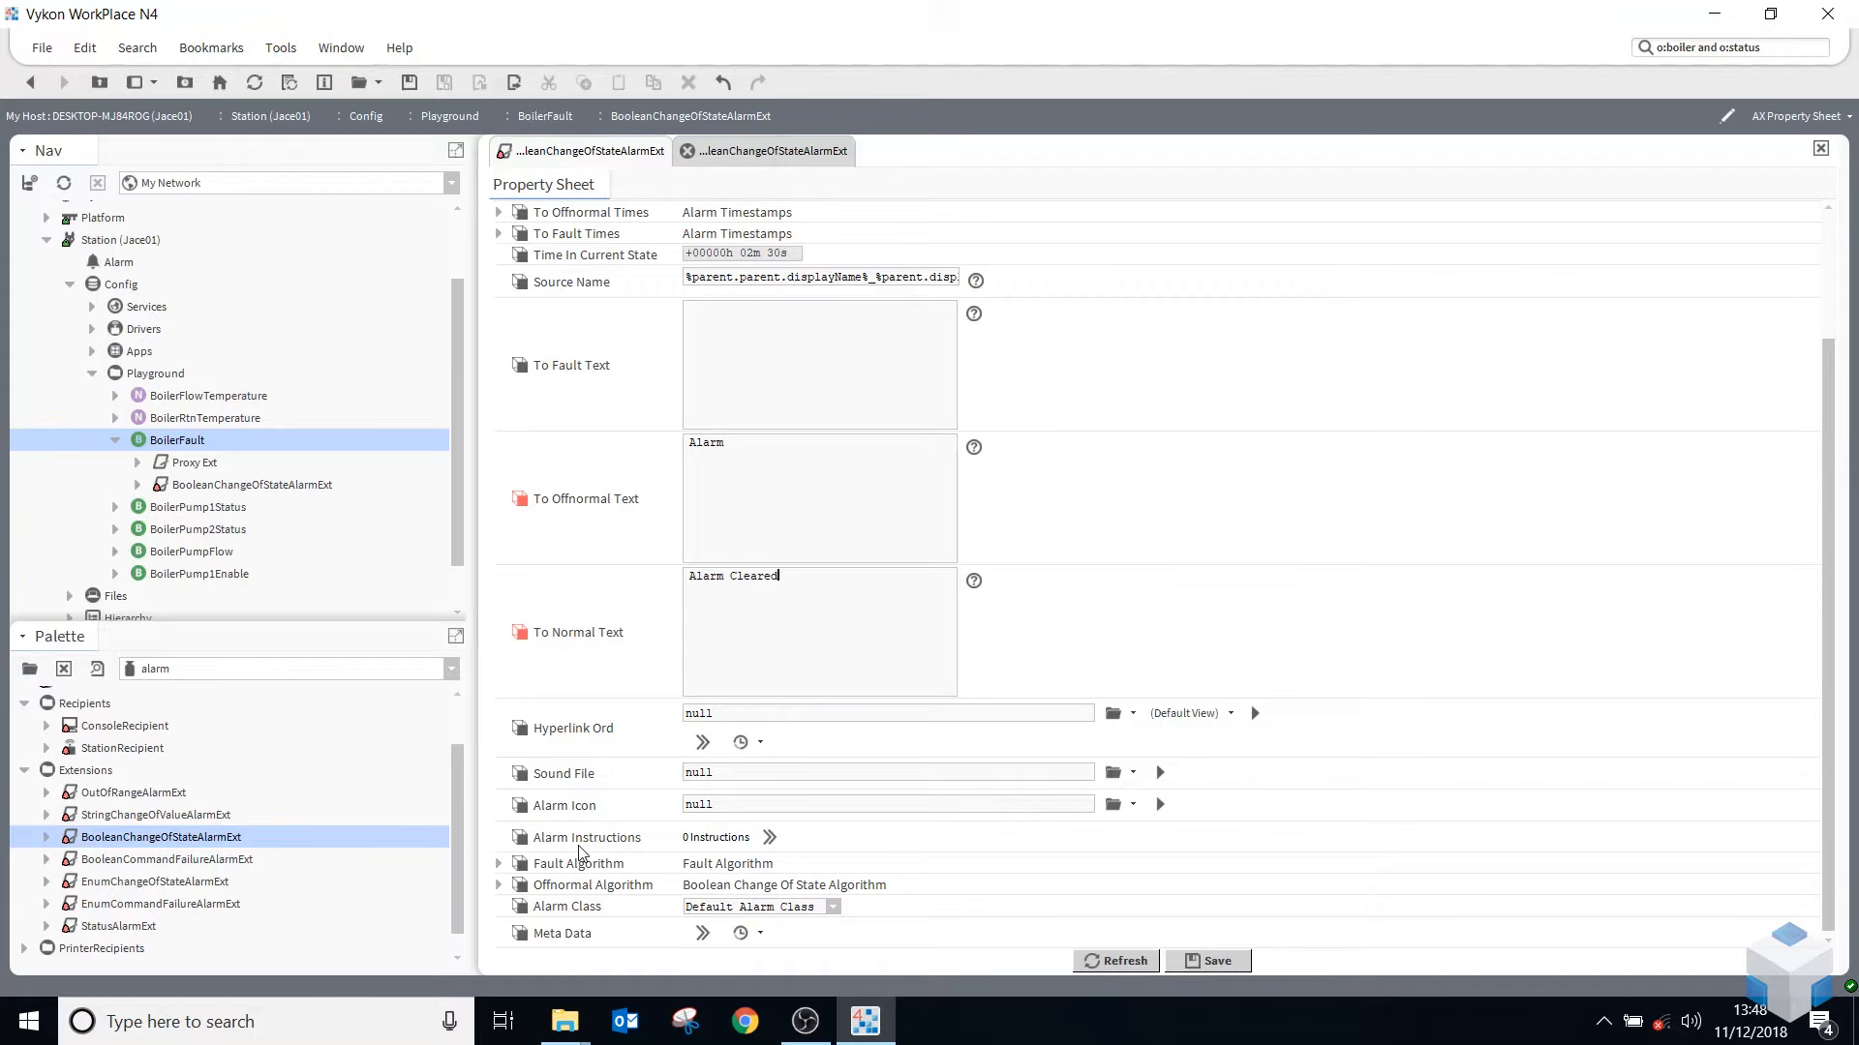
{"action": "left_click", "coordinate": [770, 837]}
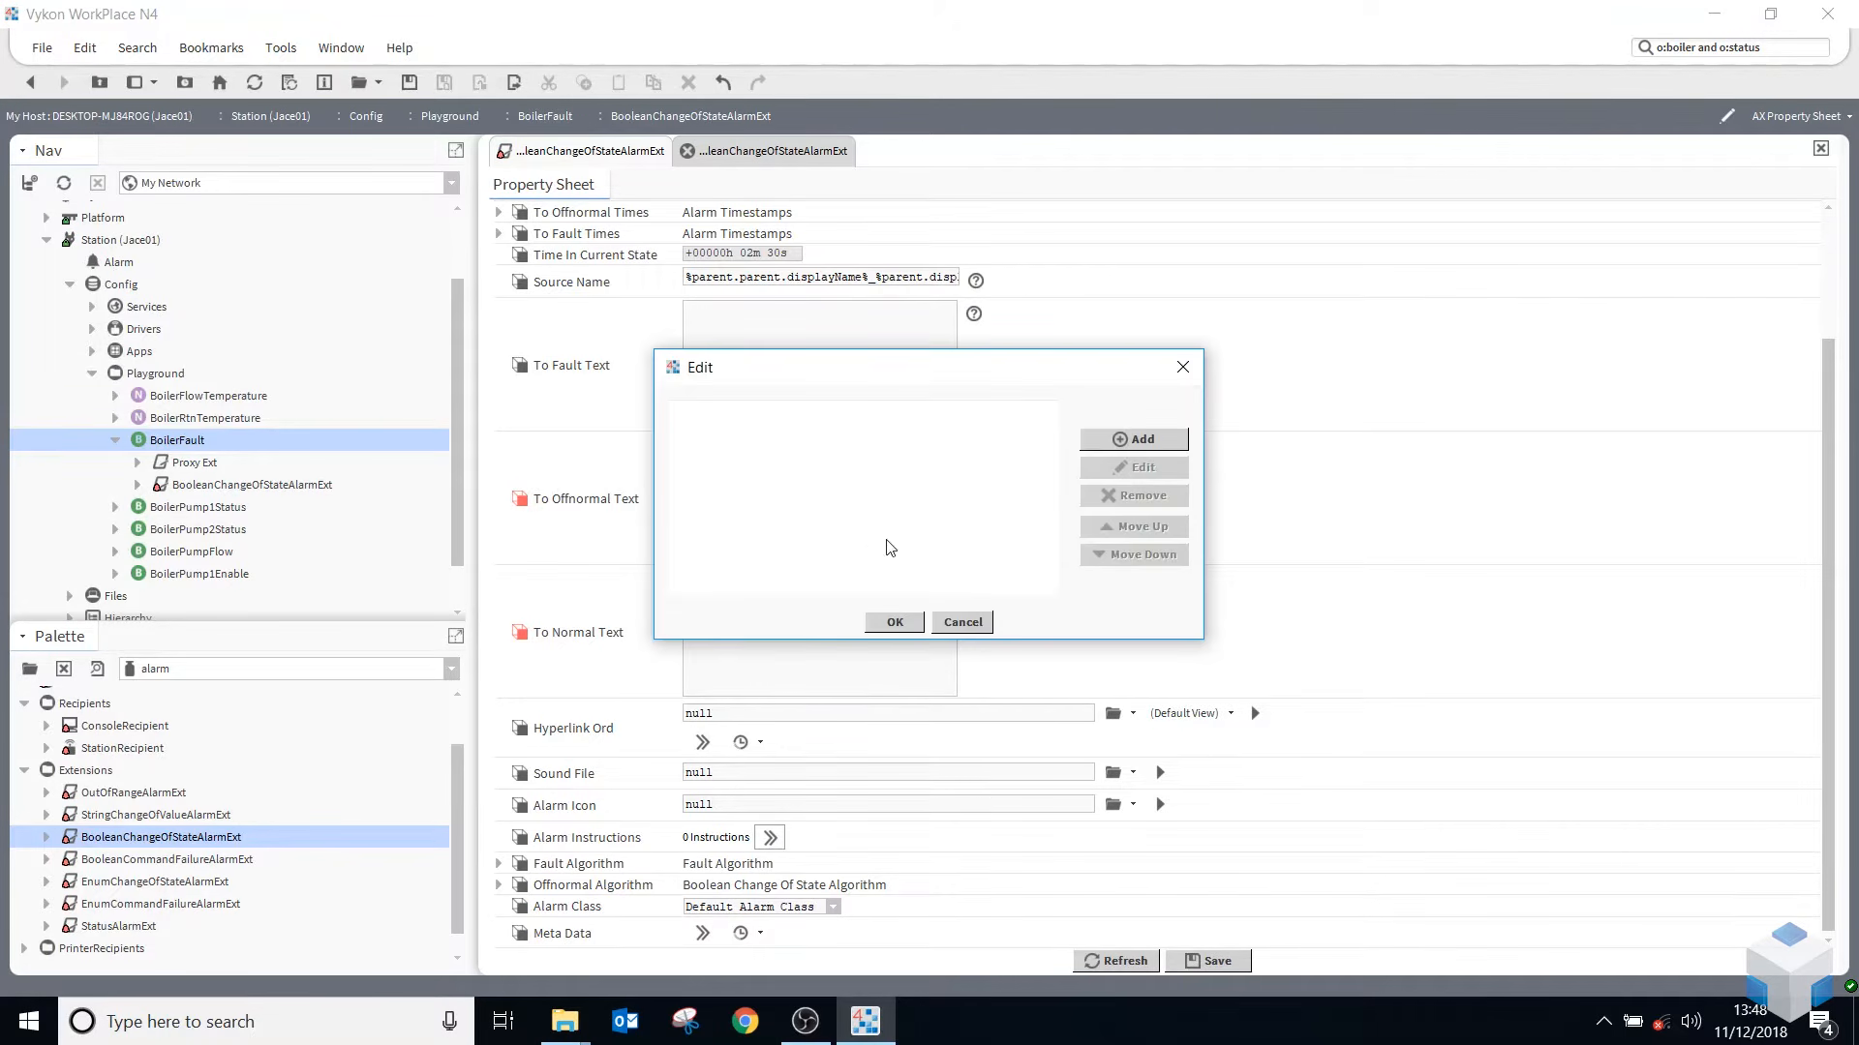
{"action": "left_click", "coordinate": [963, 622]}
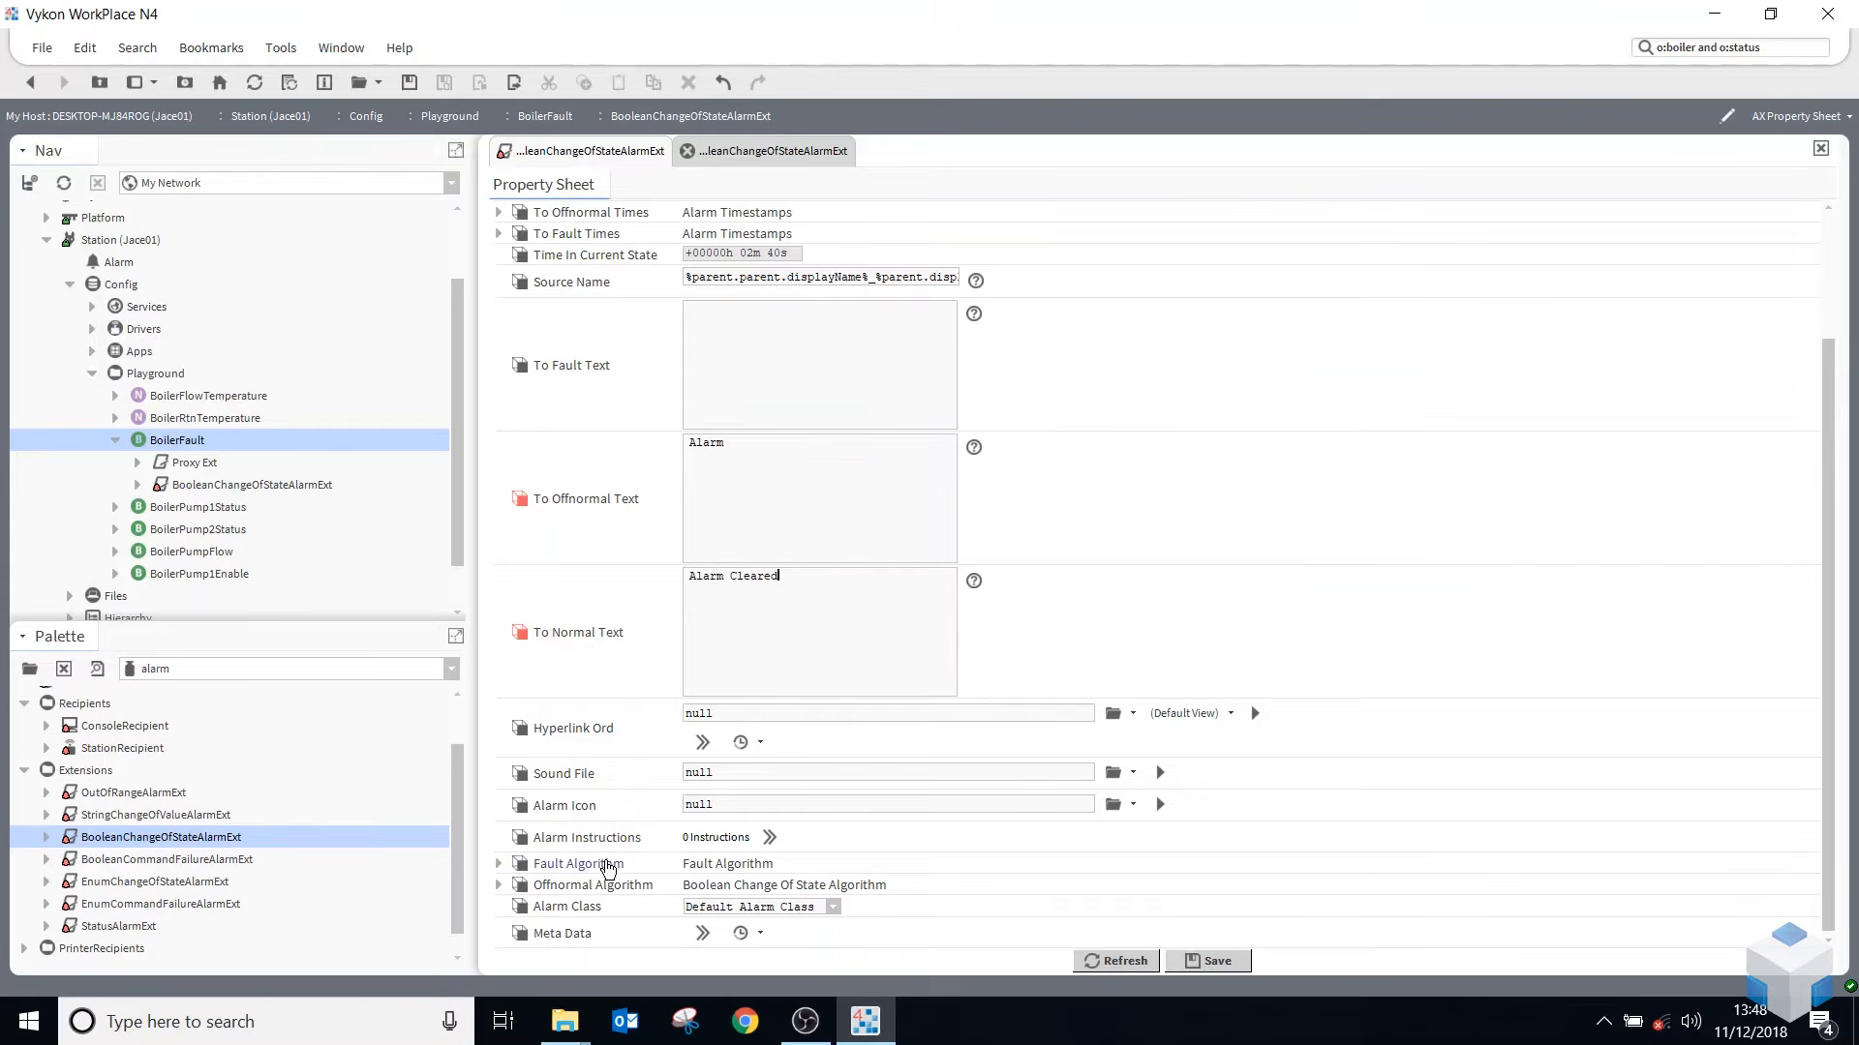
{"action": "left_click", "coordinate": [498, 885]}
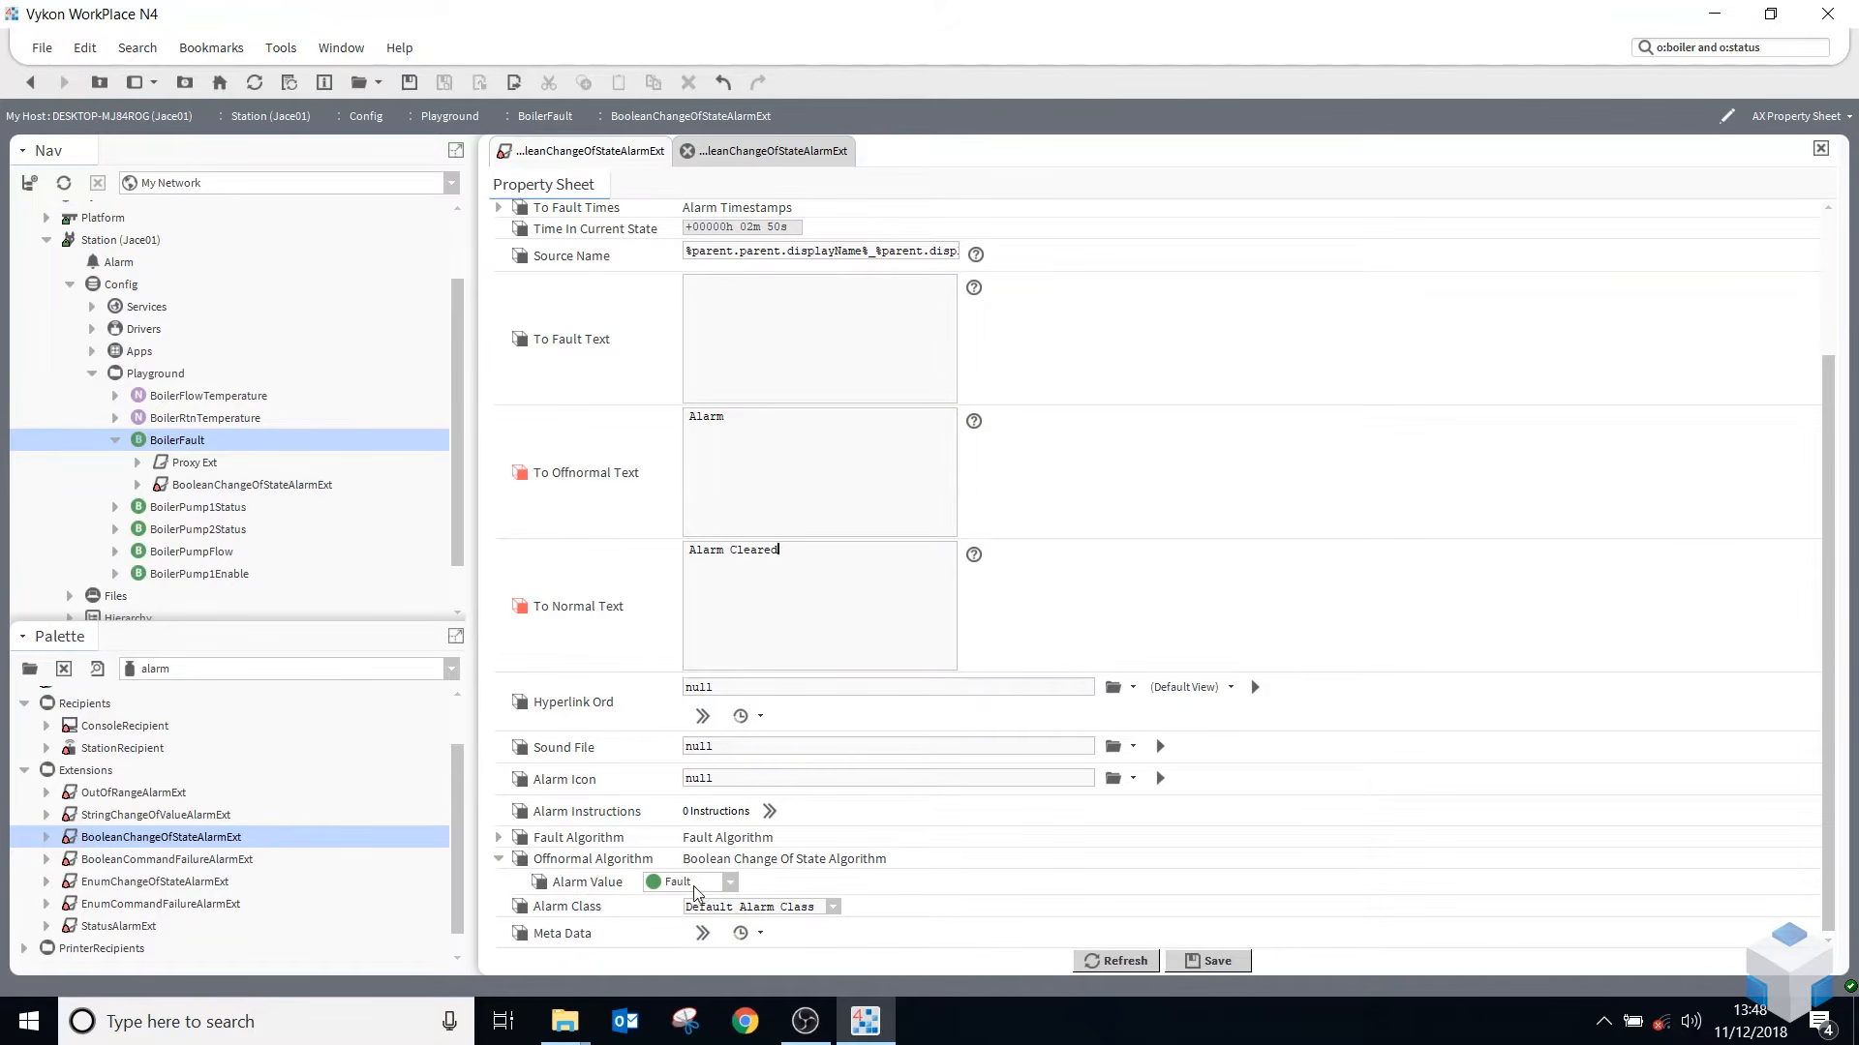
{"action": "left_click", "coordinate": [730, 885]}
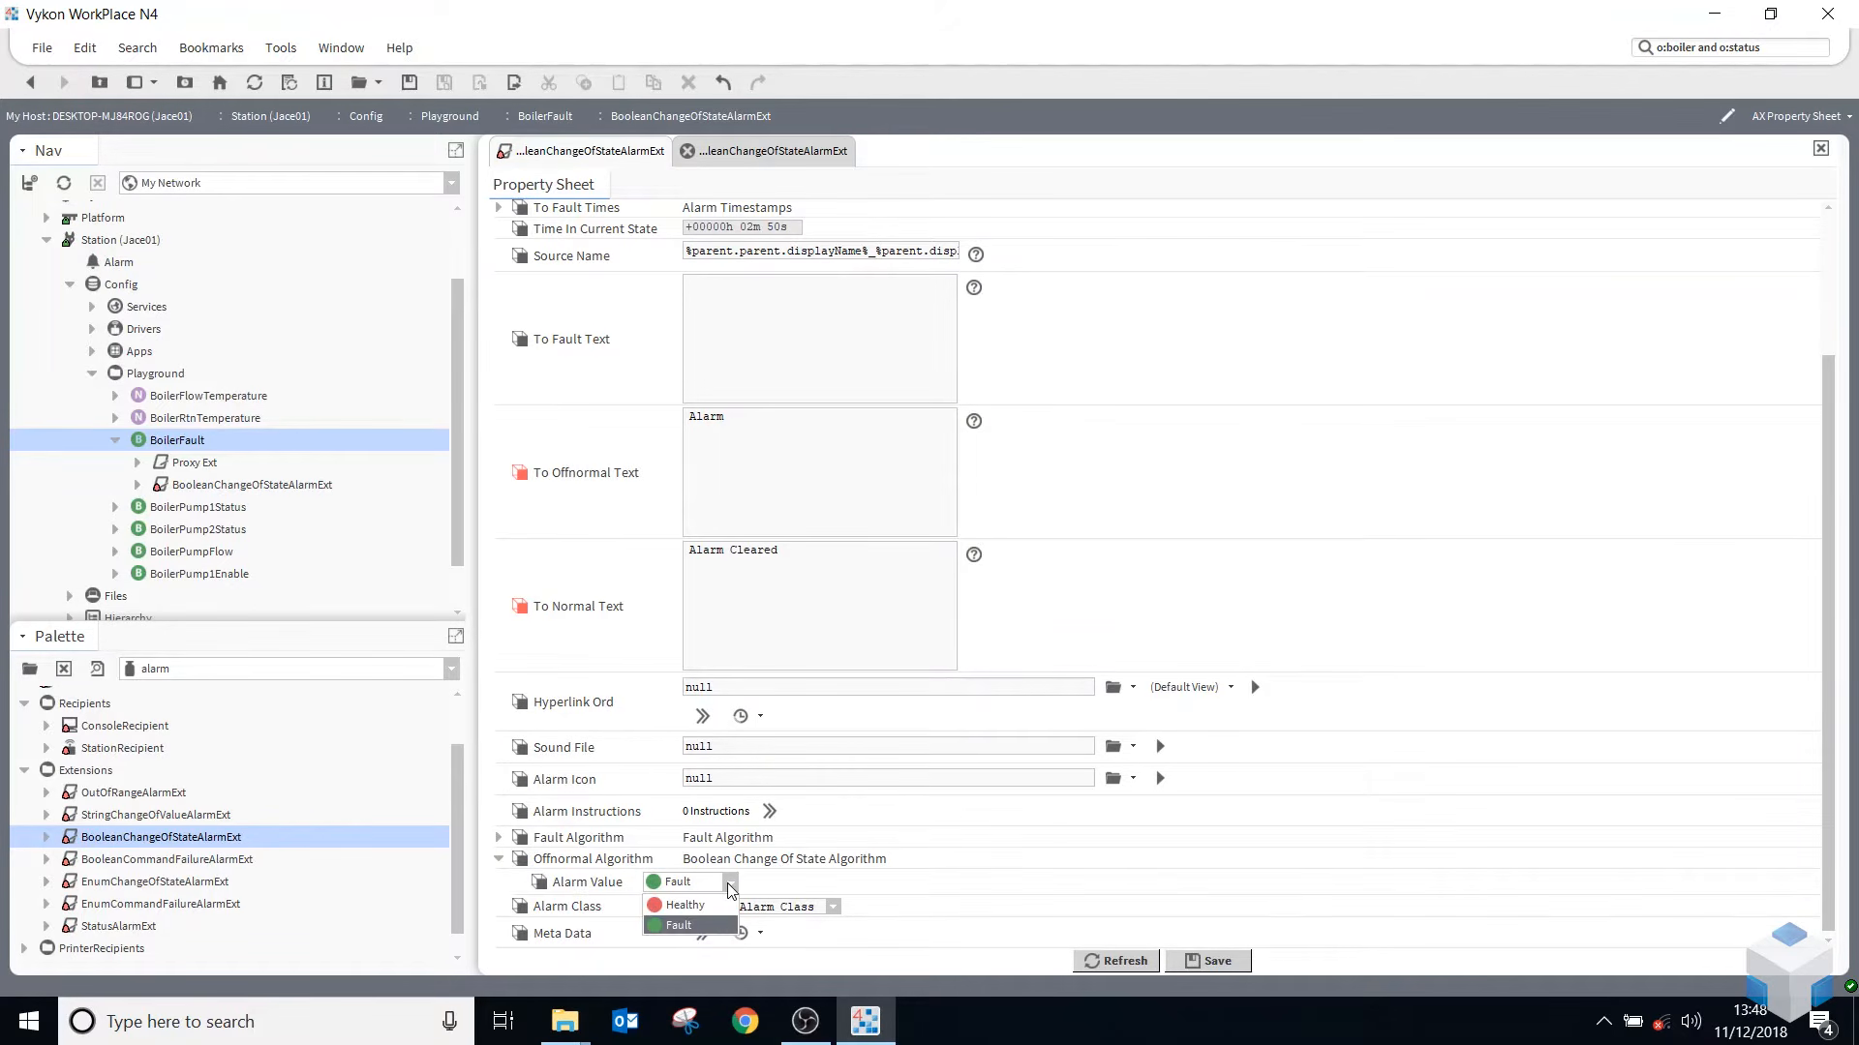
{"action": "left_click", "coordinate": [730, 888]}
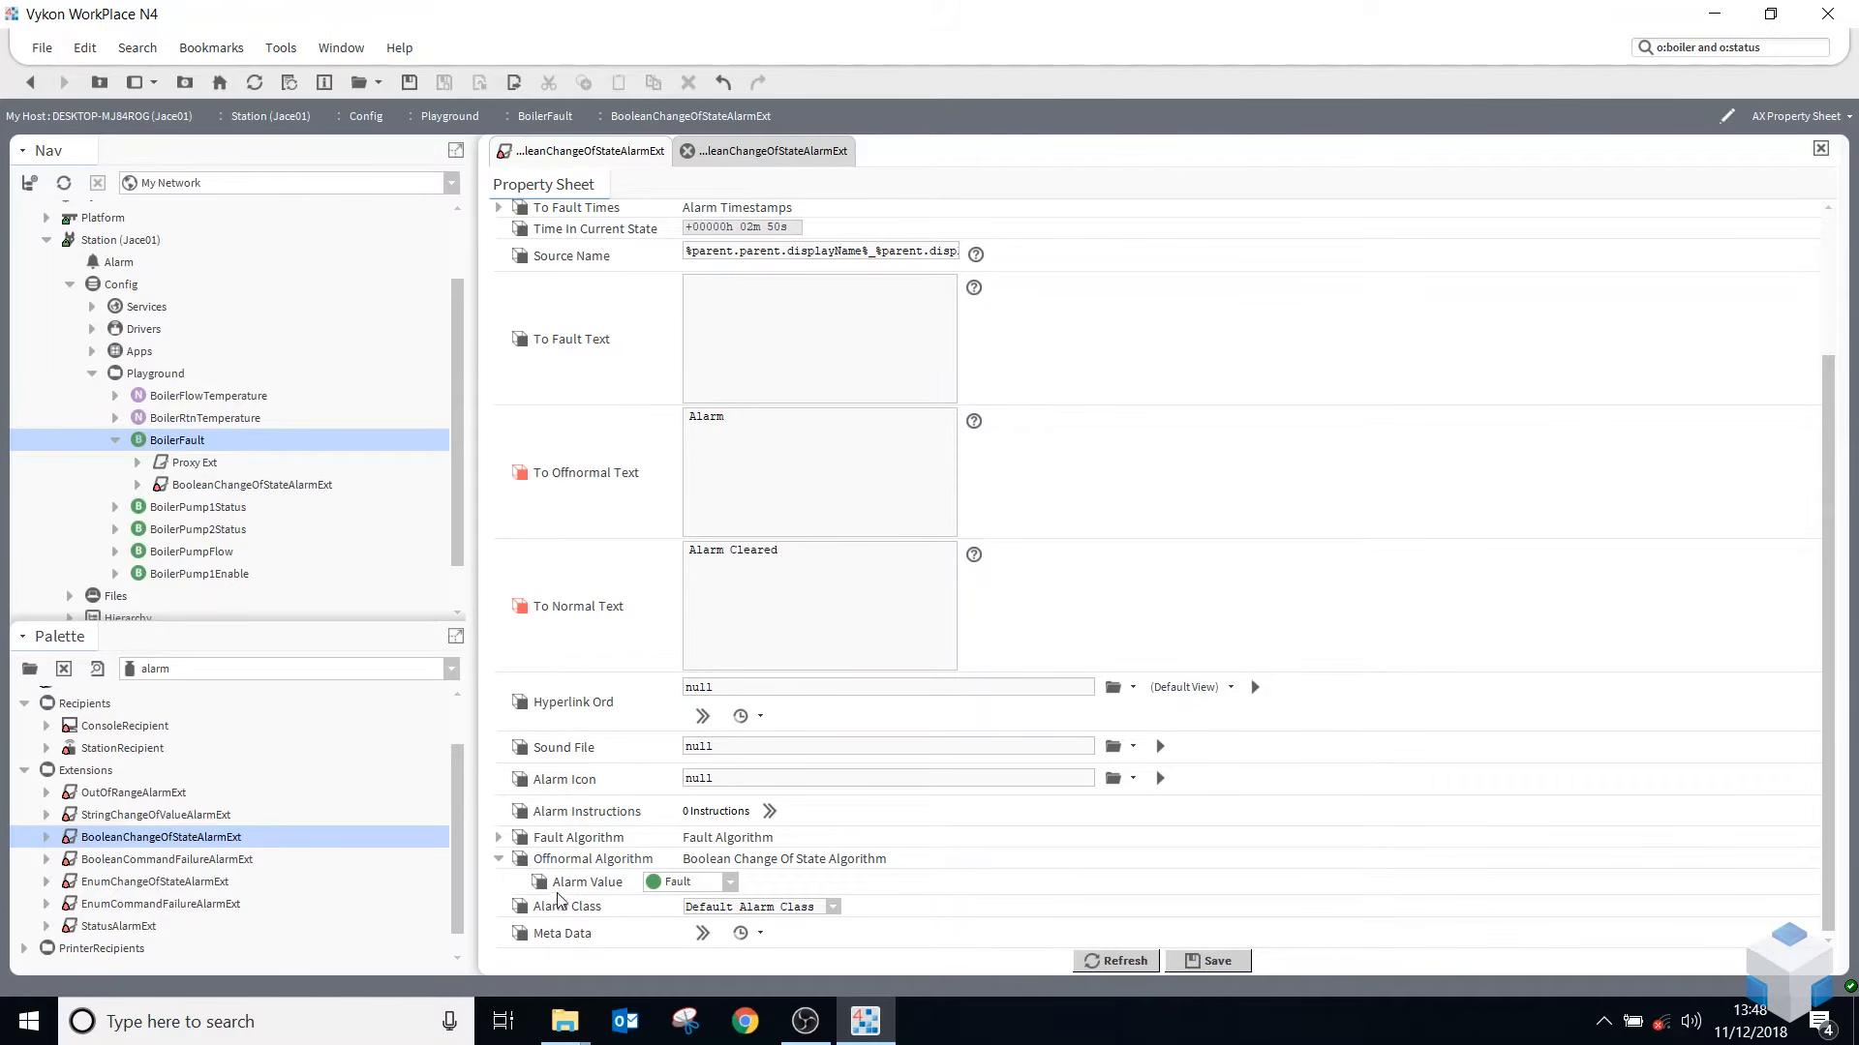
- Assign the Non_Critical alarm class to the alarm extension and save its properties
{"action": "left_click", "coordinate": [833, 907]}
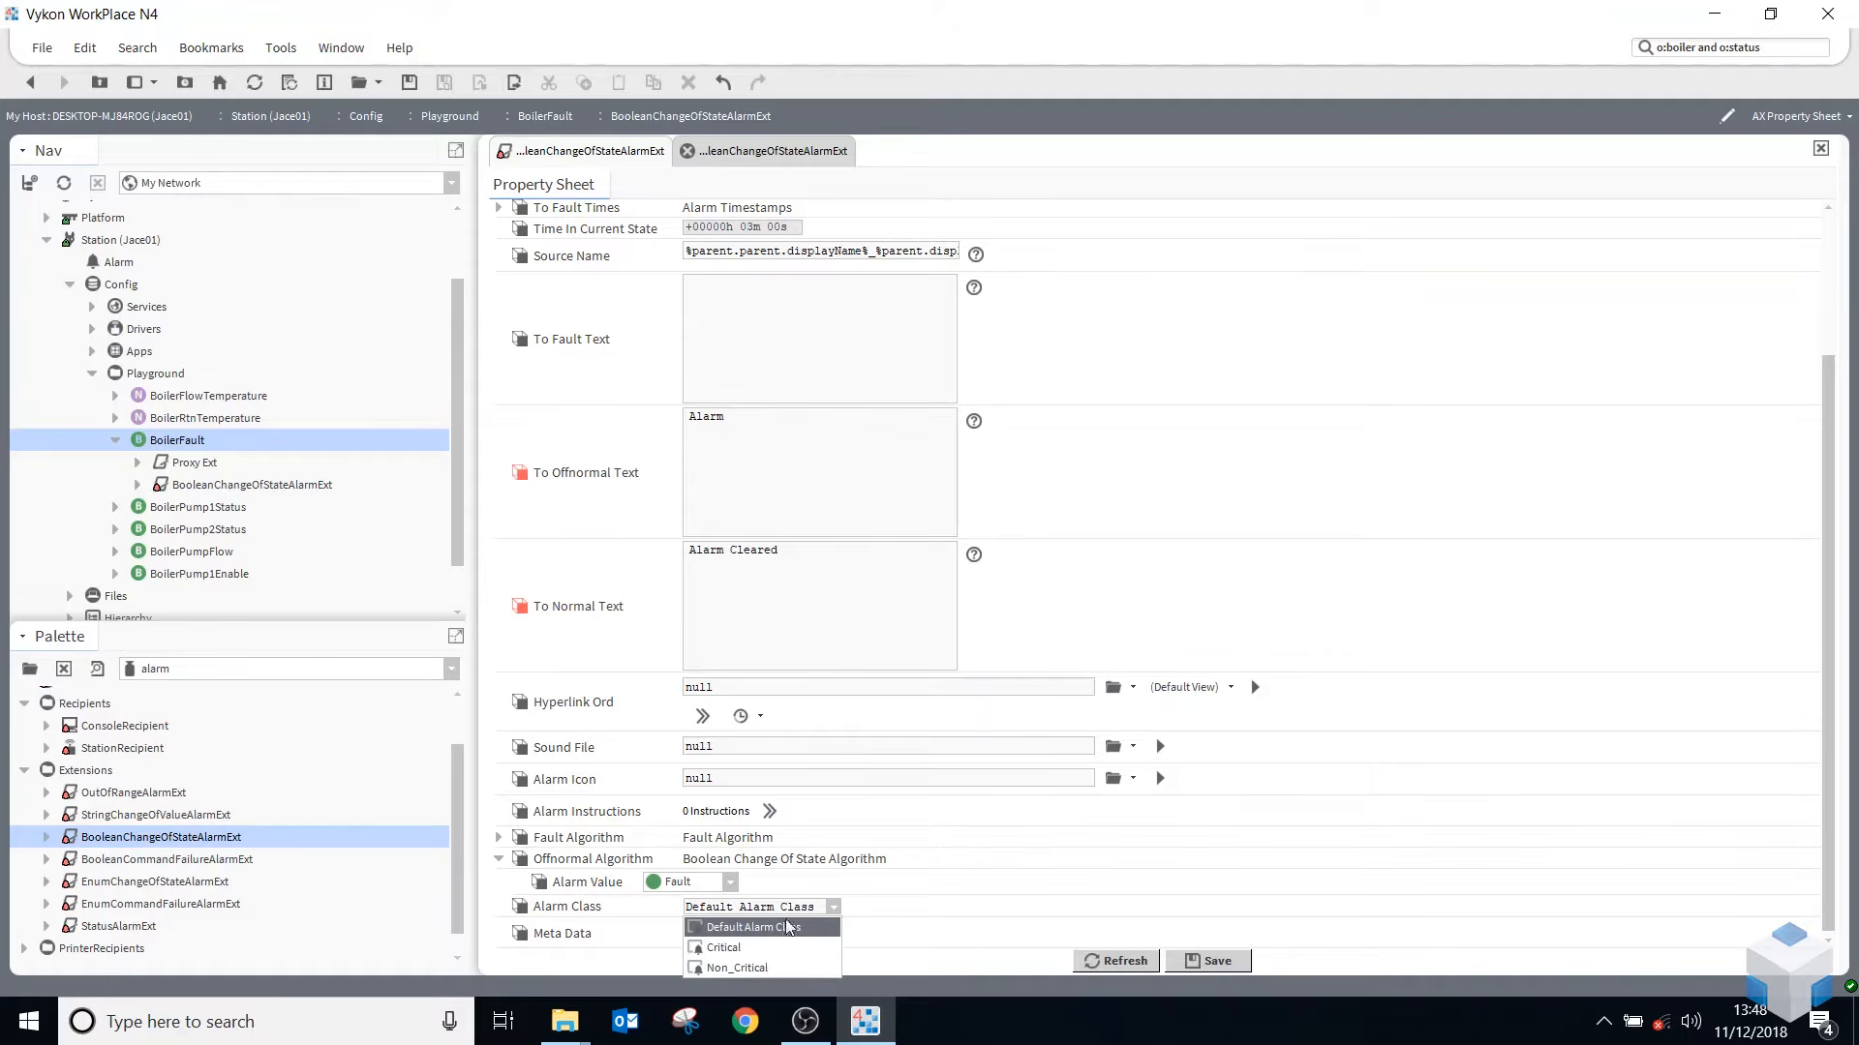
{"action": "left_click", "coordinate": [765, 968]}
{"action": "left_click", "coordinate": [1197, 963]}
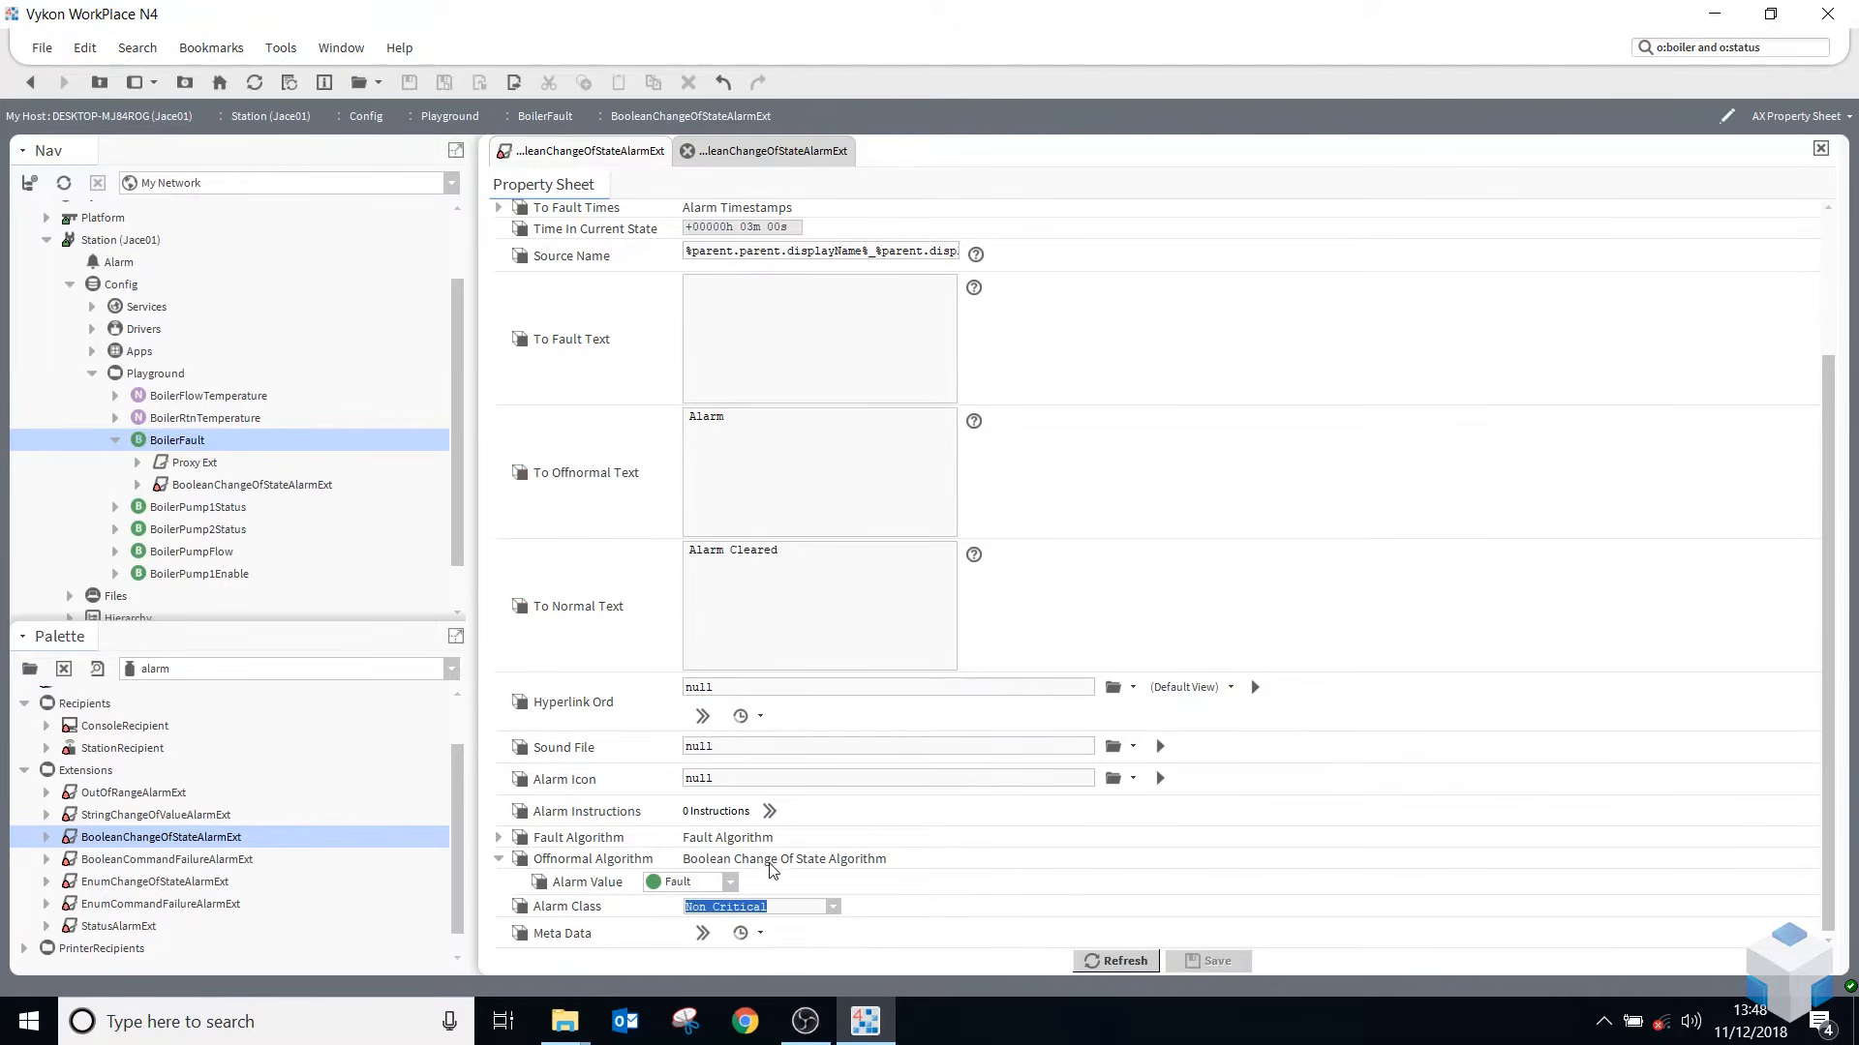
{"action": "left_click", "coordinate": [499, 902]}
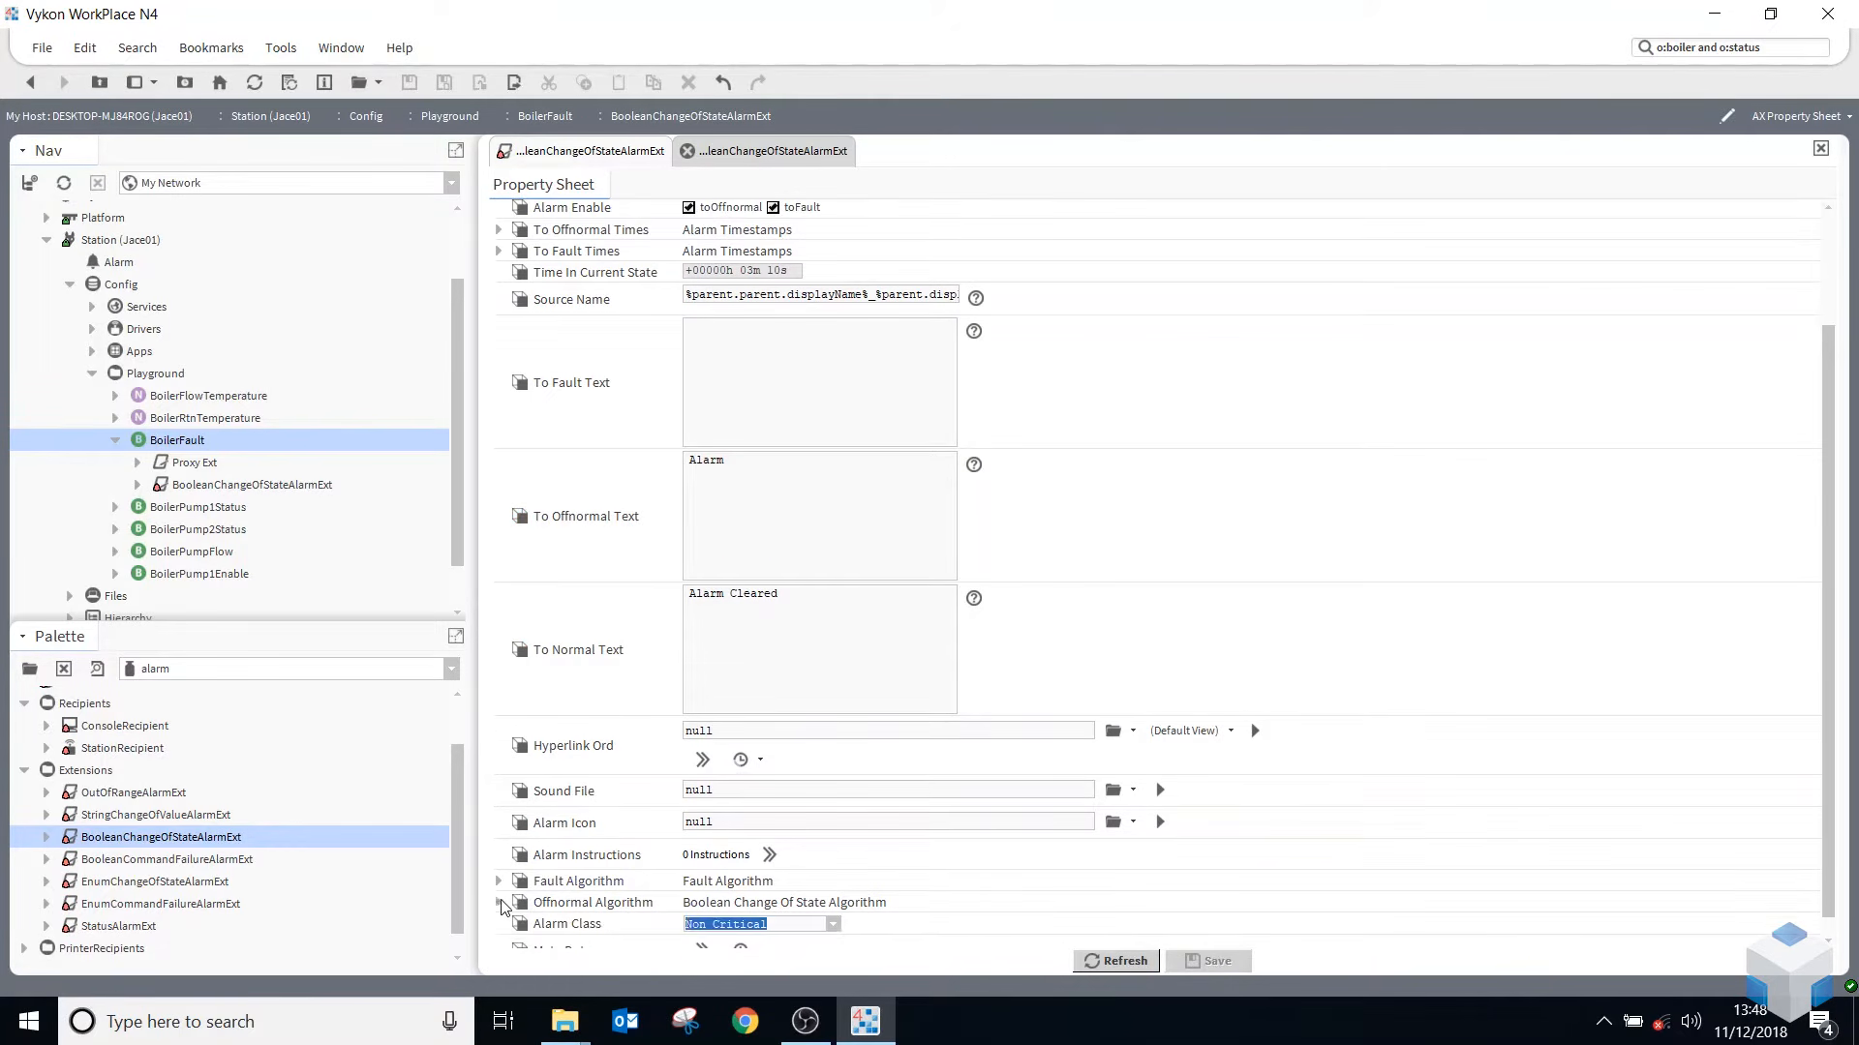
{"action": "scroll", "coordinate": [838, 759], "scroll_direction": "up", "scroll_amount": 3}
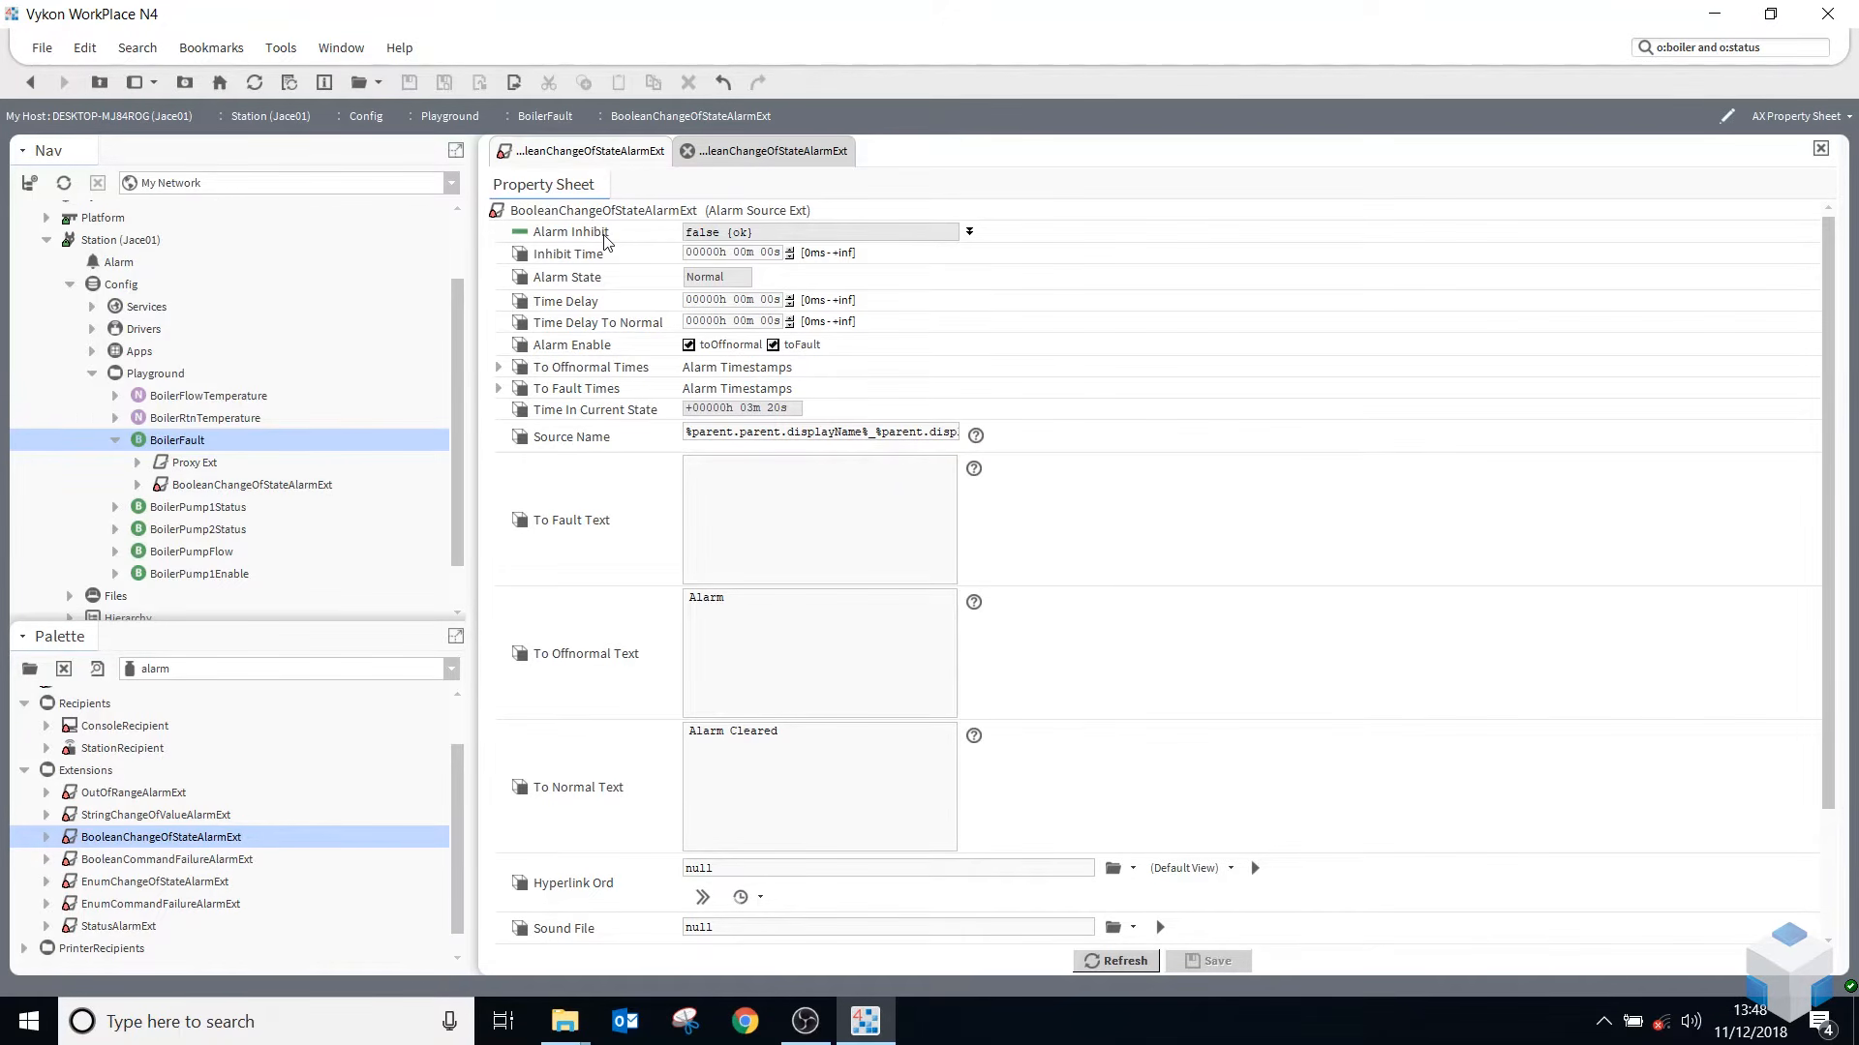
- Open the wire sheet of BoilerFault and widen the BooleanChangeOfStateAlarmExt block until its full name fits
{"action": "right_click", "coordinate": [169, 440]}
{"action": "mouse_move", "coordinate": [547, 305]}
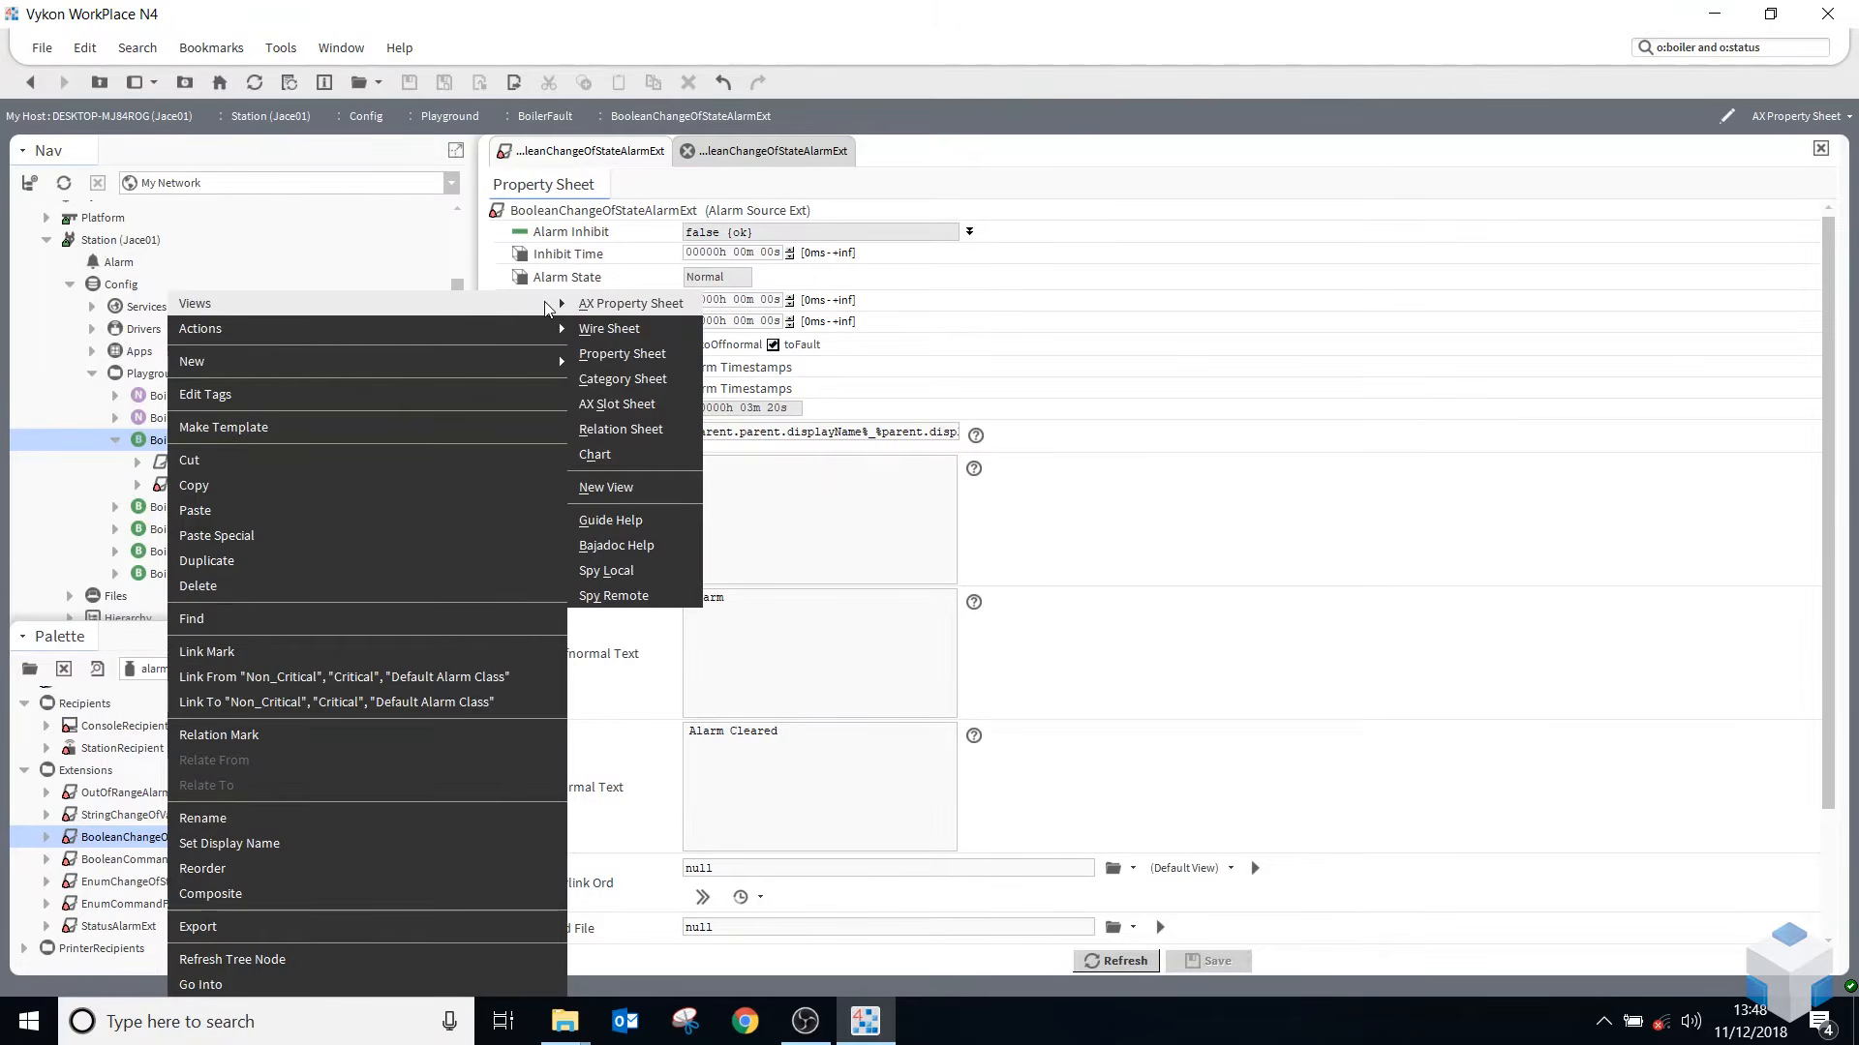
{"action": "left_click", "coordinate": [621, 324]}
{"action": "left_click", "coordinate": [608, 291]}
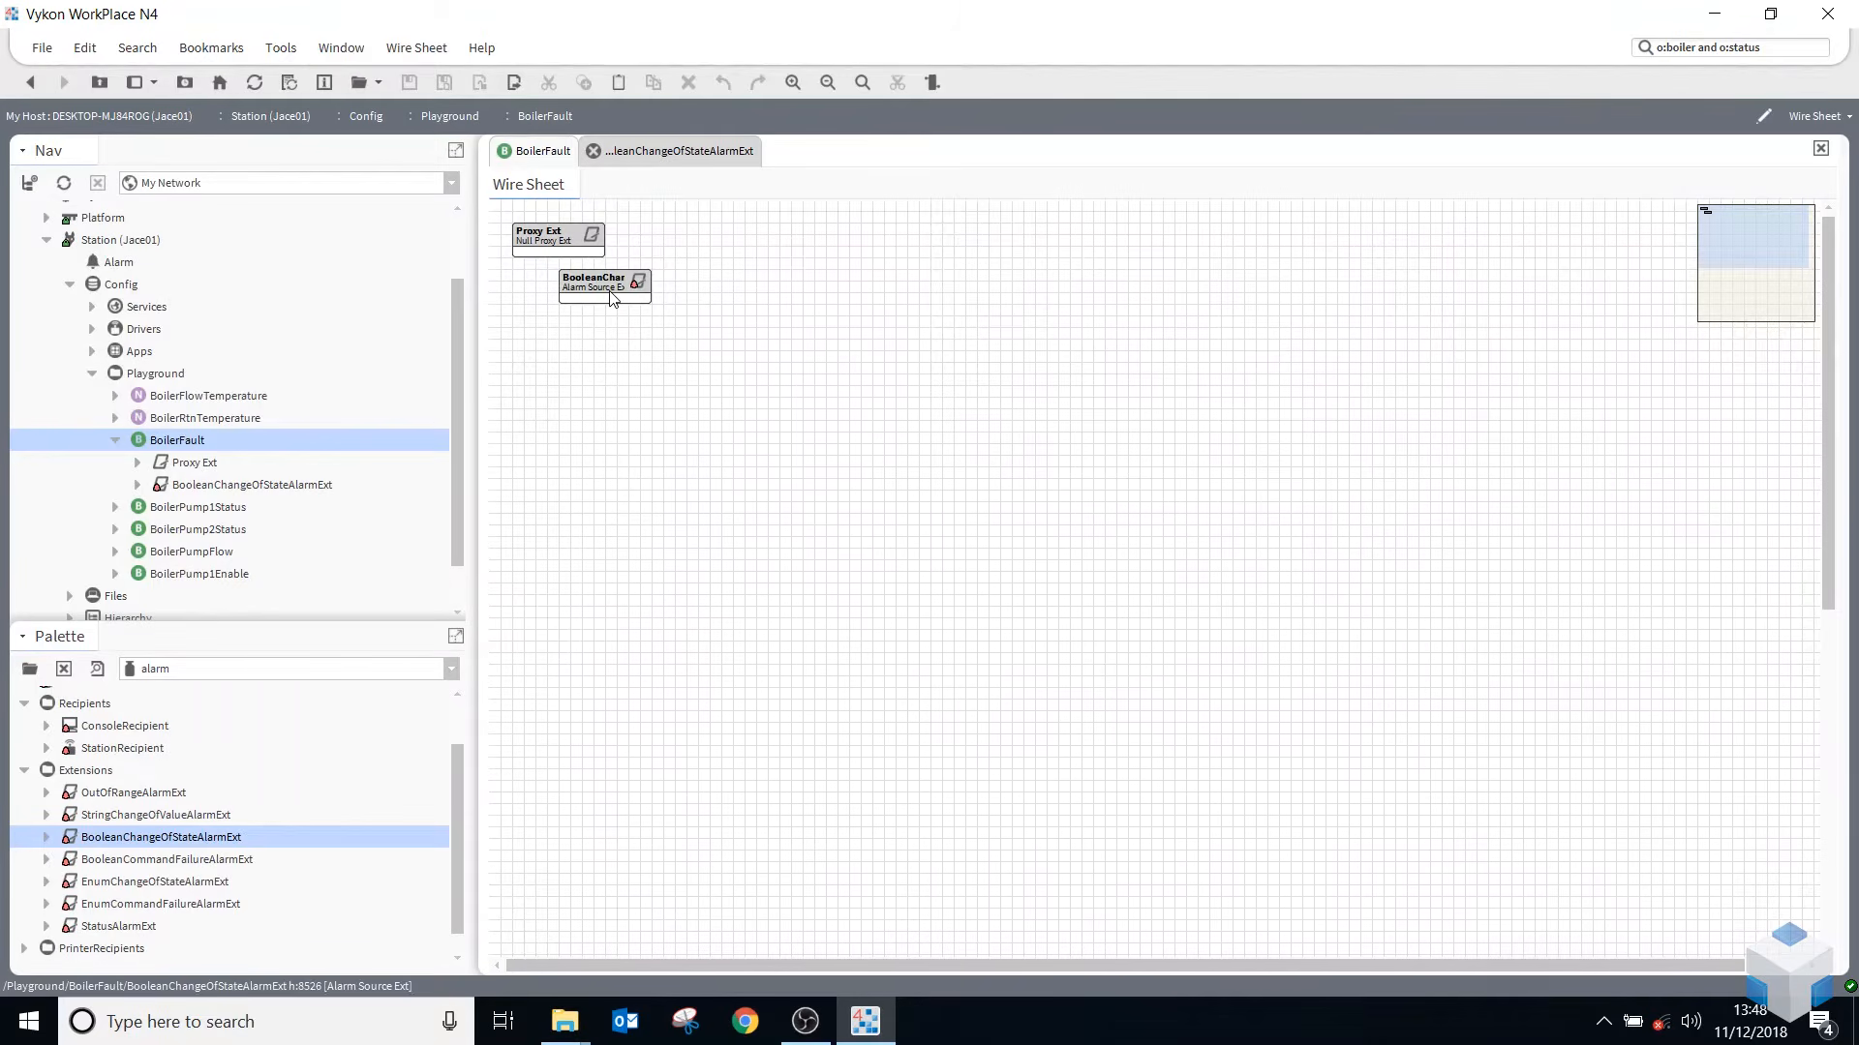
{"action": "right_click", "coordinate": [608, 294]}
{"action": "left_click", "coordinate": [601, 294]}
{"action": "left_click_drag", "start_coordinate": [653, 283], "coordinate": [803, 300]}
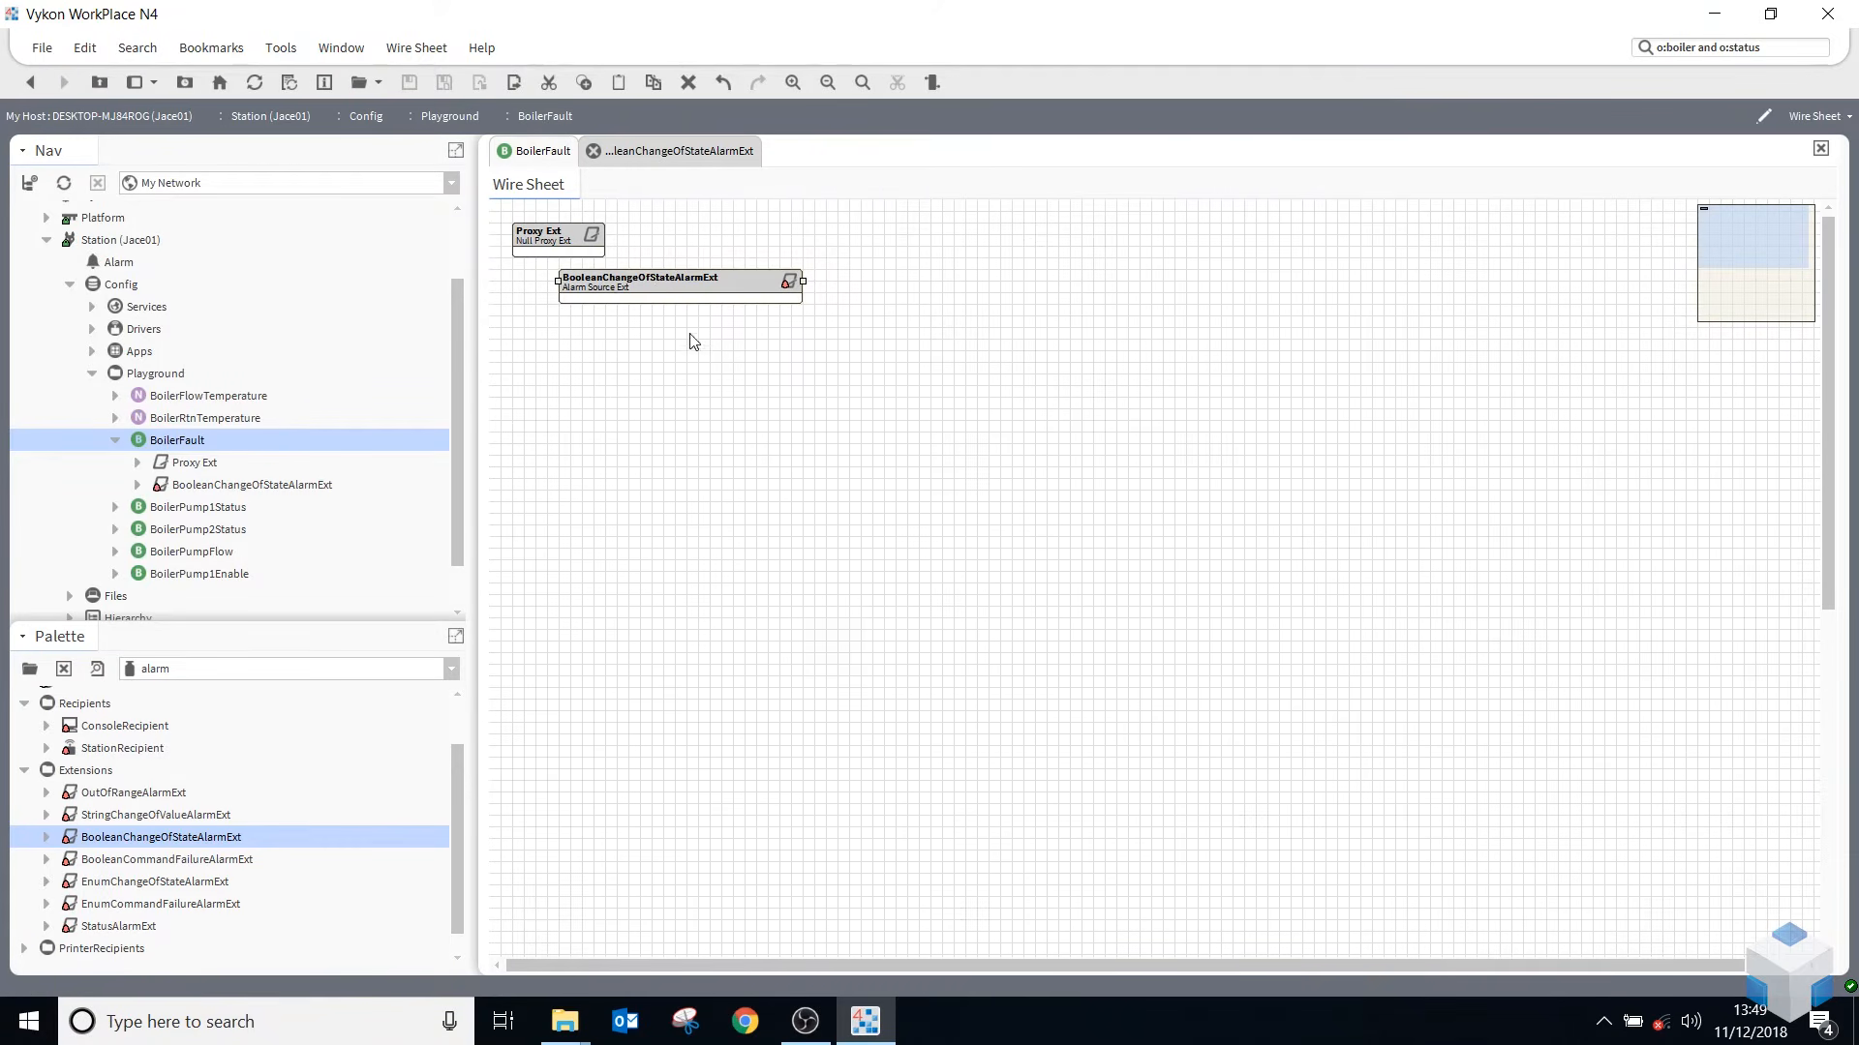
- Pin the slots from Alarm Inhibit through Alarm Enable on the BooleanChangeOfStateAlarmExt block and shift the block slightly sideways
{"action": "right_click", "coordinate": [658, 293]}
{"action": "left_click", "coordinate": [747, 917]}
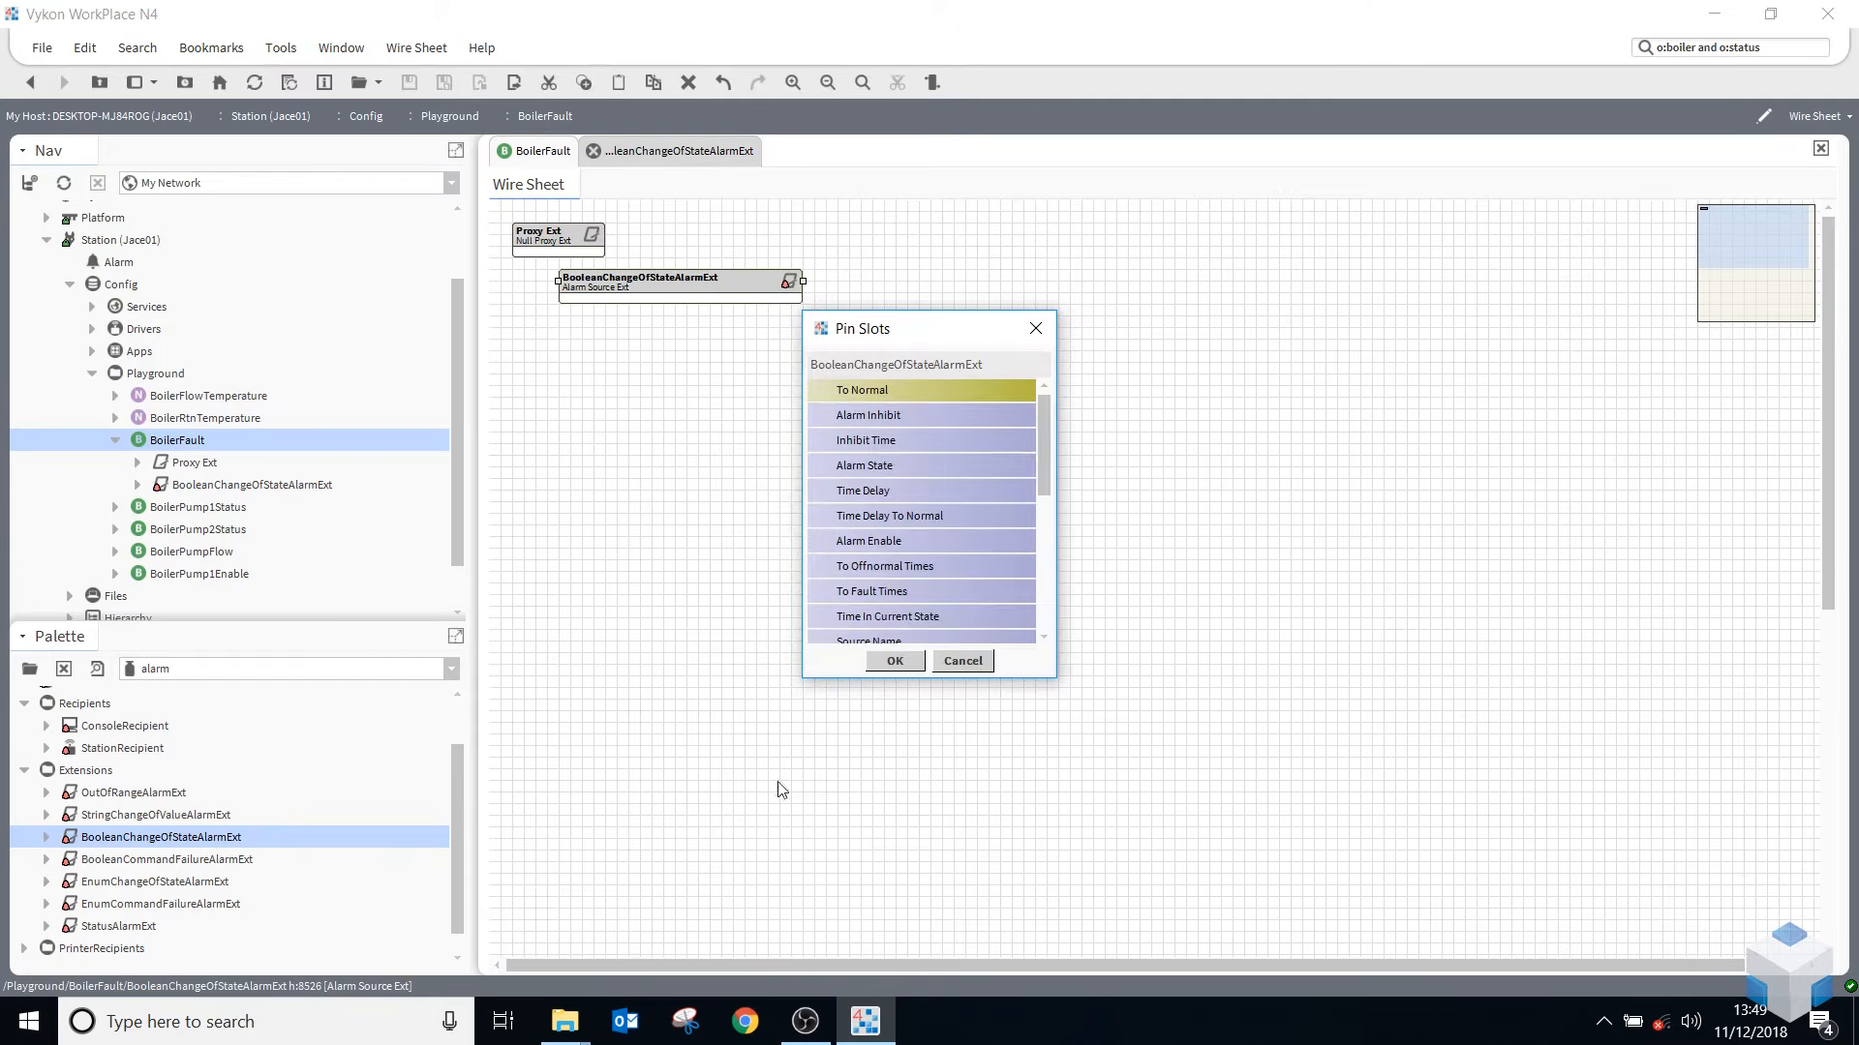
{"action": "left_click", "coordinate": [842, 416]}
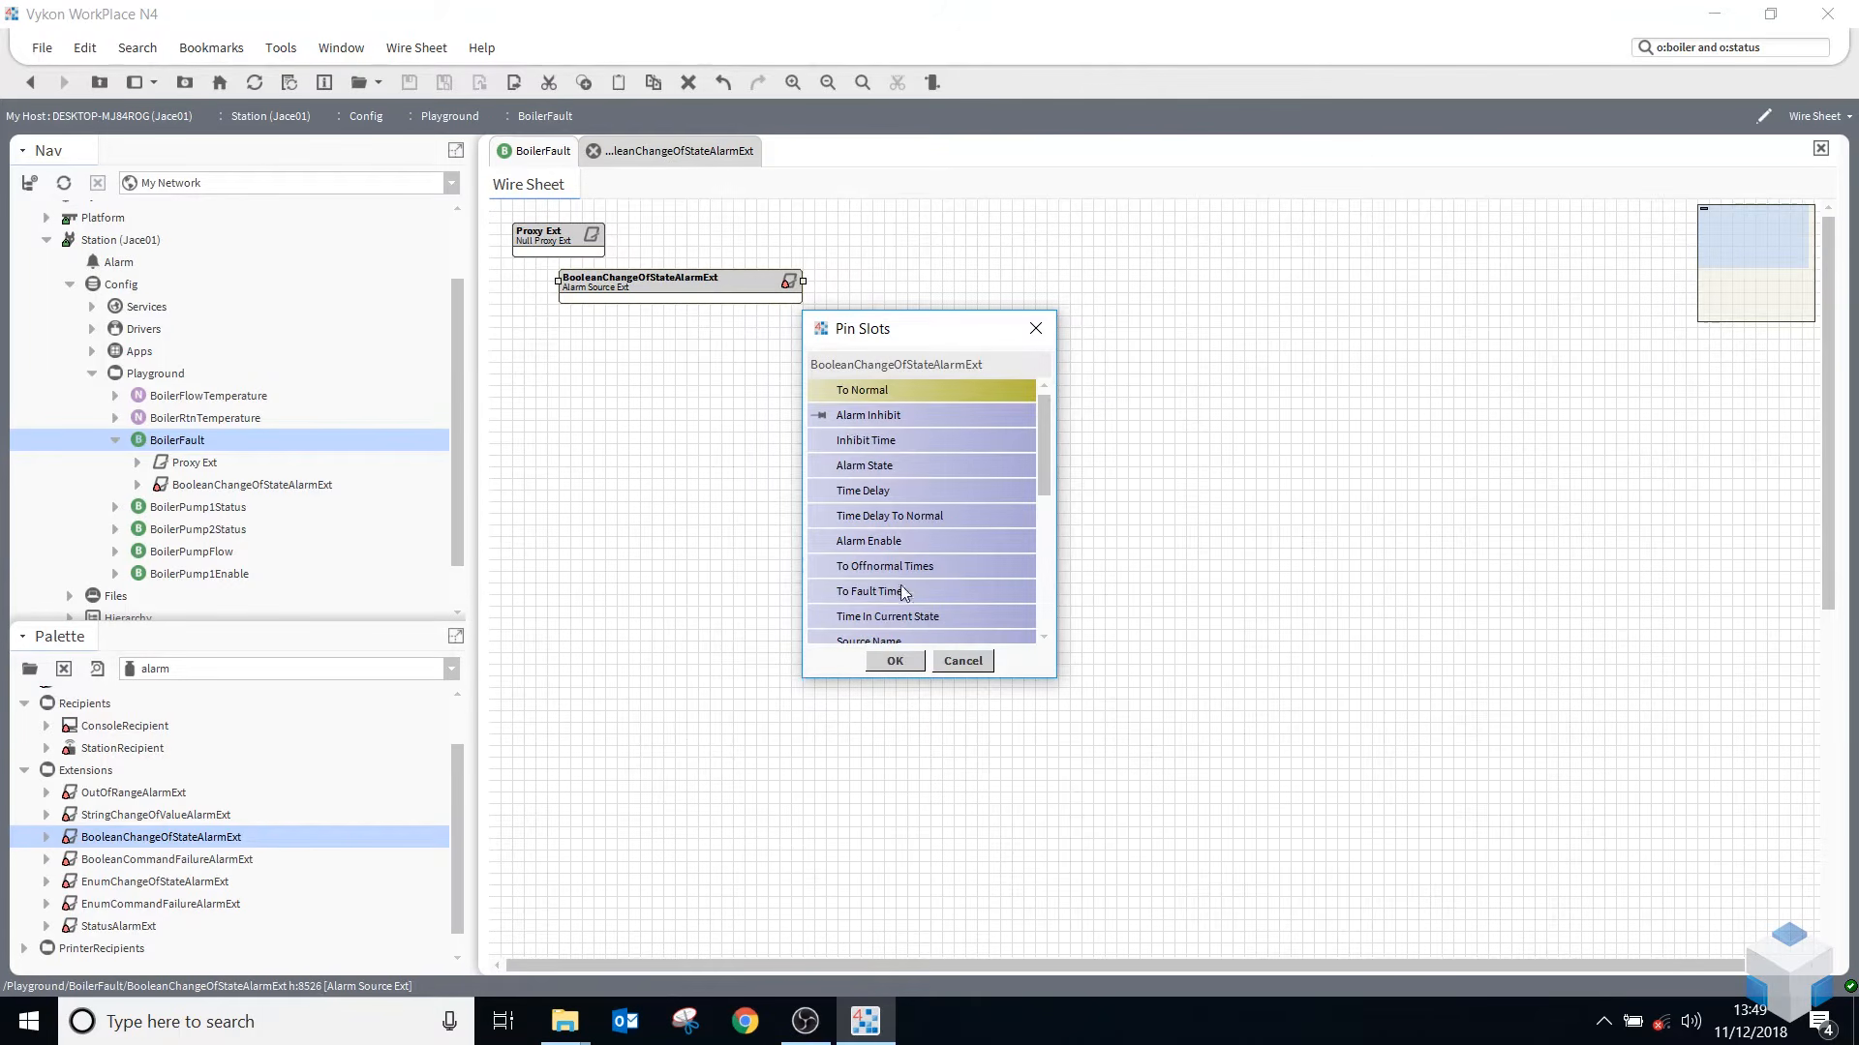
{"action": "left_click", "coordinate": [828, 540]}
{"action": "left_click", "coordinate": [895, 661]}
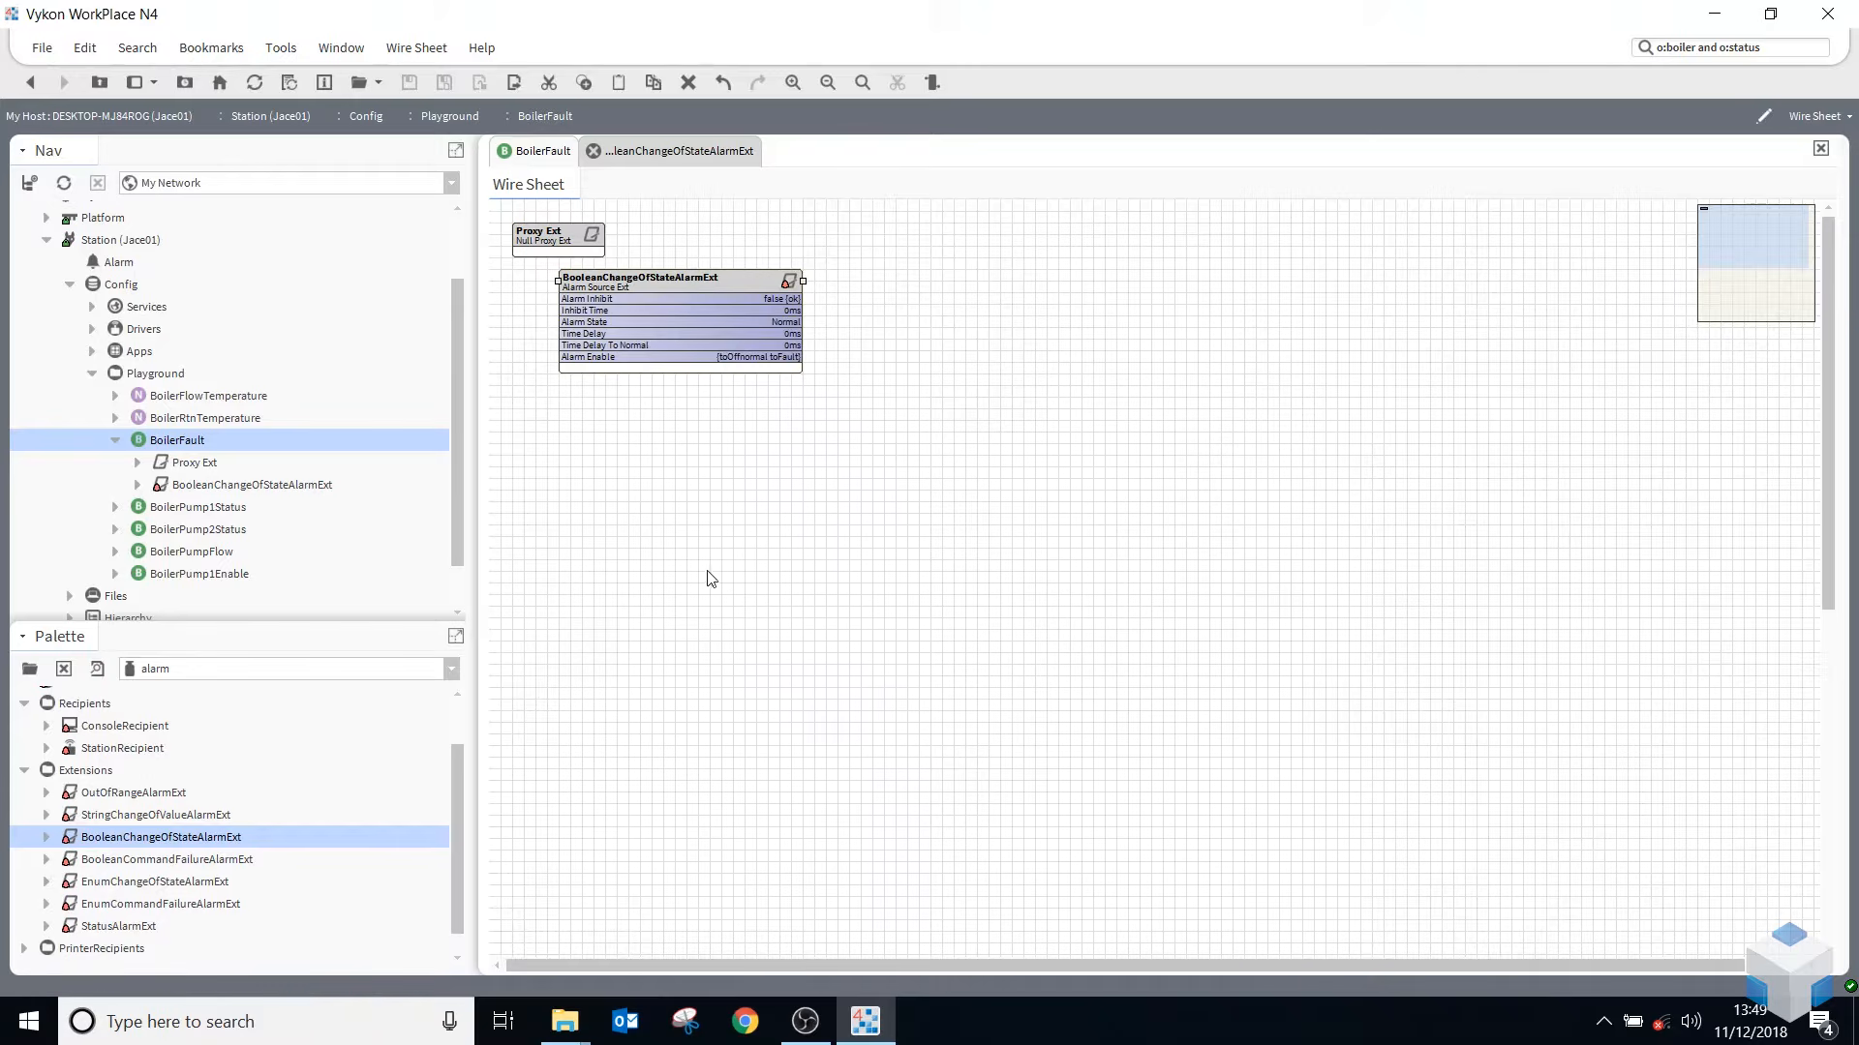
{"action": "left_click_drag", "start_coordinate": [619, 288], "coordinate": [690, 289]}
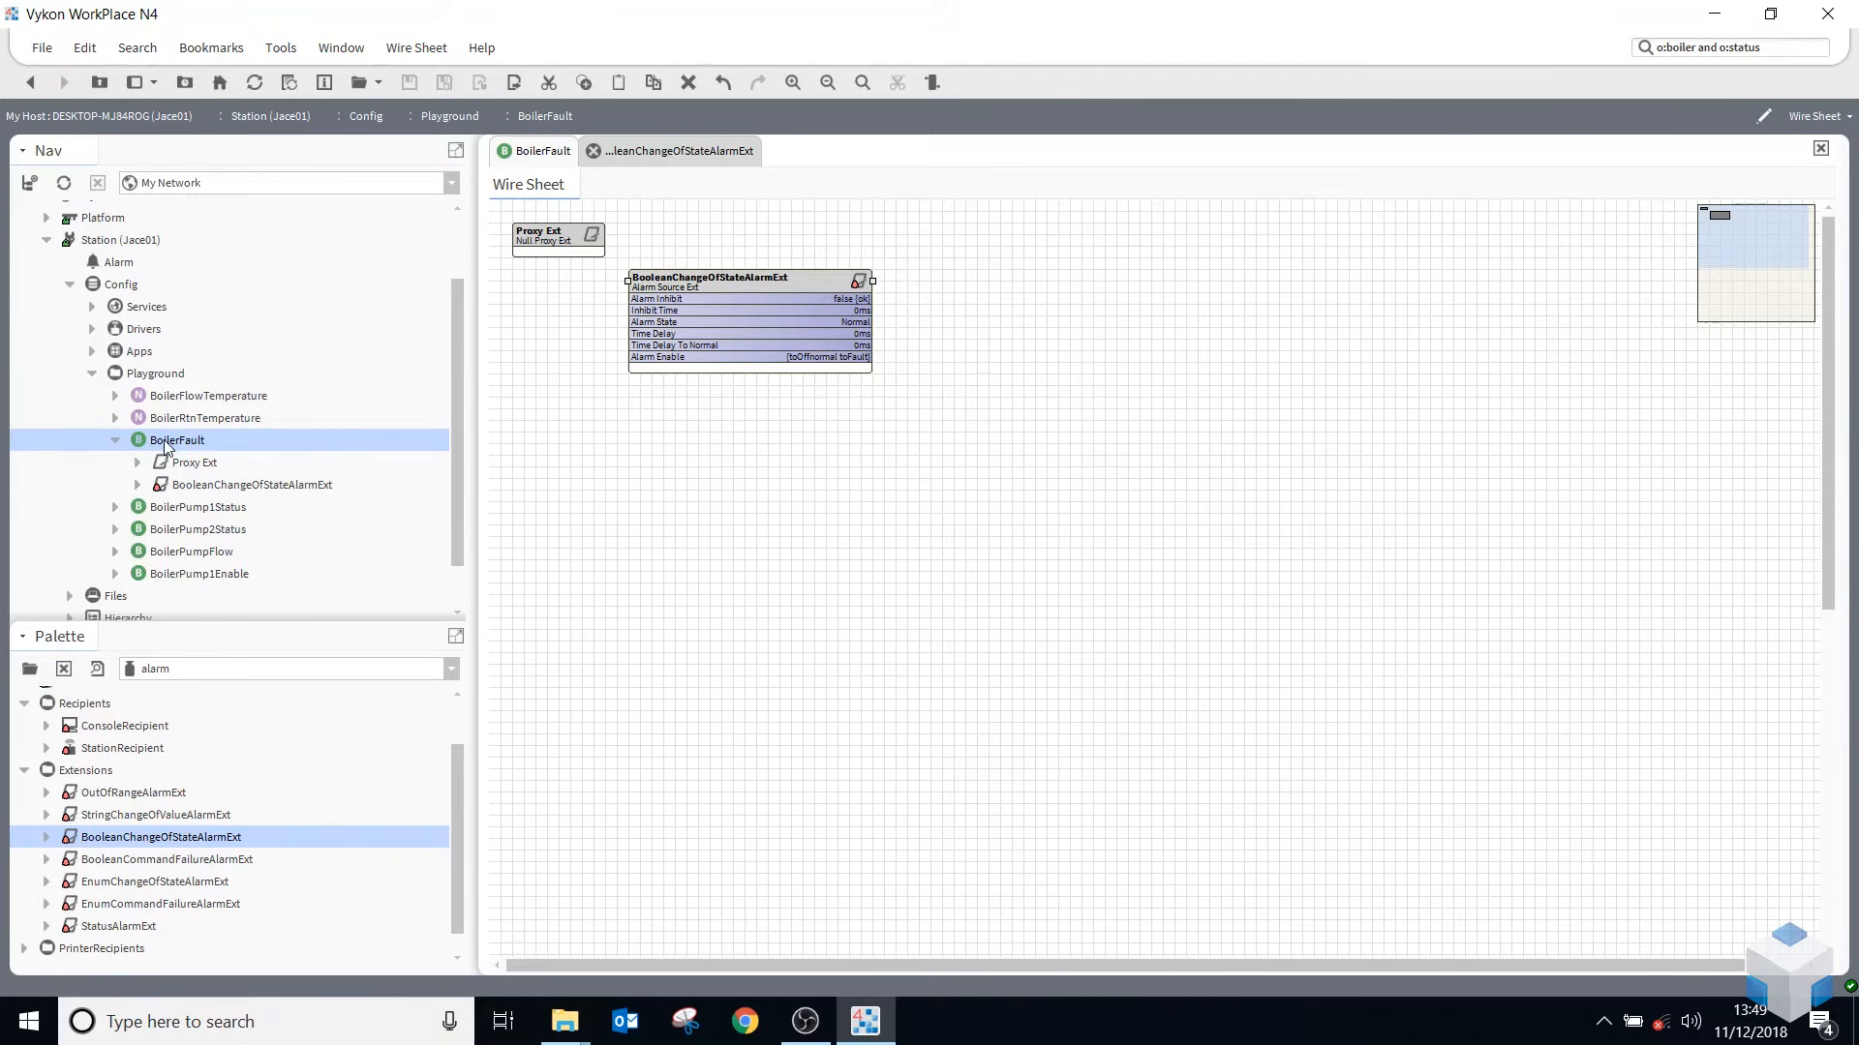
- Open the alarm console of the ConsoleRecipient under the station's AlarmService
{"action": "scroll", "coordinate": [201, 427], "scroll_direction": "up", "scroll_amount": 1}
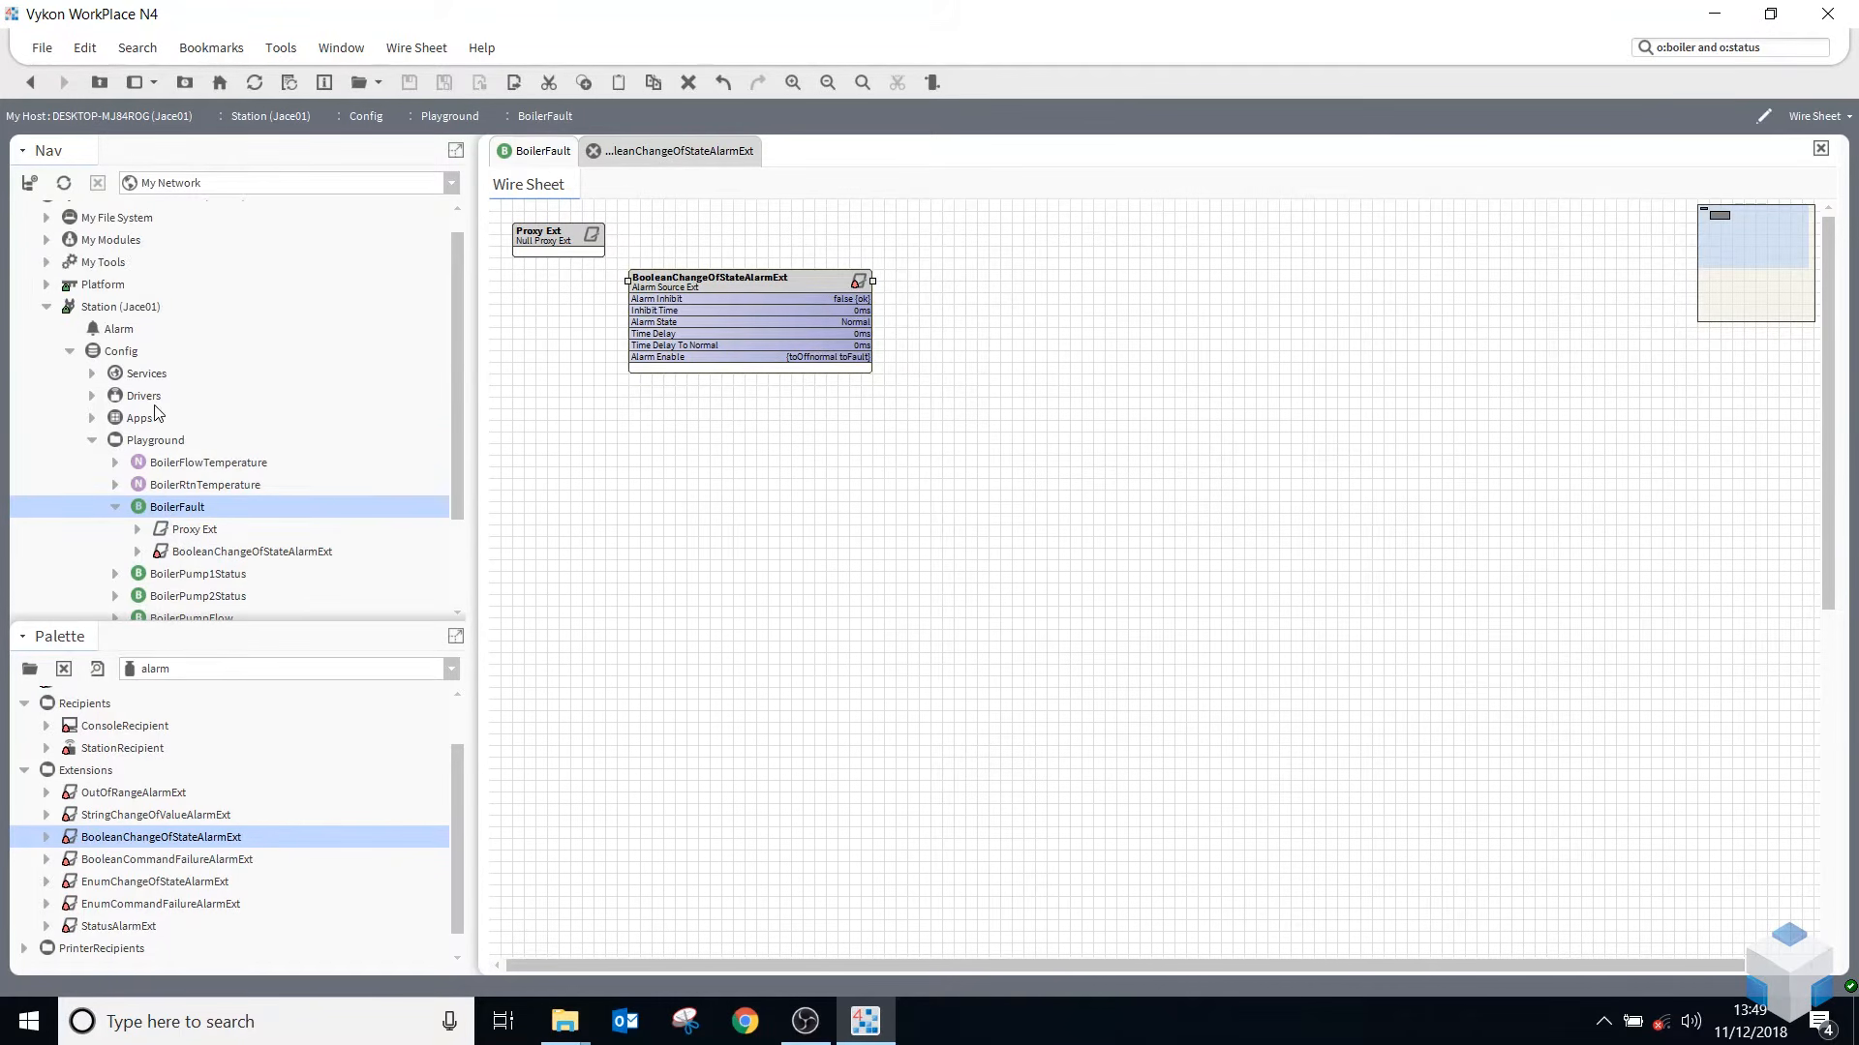
{"action": "left_click", "coordinate": [92, 375]}
{"action": "left_click", "coordinate": [114, 283]}
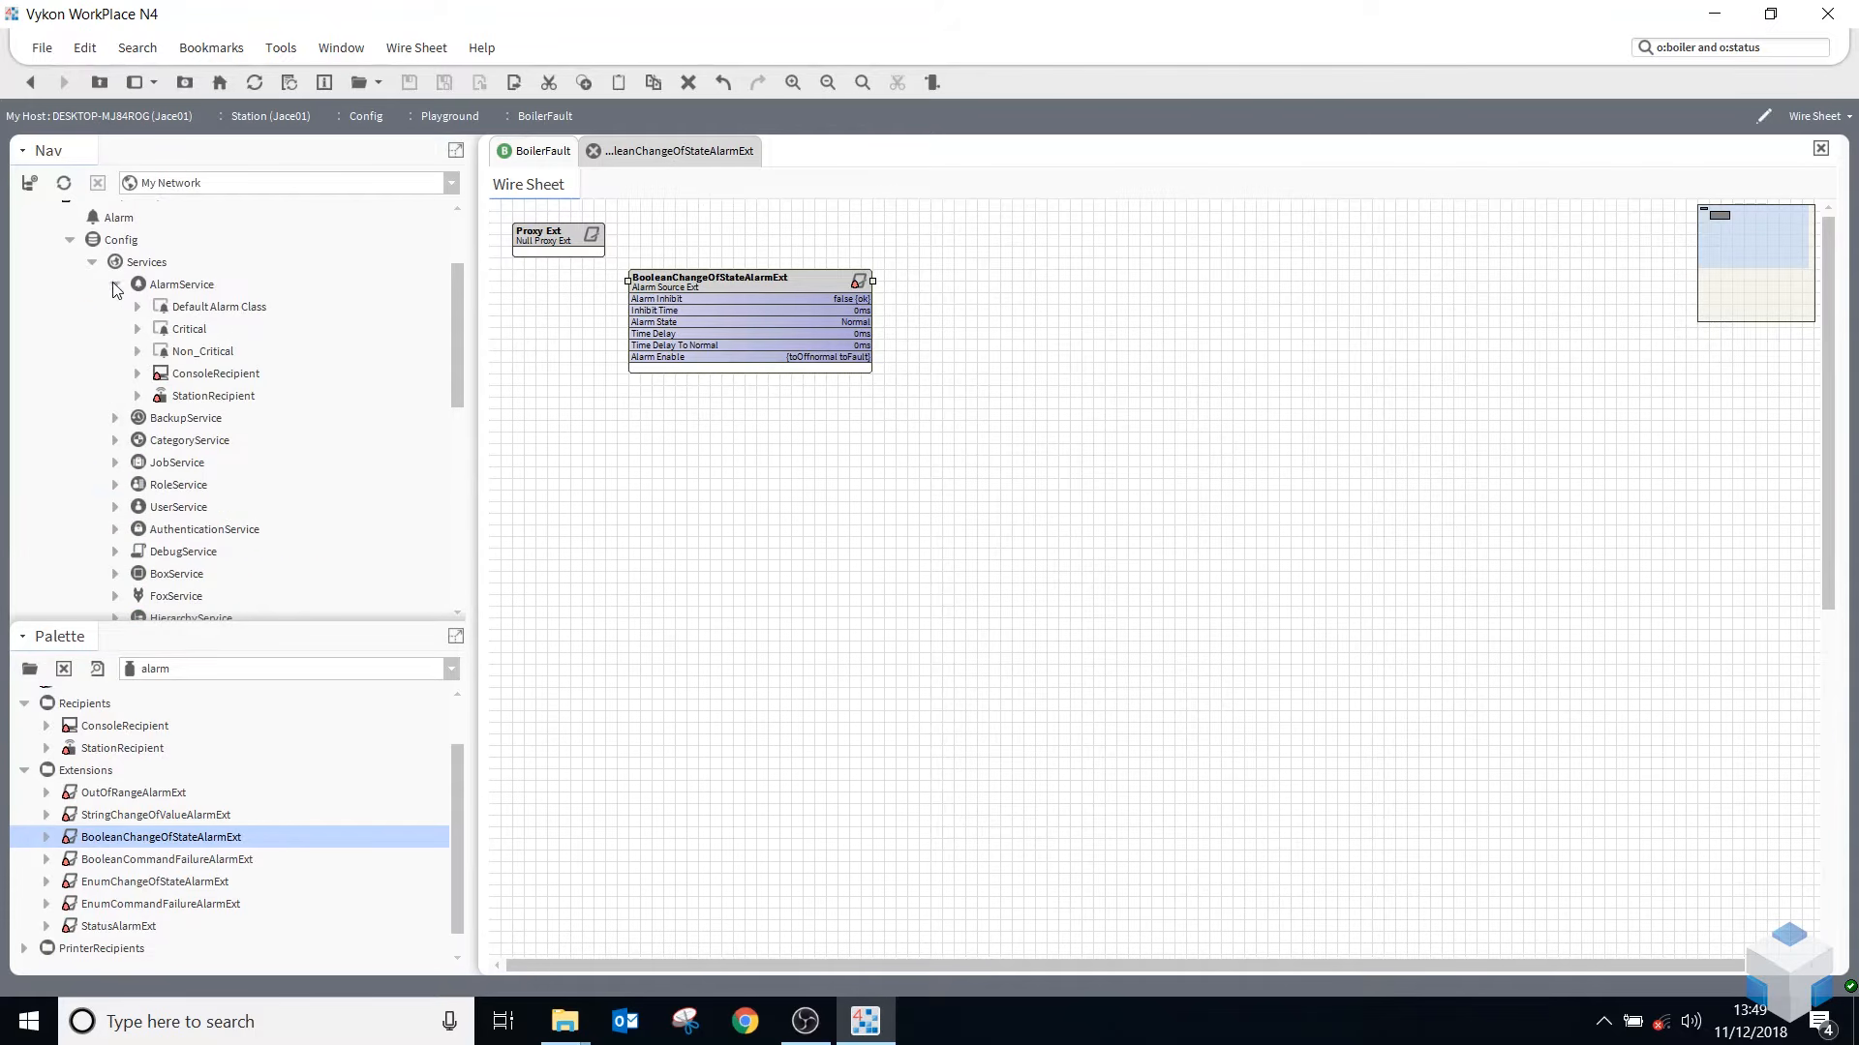
{"action": "double_click", "coordinate": [215, 375]}
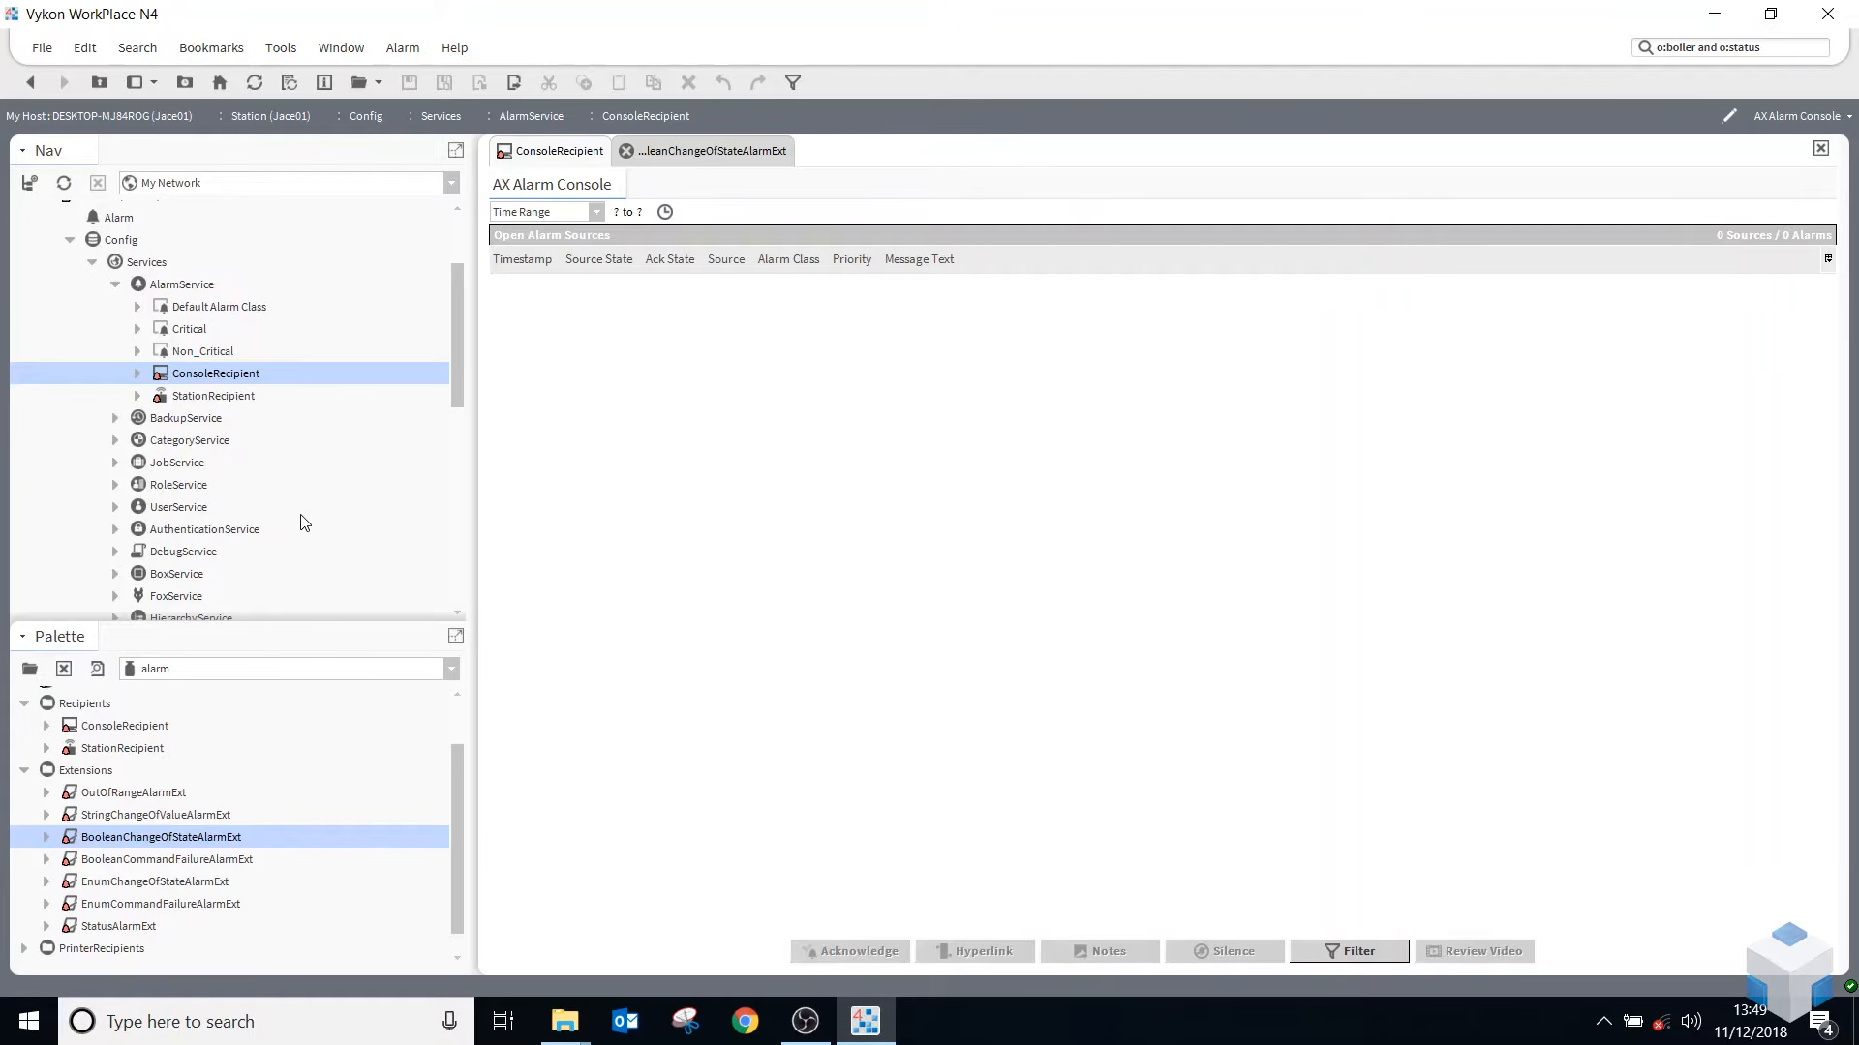
- Run the Set action on the BoilerFault point to put it into its alarm value
{"action": "scroll", "coordinate": [308, 524], "scroll_direction": "down", "scroll_amount": 10}
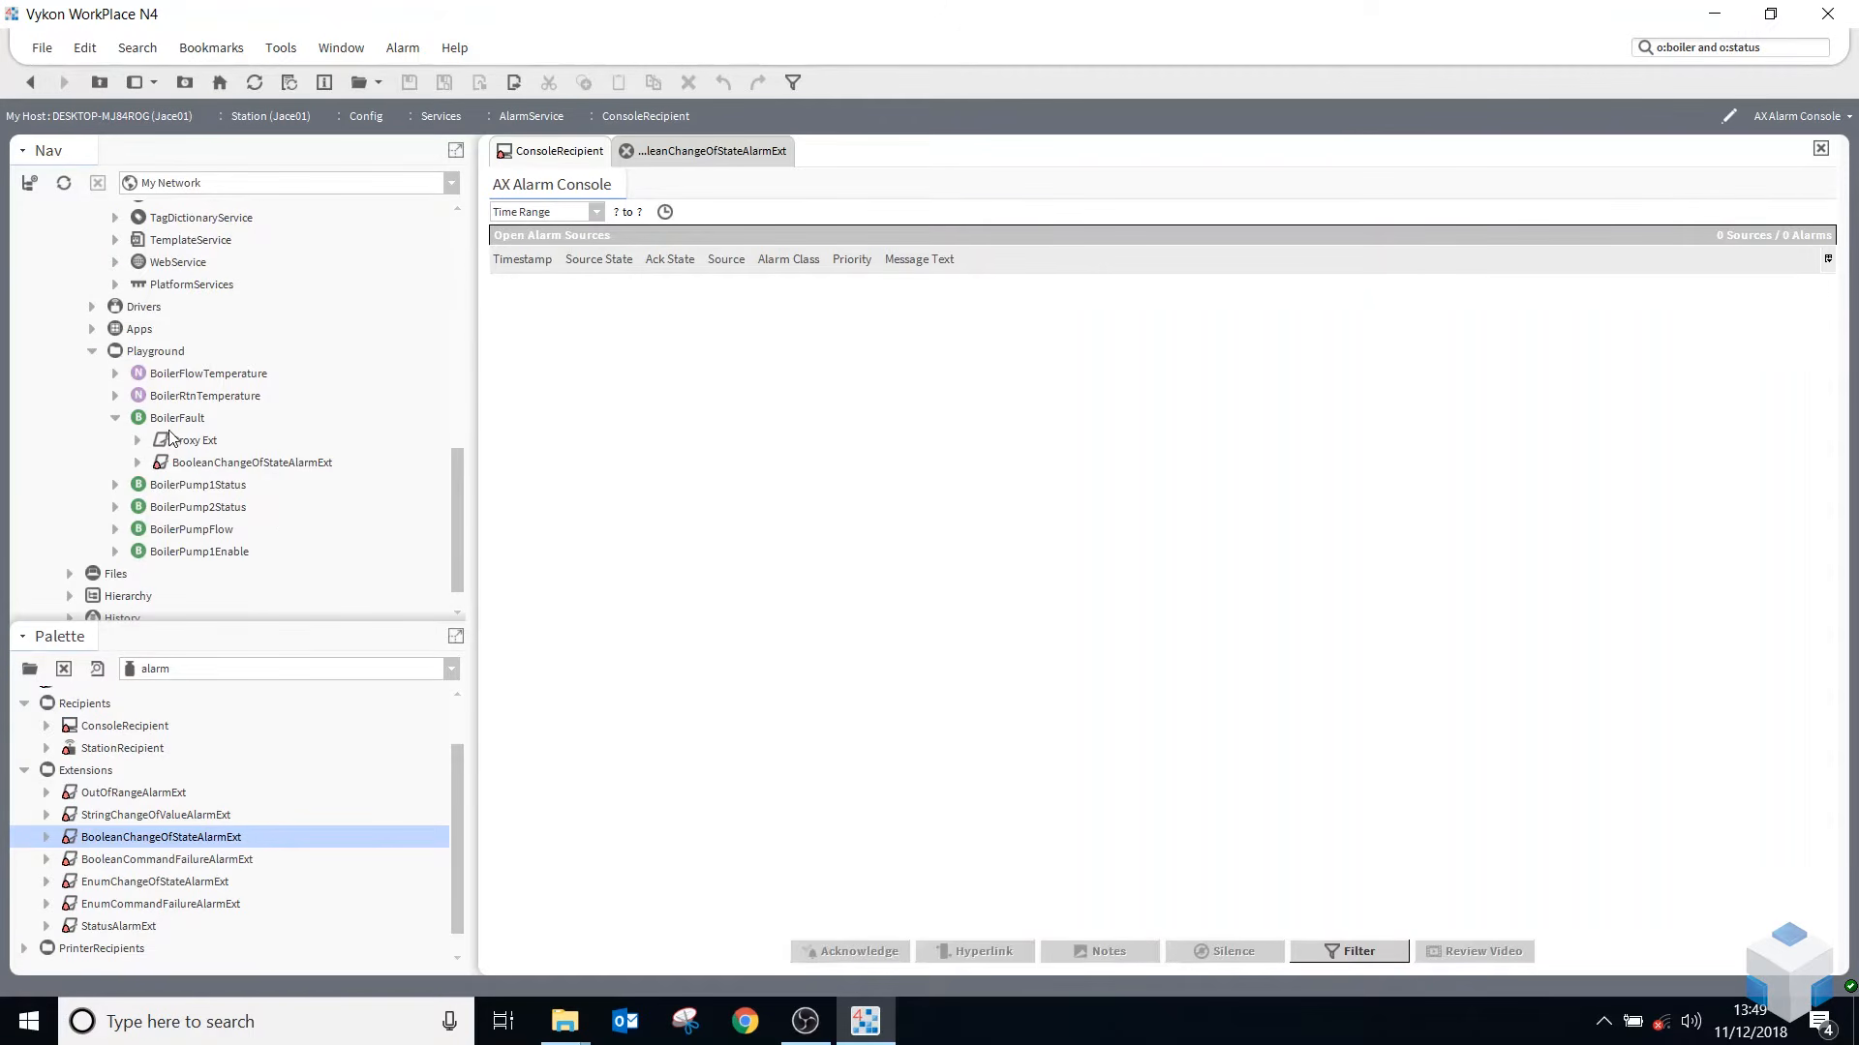
{"action": "right_click", "coordinate": [174, 419]}
{"action": "mouse_move", "coordinate": [502, 321]}
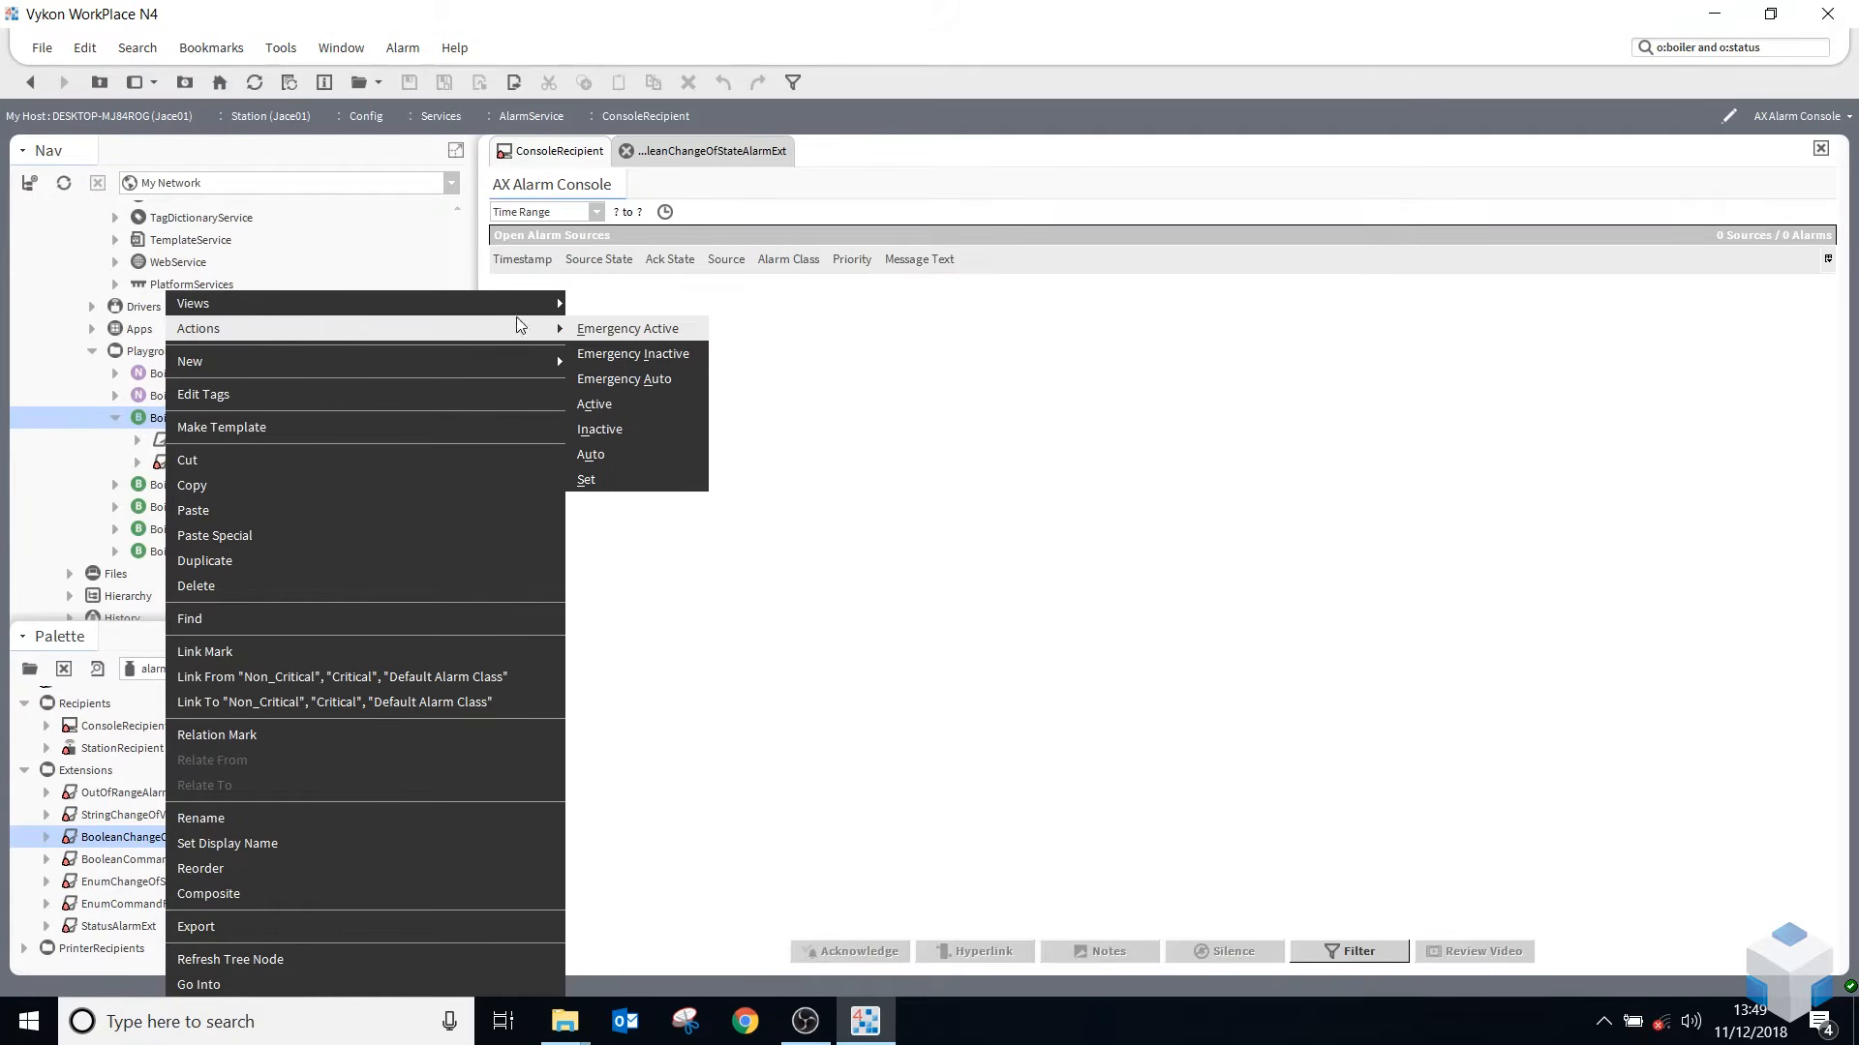
{"action": "left_click", "coordinate": [653, 481]}
{"action": "left_click", "coordinate": [947, 497]}
{"action": "left_click", "coordinate": [910, 538]}
{"action": "left_click", "coordinate": [895, 528]}
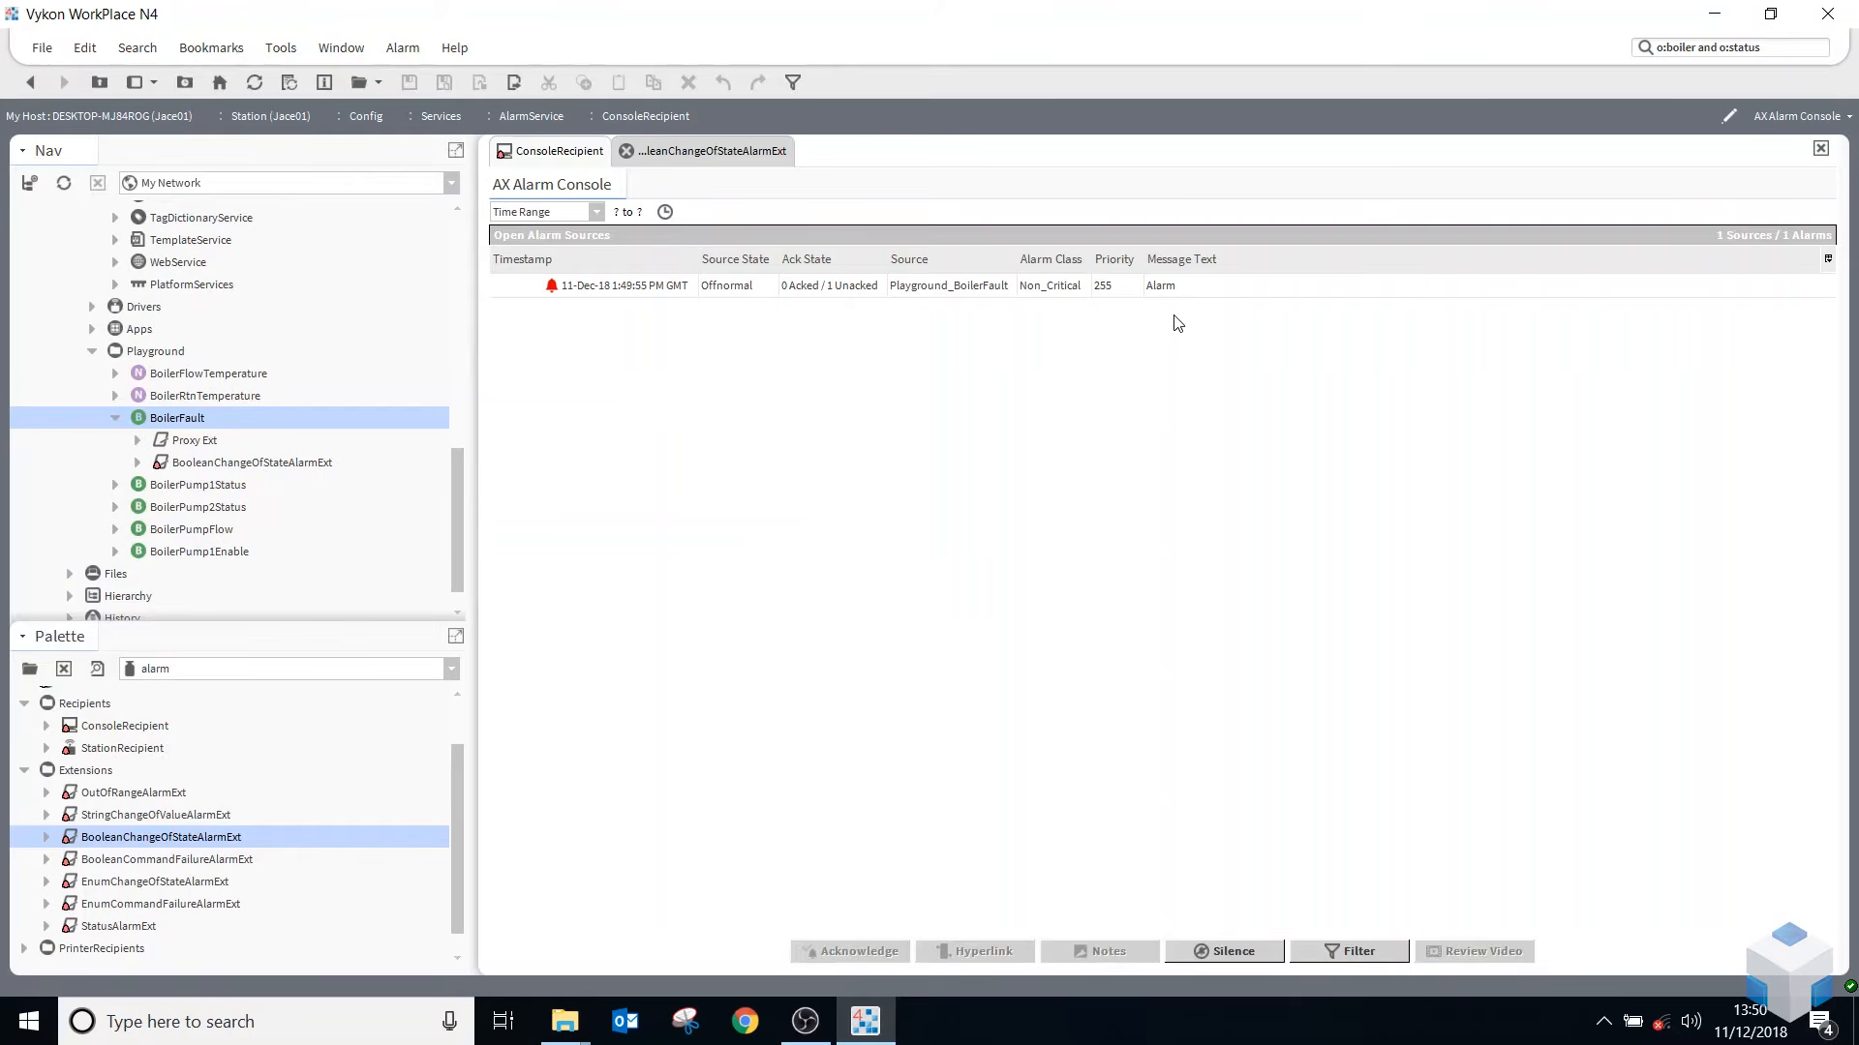
- Acknowledge the offnormal Playground_BoilerFault alarm in the alarm console
{"action": "right_click", "coordinate": [662, 287]}
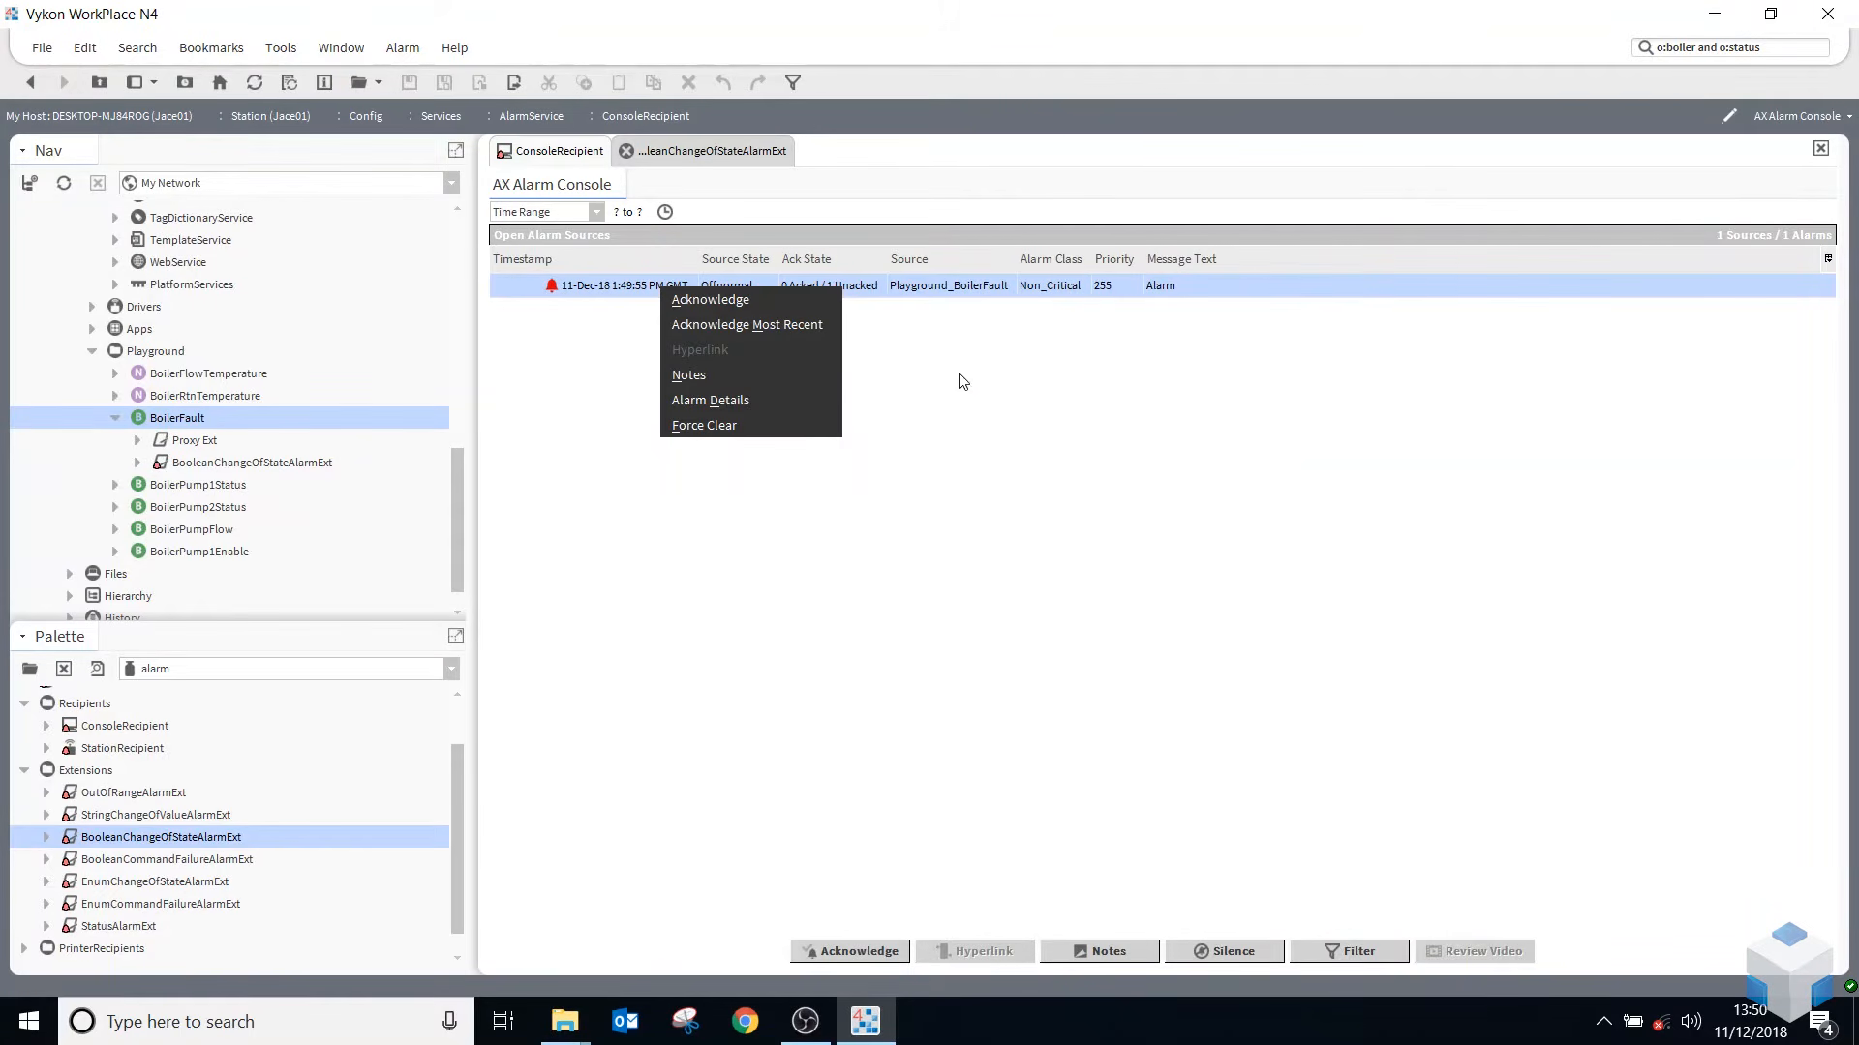
{"action": "left_click", "coordinate": [1000, 414]}
{"action": "left_click", "coordinate": [860, 951]}
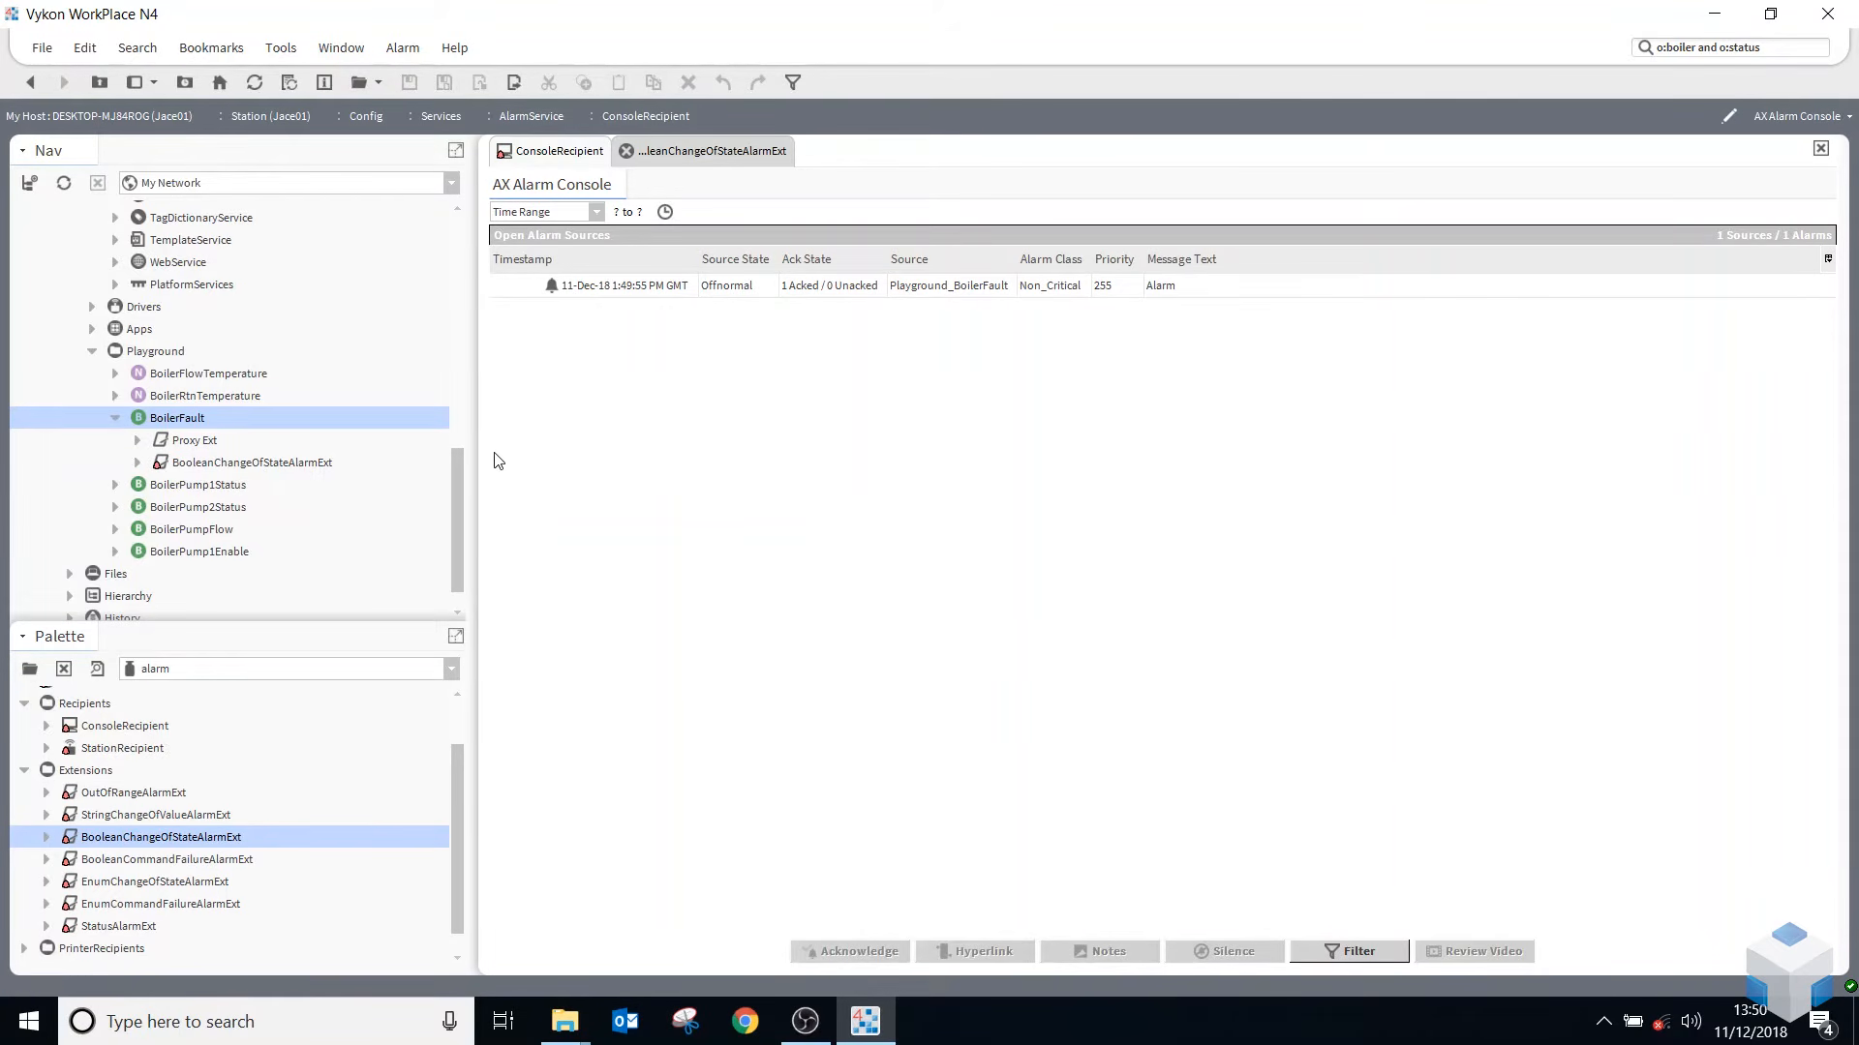
- Run the Set action on the BoilerFault point to return it to its normal value
{"action": "right_click", "coordinate": [169, 418]}
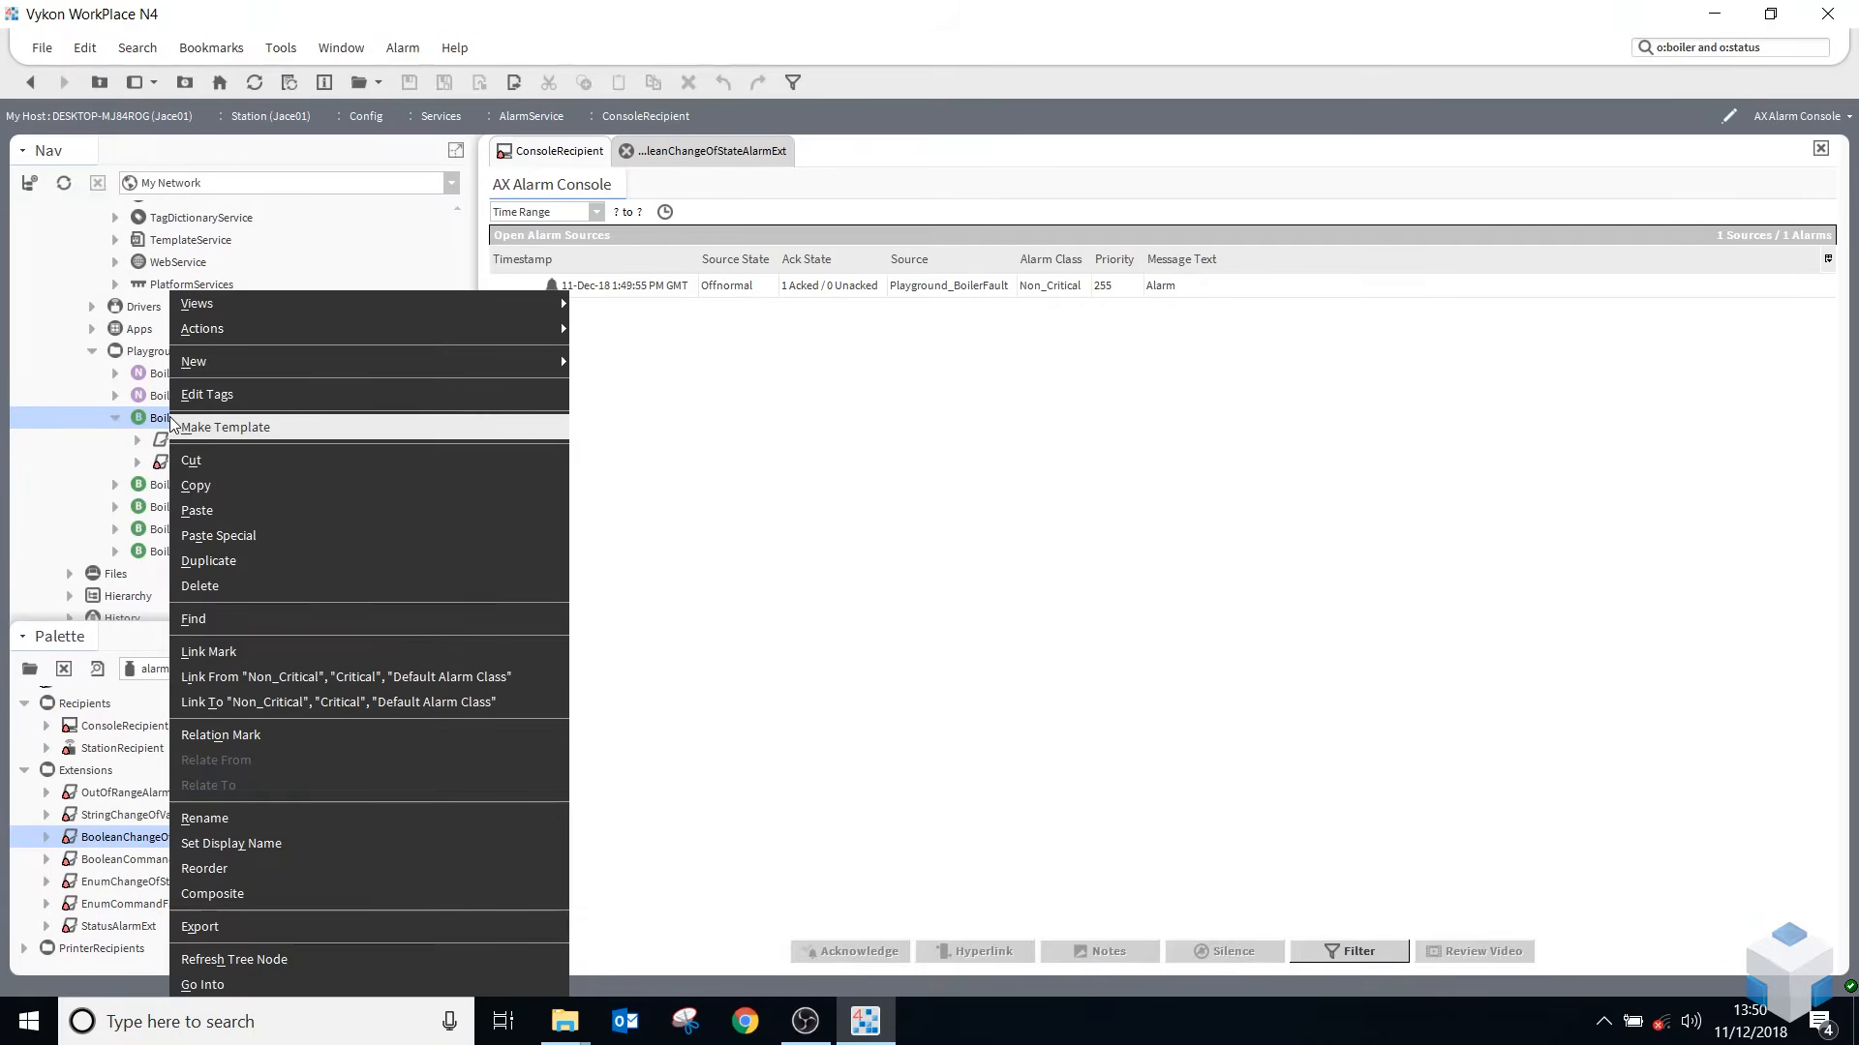
{"action": "mouse_move", "coordinate": [289, 335]}
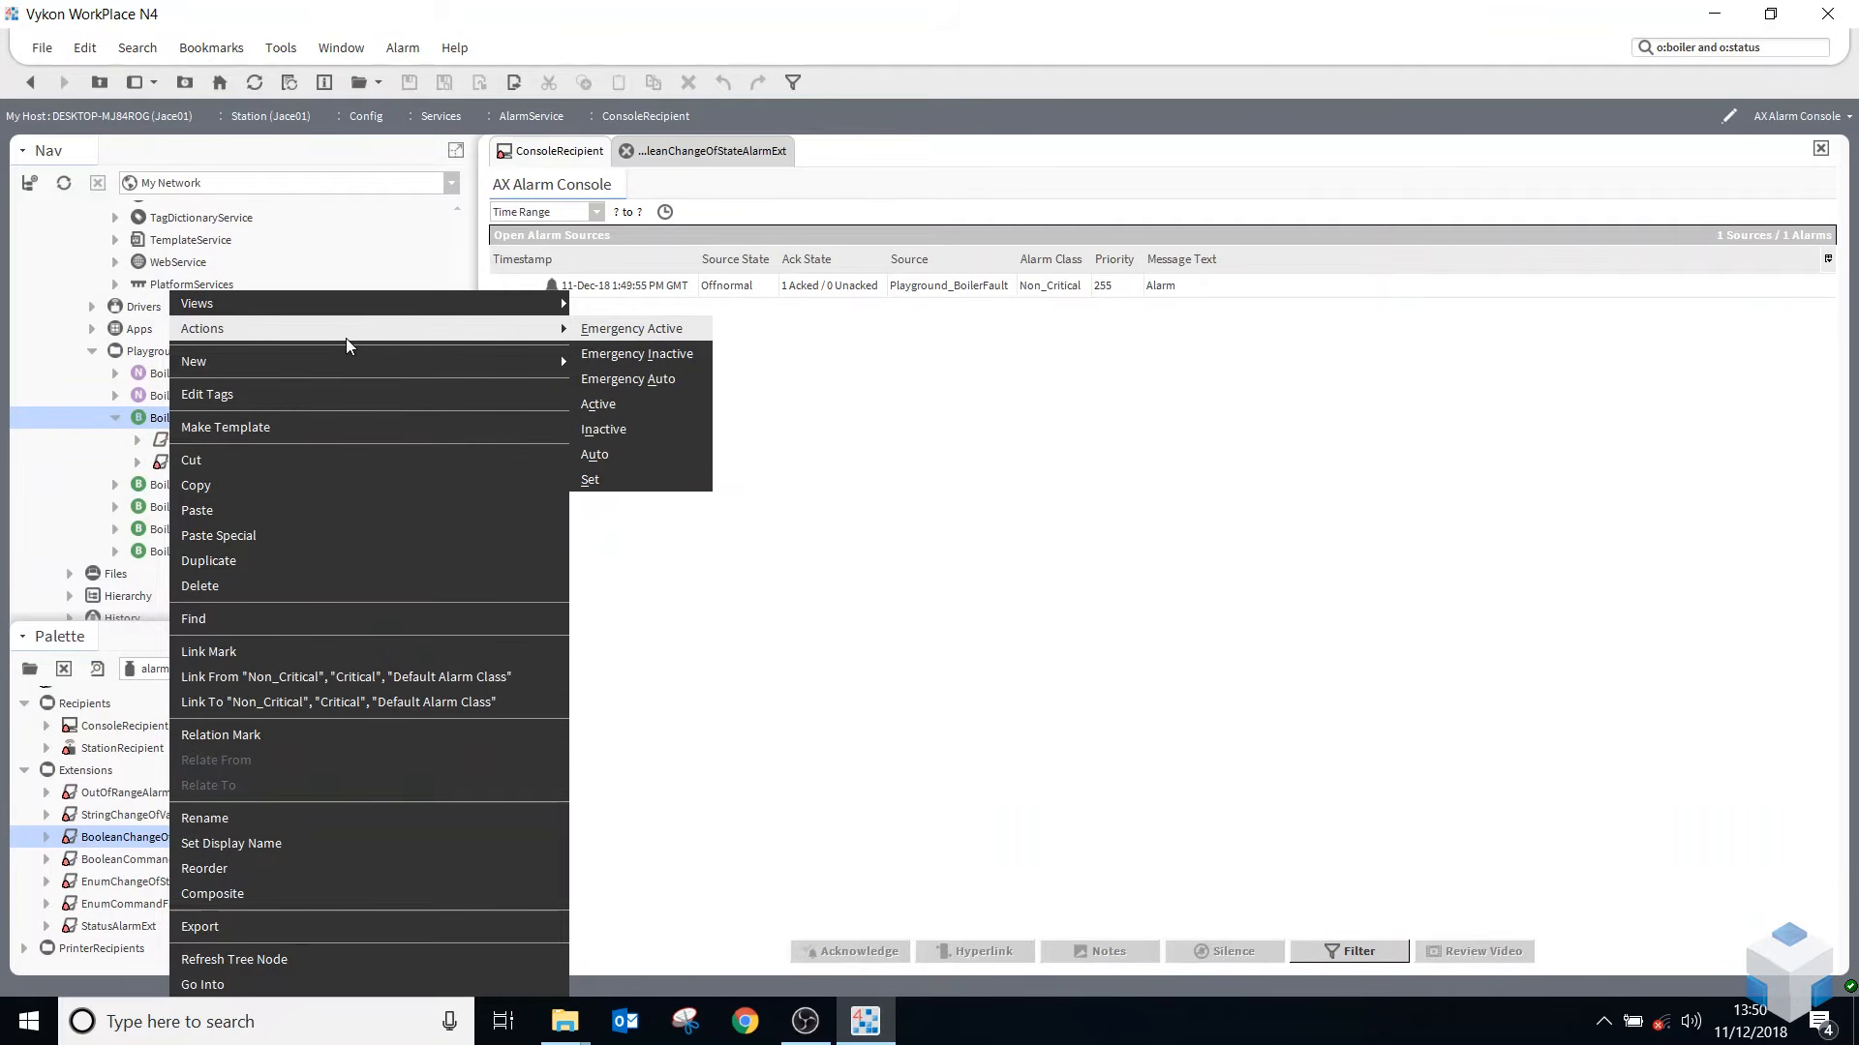
{"action": "left_click", "coordinate": [641, 484]}
{"action": "left_click", "coordinate": [876, 500]}
{"action": "left_click", "coordinate": [894, 530]}
{"action": "left_click", "coordinate": [892, 527]}
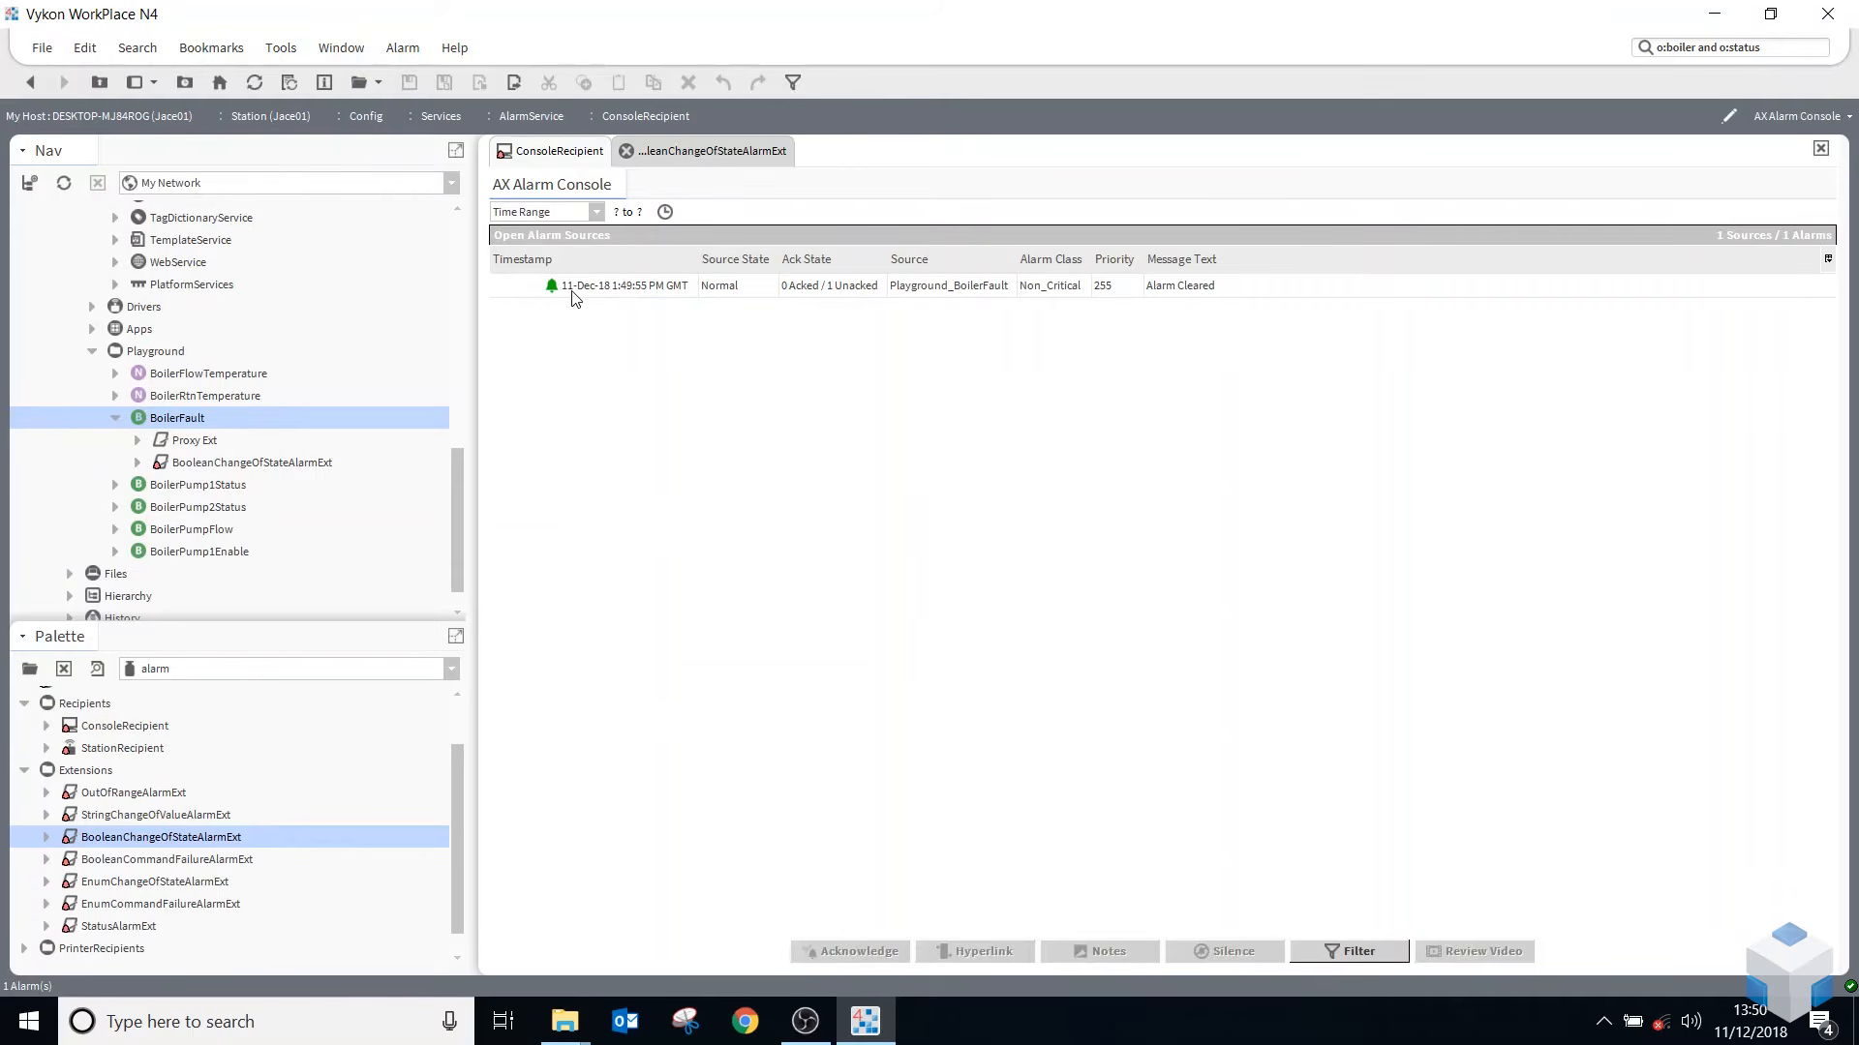
- Acknowledge the cleared Playground_BoilerFault alarm to remove it from the console
{"action": "left_click", "coordinate": [642, 296]}
{"action": "right_click", "coordinate": [642, 296]}
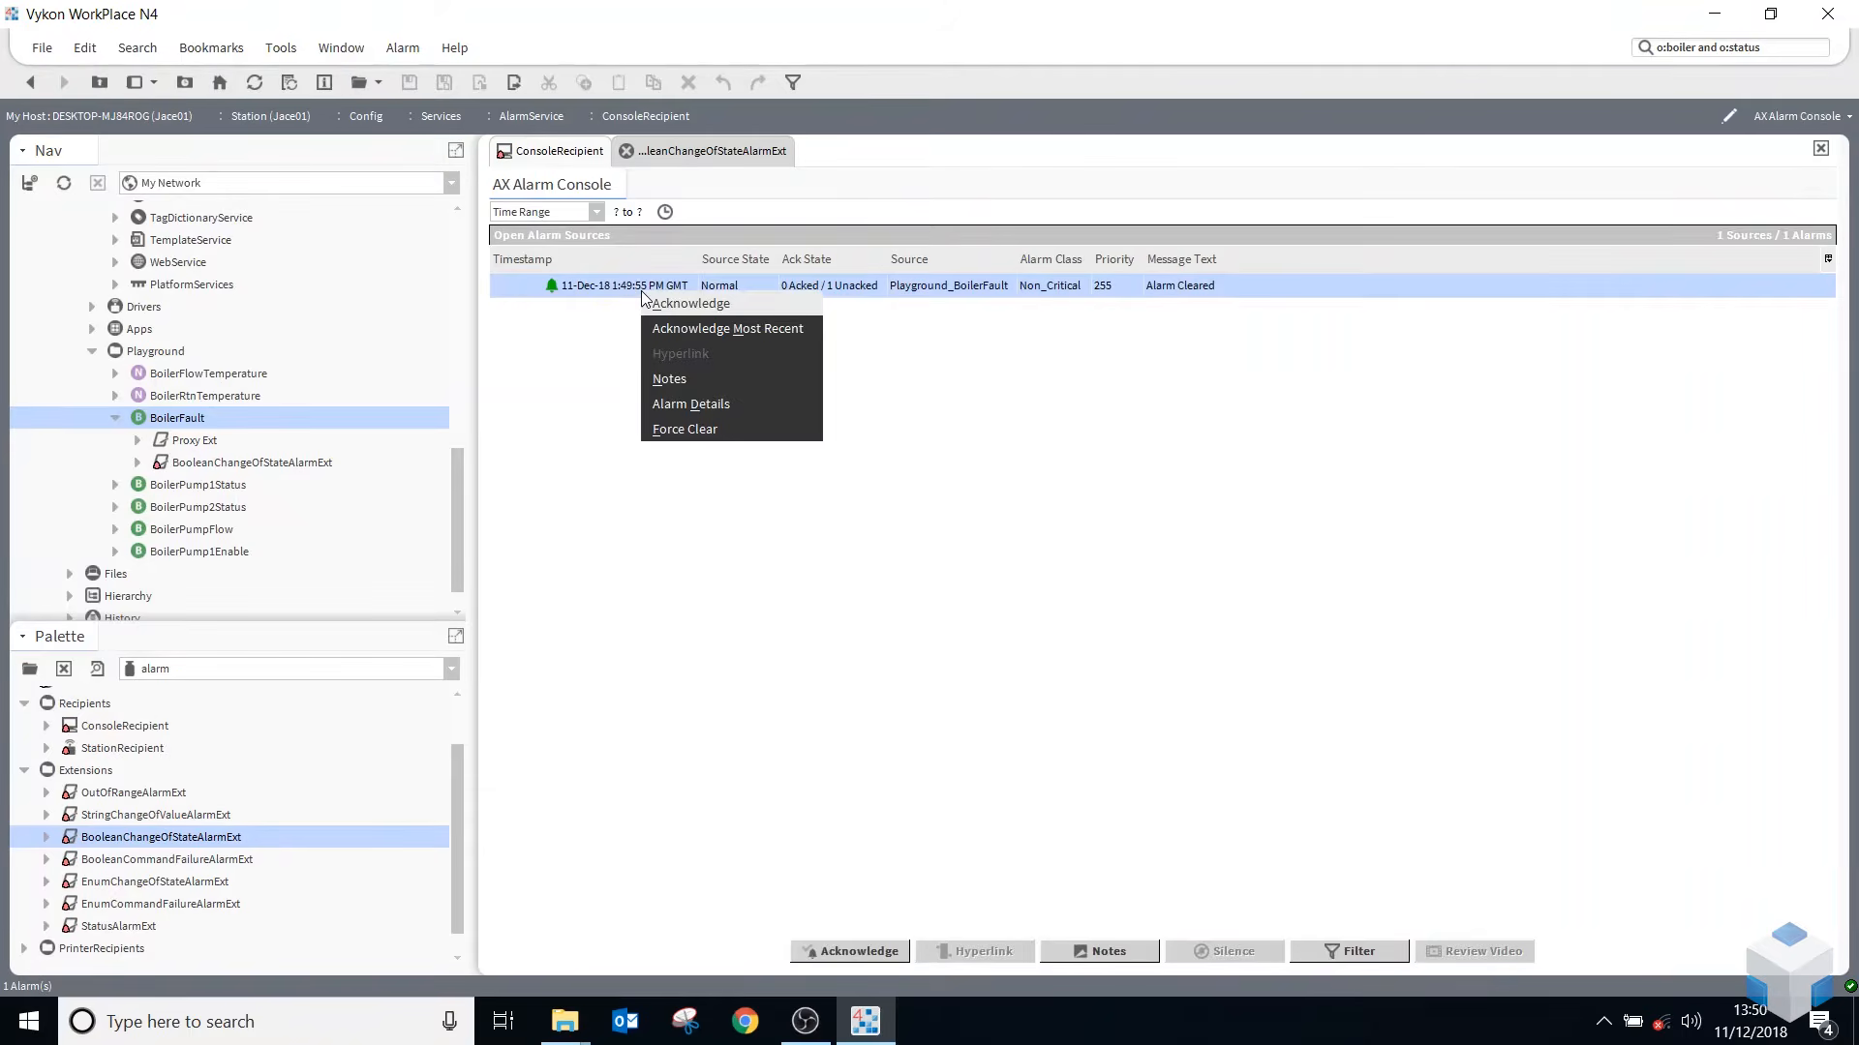
{"action": "left_click", "coordinate": [699, 304]}
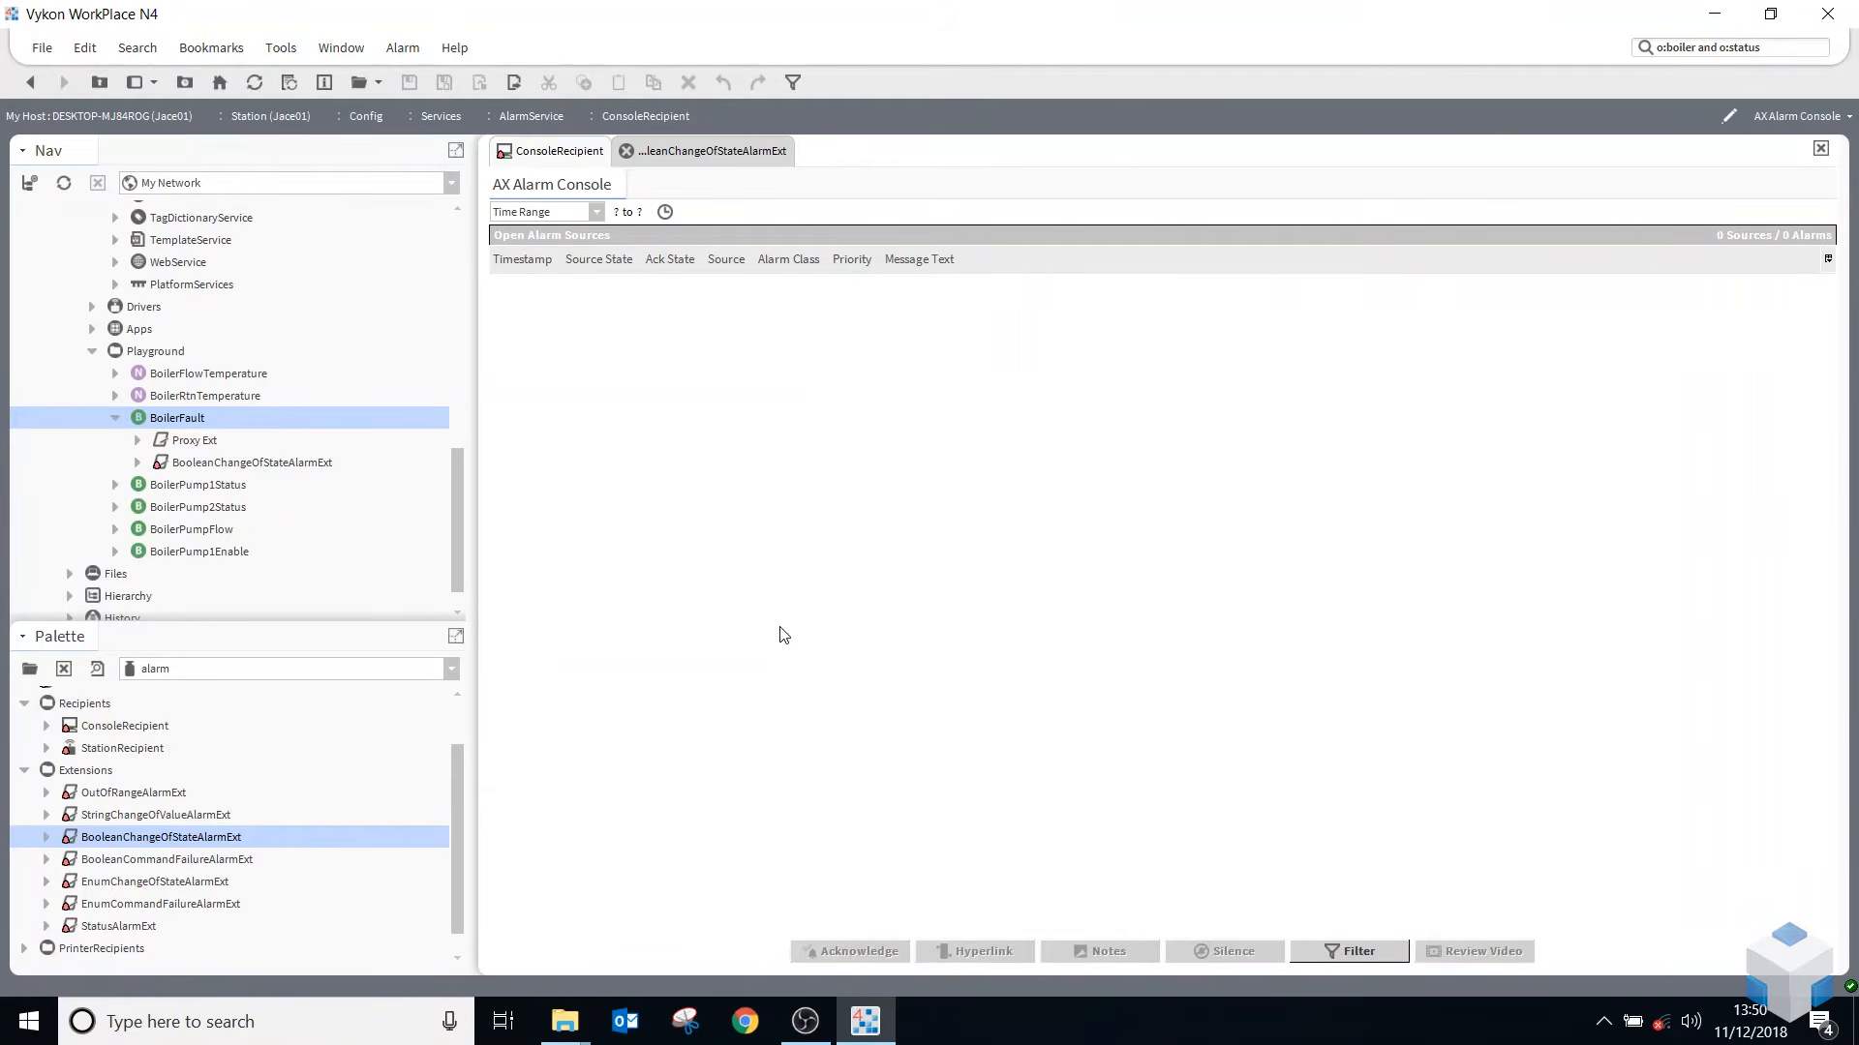
- Collapse BoilerFault and open the station's Alarm database to review today's alarm records
{"action": "scroll", "coordinate": [237, 479], "scroll_direction": "up", "scroll_amount": 2}
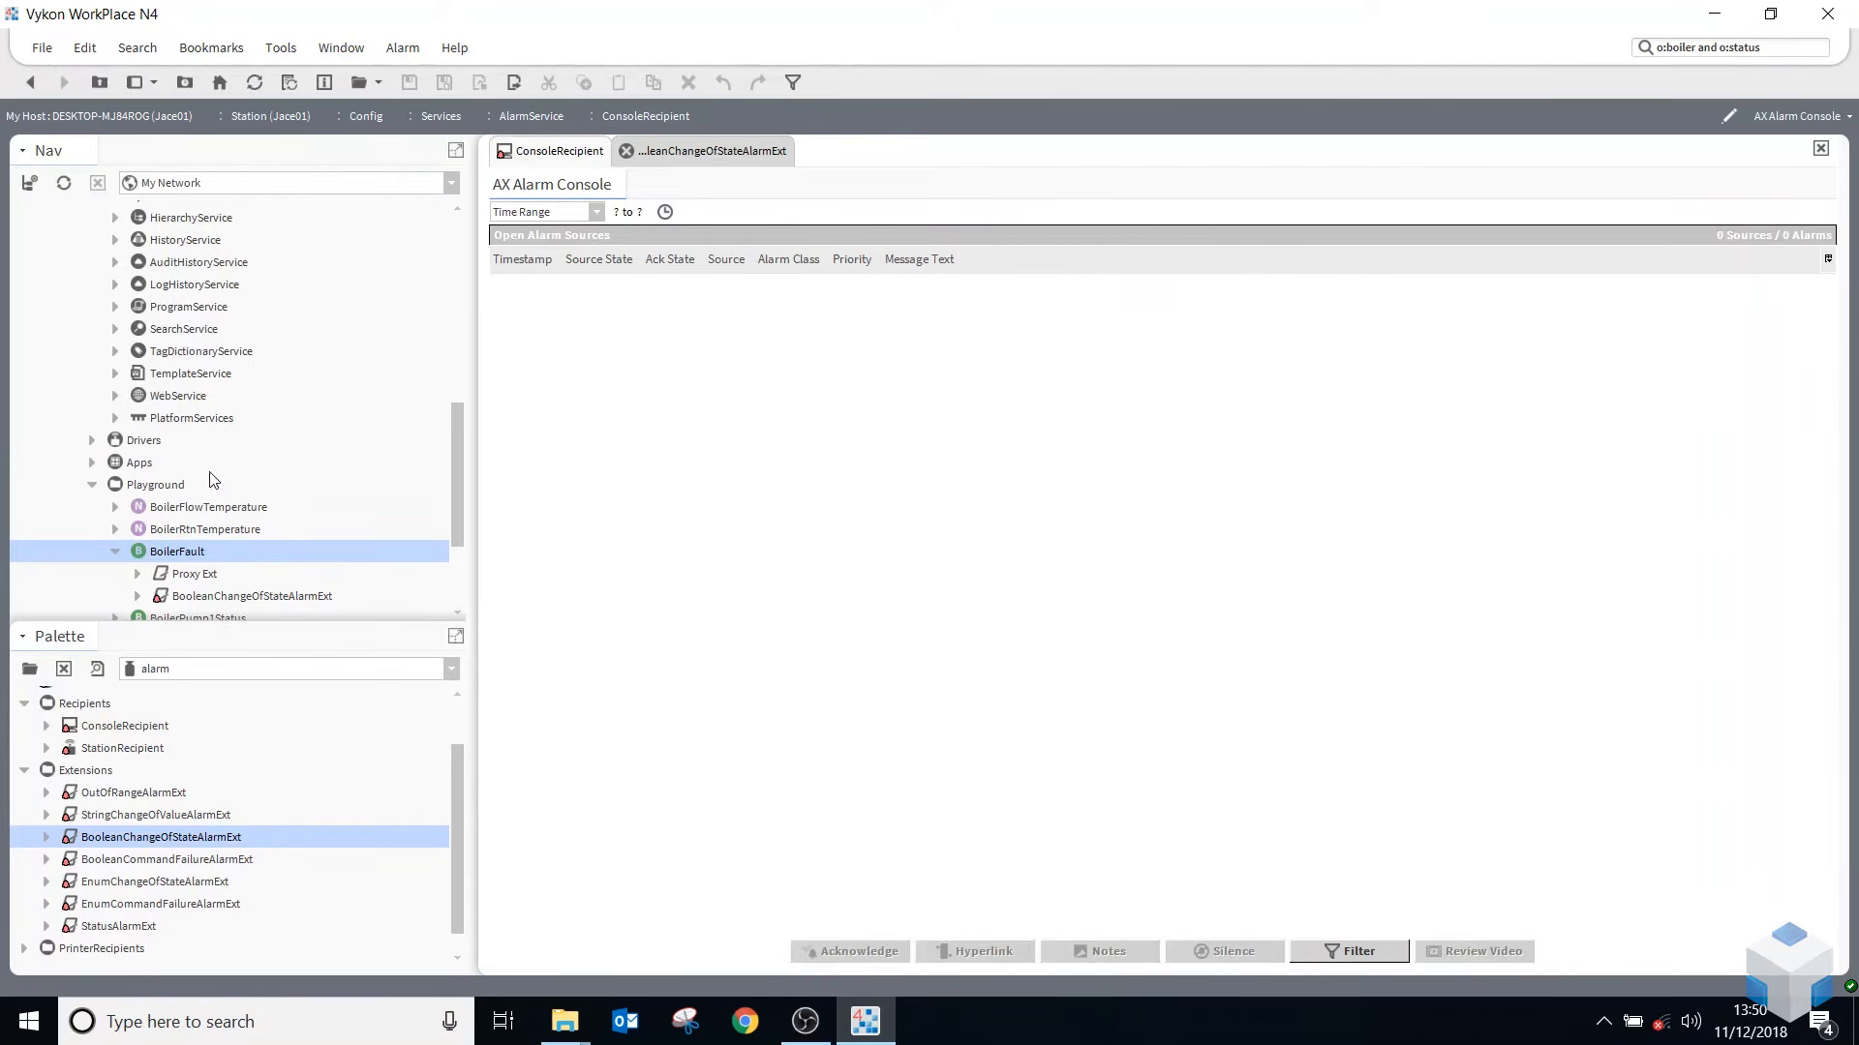
{"action": "left_click", "coordinate": [115, 552]}
{"action": "scroll", "coordinate": [146, 472], "scroll_direction": "up", "scroll_amount": 8}
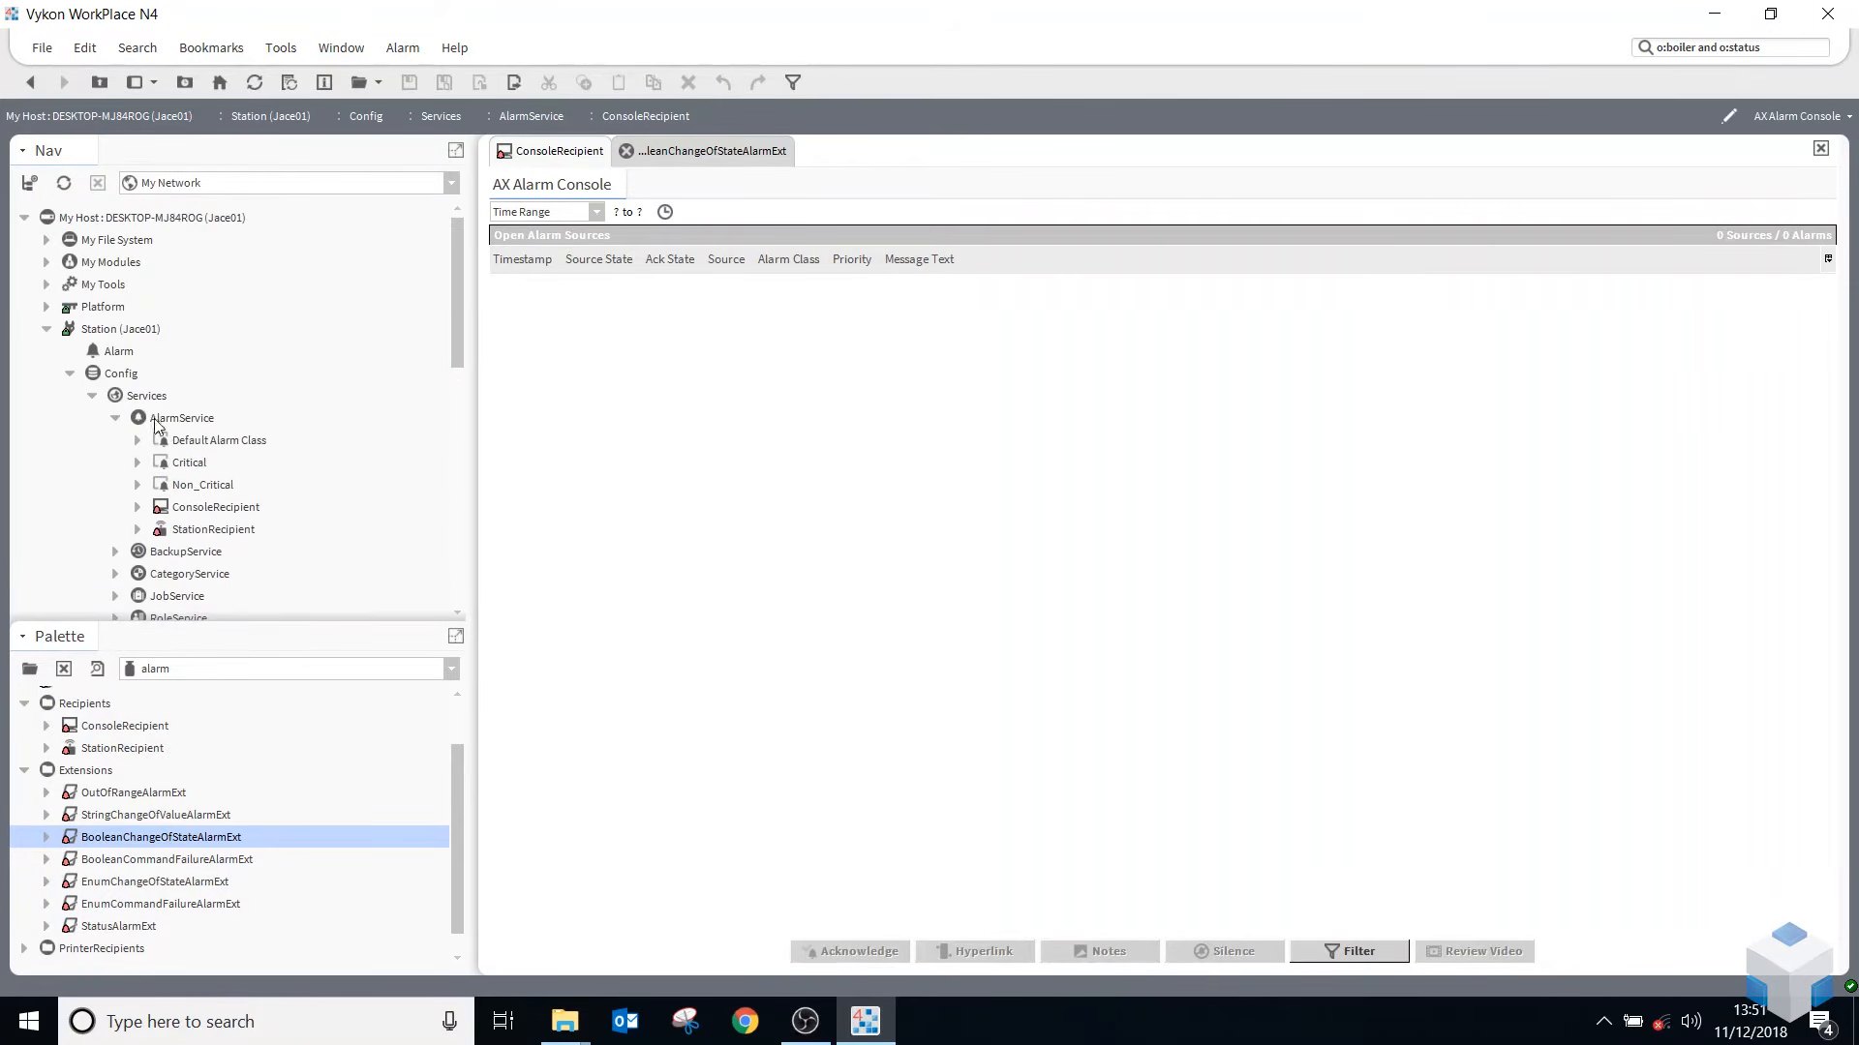
{"action": "left_click", "coordinate": [107, 354]}
{"action": "double_click", "coordinate": [120, 352]}
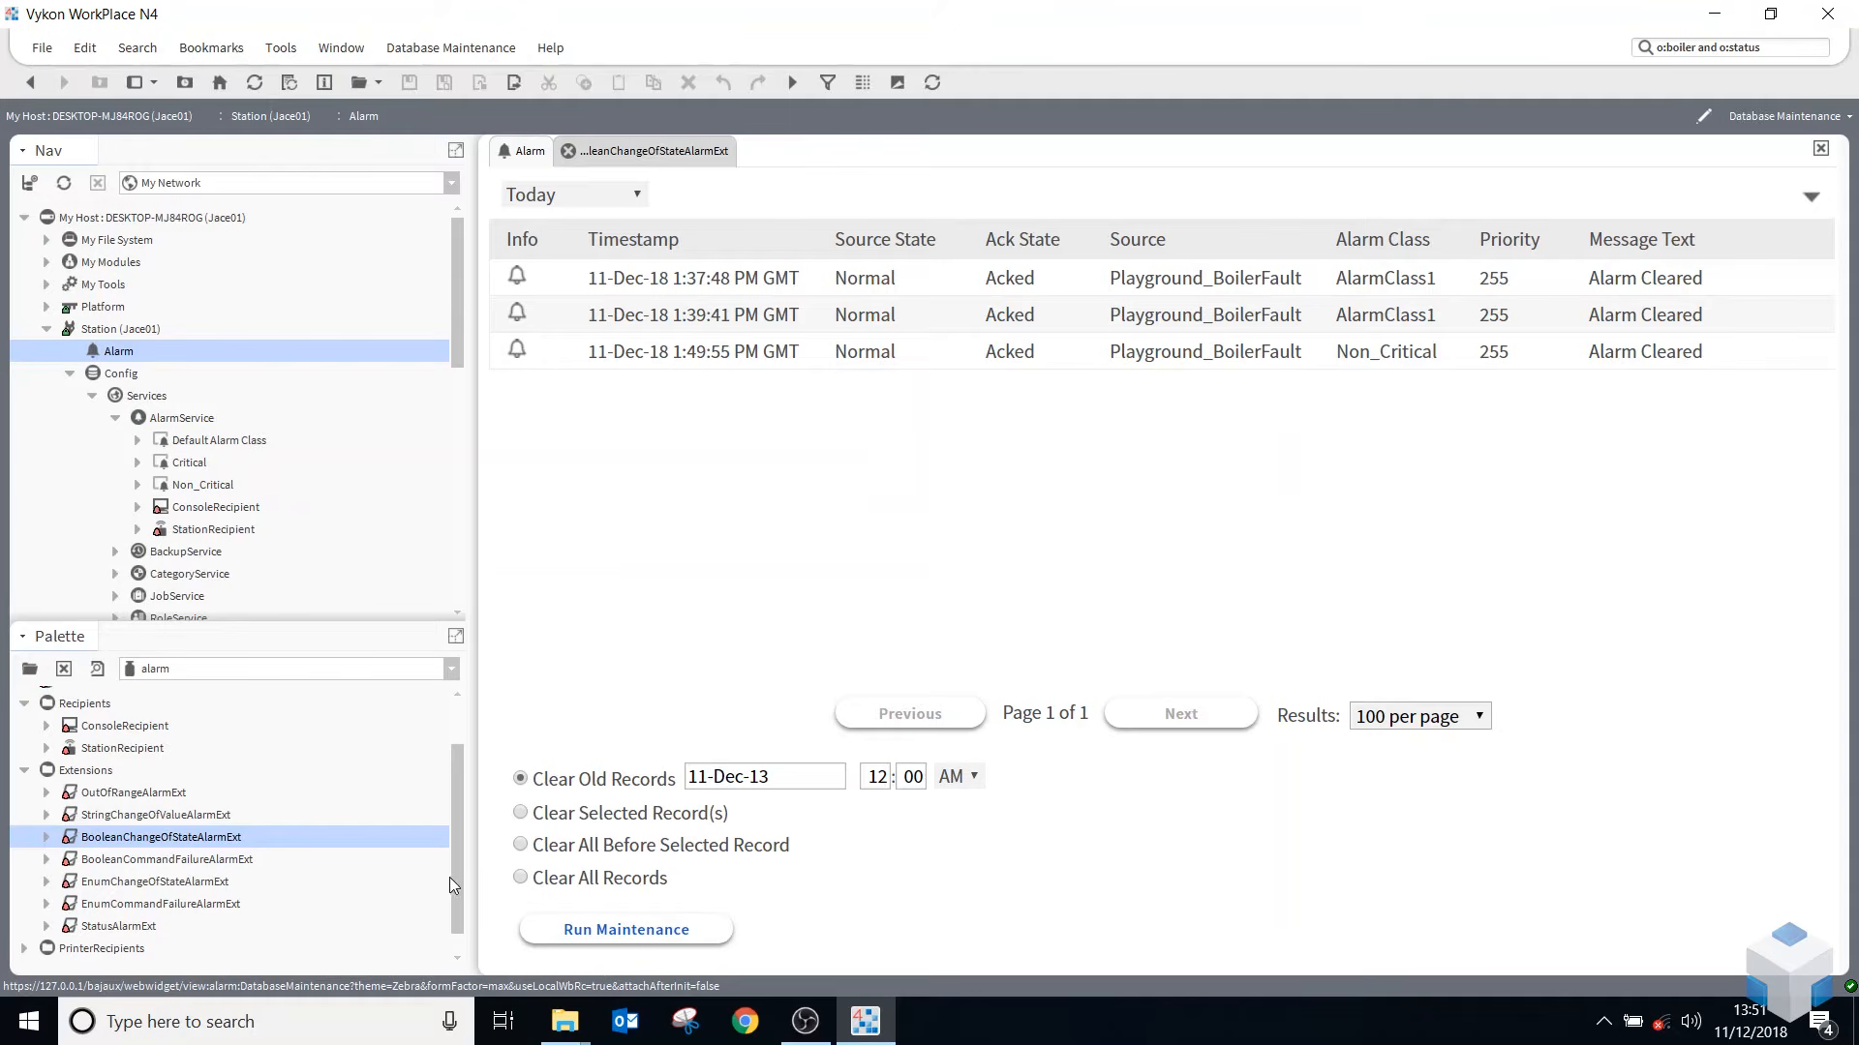
- Copy the BooleanChangeOfStateAlarmExt from BoilerFault onto BoilerPump1Status, keeping the default name
{"action": "left_click", "coordinate": [115, 418]}
{"action": "scroll", "coordinate": [131, 444], "scroll_direction": "down", "scroll_amount": 7}
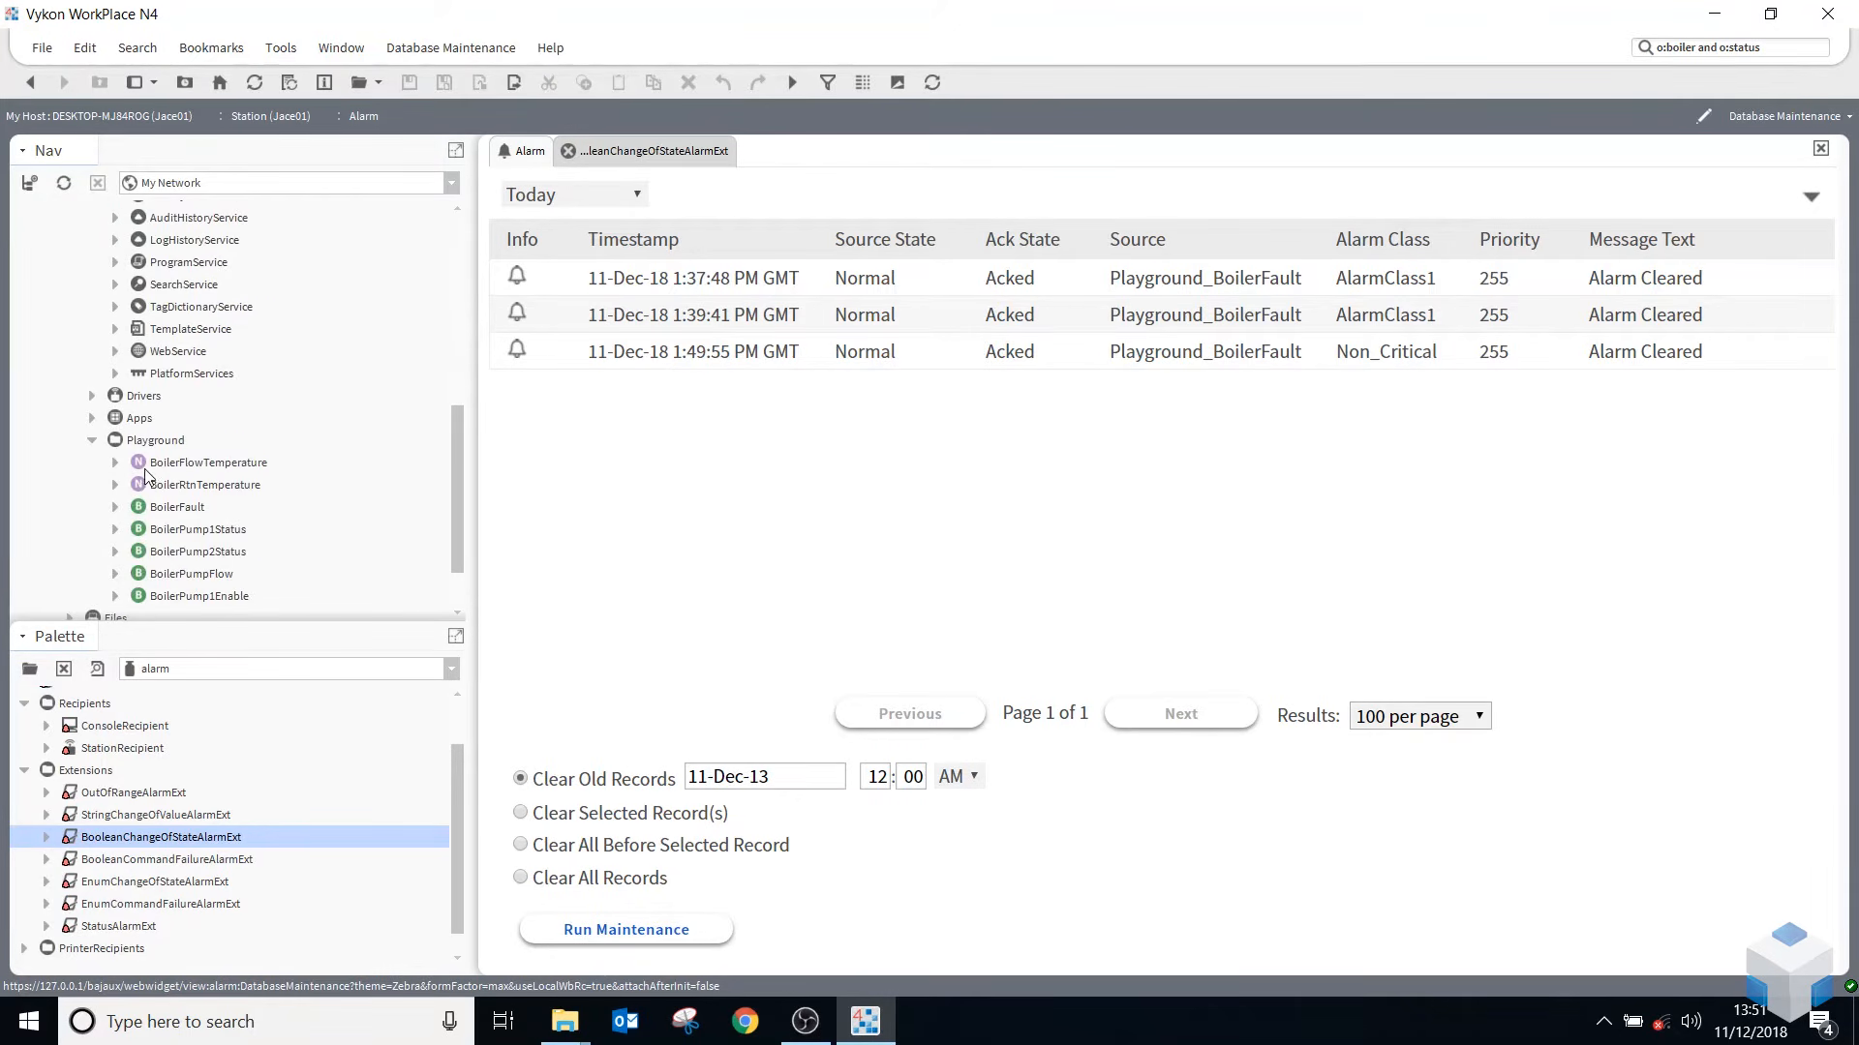
{"action": "left_click", "coordinate": [172, 470]}
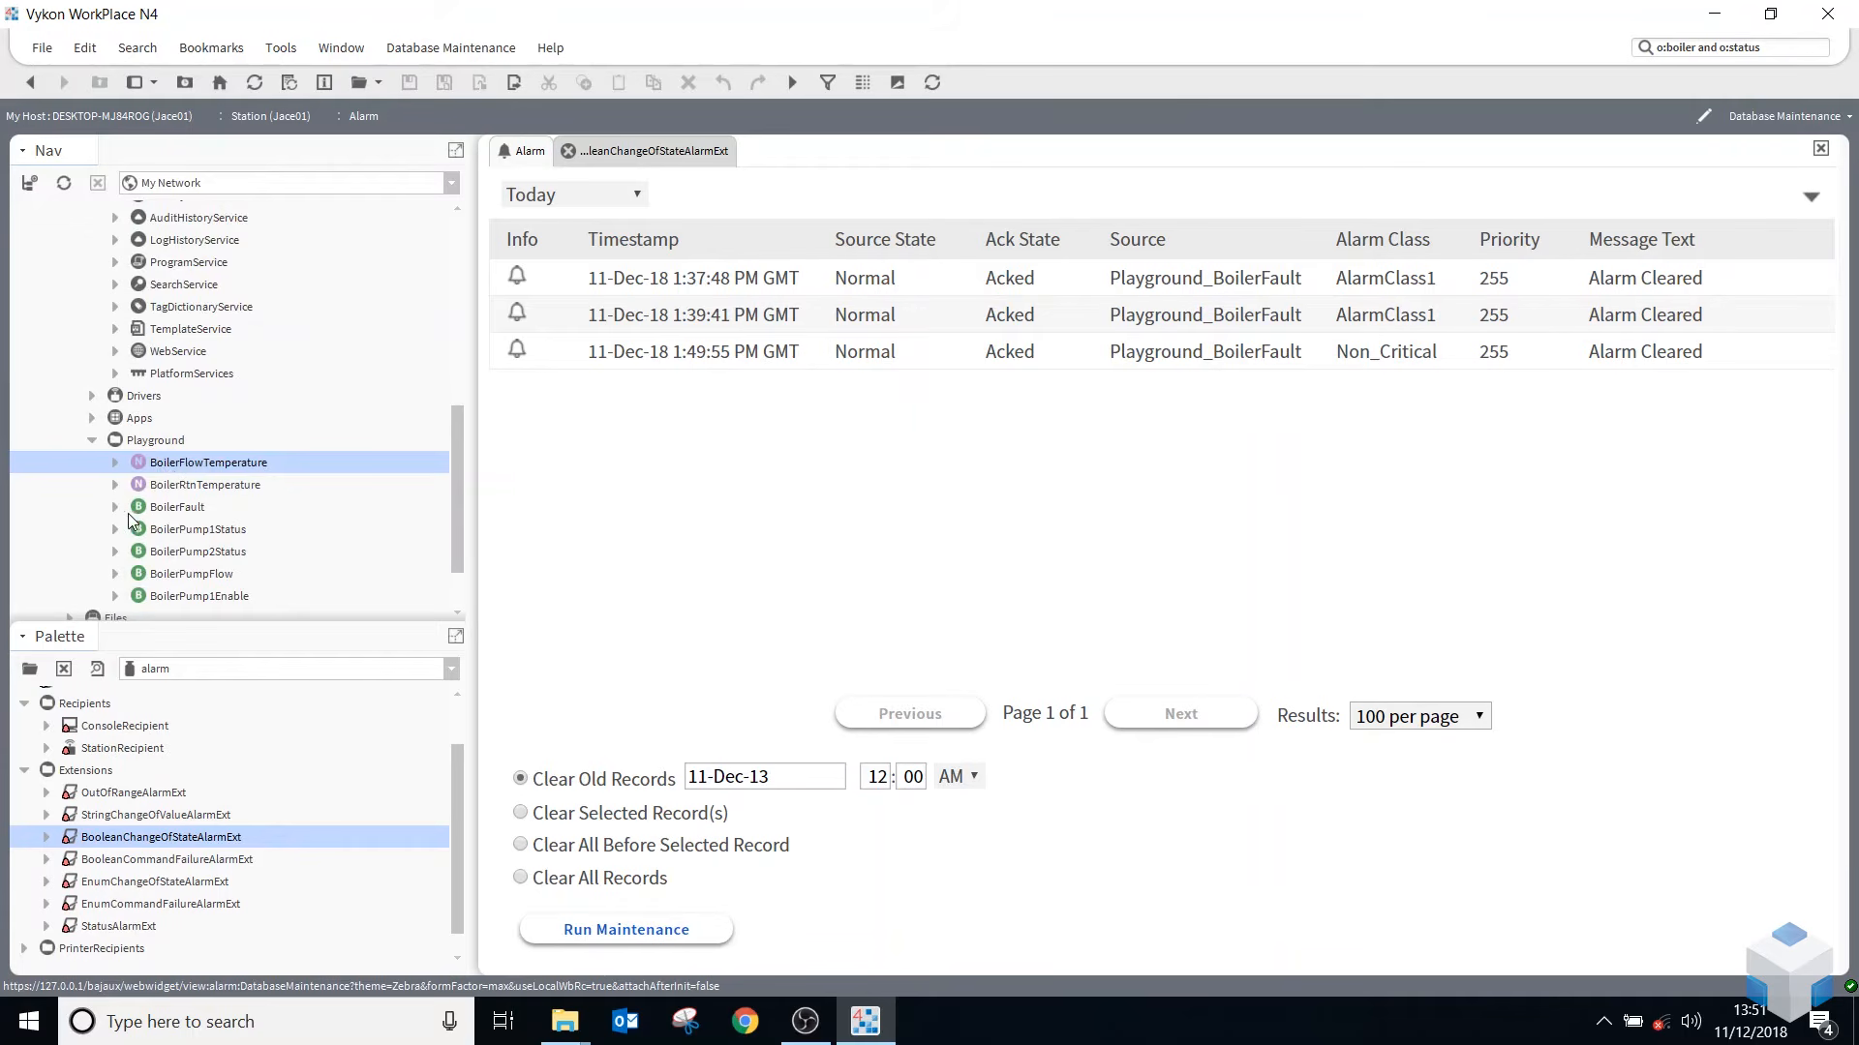
{"action": "left_click", "coordinate": [115, 507]}
{"action": "scroll", "coordinate": [209, 530], "scroll_direction": "down", "scroll_amount": 3}
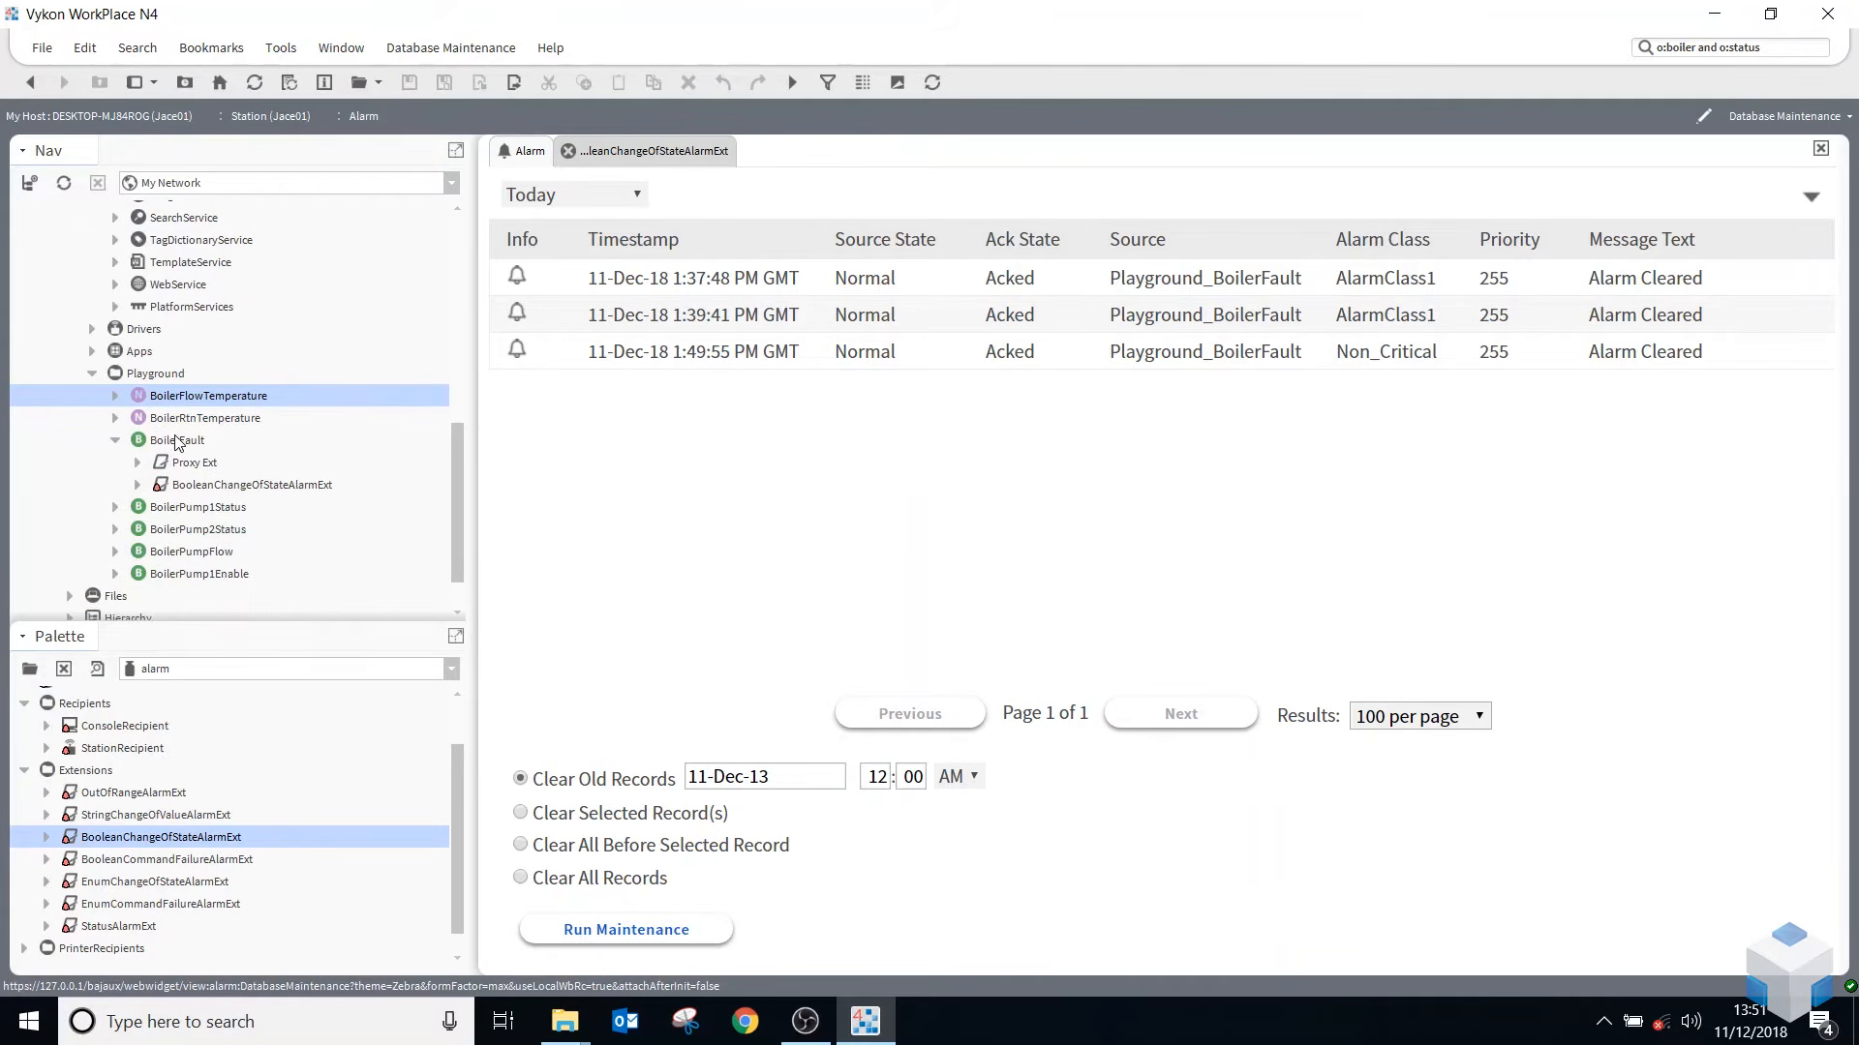
{"action": "left_click", "coordinate": [175, 441]}
{"action": "left_click", "coordinate": [223, 486]}
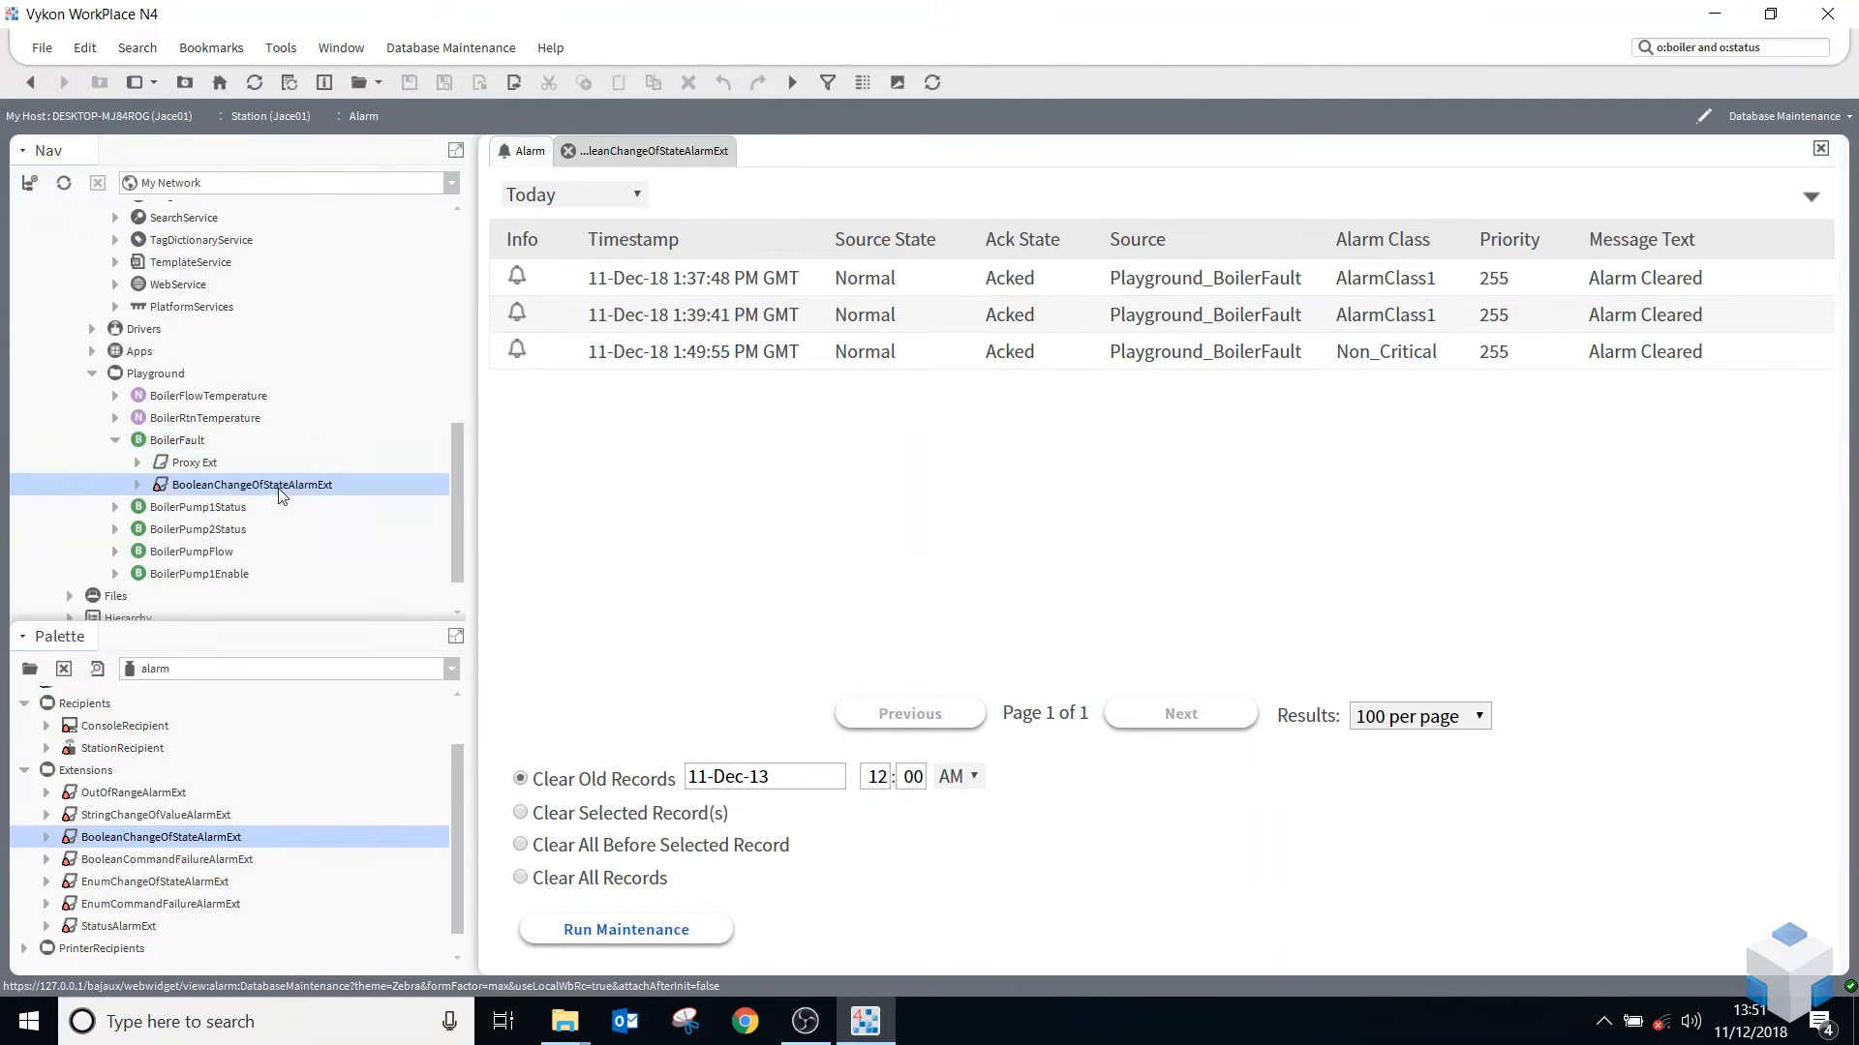
{"action": "left_click_drag", "start_coordinate": [265, 489], "coordinate": [201, 507]}
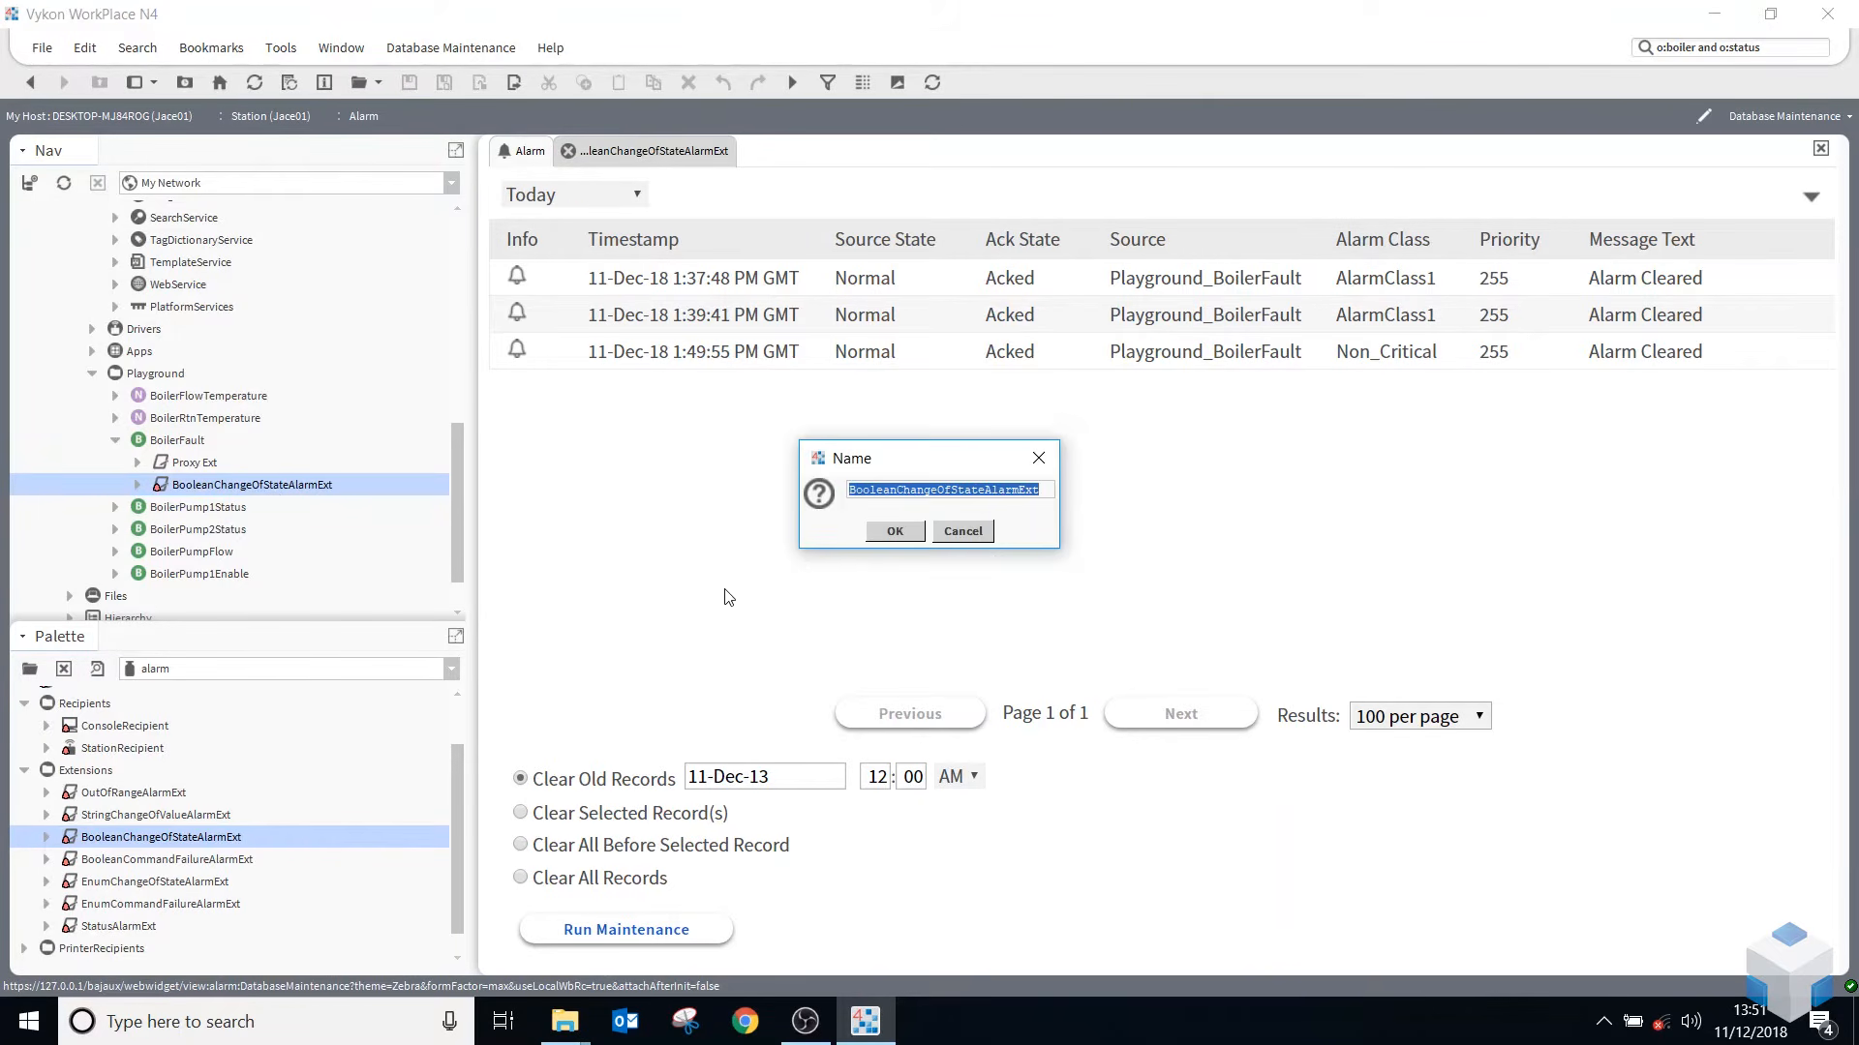
{"action": "left_click", "coordinate": [891, 536]}
- Examine the copied extension's properties on BoilerPump1Status, including Alarm Class, Offnormal Algorithm and the alarm texts
{"action": "left_click", "coordinate": [115, 507]}
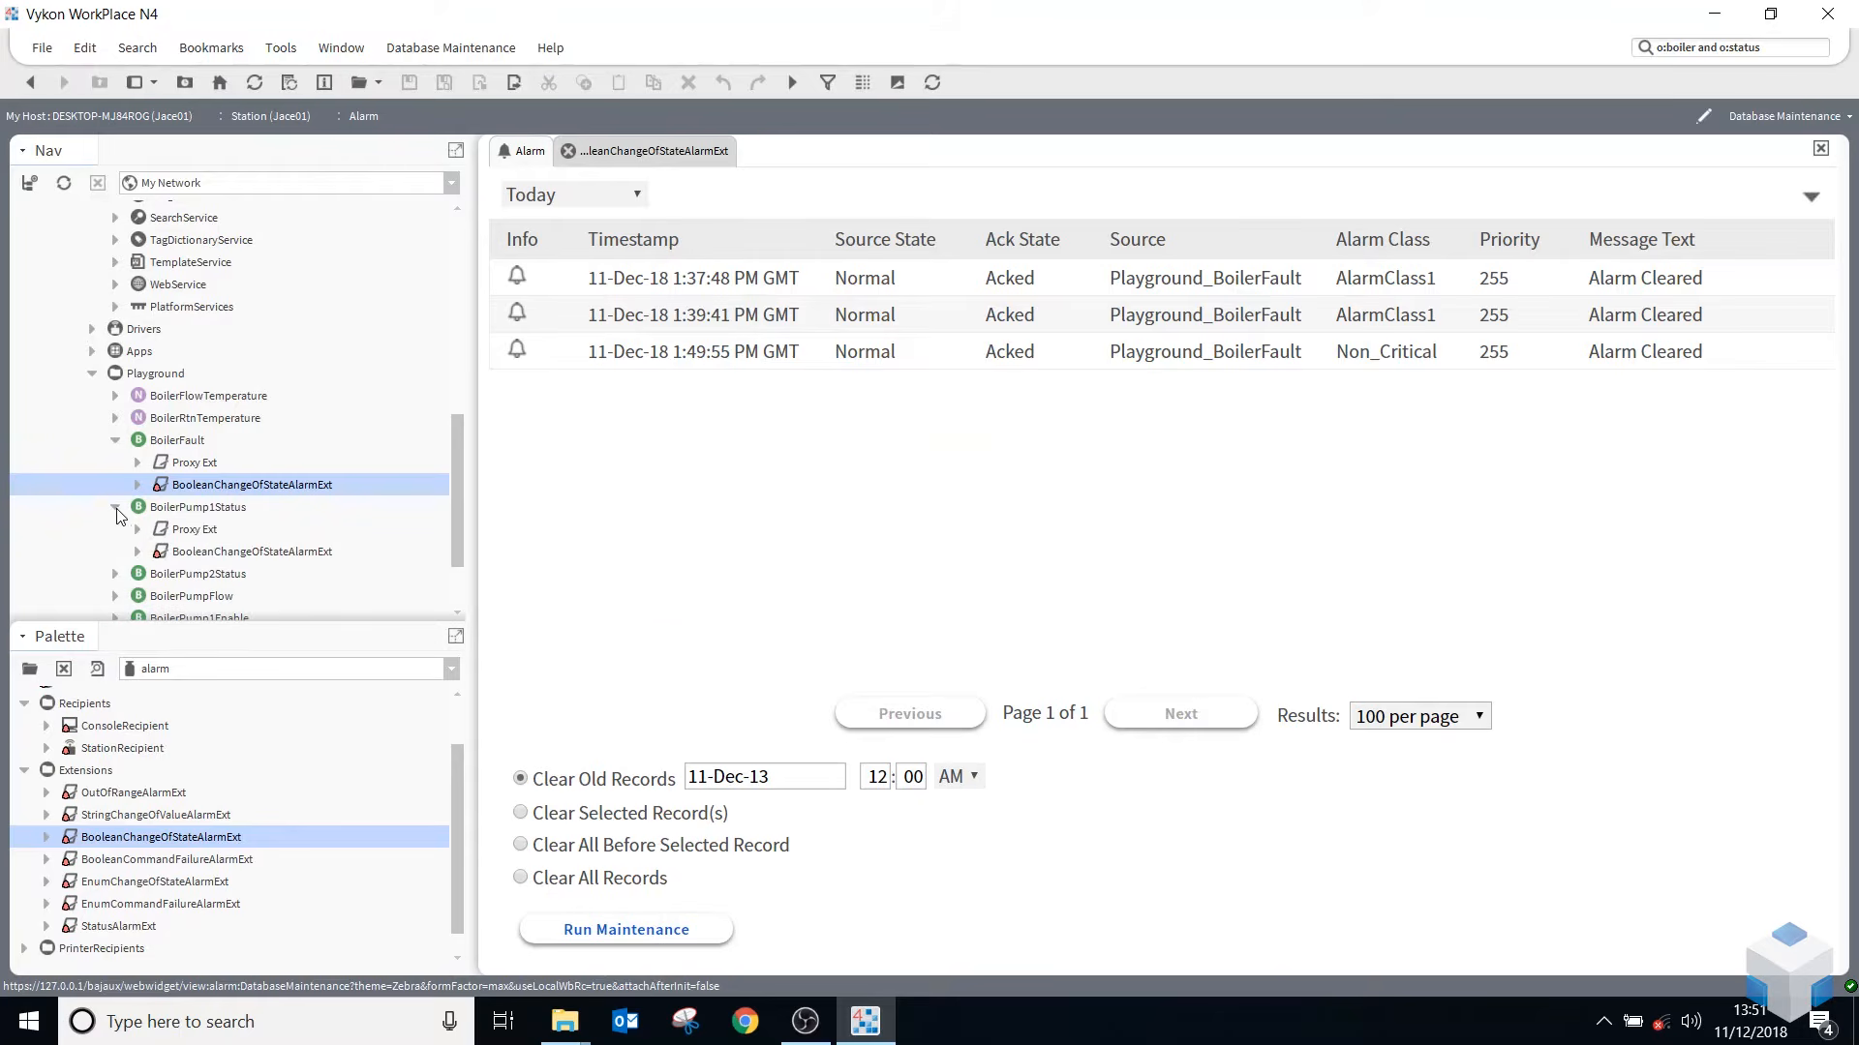
{"action": "double_click", "coordinate": [236, 552]}
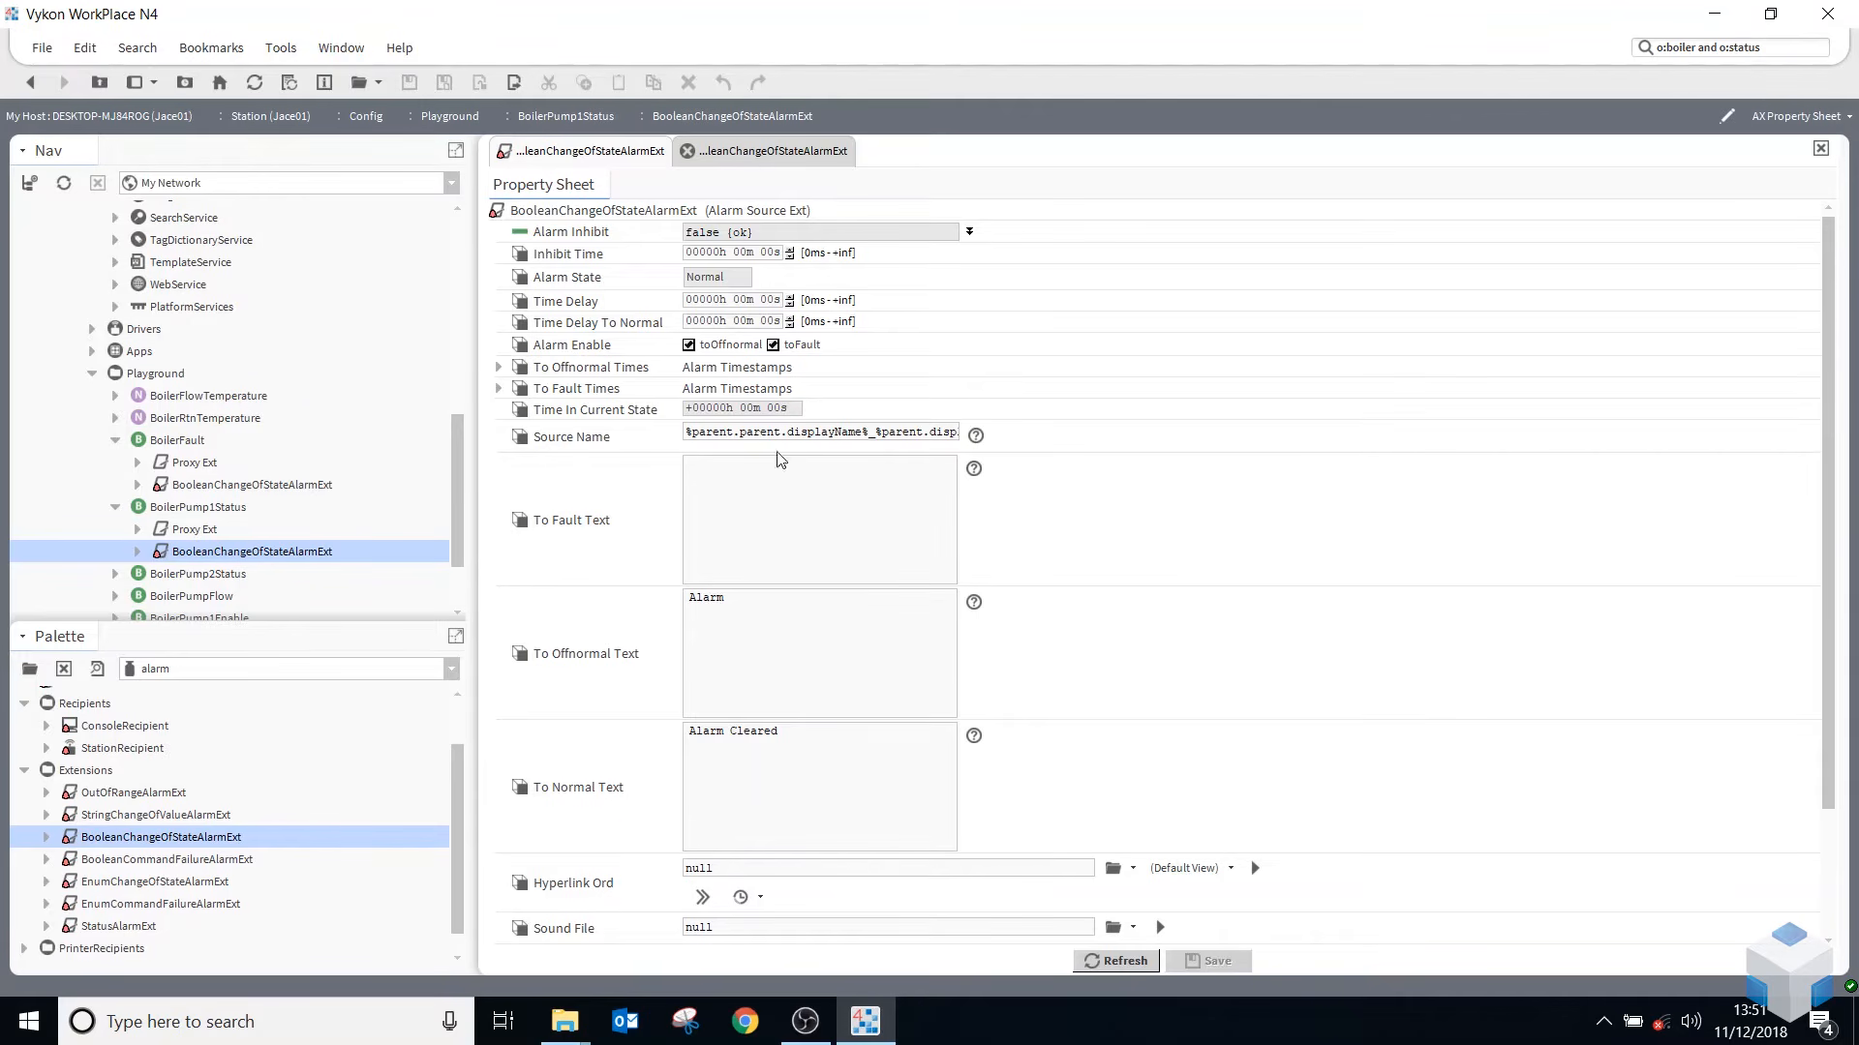
{"action": "scroll", "coordinate": [755, 552], "scroll_direction": "down", "scroll_amount": 3}
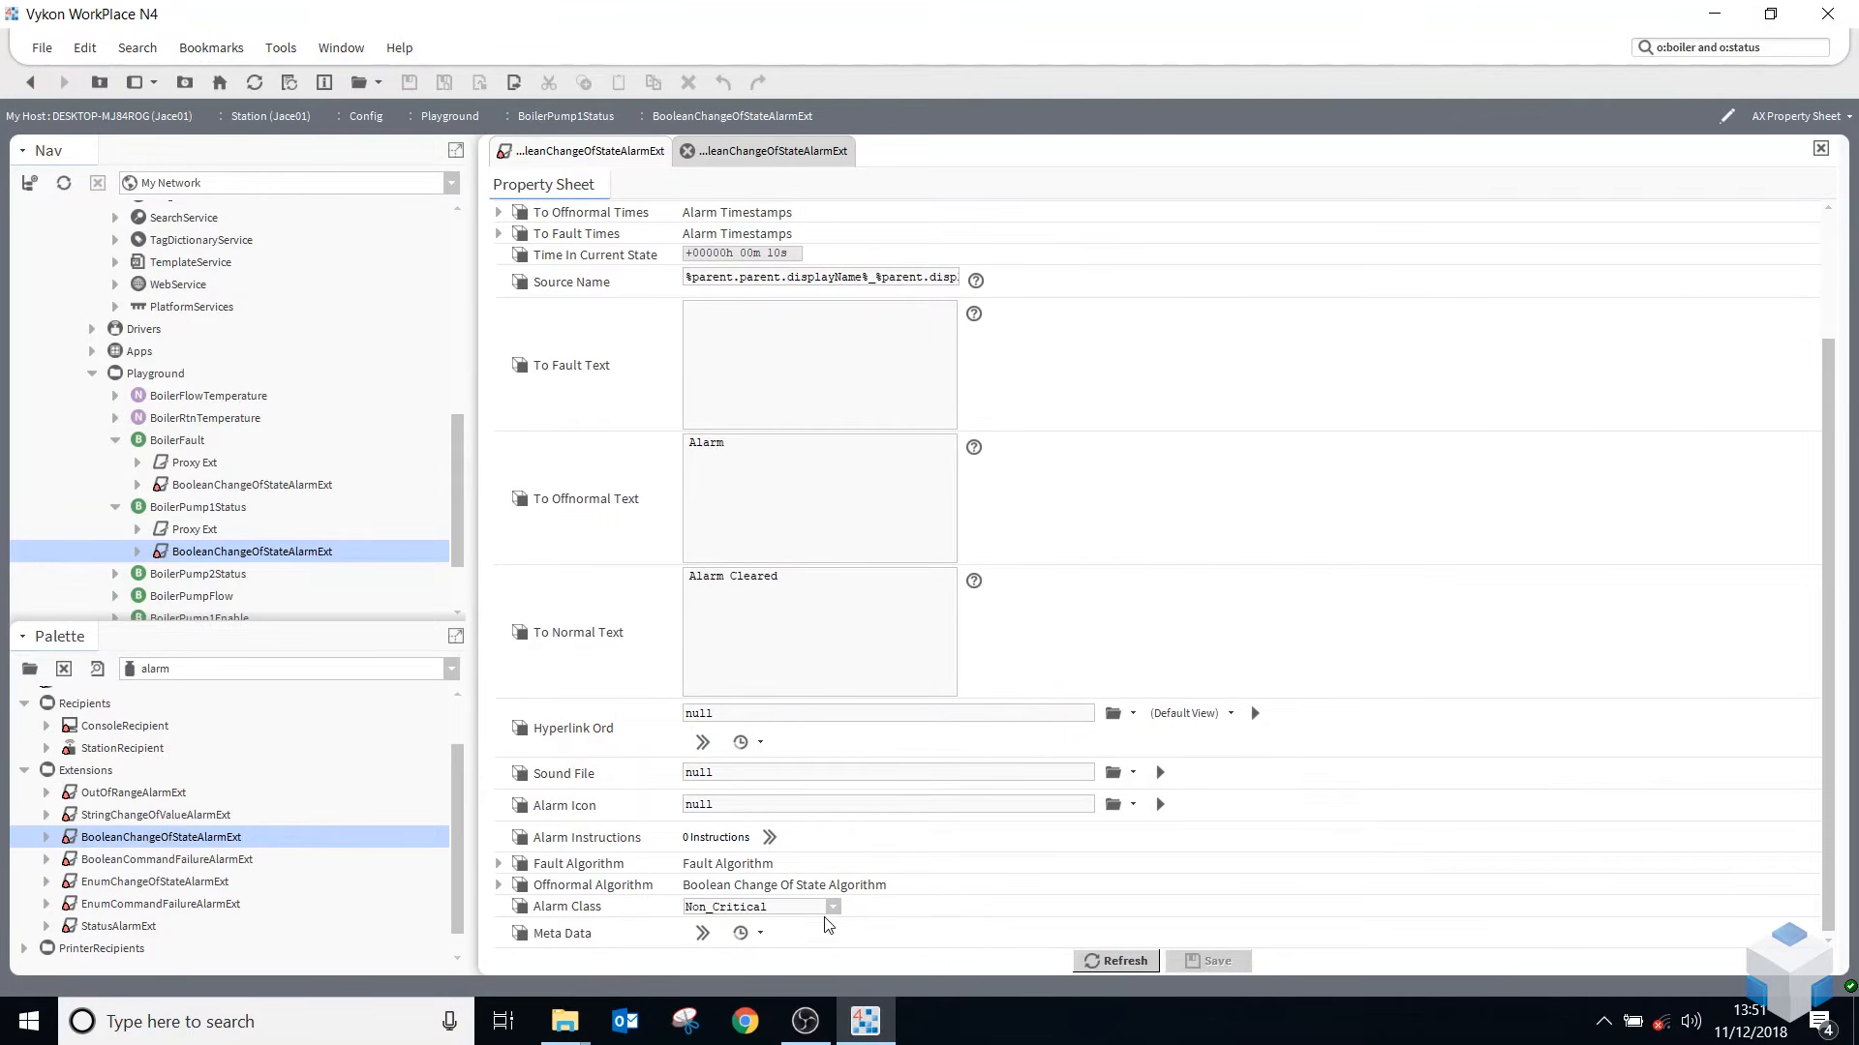
{"action": "left_click", "coordinate": [498, 886]}
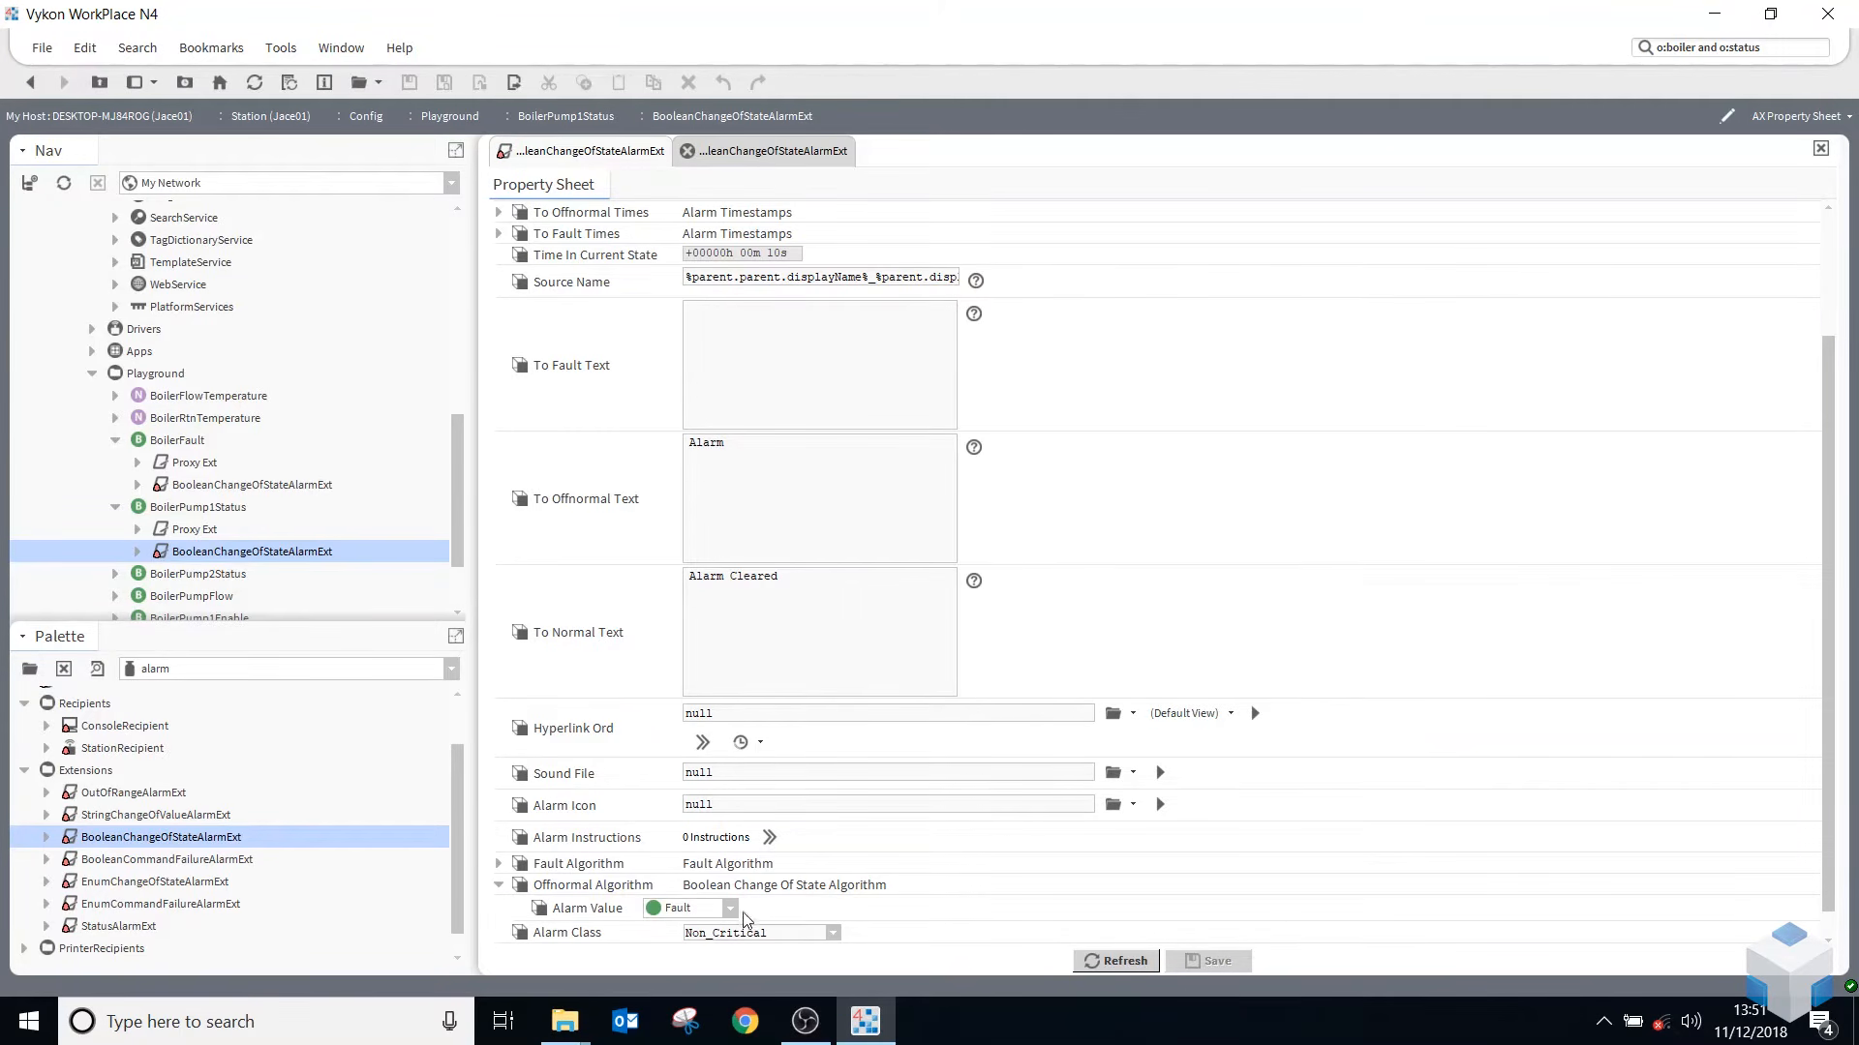
{"action": "left_click_drag", "start_coordinate": [845, 580], "coordinate": [556, 585]}
{"action": "left_click_drag", "start_coordinate": [776, 452], "coordinate": [596, 428]}
{"action": "left_click_drag", "start_coordinate": [796, 594], "coordinate": [652, 604]}
- Copy the BooleanChangeOfStateAlarmExt from BoilerPump1Status onto BoilerPump2Status, keeping the default name, and expand that point
{"action": "left_click_drag", "start_coordinate": [215, 557], "coordinate": [194, 579]}
{"action": "left_click", "coordinate": [882, 528]}
{"action": "left_click", "coordinate": [115, 574]}
{"action": "scroll", "coordinate": [262, 556], "scroll_direction": "down", "scroll_amount": 2}
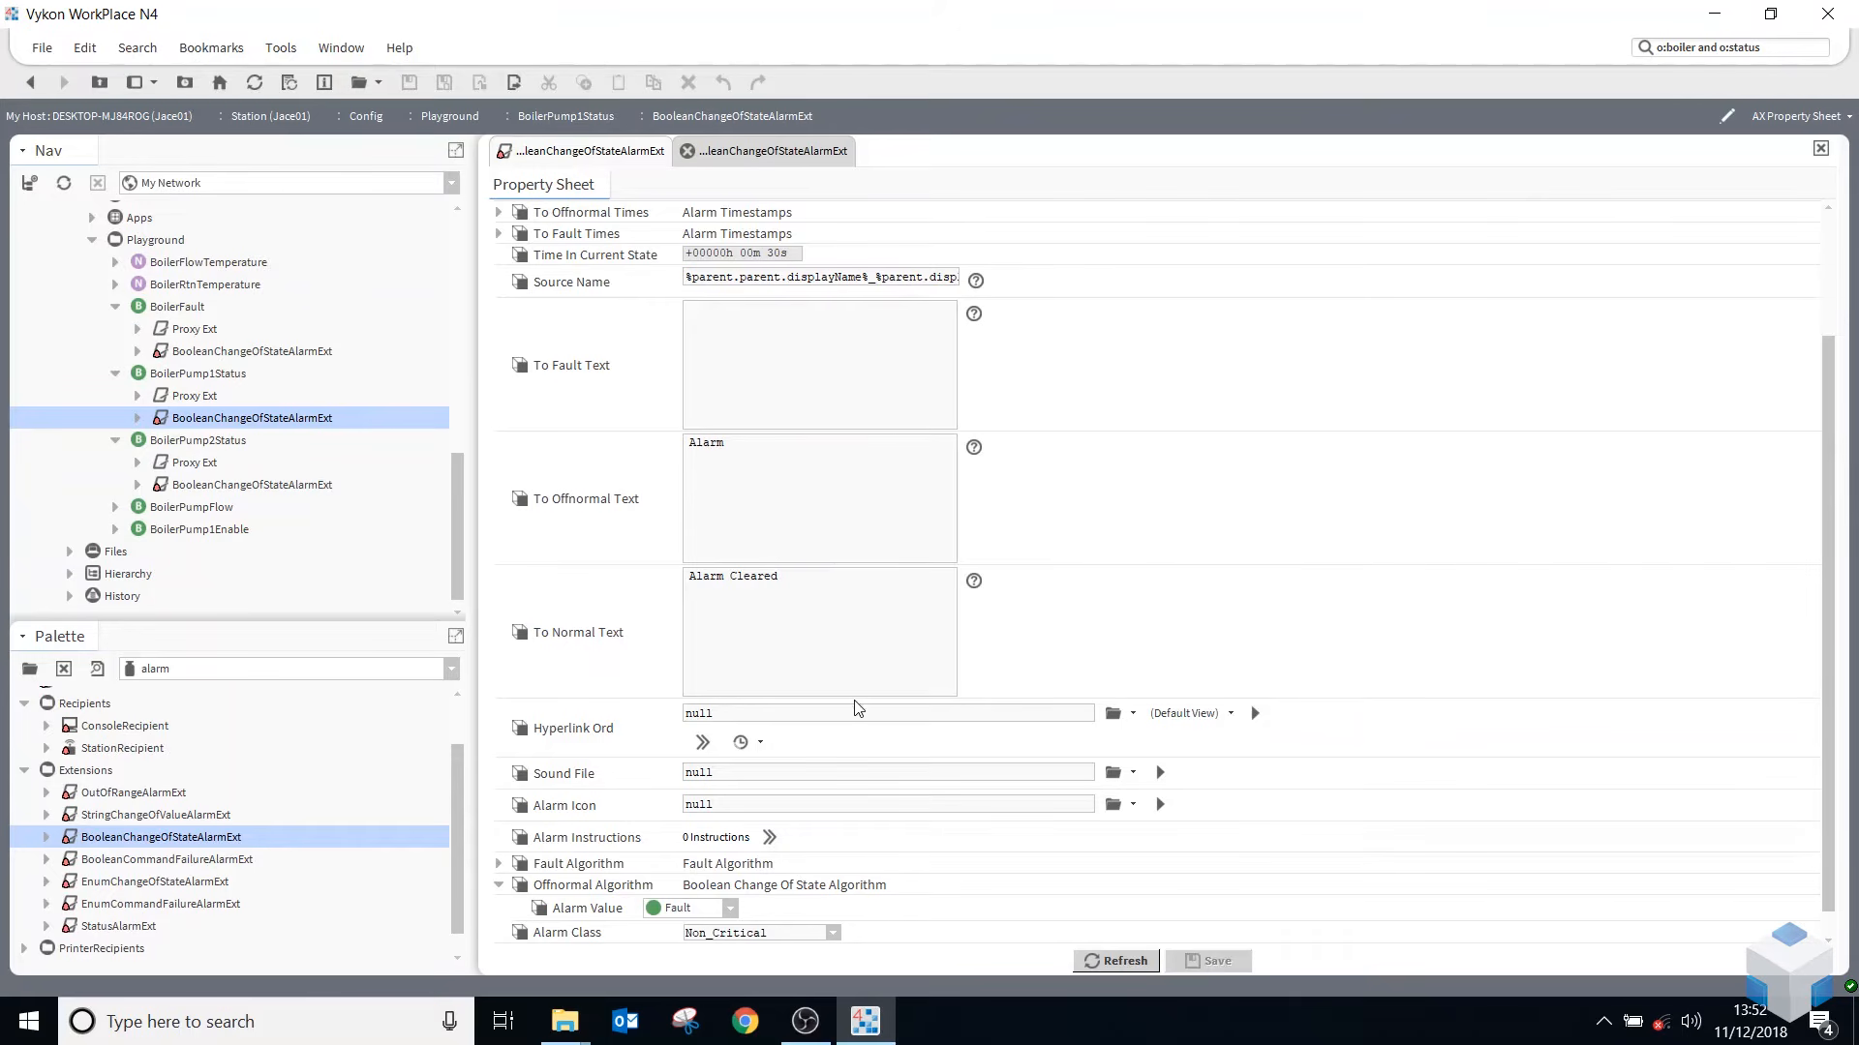
{"action": "scroll", "coordinate": [786, 905], "scroll_direction": "down", "scroll_amount": 1}
{"action": "scroll", "coordinate": [939, 572], "scroll_direction": "up", "scroll_amount": 5}
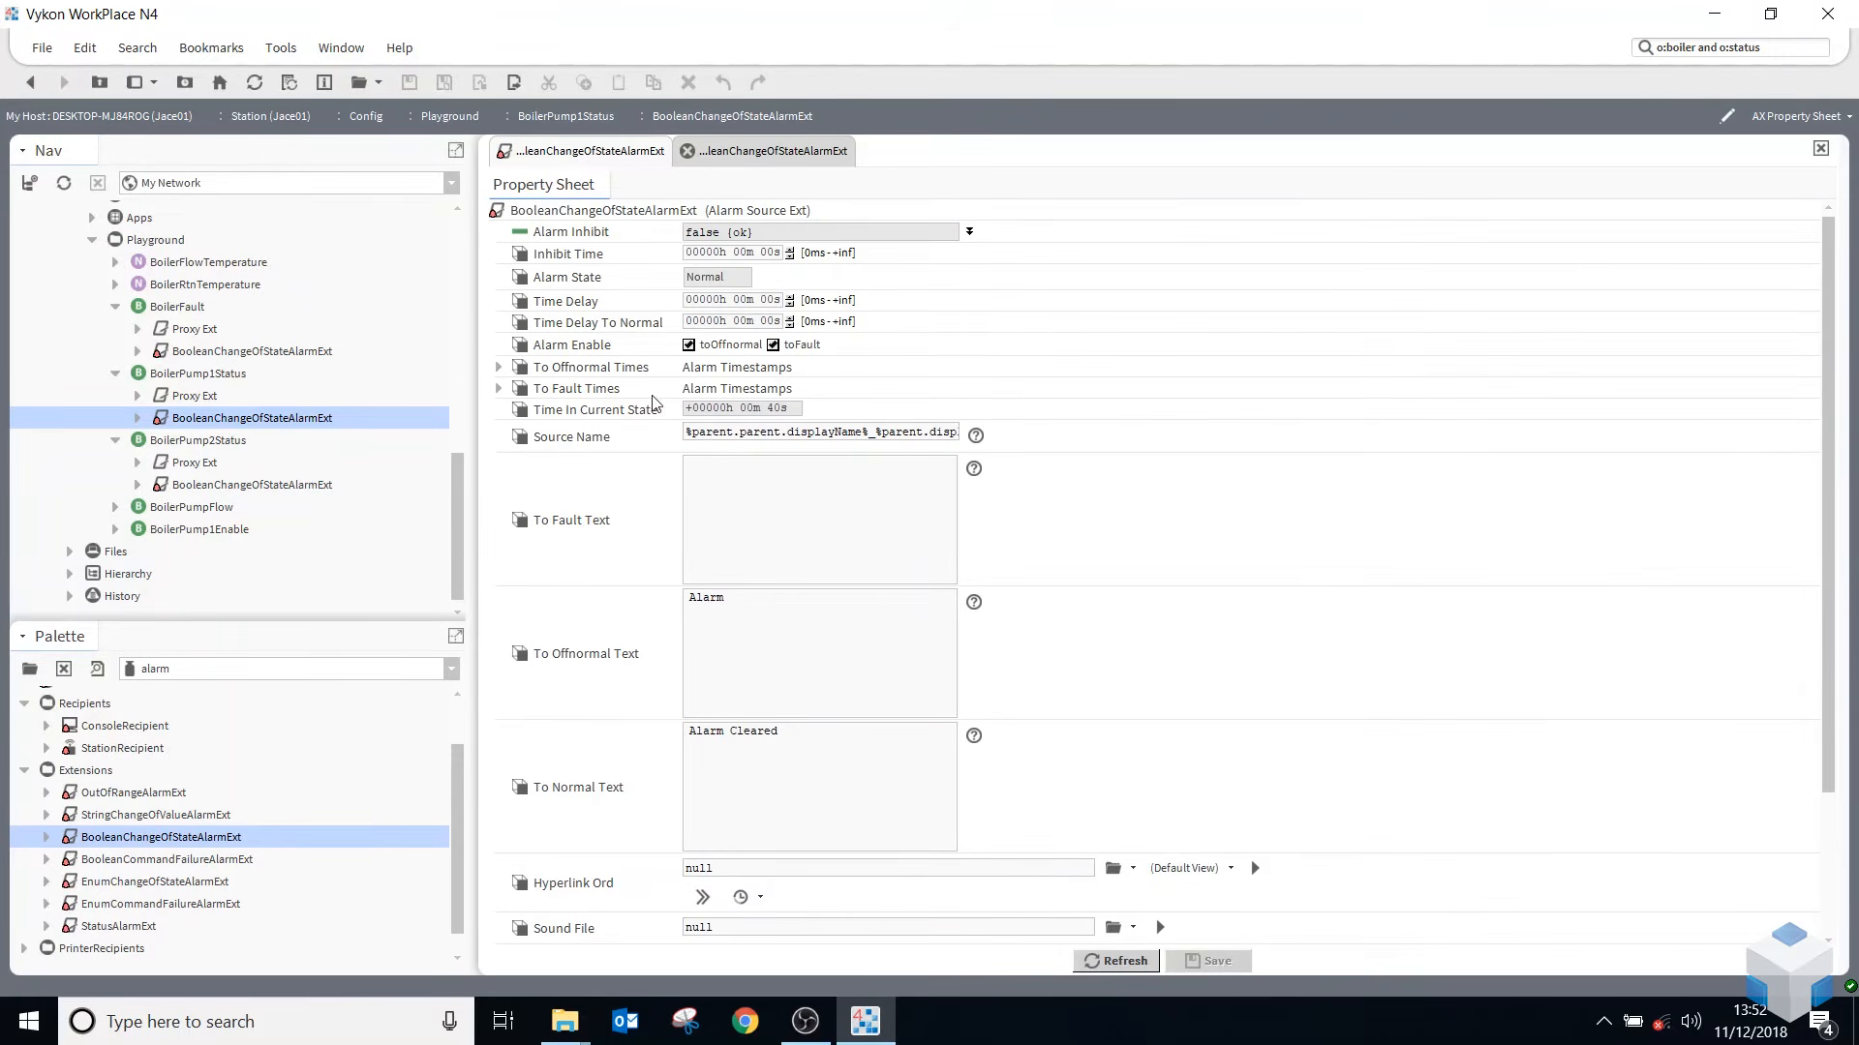
- Collapse the expanded boolean points and add an OutOfRangeAlarmExt from the alarm palette to BoilerFlowTemperature, keeping its default name
{"action": "left_click", "coordinate": [115, 306]}
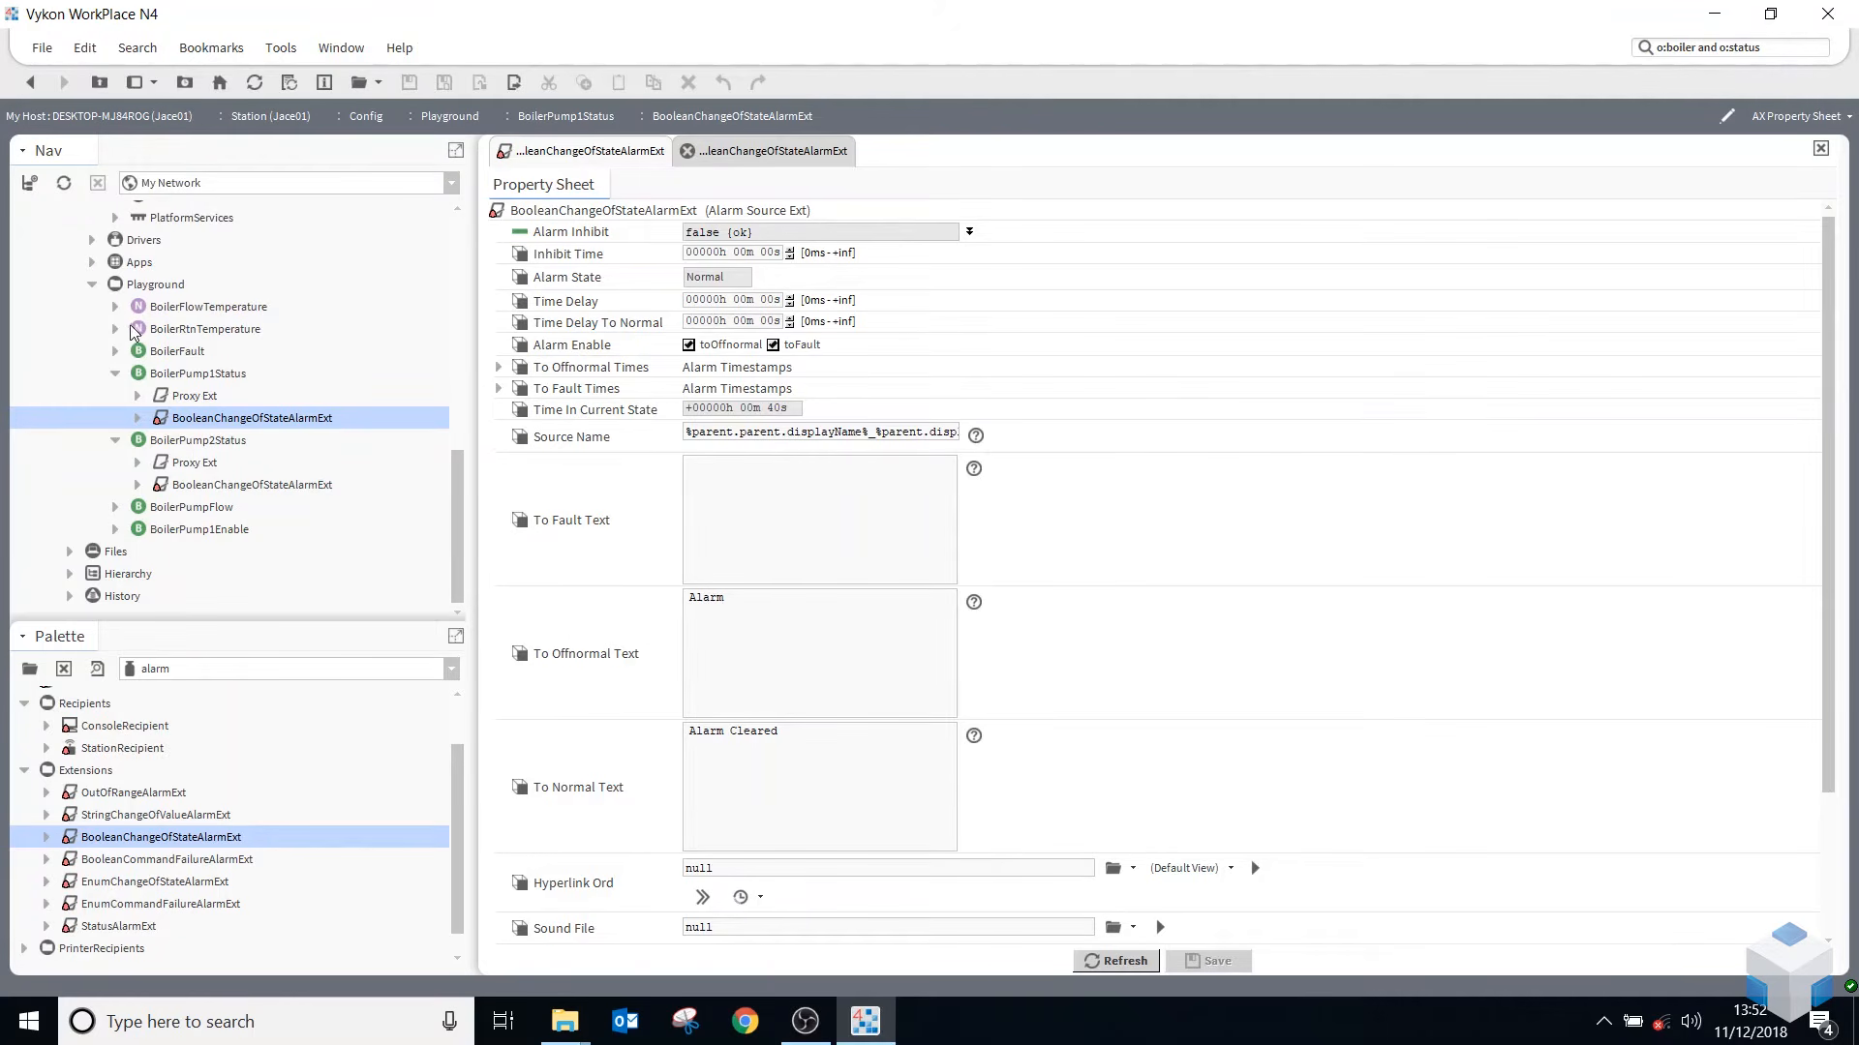
{"action": "left_click", "coordinate": [115, 372]}
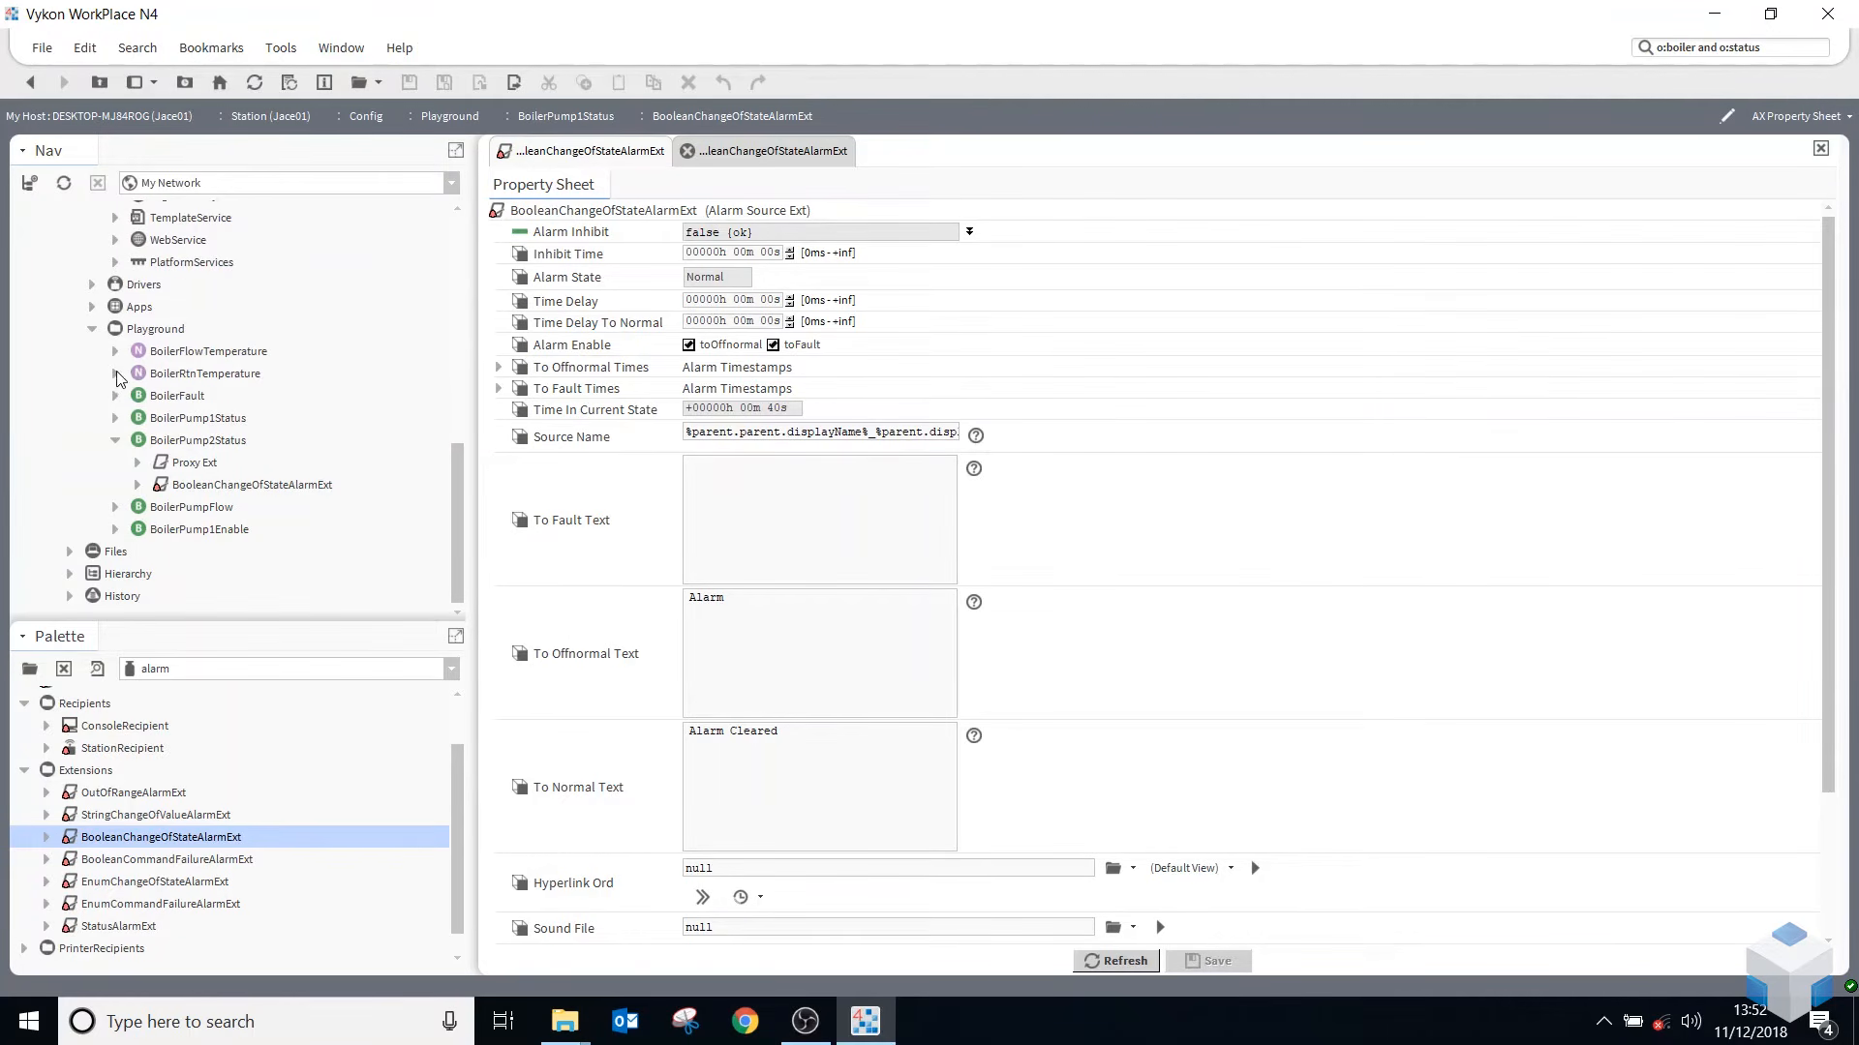
{"action": "left_click", "coordinate": [116, 441]}
{"action": "left_click", "coordinate": [223, 396]}
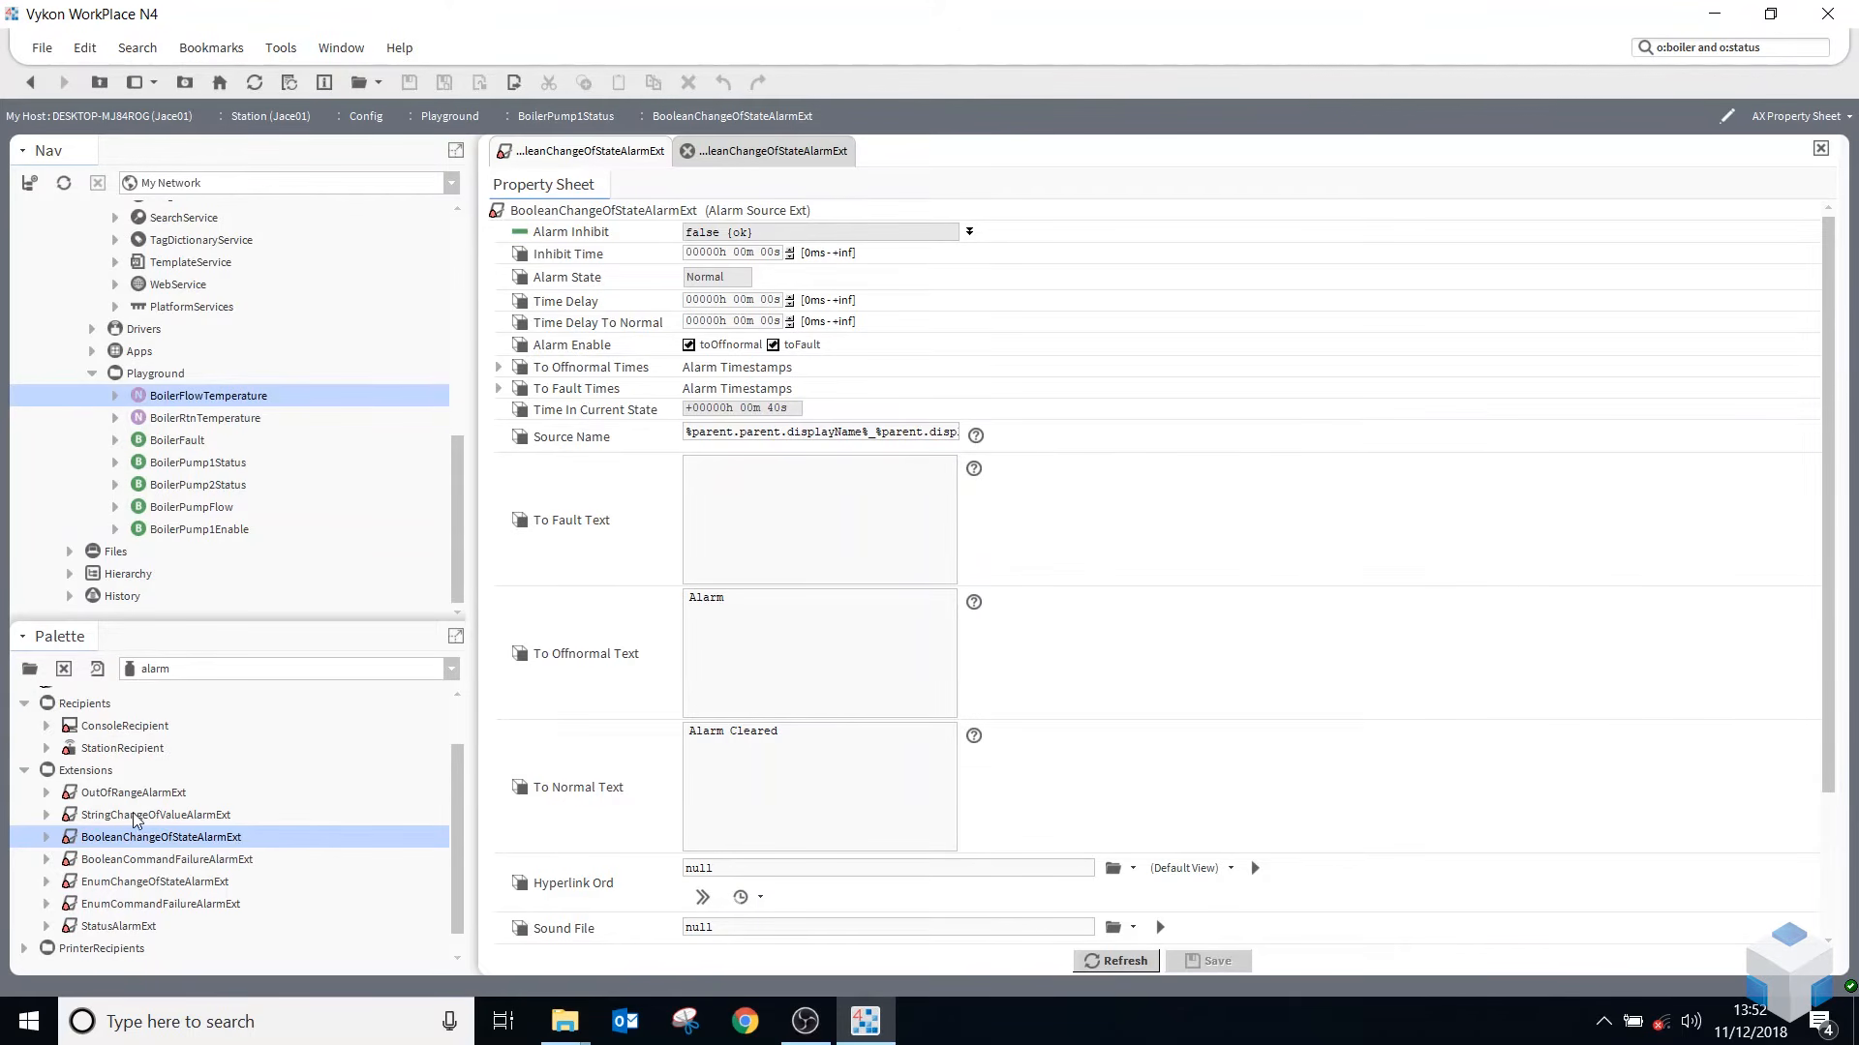
{"action": "left_click", "coordinate": [106, 793]}
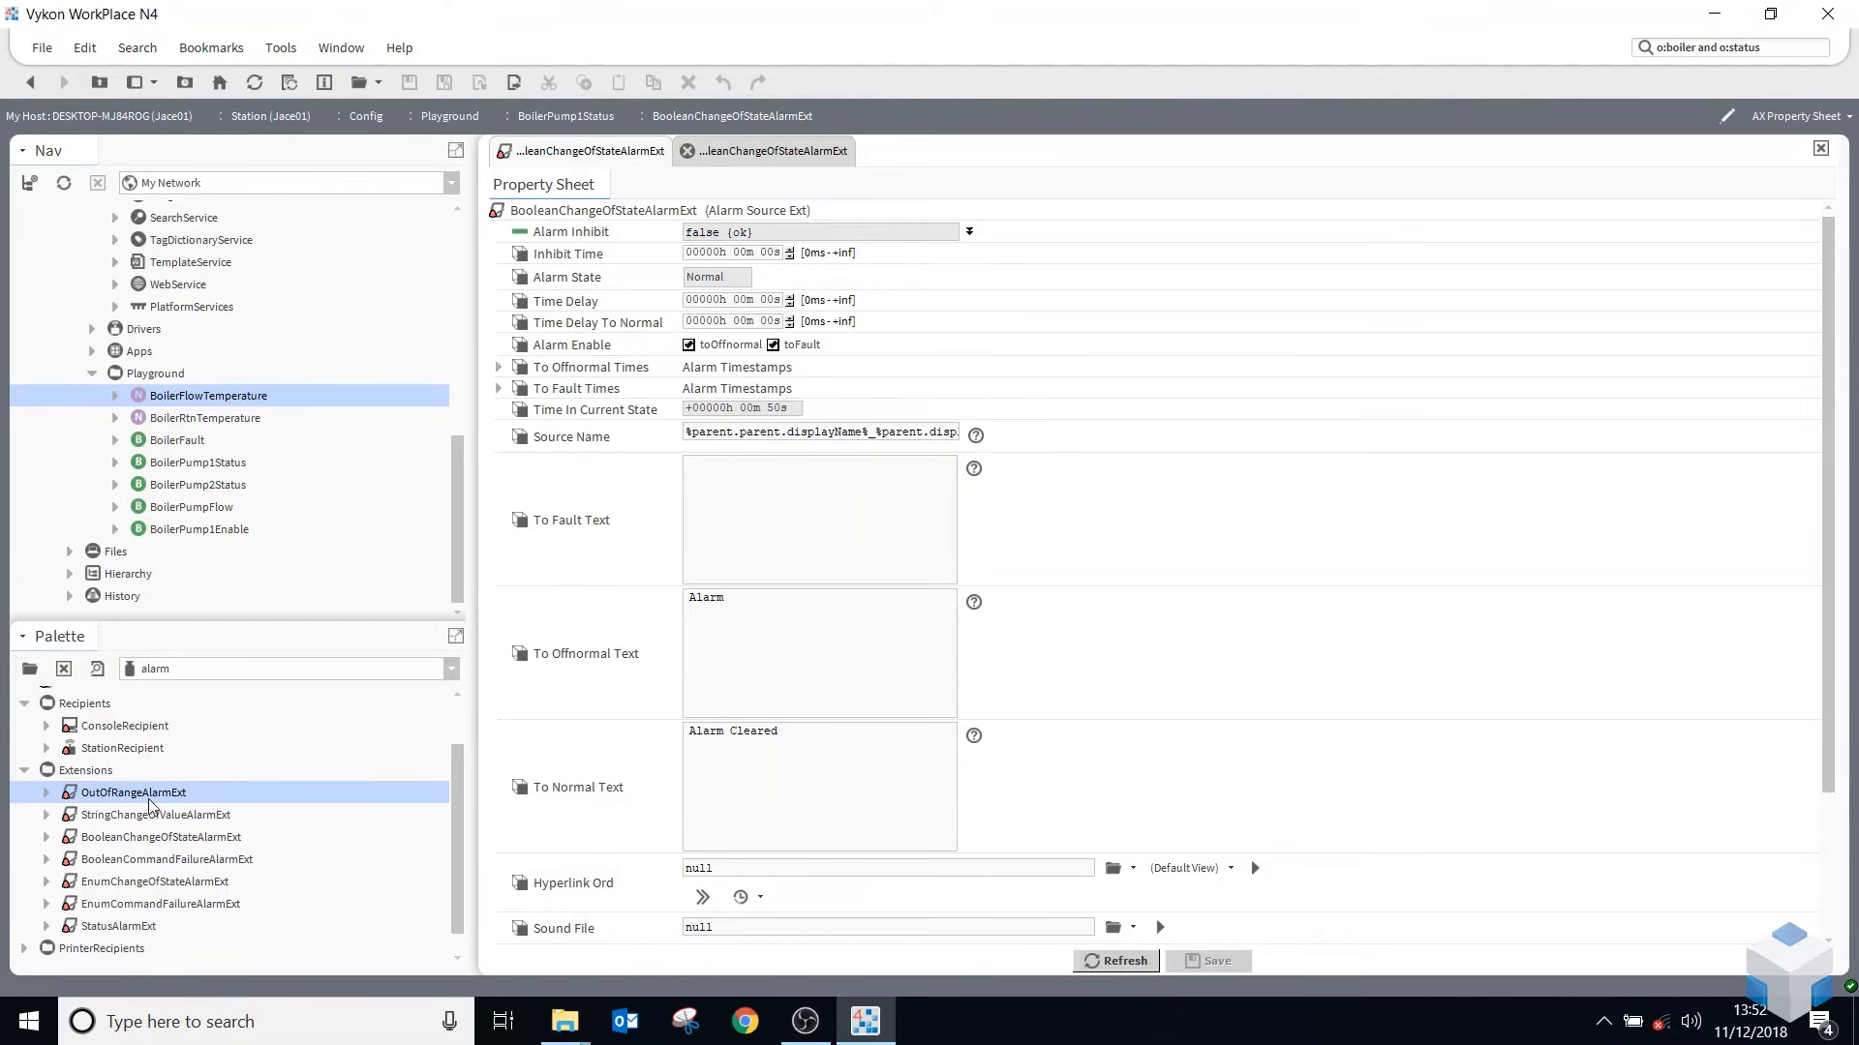
{"action": "left_click_drag", "start_coordinate": [158, 801], "coordinate": [189, 405]}
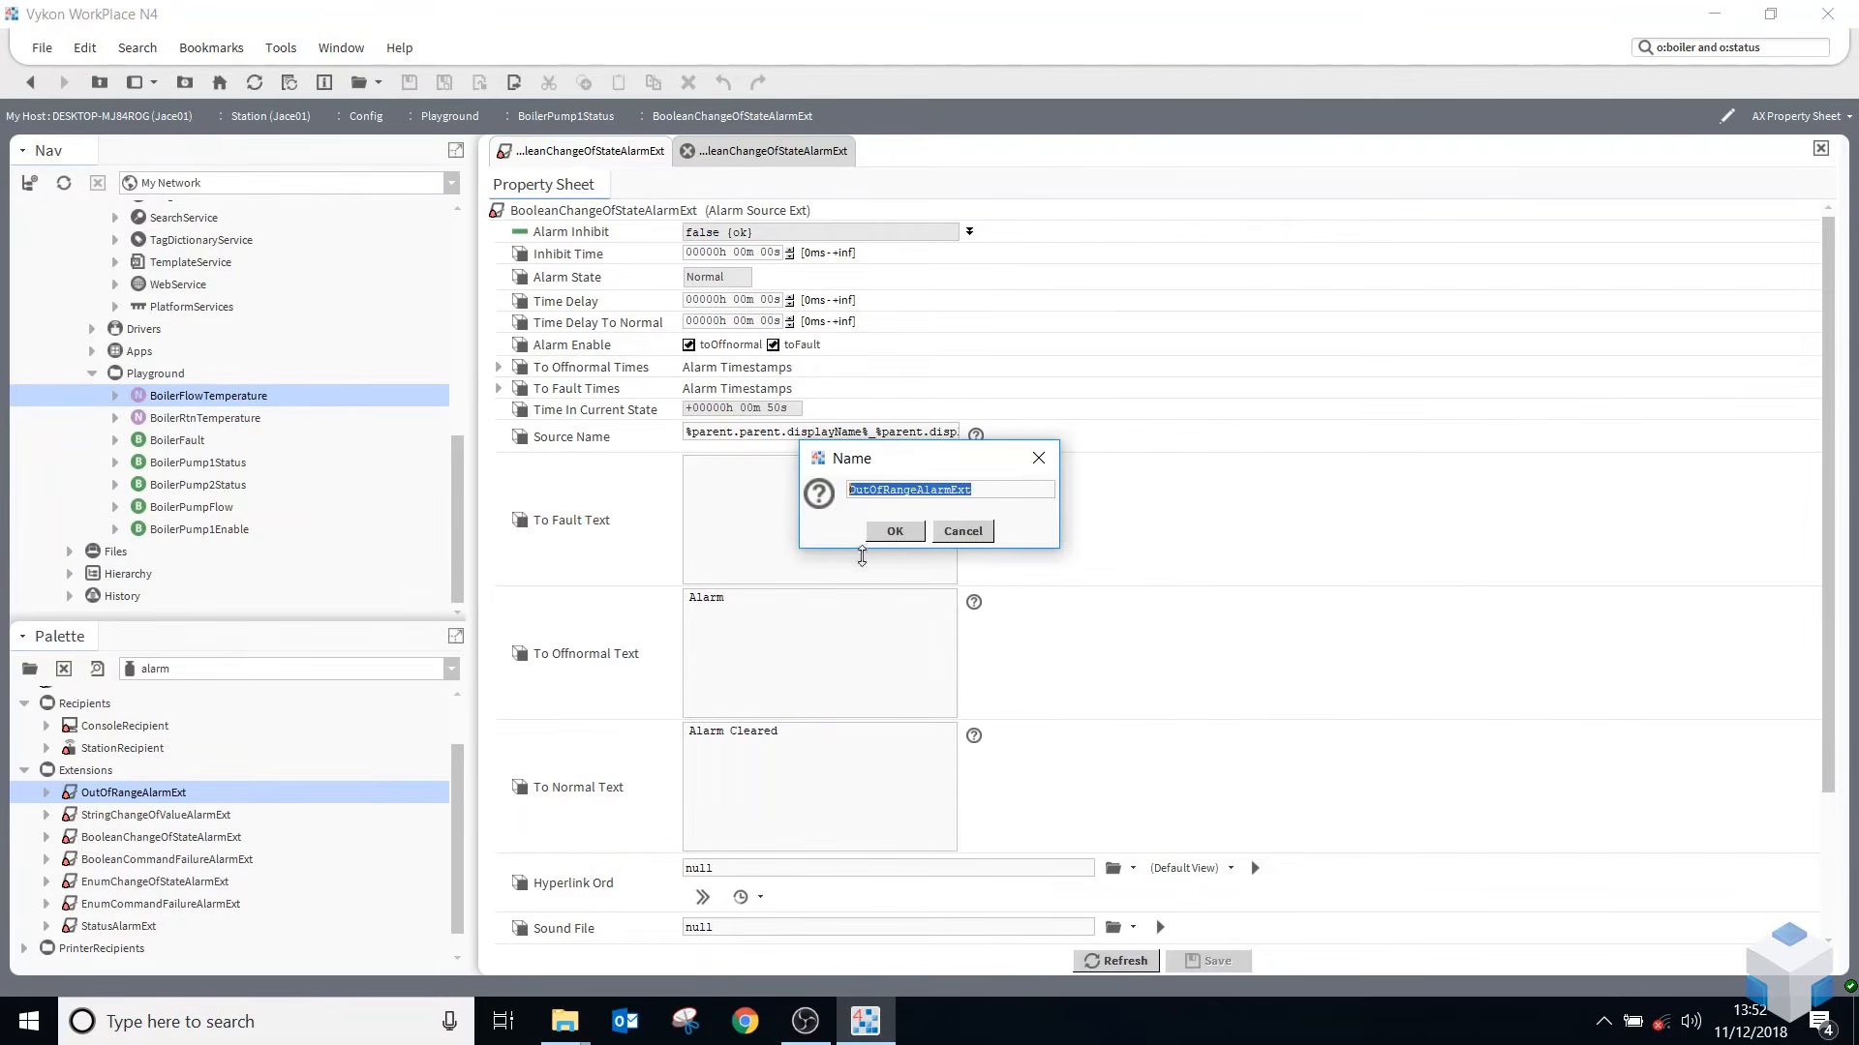
{"action": "left_click", "coordinate": [894, 531]}
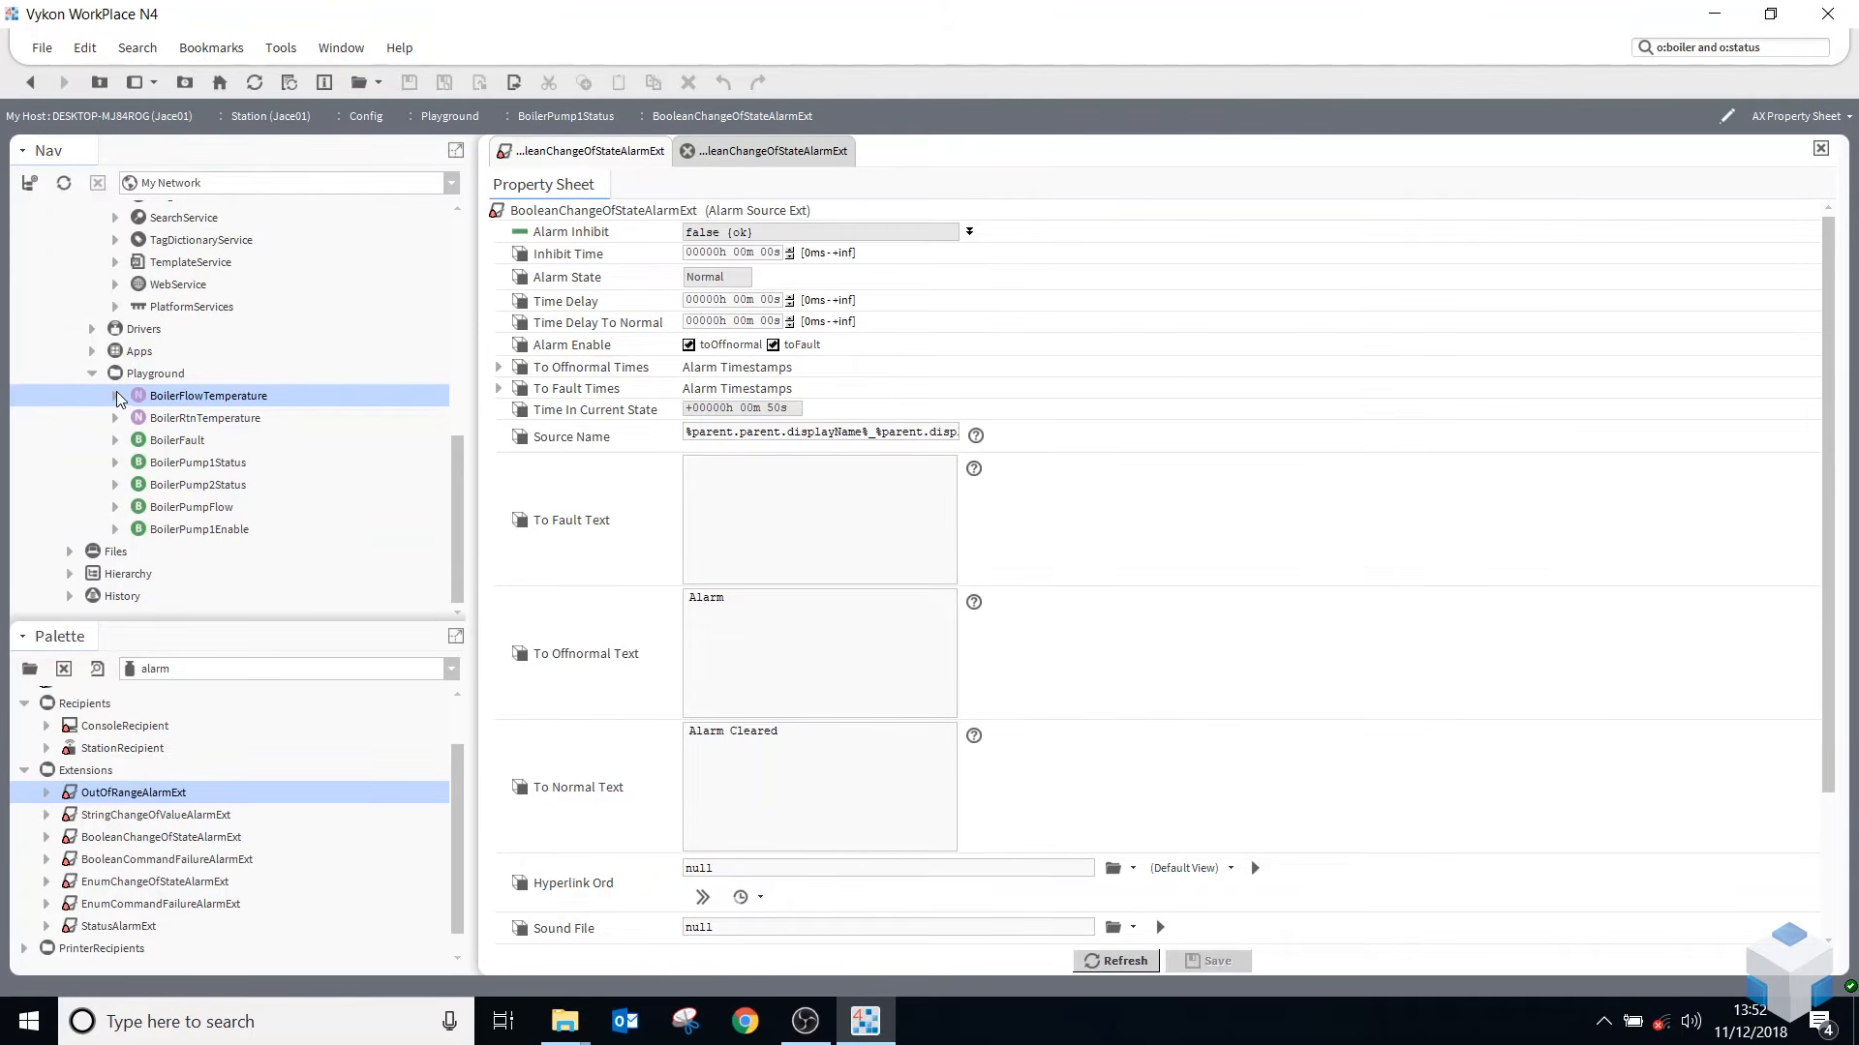
- Inspect the full Source Name format and open the OutOfRangeAlarmExt under BoilerFlowTemperature
{"action": "left_click_drag", "start_coordinate": [690, 429], "coordinate": [1237, 537]}
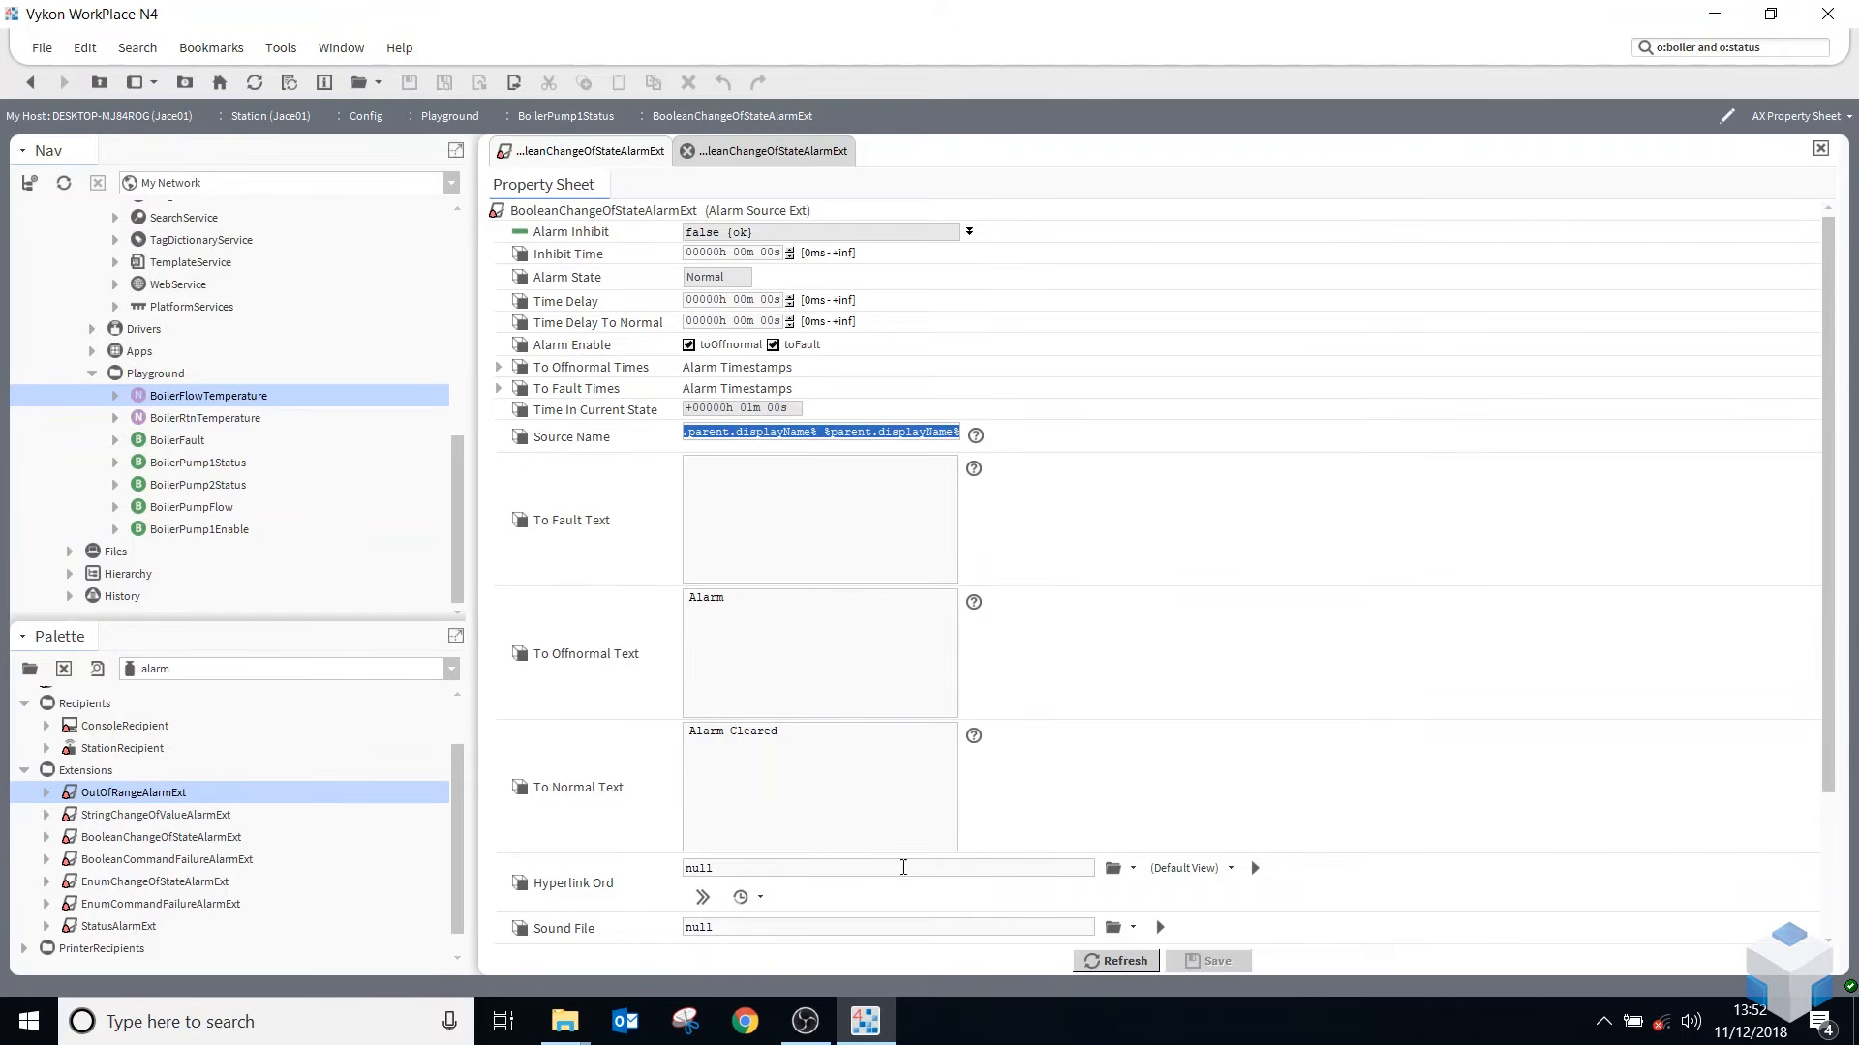
{"action": "left_click", "coordinate": [115, 395]}
{"action": "double_click", "coordinate": [229, 448]}
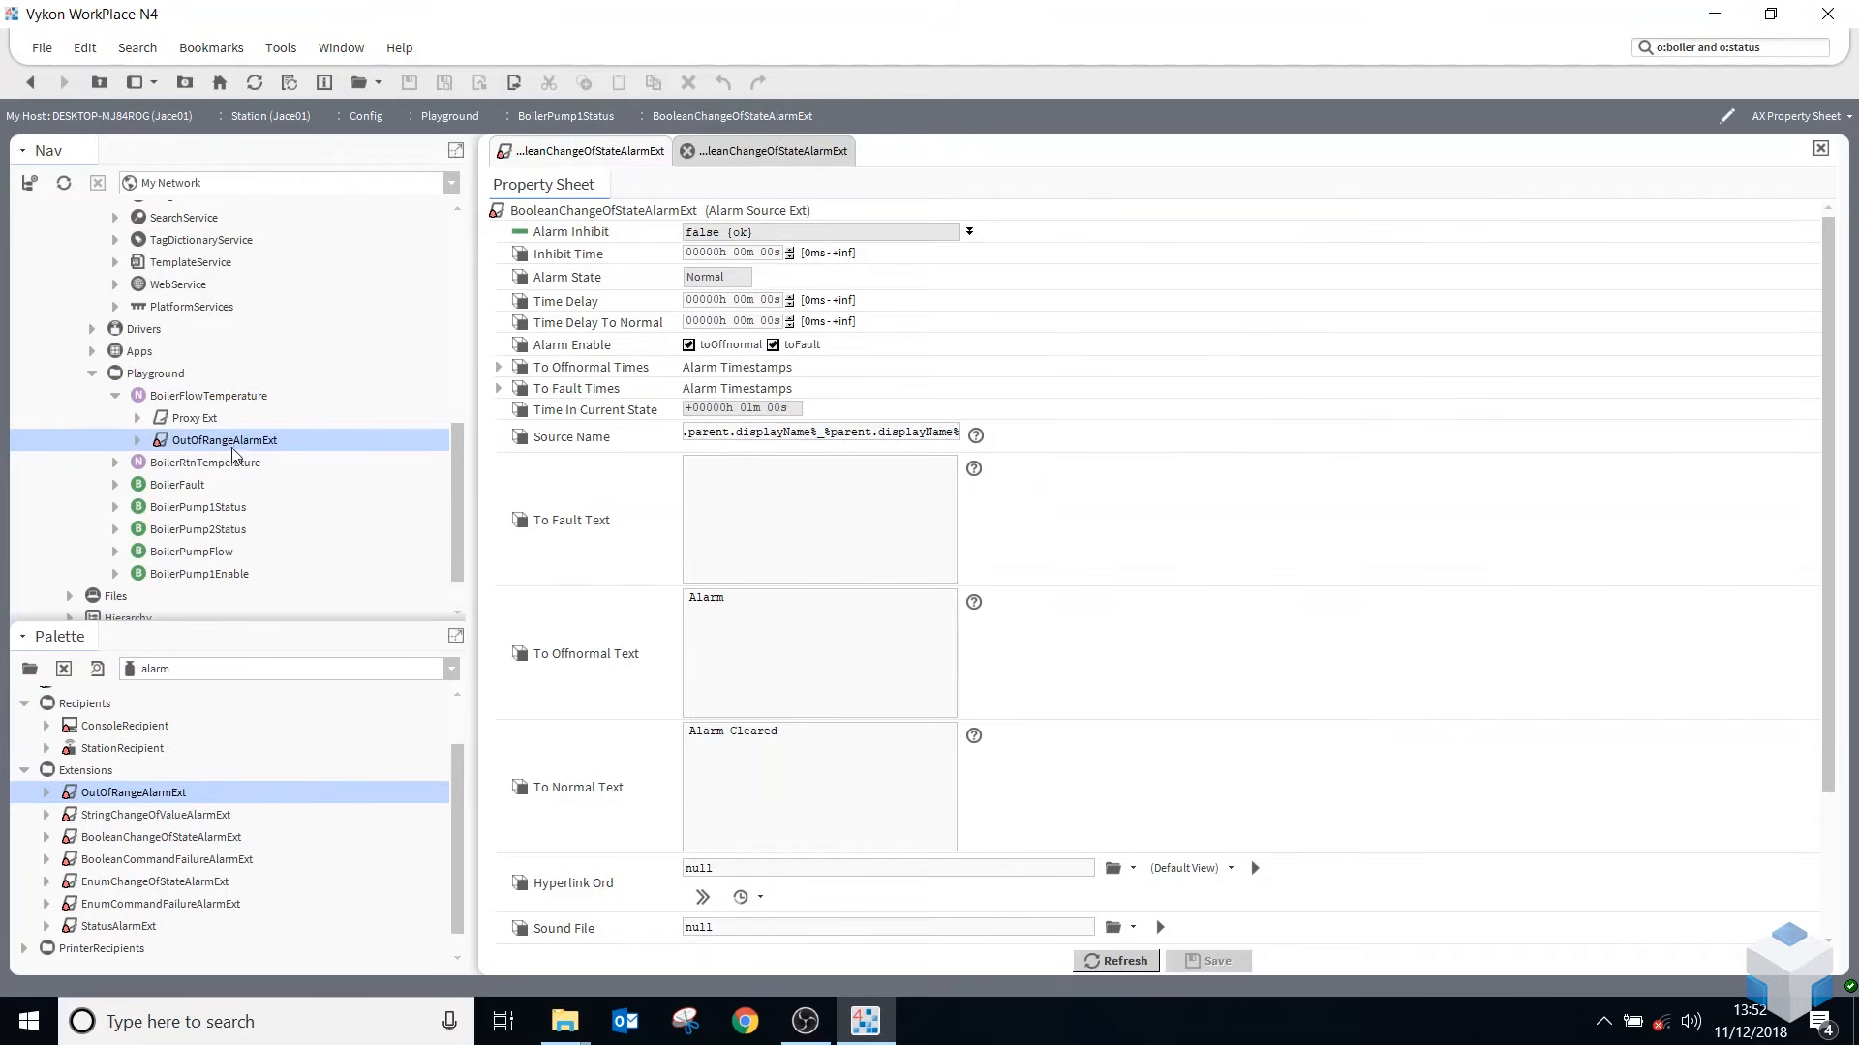
- Set the Source Name of BoilerFlowTemperature's OutOfRangeAlarmExt to %parent.parent.displayName%_%parent.displayName%
{"action": "scroll", "coordinate": [764, 493], "scroll_direction": "down", "scroll_amount": 5}
{"action": "scroll", "coordinate": [750, 651], "scroll_direction": "up", "scroll_amount": 5}
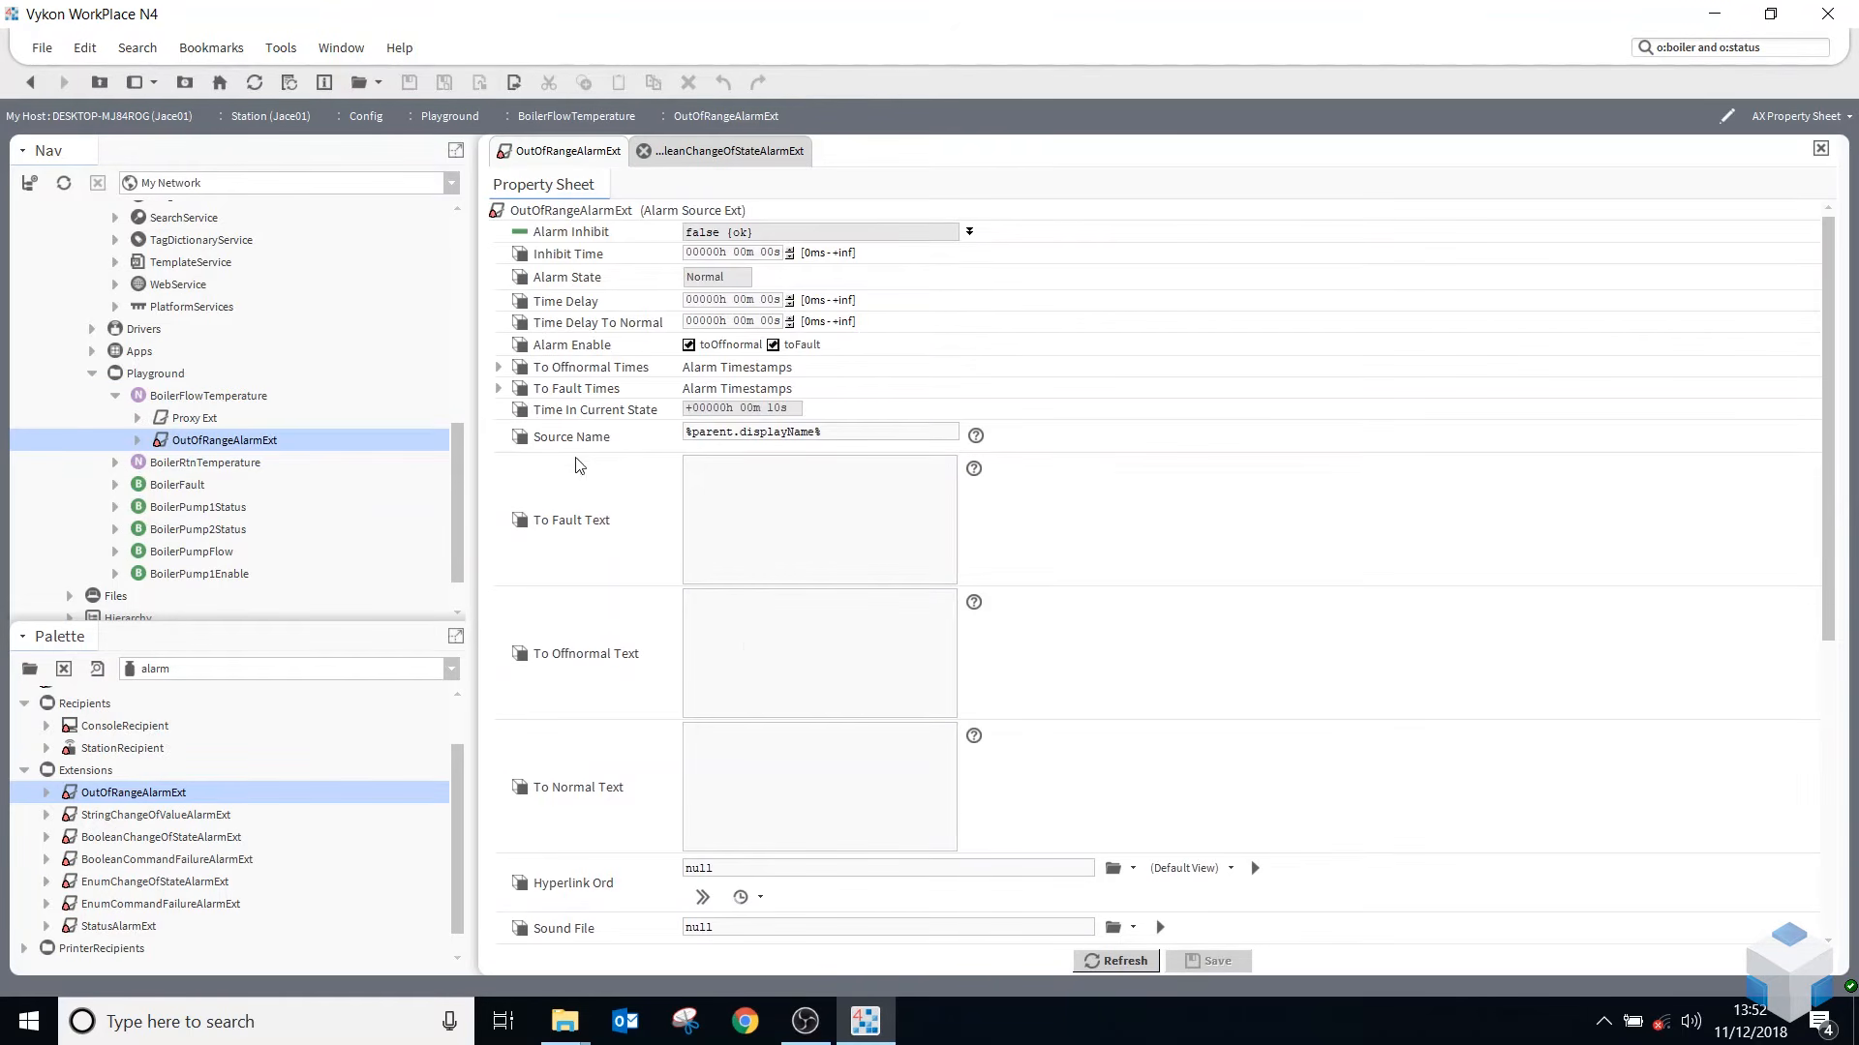
{"action": "left_click_drag", "start_coordinate": [818, 432], "coordinate": [518, 419]}
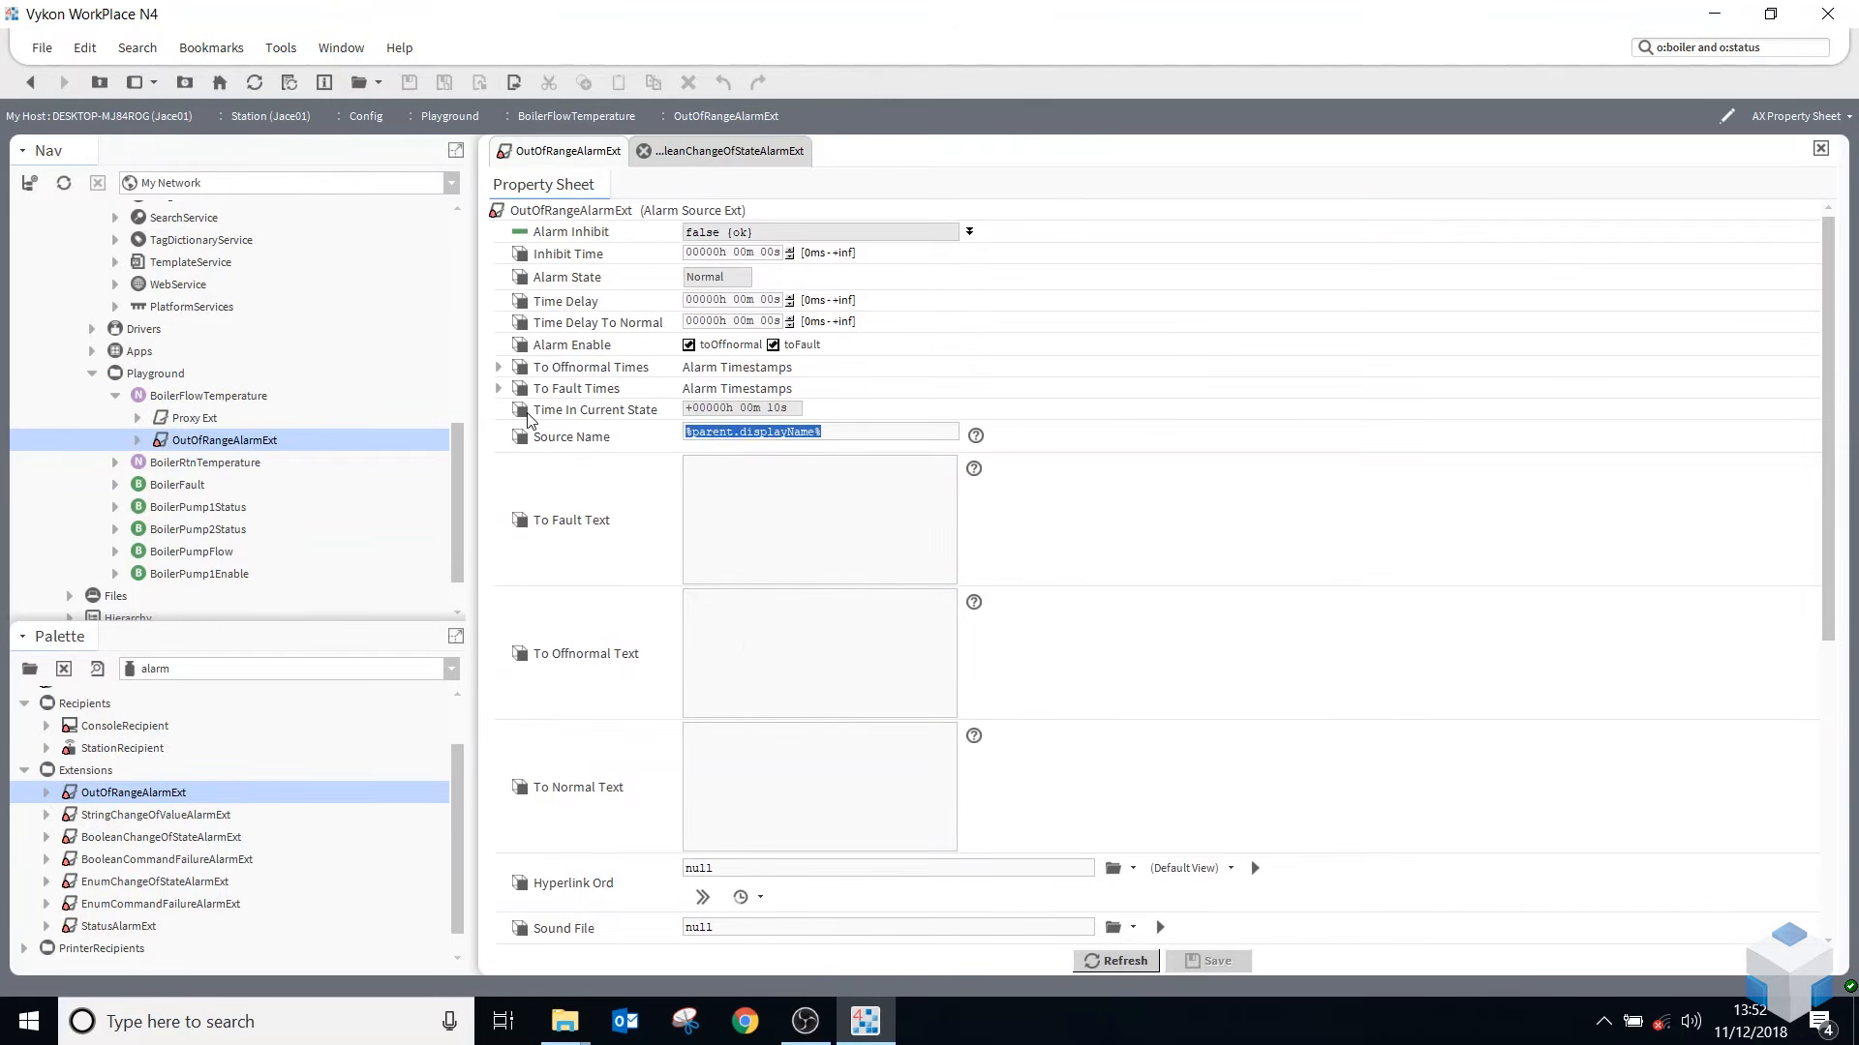
{"action": "type", "text": "%parent.displayName%_%parent.displayName%"}
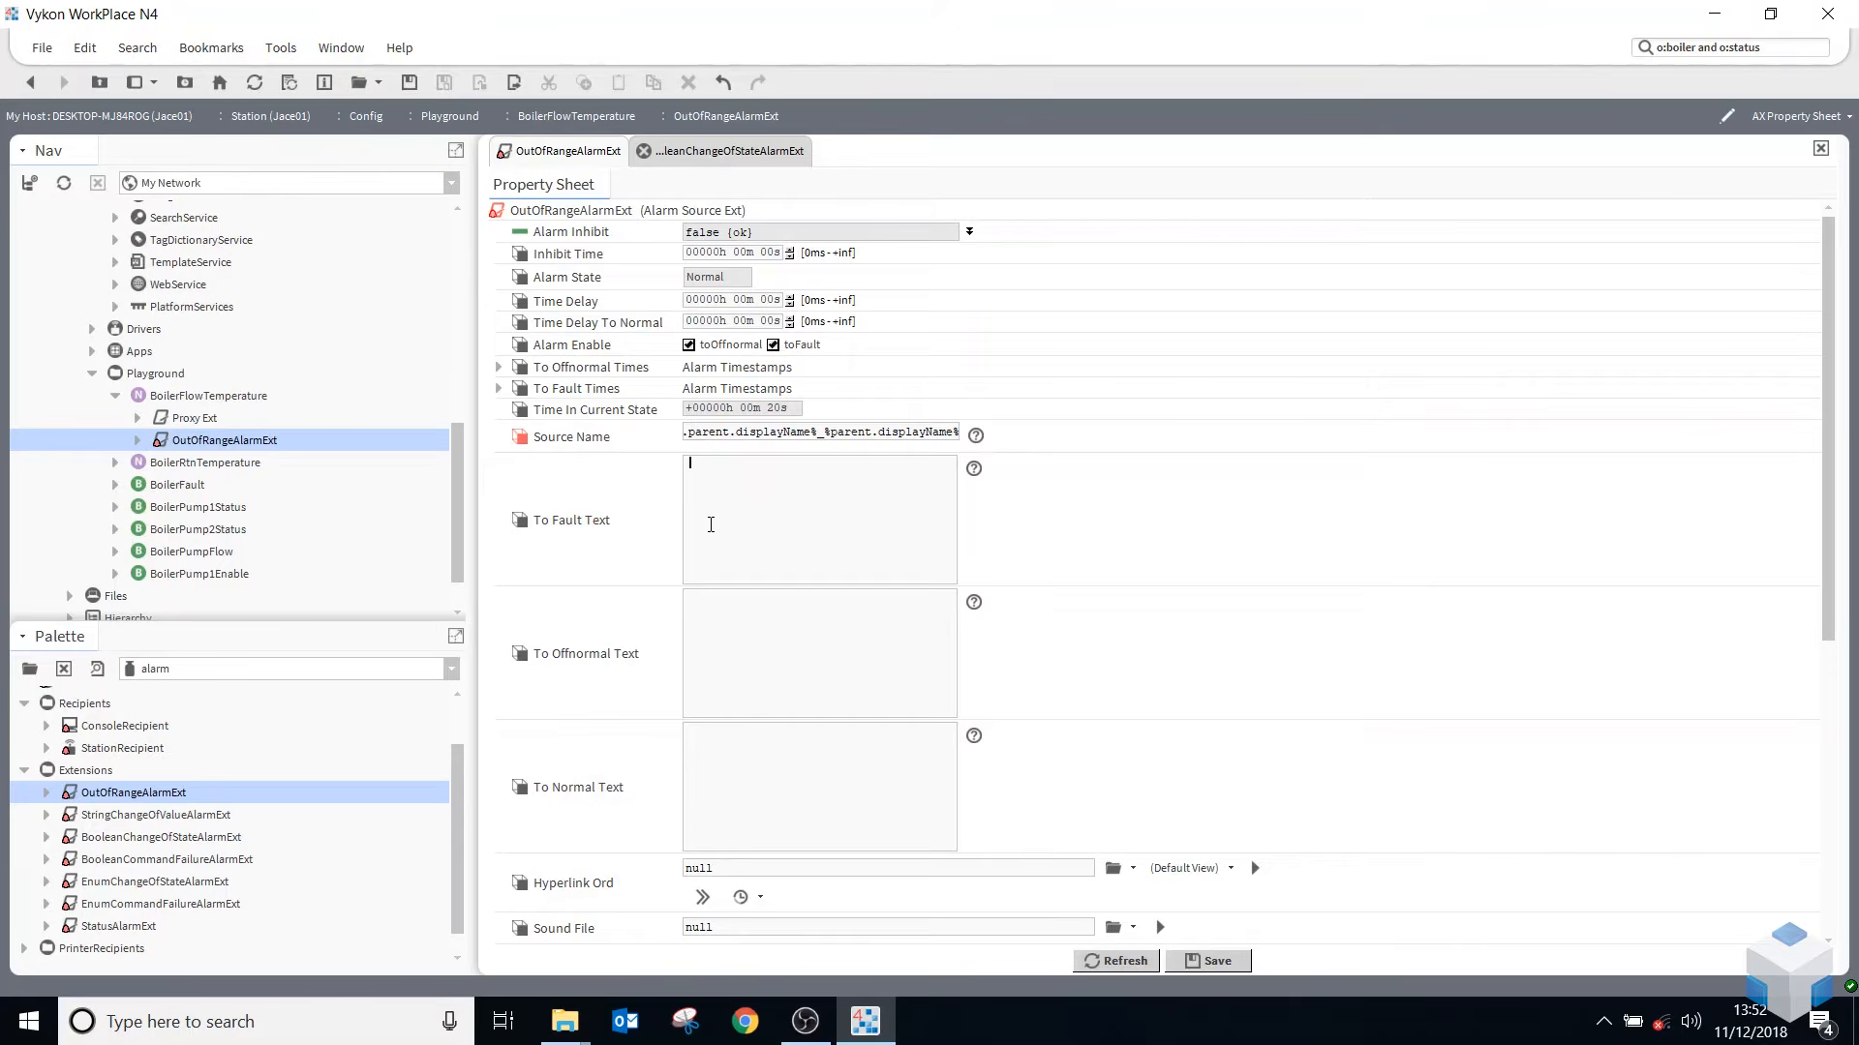
- Expand the extension's Offnormal Algorithm and review its limits, deadband, limit texts and limit enable options
{"action": "scroll", "coordinate": [707, 534], "scroll_direction": "down", "scroll_amount": 3}
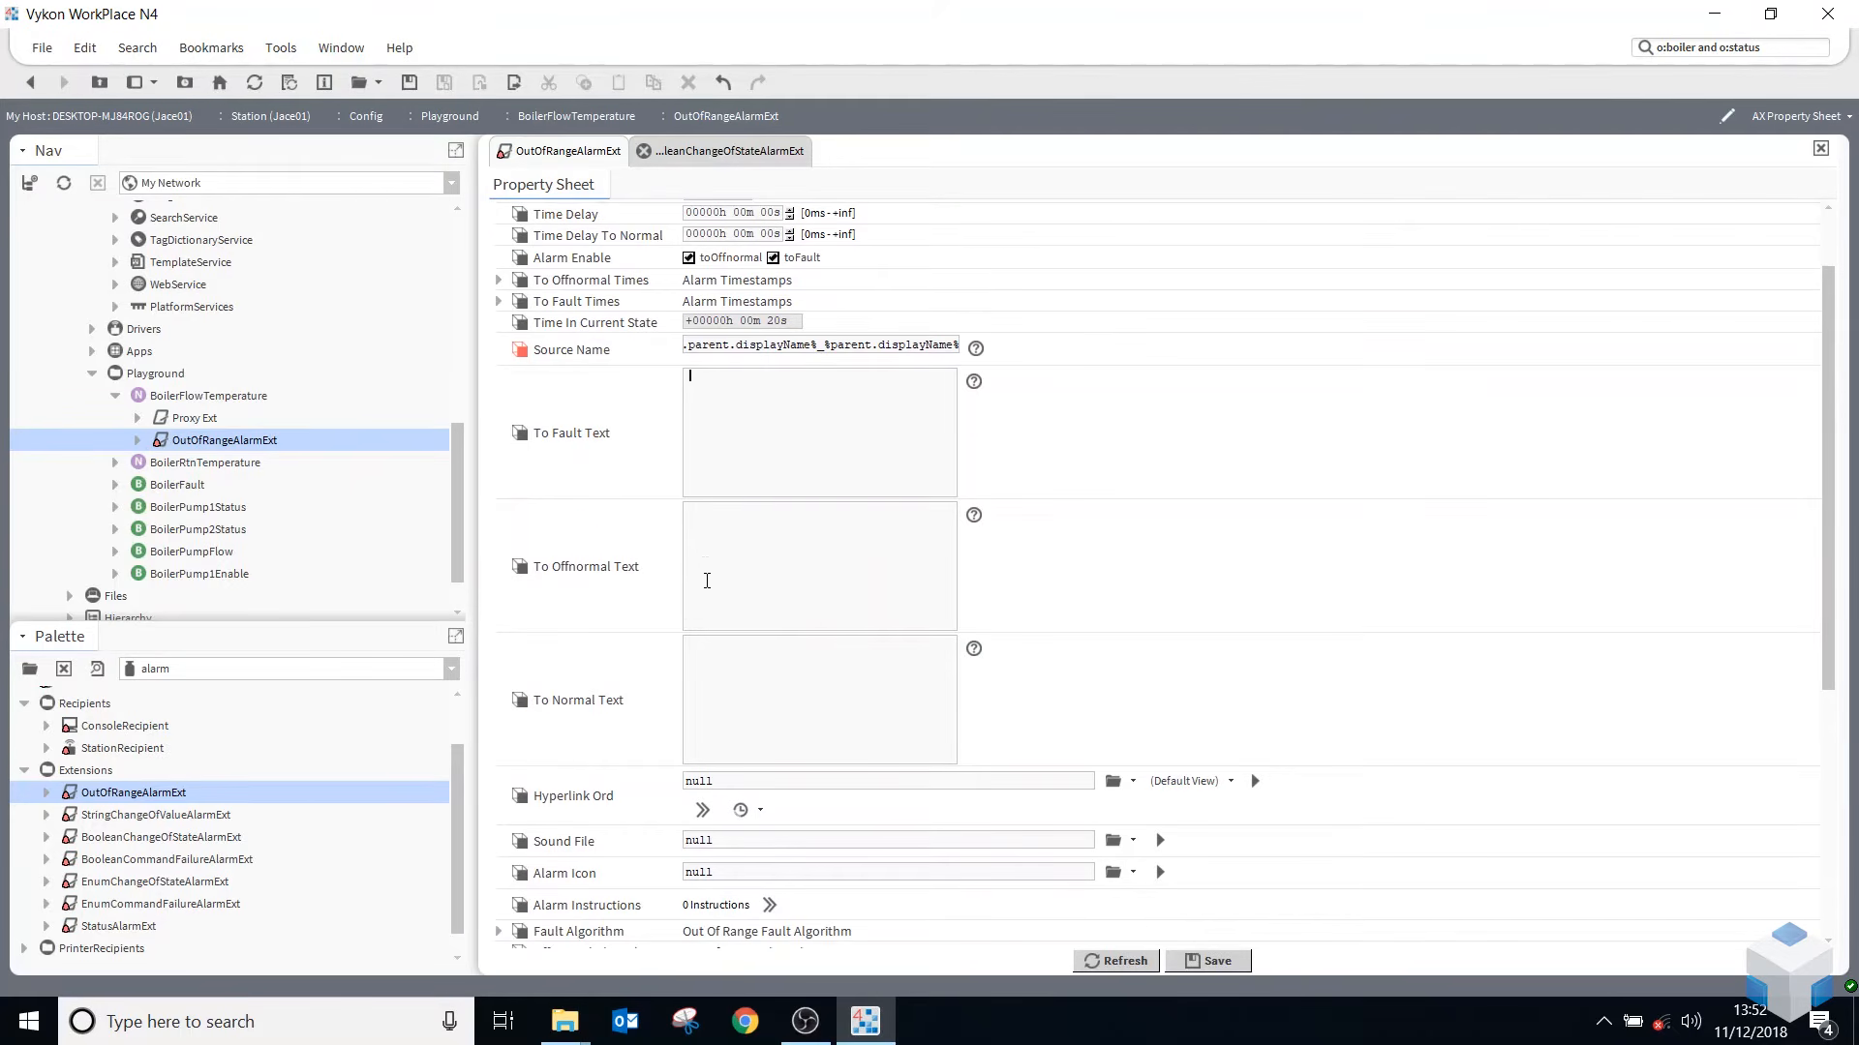
{"action": "scroll", "coordinate": [705, 581], "scroll_direction": "down", "scroll_amount": 10}
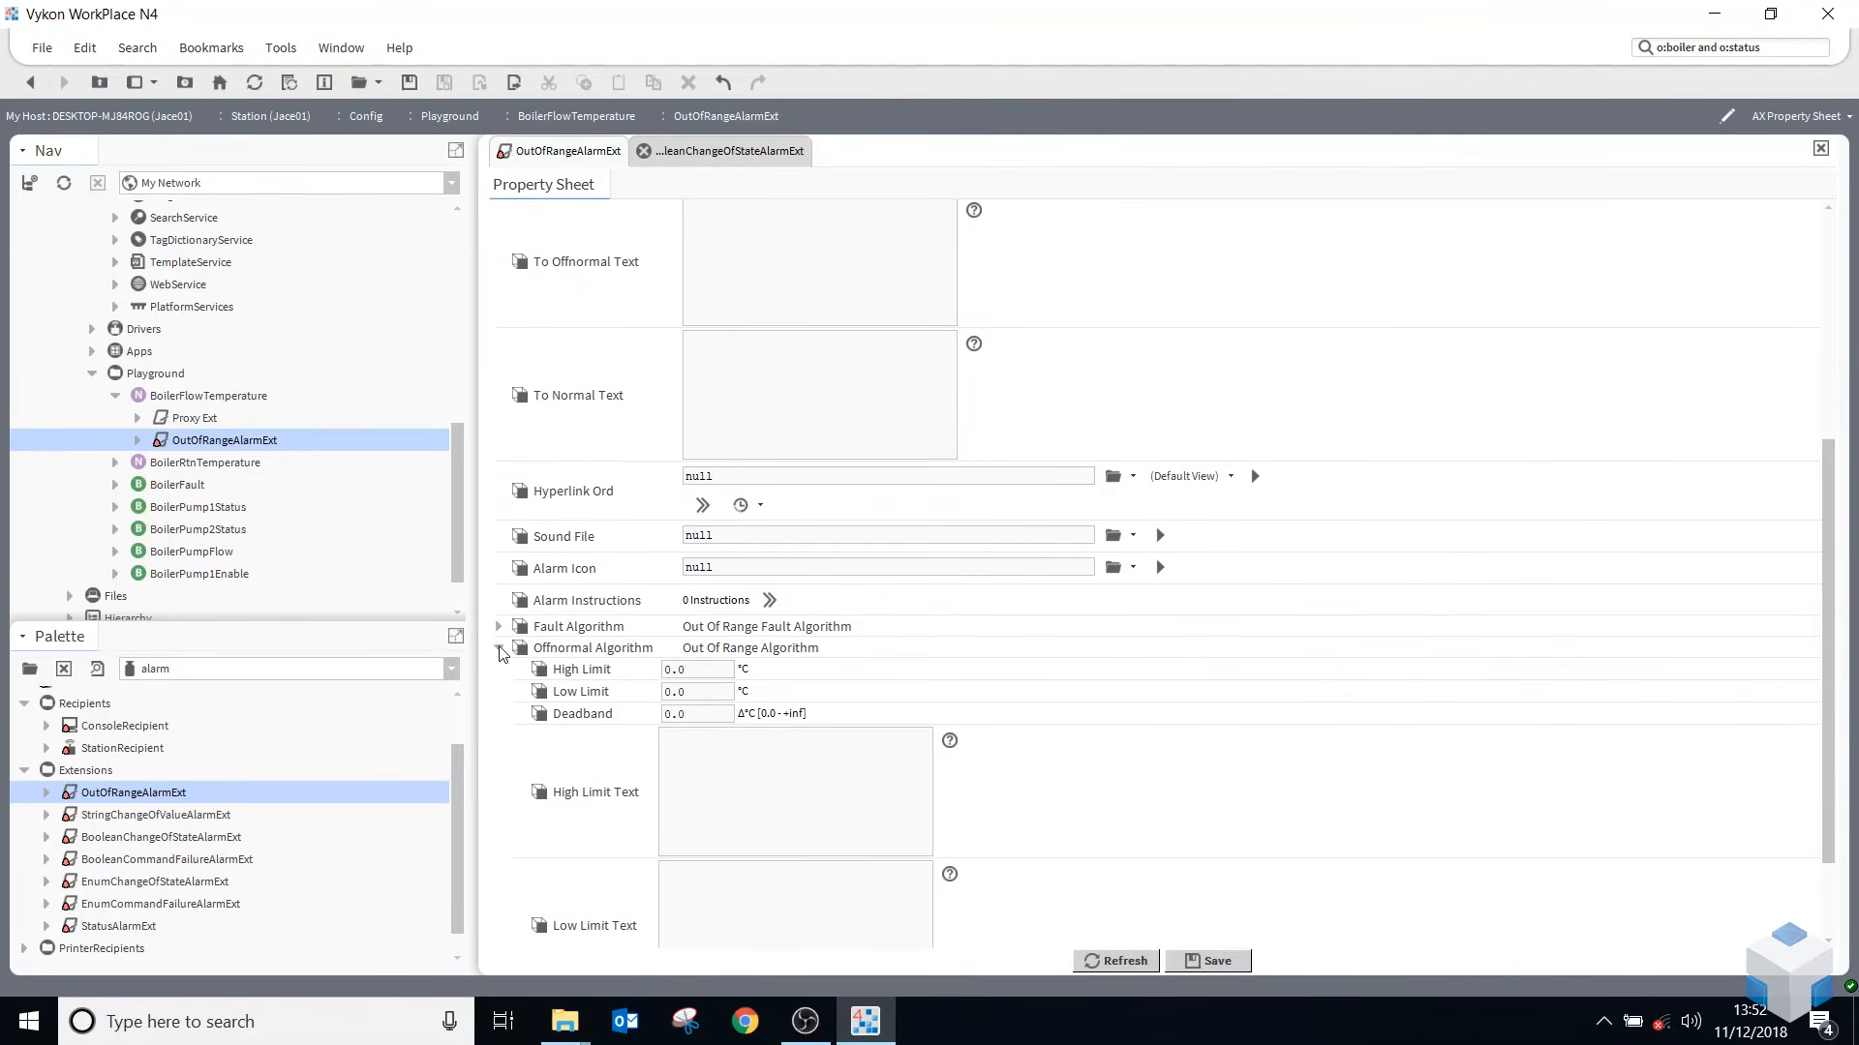
{"action": "left_click", "coordinate": [498, 648]}
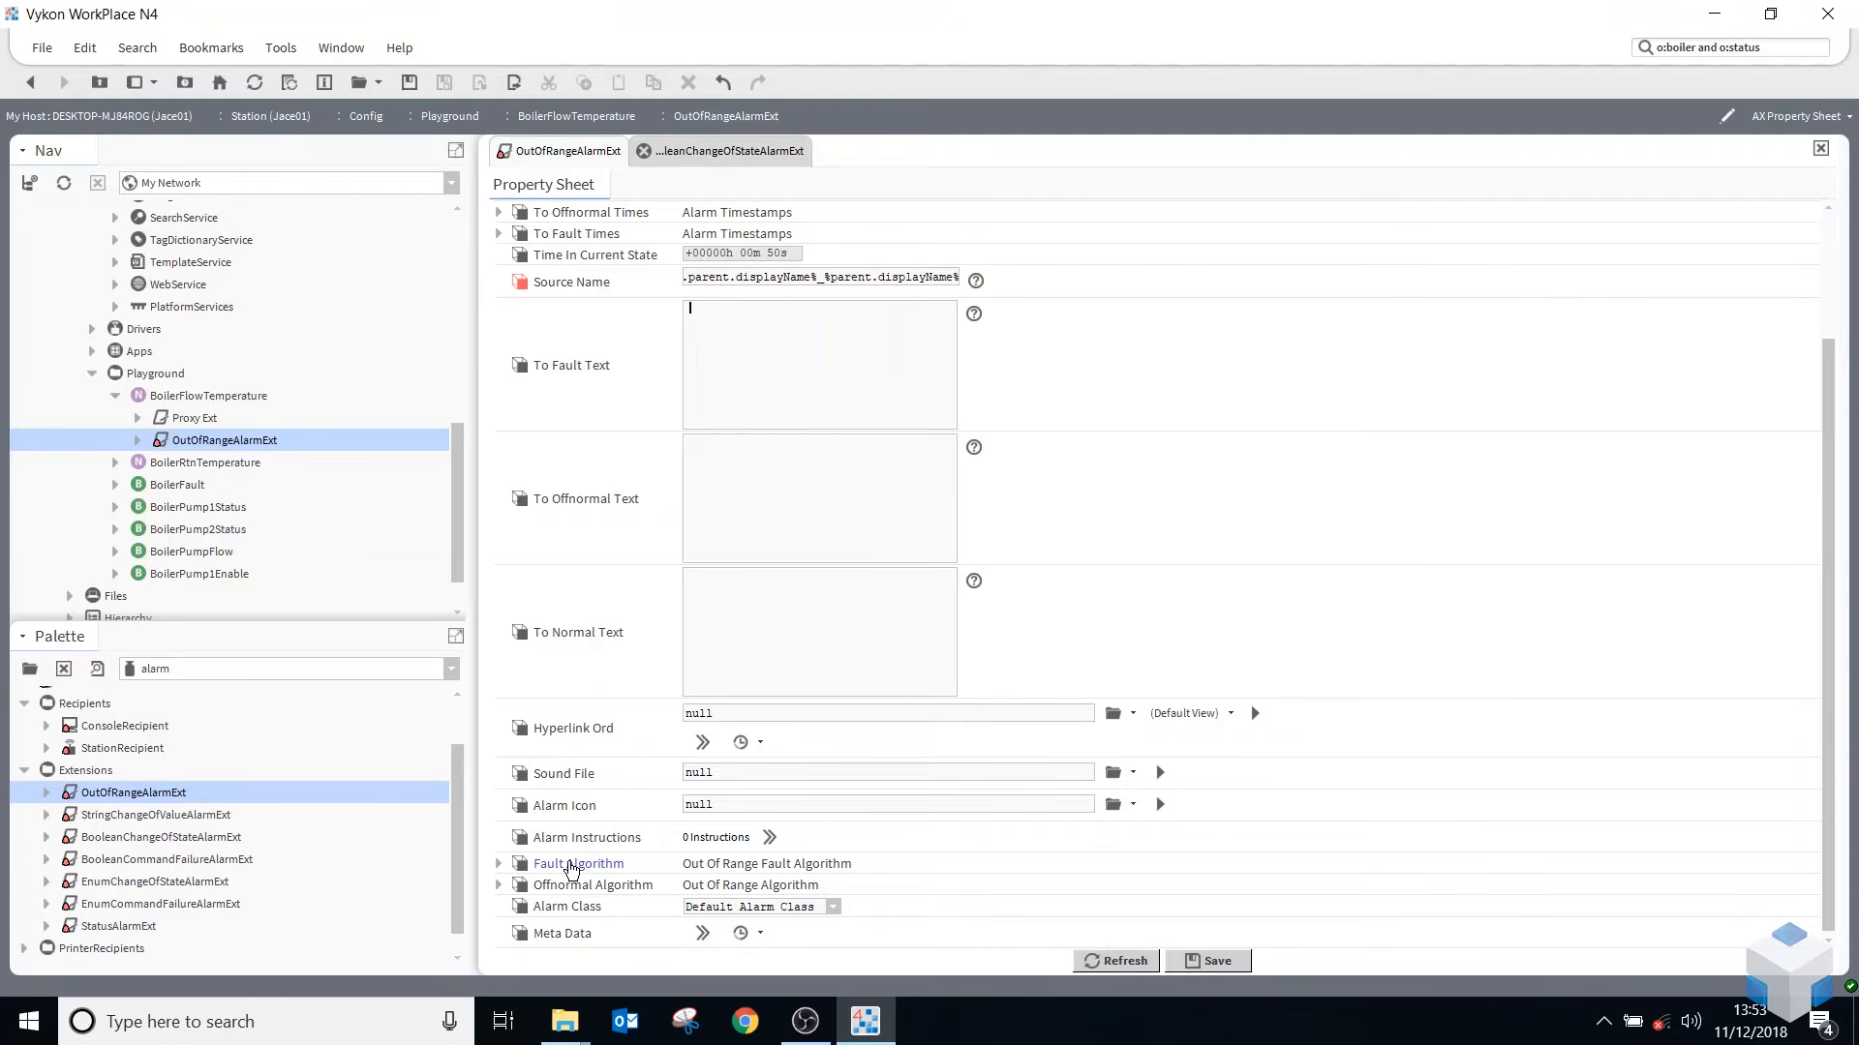
{"action": "left_click", "coordinate": [498, 884]}
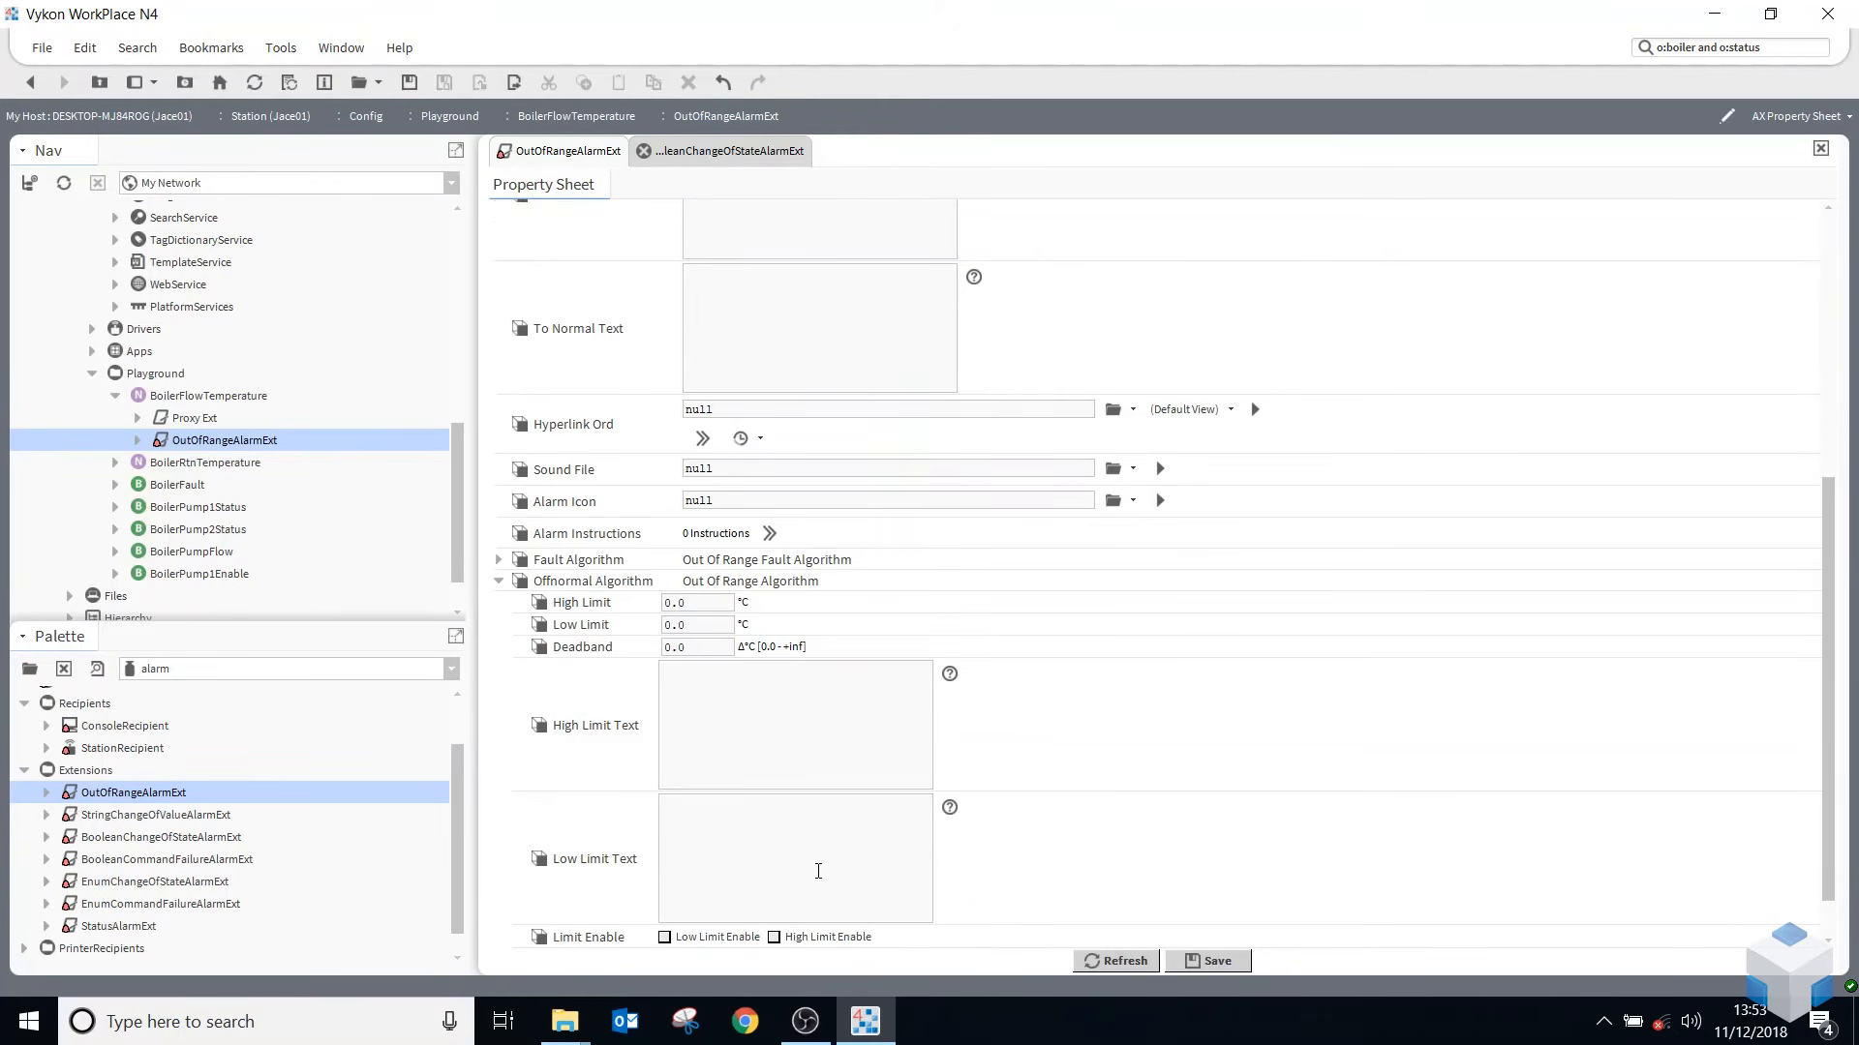
{"action": "scroll", "coordinate": [830, 816], "scroll_direction": "down", "scroll_amount": 1}
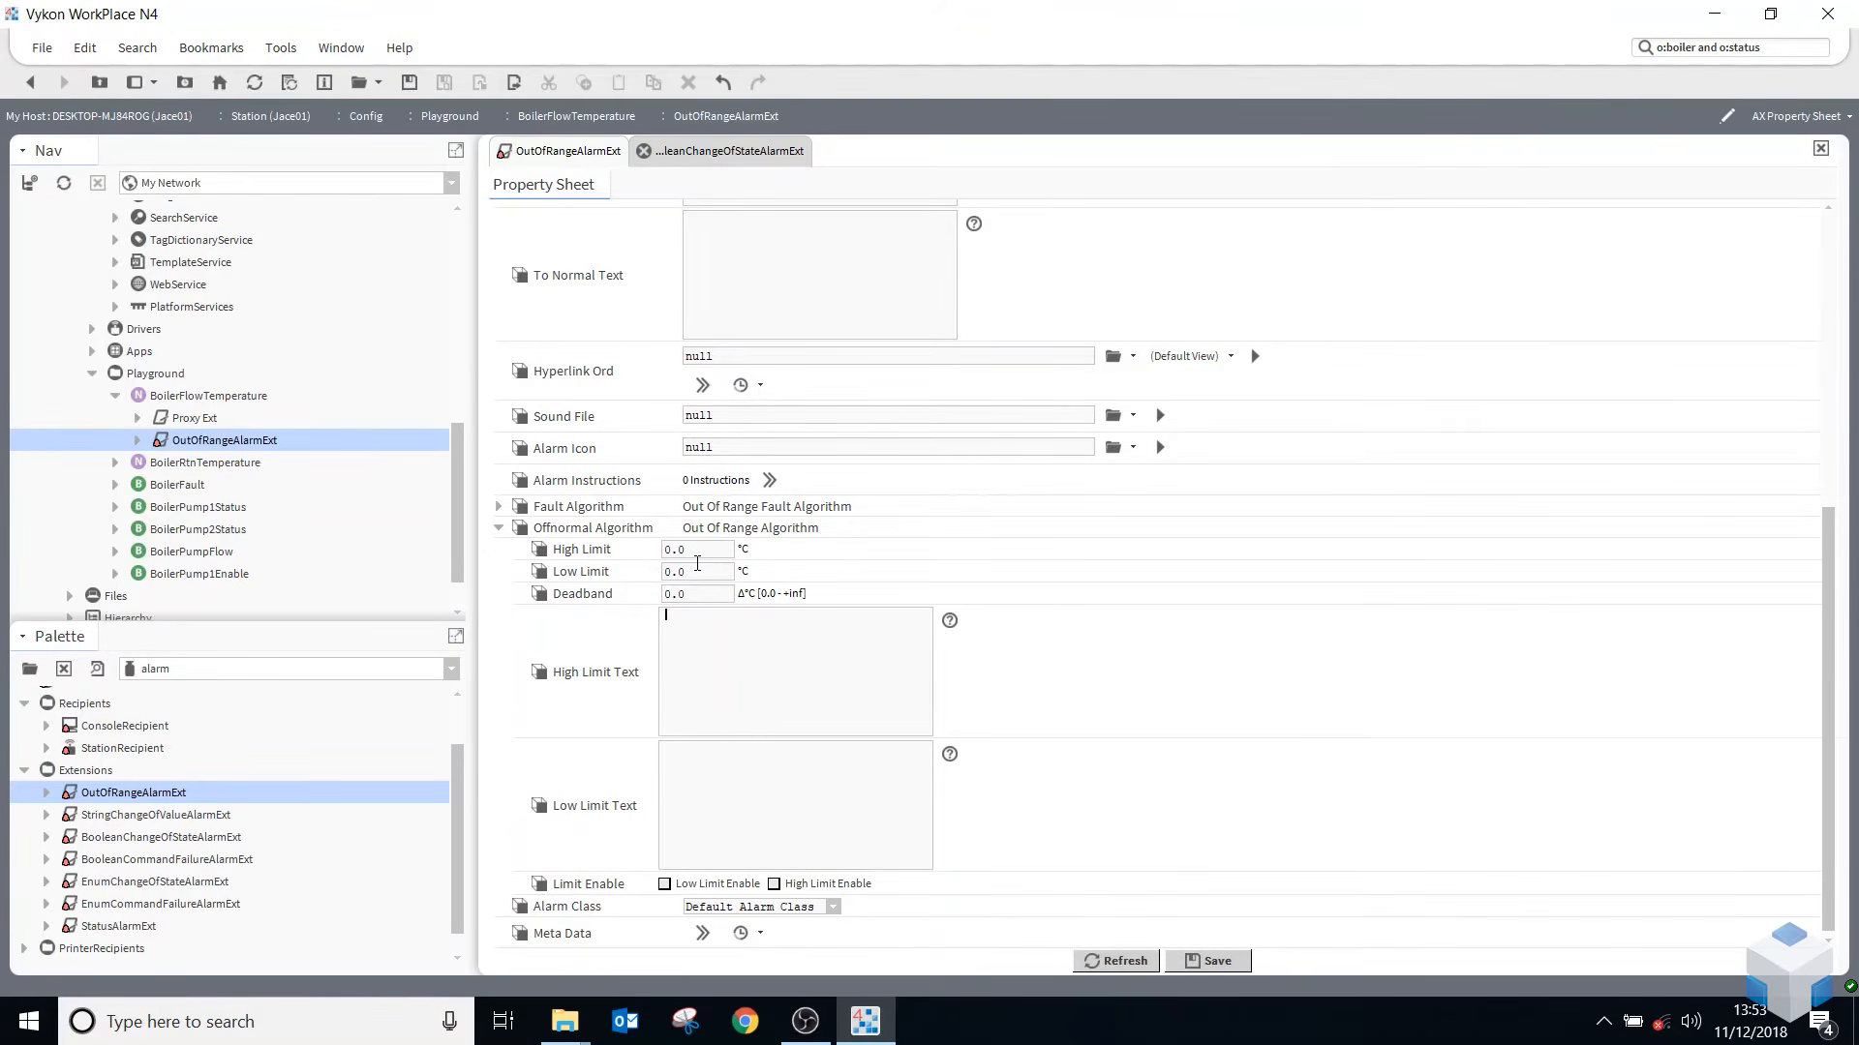
- Set the Offnormal Algorithm's High Limit to 26 °C
{"action": "double_click", "coordinate": [697, 549]}
{"action": "type", "text": "26"}
{"action": "double_click", "coordinate": [668, 572]}
- Set the Offnormal Algorithm's High Limit to 90 °C and its Deadband to 1
{"action": "double_click", "coordinate": [686, 547]}
{"action": "scroll", "coordinate": [703, 624], "scroll_direction": "up", "scroll_amount": 1}
{"action": "scroll", "coordinate": [703, 625], "scroll_direction": "up", "scroll_amount": 5}
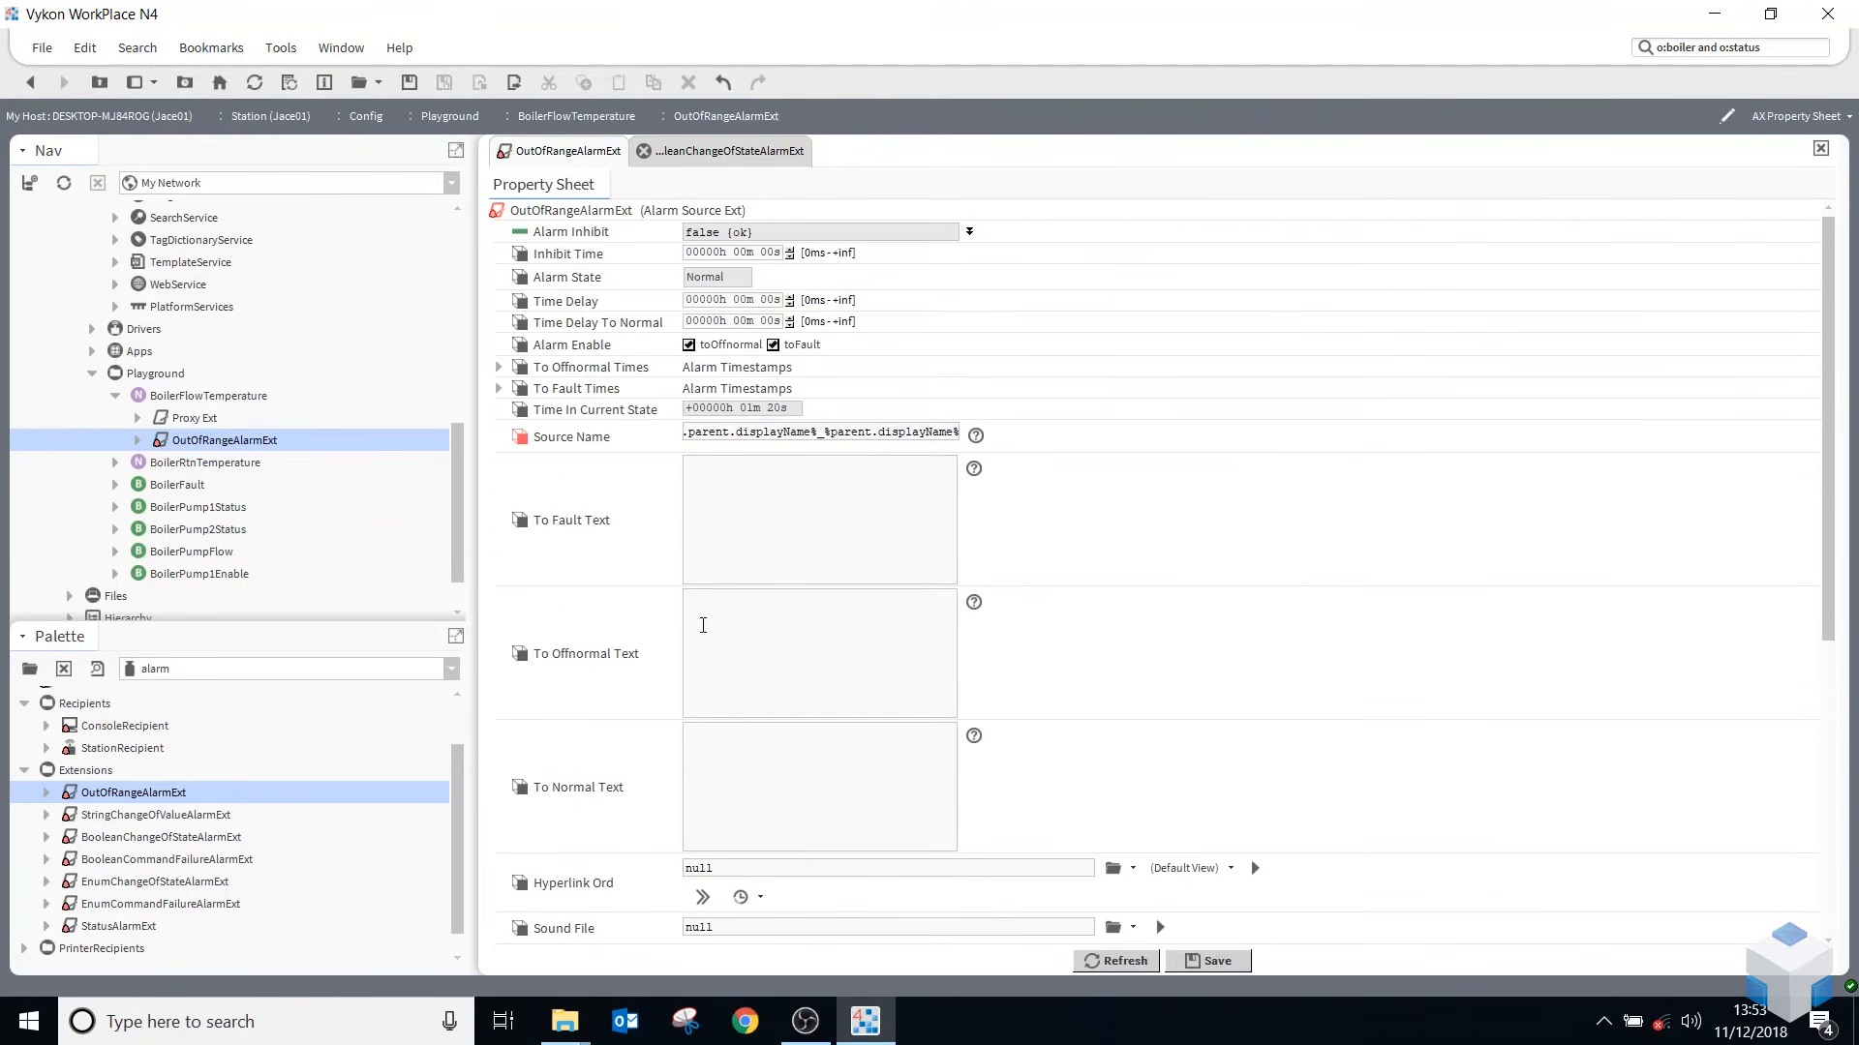
{"action": "scroll", "coordinate": [747, 776], "scroll_direction": "down", "scroll_amount": 4}
{"action": "scroll", "coordinate": [748, 777], "scroll_direction": "down", "scroll_amount": 2}
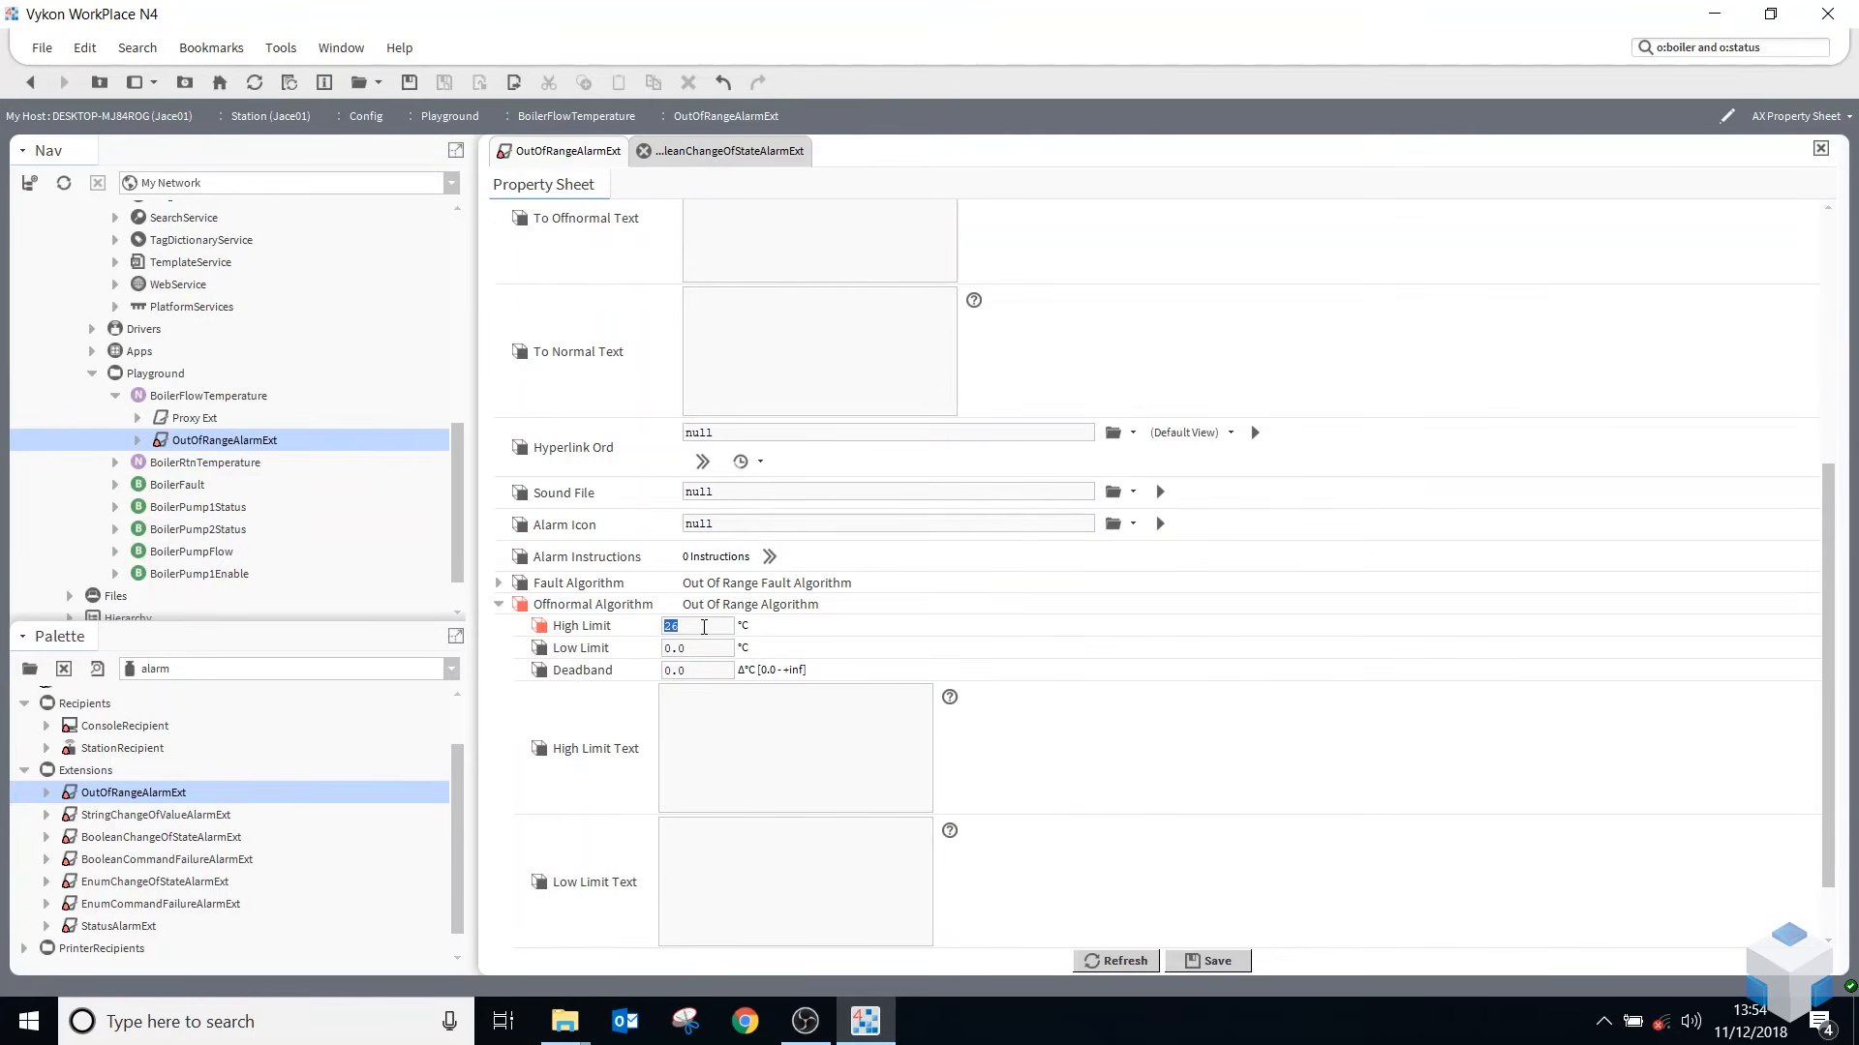
{"action": "type", "text": "90"}
{"action": "left_click", "coordinate": [684, 670]}
{"action": "type", "text": "1"}
- Enter "High Temperature" as the Offnormal Algorithm's High Limit Text
{"action": "scroll", "coordinate": [708, 759], "scroll_direction": "down", "scroll_amount": 1}
{"action": "left_click", "coordinate": [711, 693]}
{"action": "type", "text": "High Limit"}
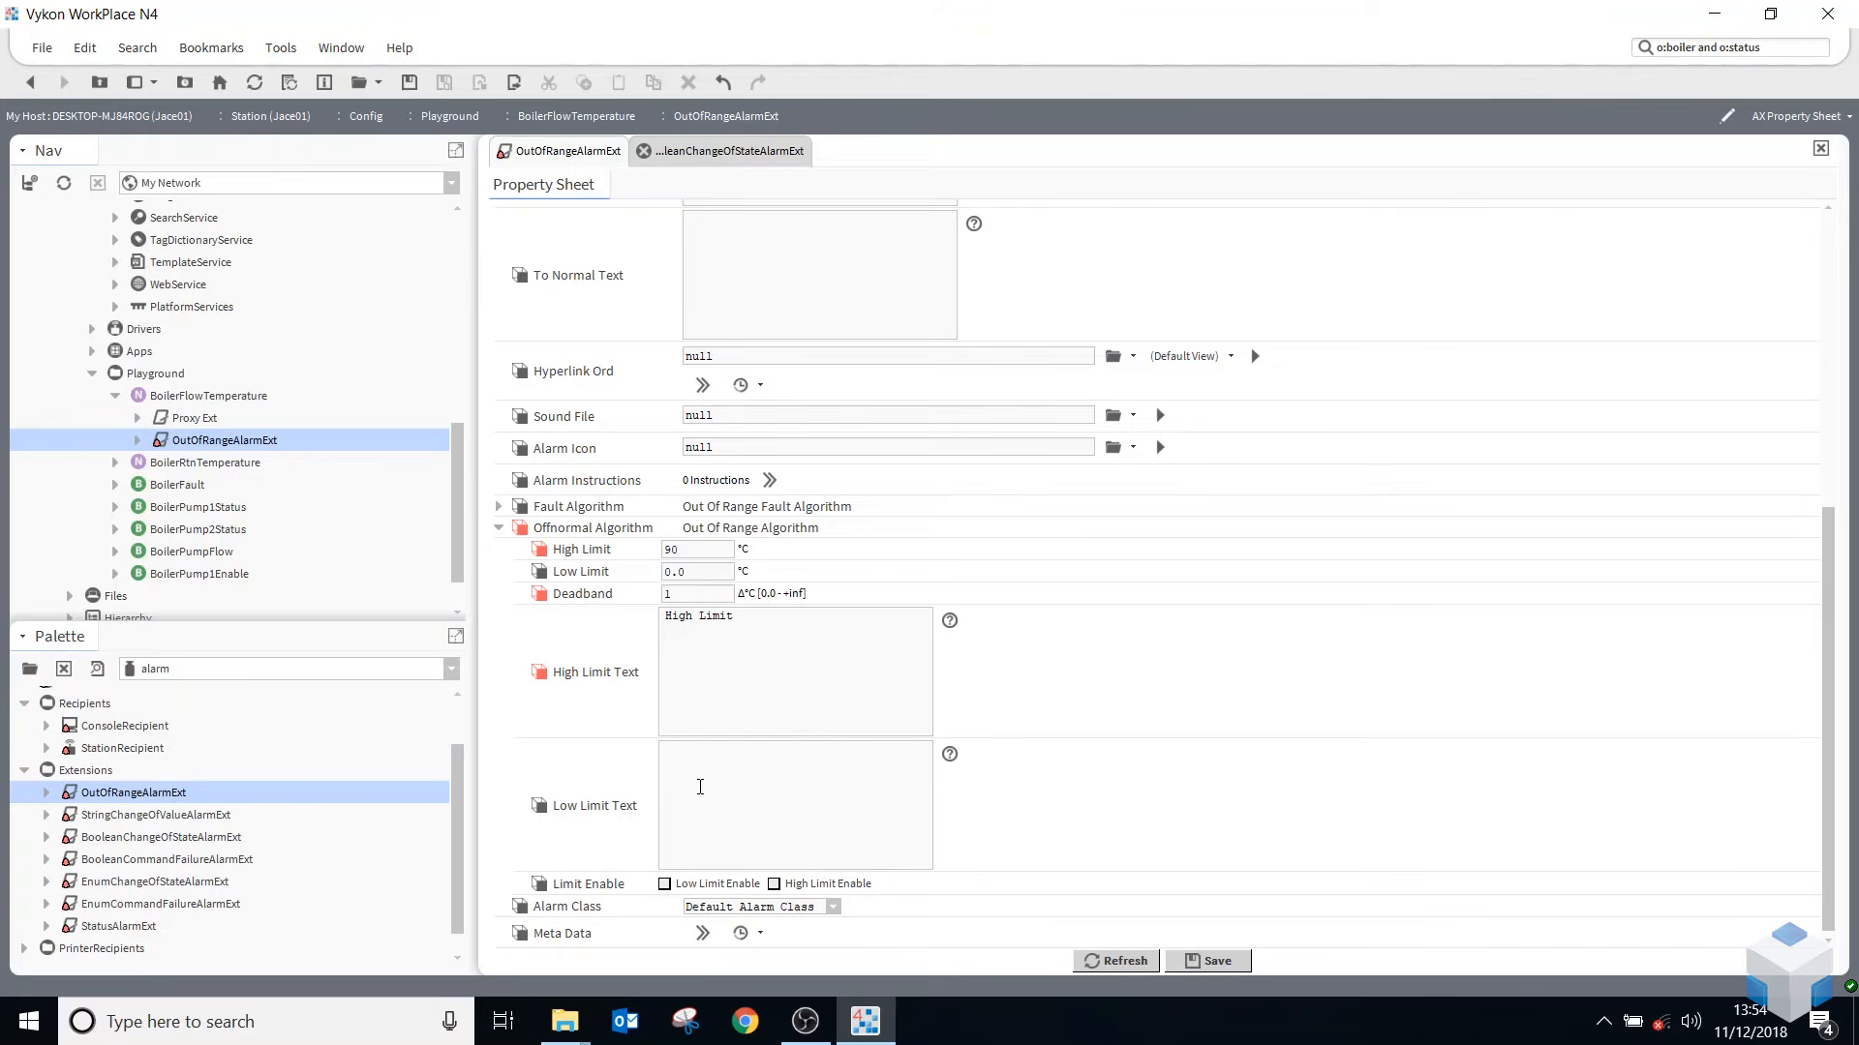
{"action": "left_click", "coordinate": [700, 787]}
{"action": "left_click_drag", "start_coordinate": [733, 619], "coordinate": [704, 621]}
{"action": "left_click", "coordinate": [705, 619]}
{"action": "key", "text": "BackSpace"}
{"action": "type", "text": "Temperature"}
{"action": "key", "text": "Delete"}
{"action": "key", "text": "Delete"}
{"action": "key", "text": "Delete"}
{"action": "key", "text": "Delete"}
- Copy the High Limit Text into the Low Limit Text and change it to "Low Temperature"
{"action": "key", "text": "ctrl+a"}
{"action": "key", "text": "ctrl+c"}
{"action": "left_click", "coordinate": [717, 764]}
{"action": "key", "text": "ctrl+v"}
{"action": "double_click", "coordinate": [694, 754]}
{"action": "type", "text": "Low"}
- Enable the offnormal high limit and set the Offnormal Algorithm's Low Limit to 10 °C
{"action": "left_click", "coordinate": [800, 884]}
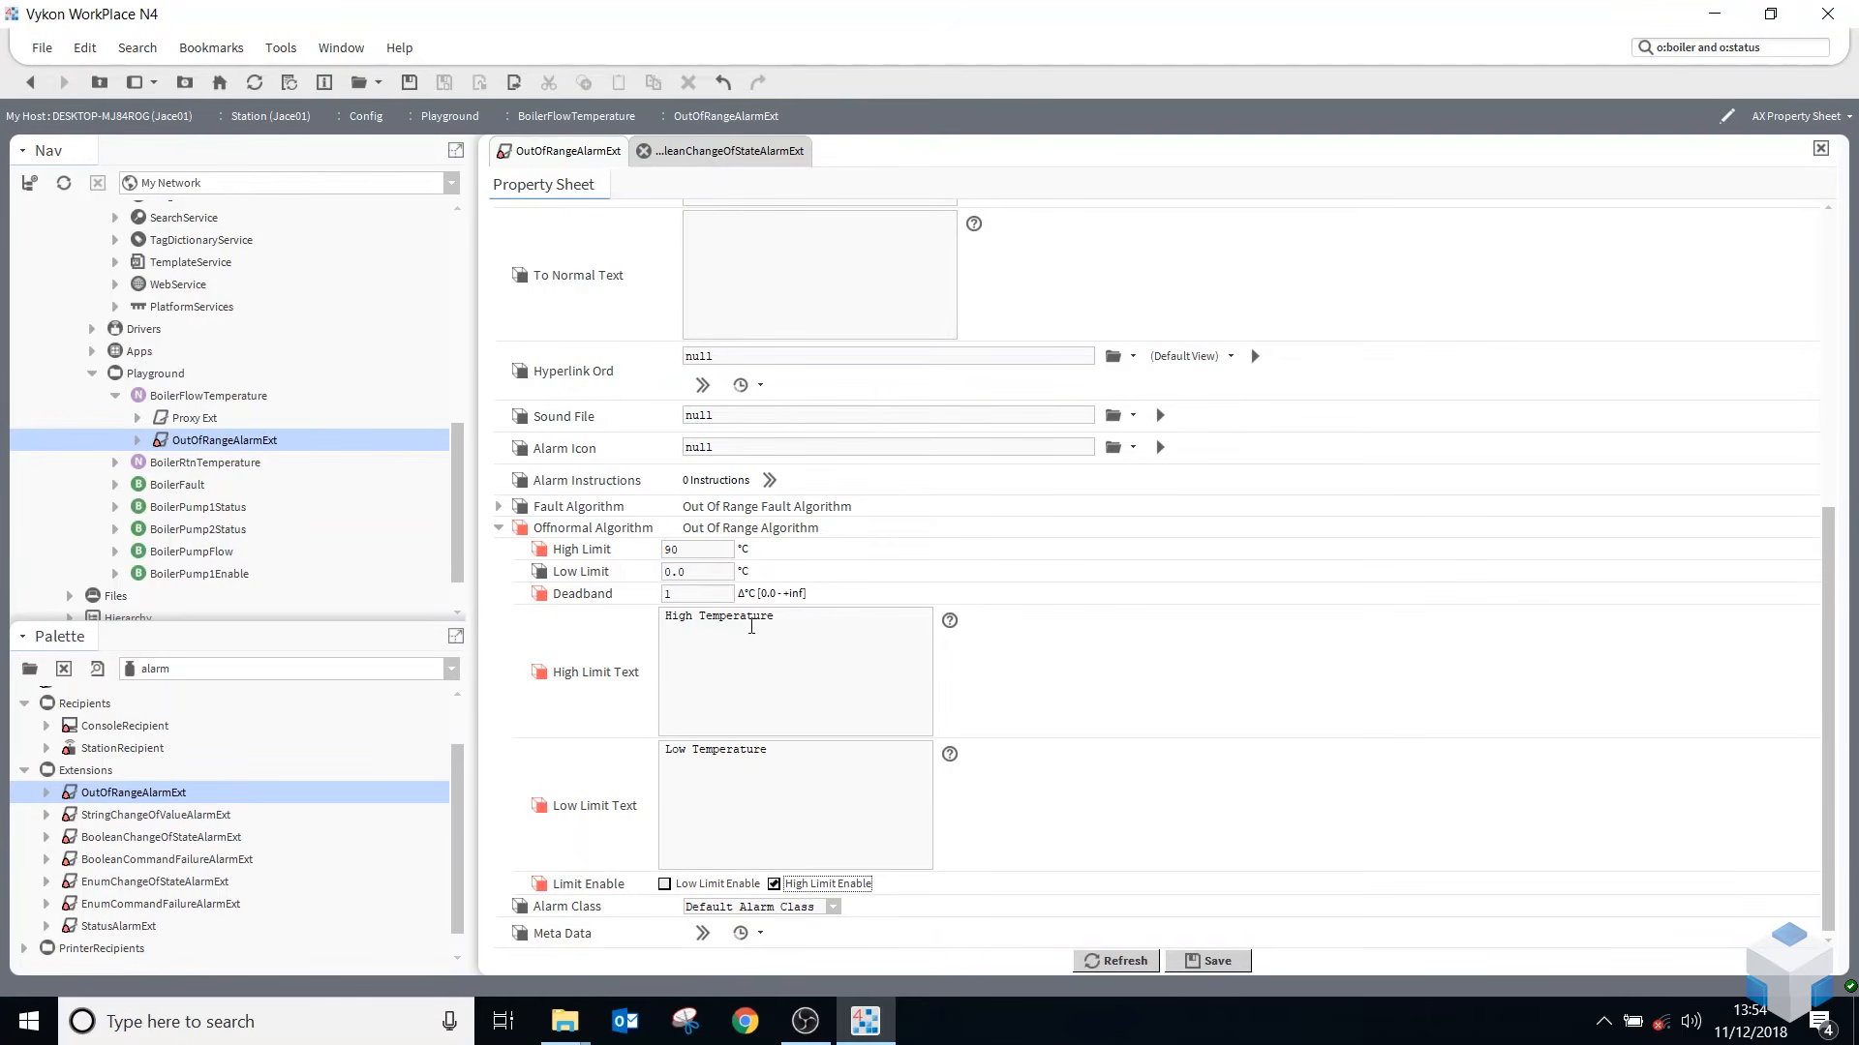
{"action": "double_click", "coordinate": [711, 575]}
{"action": "type", "text": "10"}
- Assign the extension to the Non_Critical alarm class and save the properties
{"action": "left_click", "coordinate": [832, 908]}
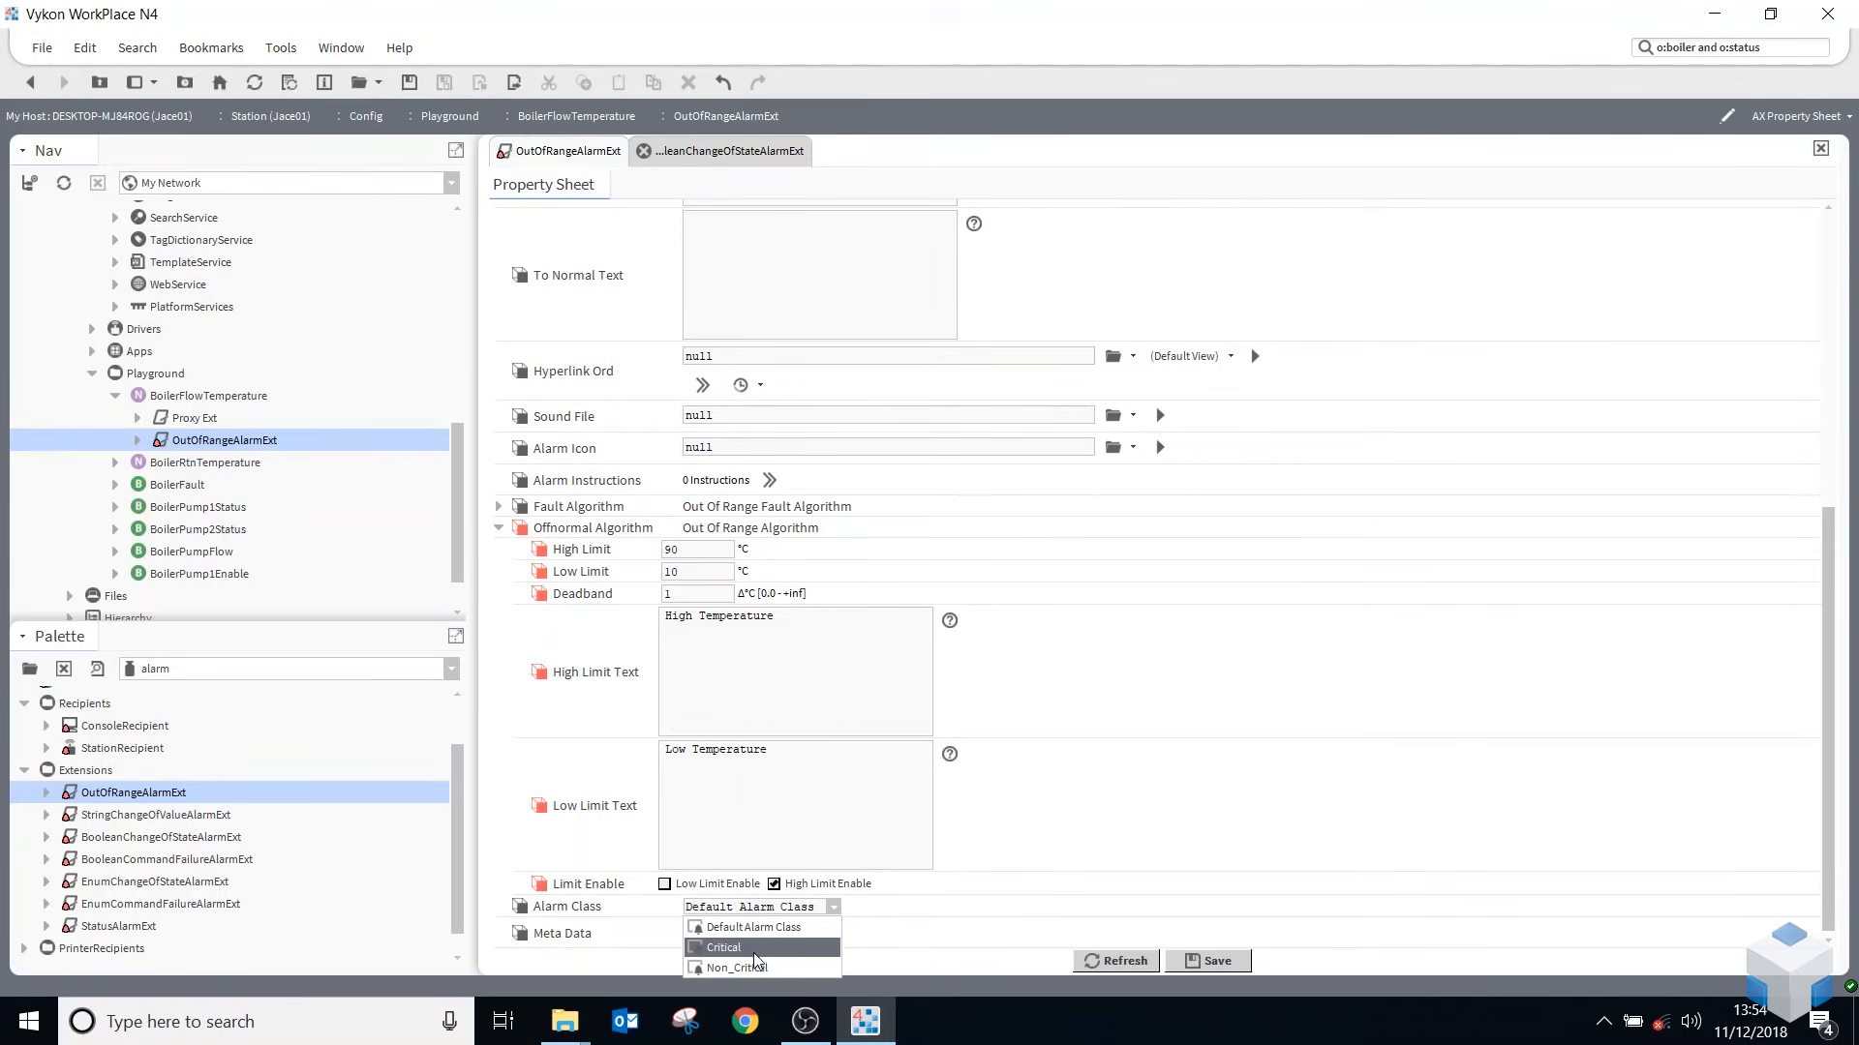
{"action": "left_click", "coordinate": [760, 968]}
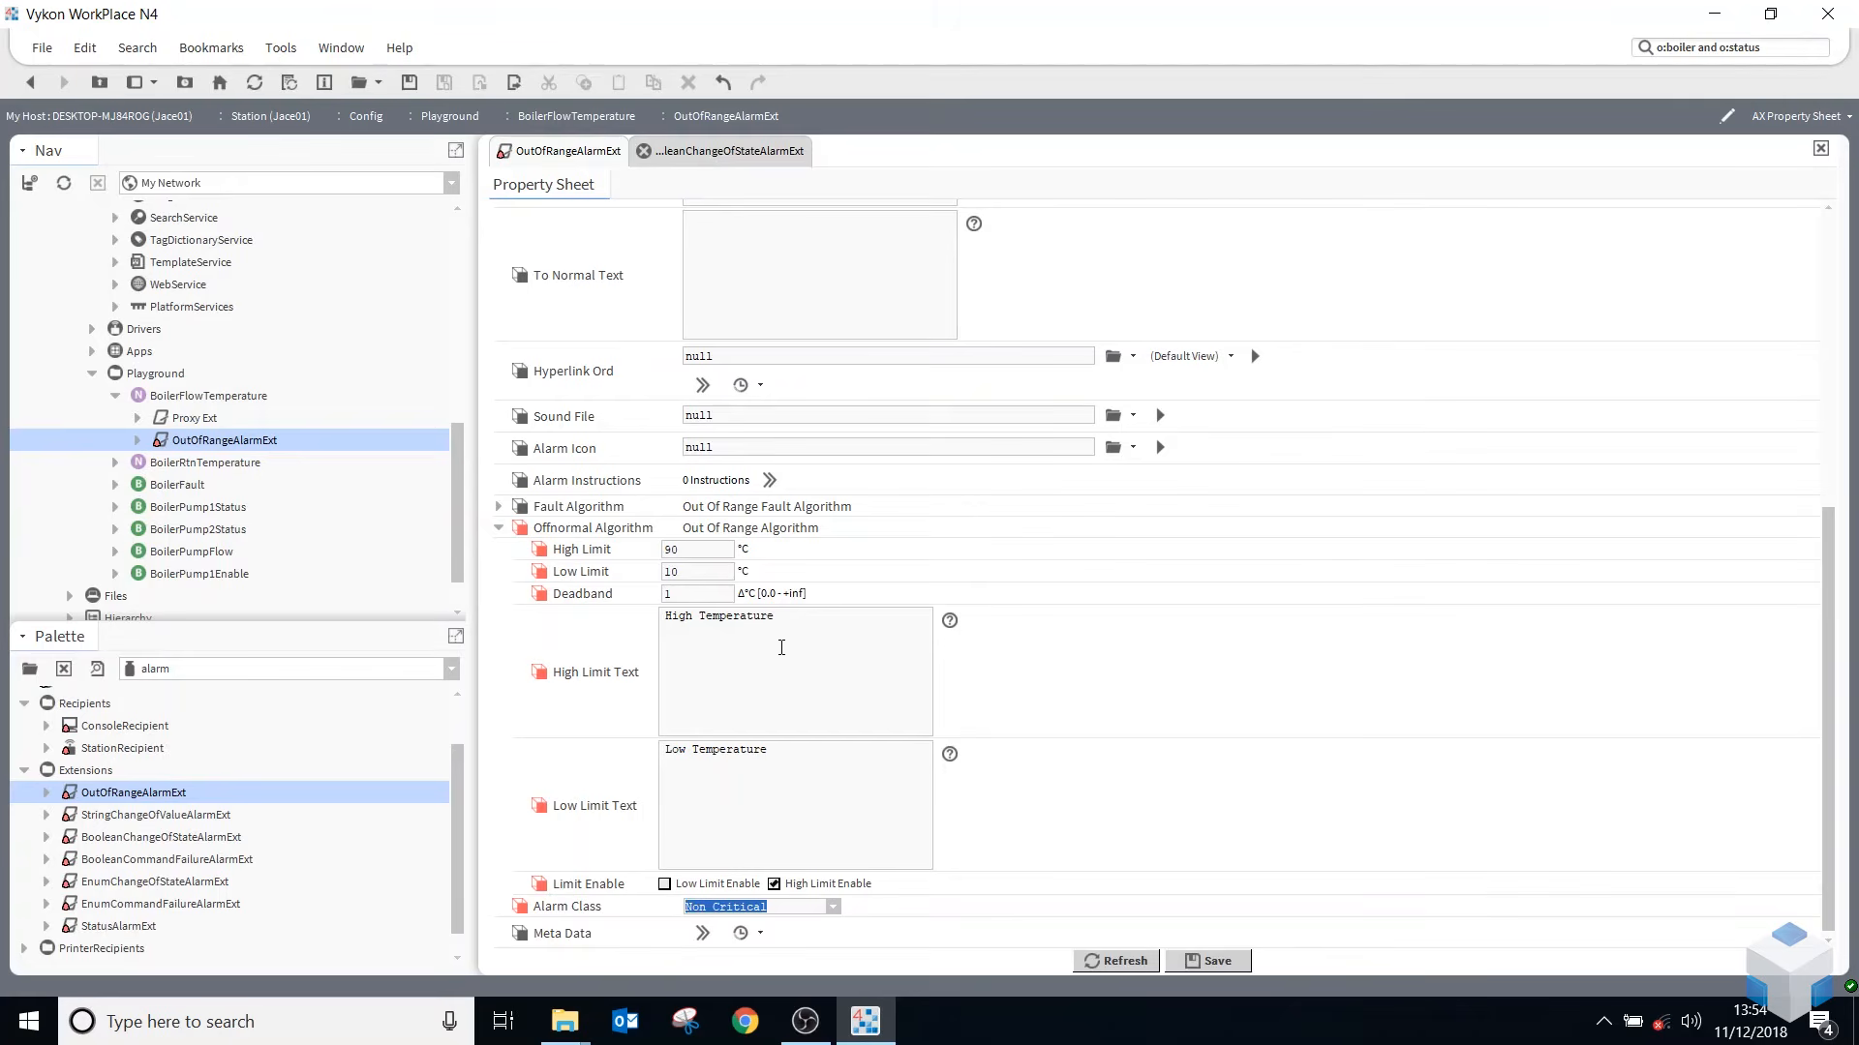
{"action": "left_click", "coordinate": [1191, 962]}
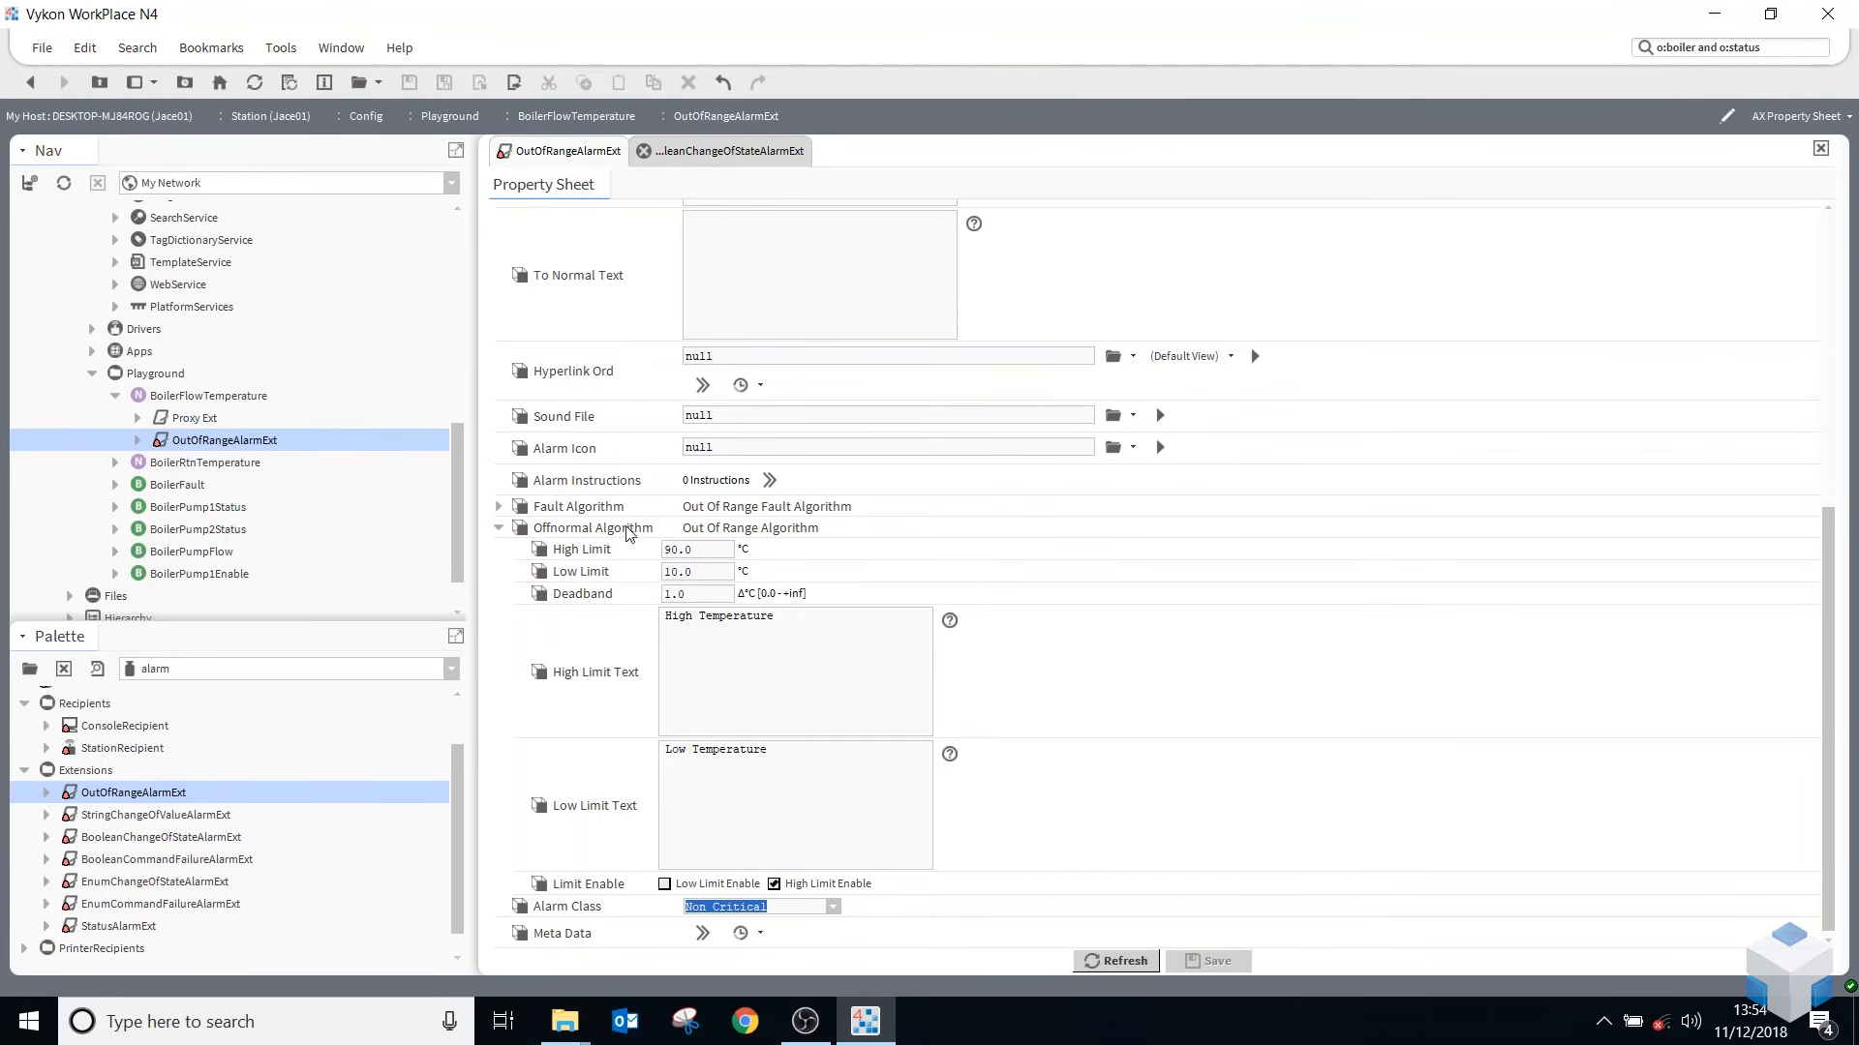
- Set the Fault Algorithm's High Limit to 110 °C and Low Limit to -10 °C, with both limits enabled
{"action": "left_click", "coordinate": [501, 508]}
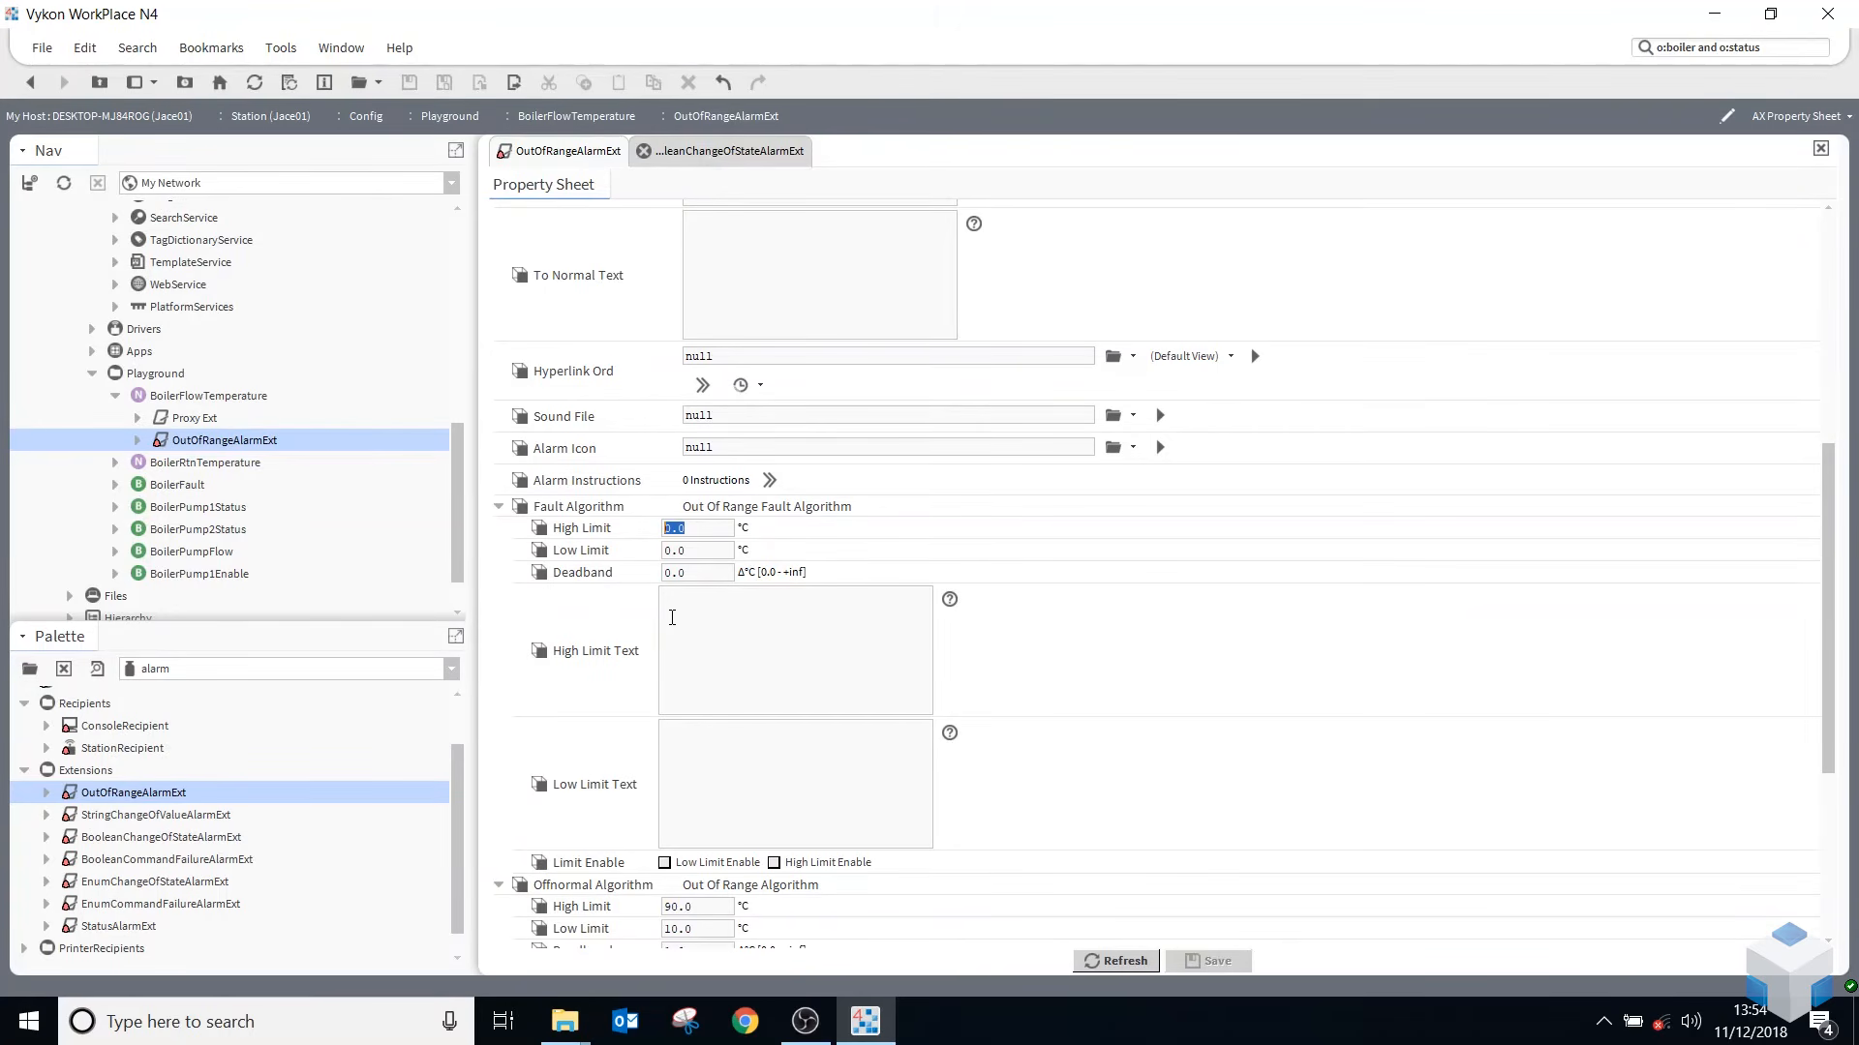
{"action": "type", "text": "110"}
{"action": "left_click", "coordinate": [704, 554]}
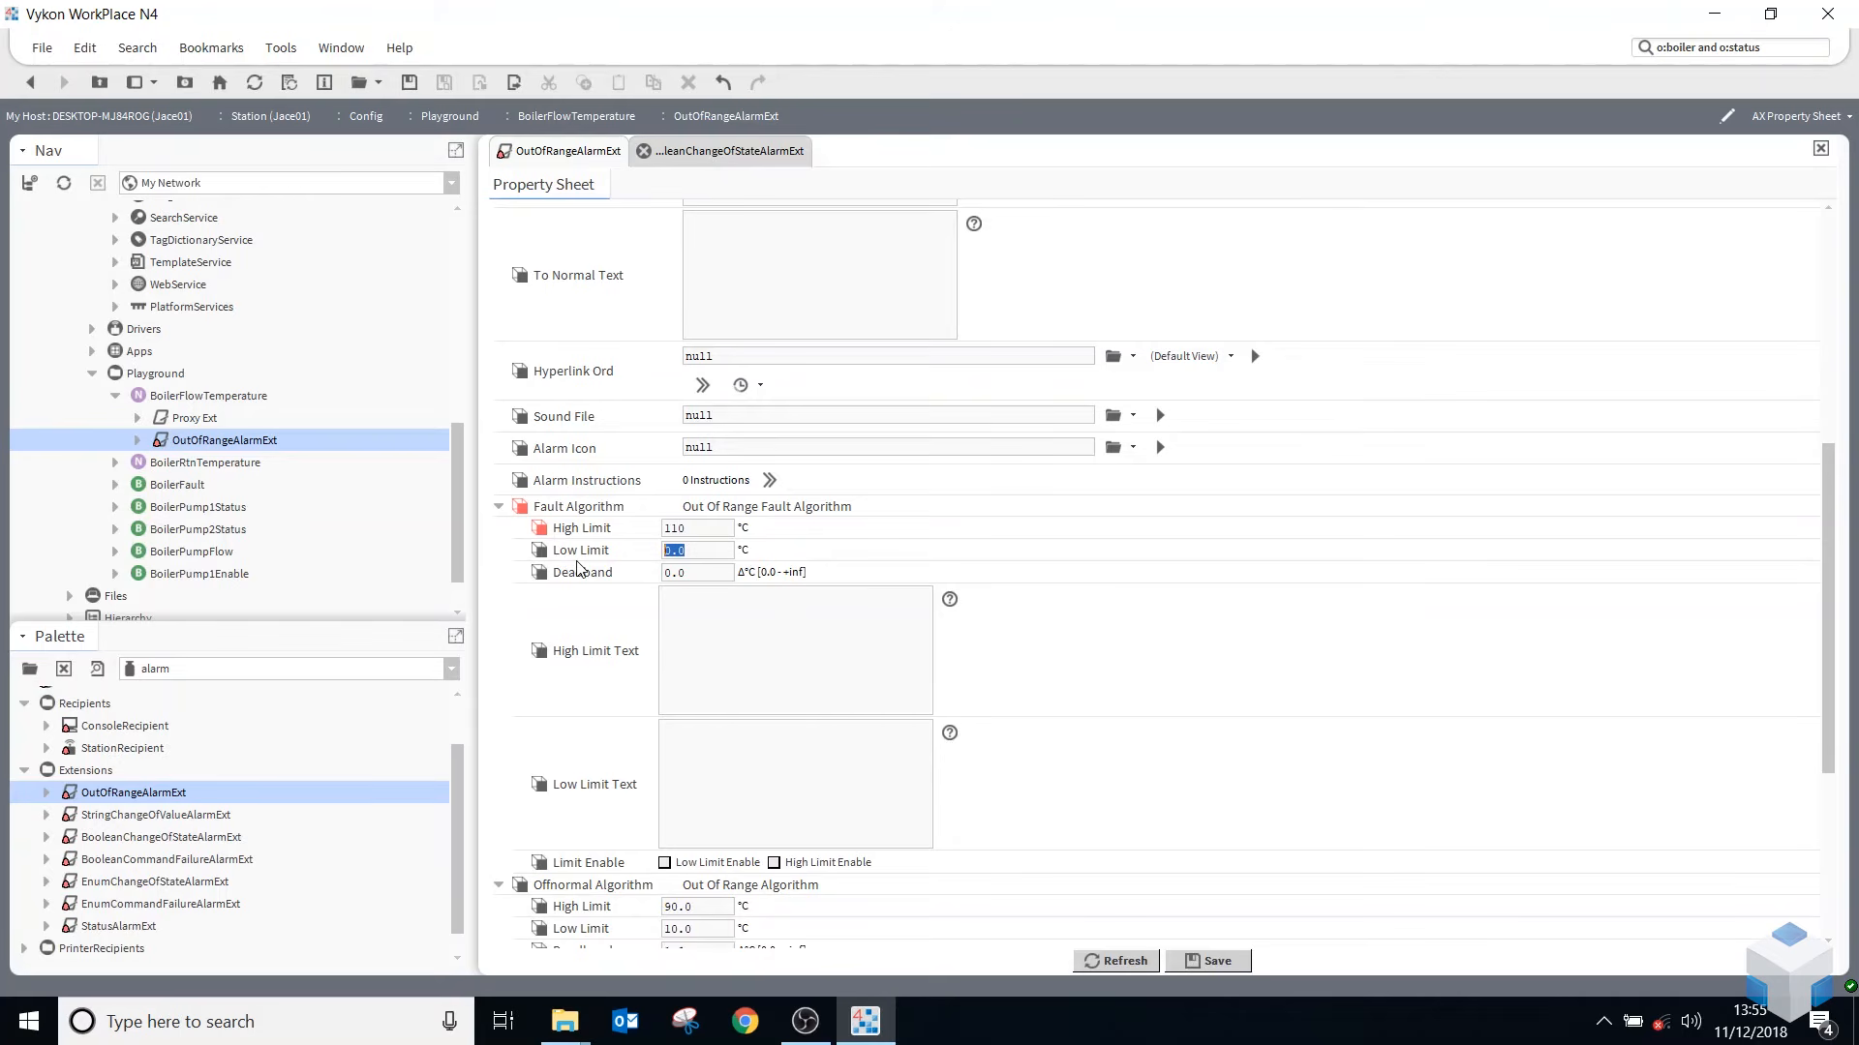
{"action": "type", "text": "-10"}
{"action": "left_click", "coordinate": [724, 681]}
- Enter "Sensor Failed" as the To Fault Text and review the fault and offnormal limit settings
{"action": "scroll", "coordinate": [745, 677], "scroll_direction": "up", "scroll_amount": 5}
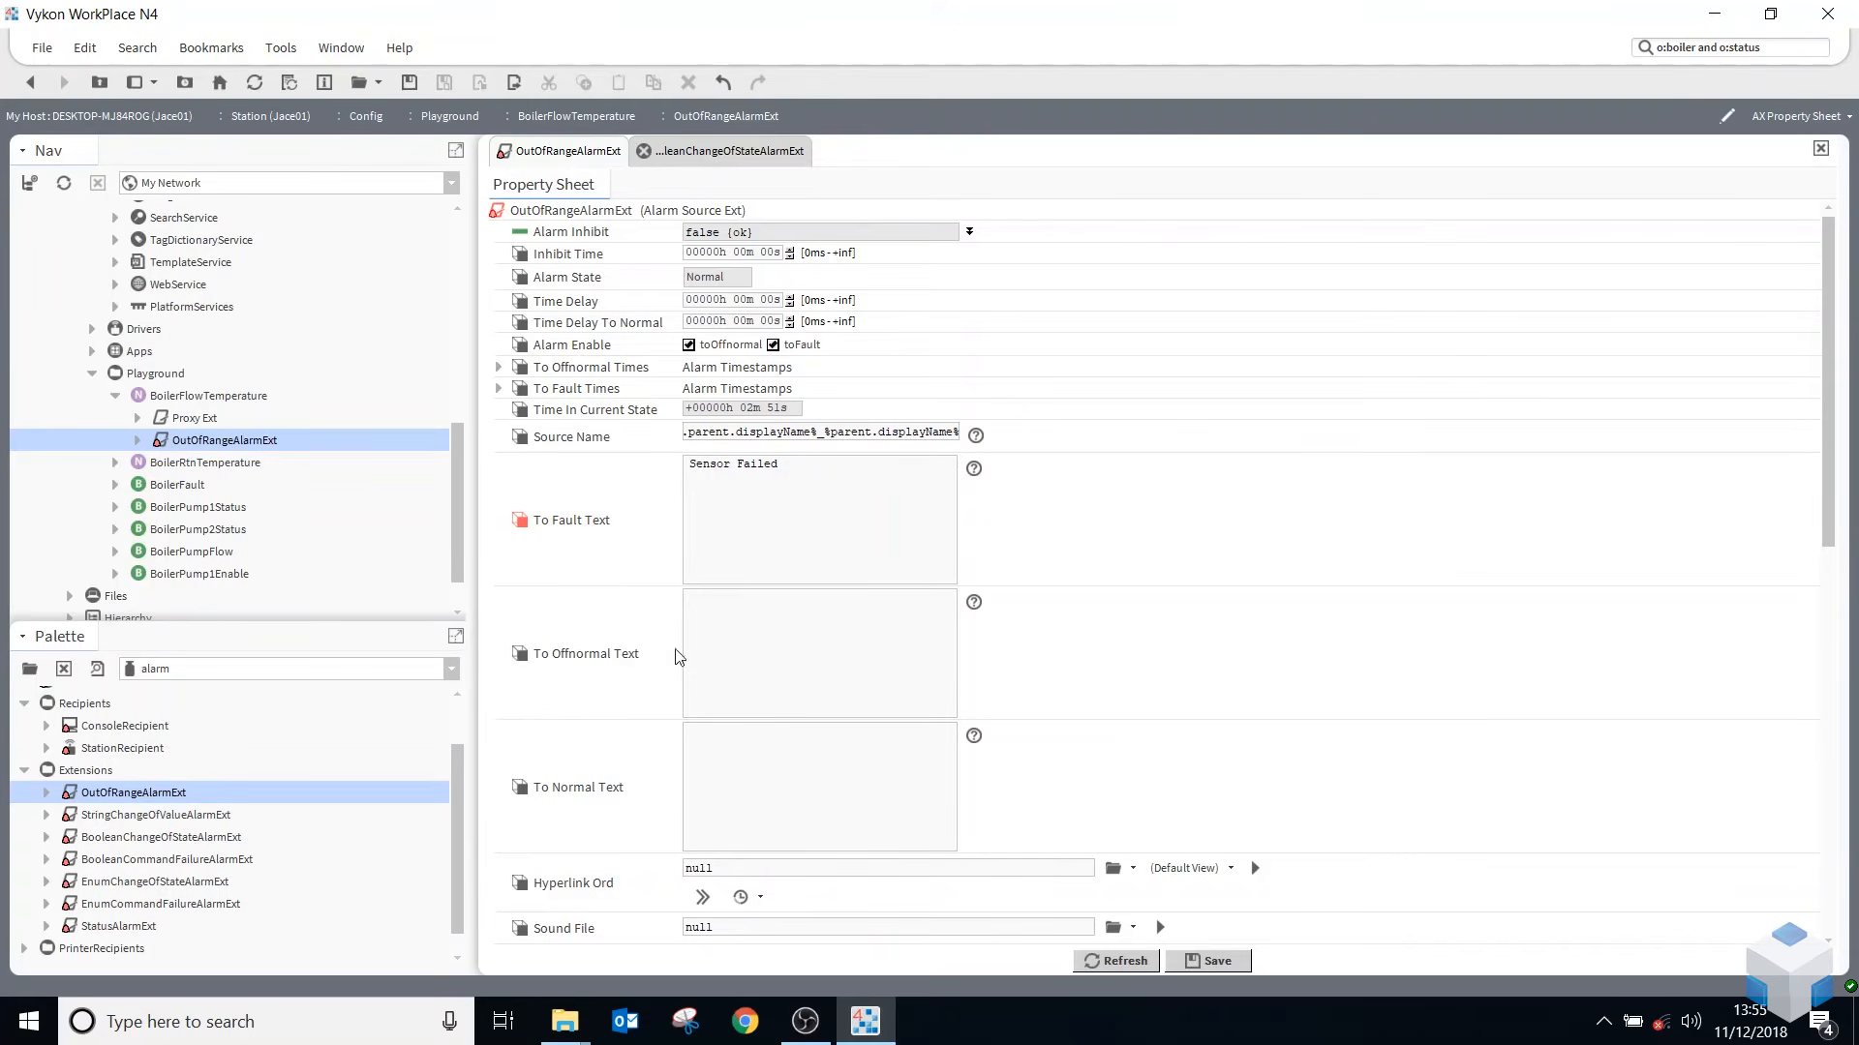
{"action": "scroll", "coordinate": [680, 657], "scroll_direction": "down", "scroll_amount": 5}
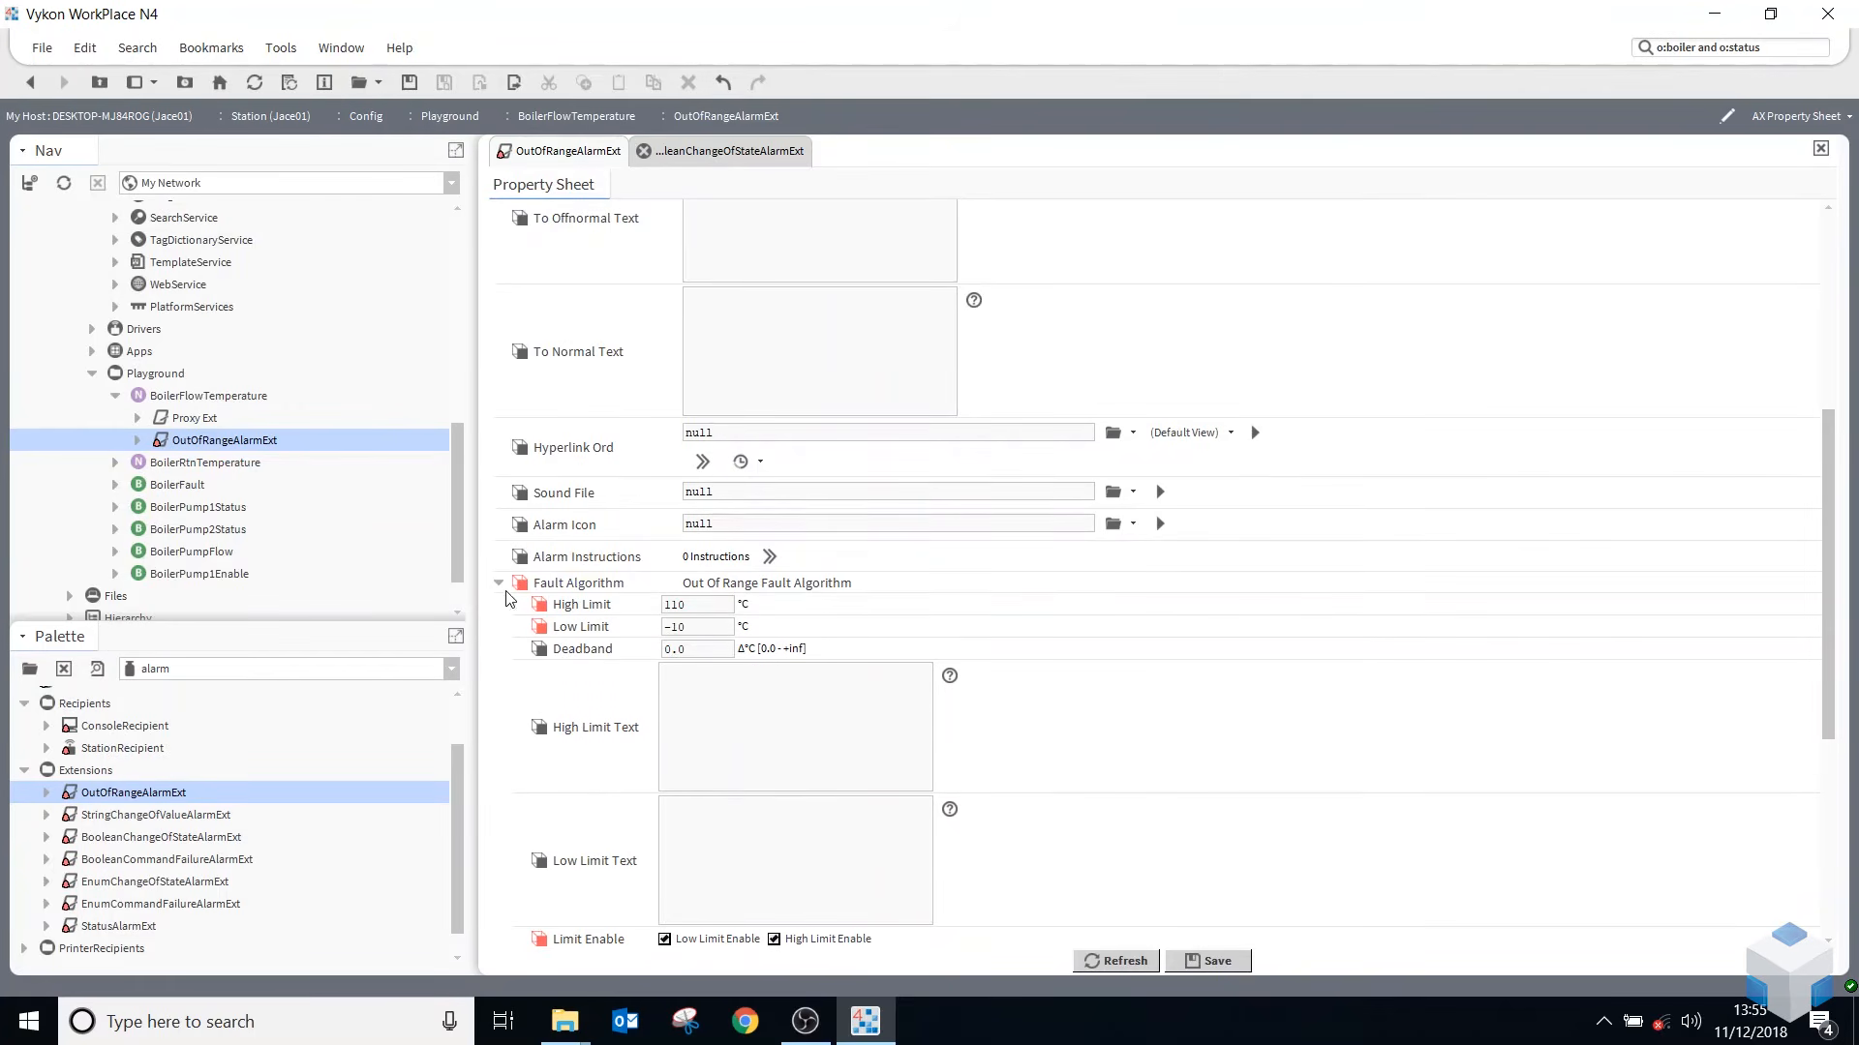
{"action": "scroll", "coordinate": [505, 597], "scroll_direction": "down", "scroll_amount": 5}
{"action": "left_click_drag", "start_coordinate": [672, 666], "coordinate": [666, 662]}
{"action": "left_click_drag", "start_coordinate": [771, 792], "coordinate": [616, 818]}
- Enter "Alarm Cleared" as the To Normal Text and save the OutOfRangeAlarmExt
{"action": "scroll", "coordinate": [730, 704], "scroll_direction": "up", "scroll_amount": 6}
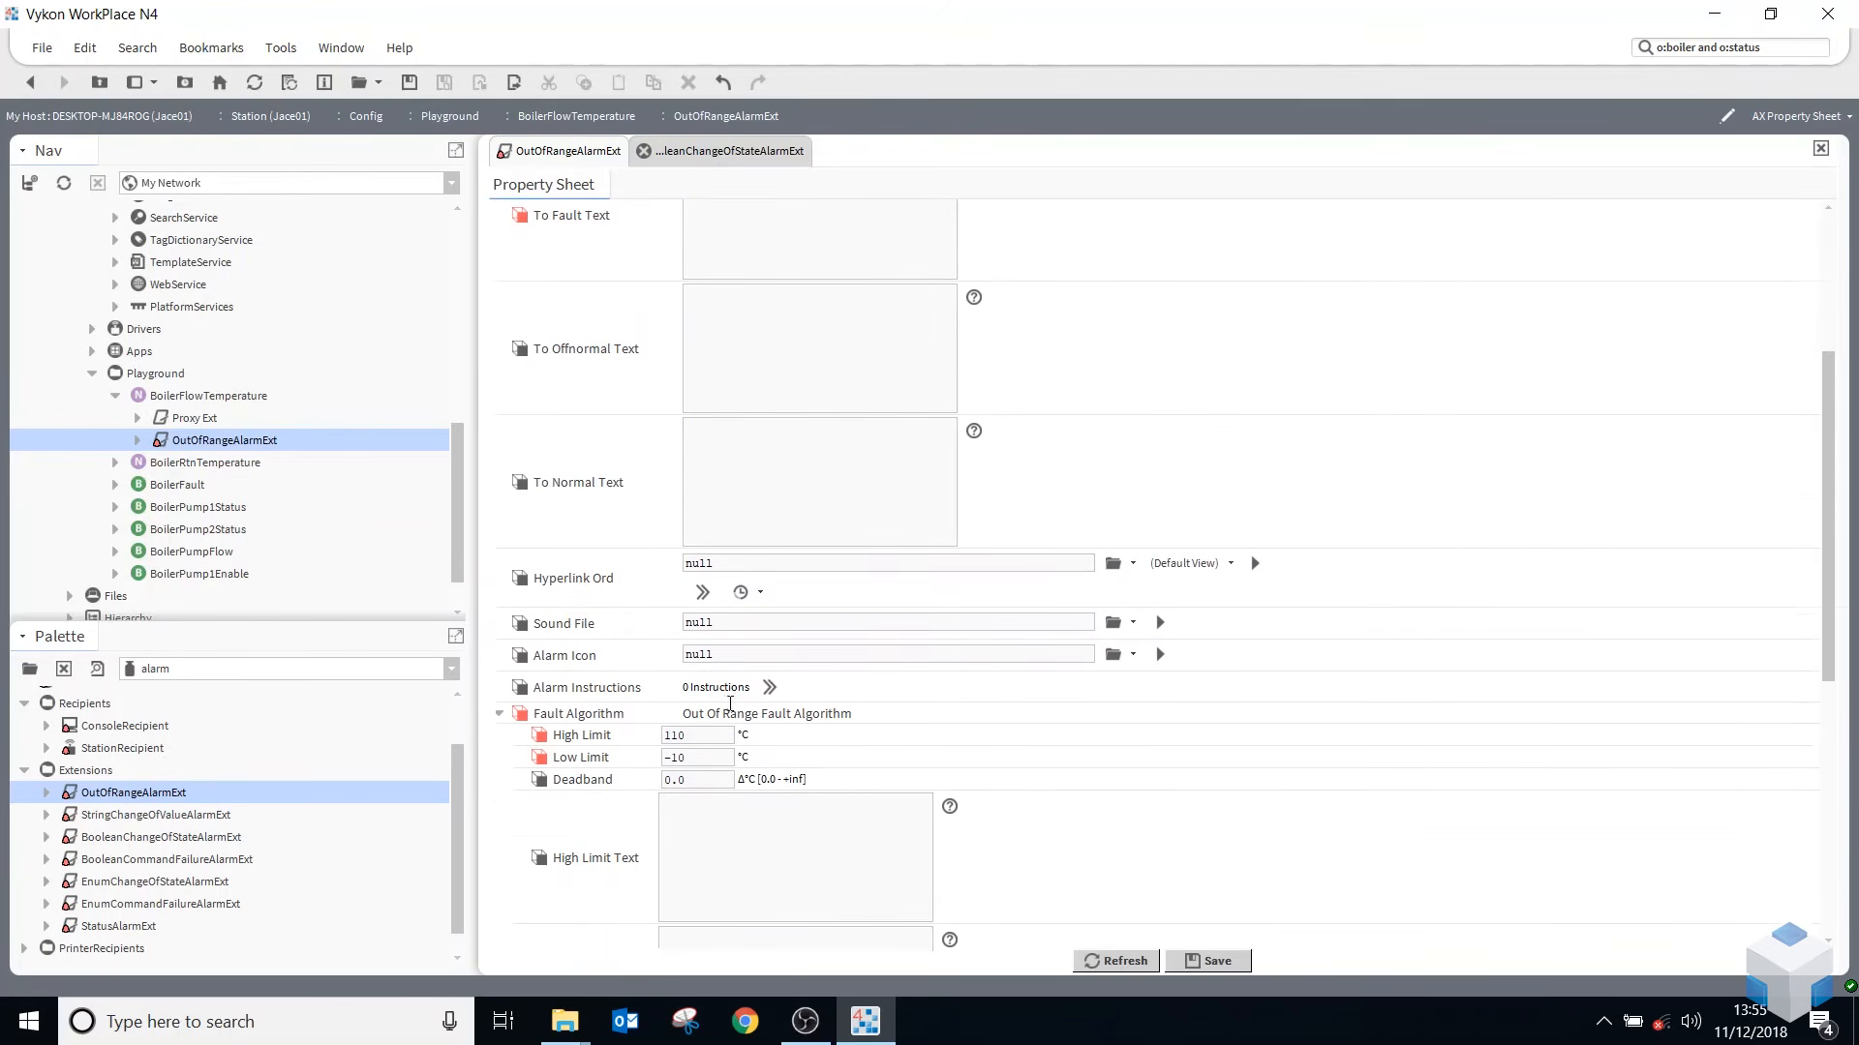
{"action": "scroll", "coordinate": [730, 704], "scroll_direction": "up", "scroll_amount": 2}
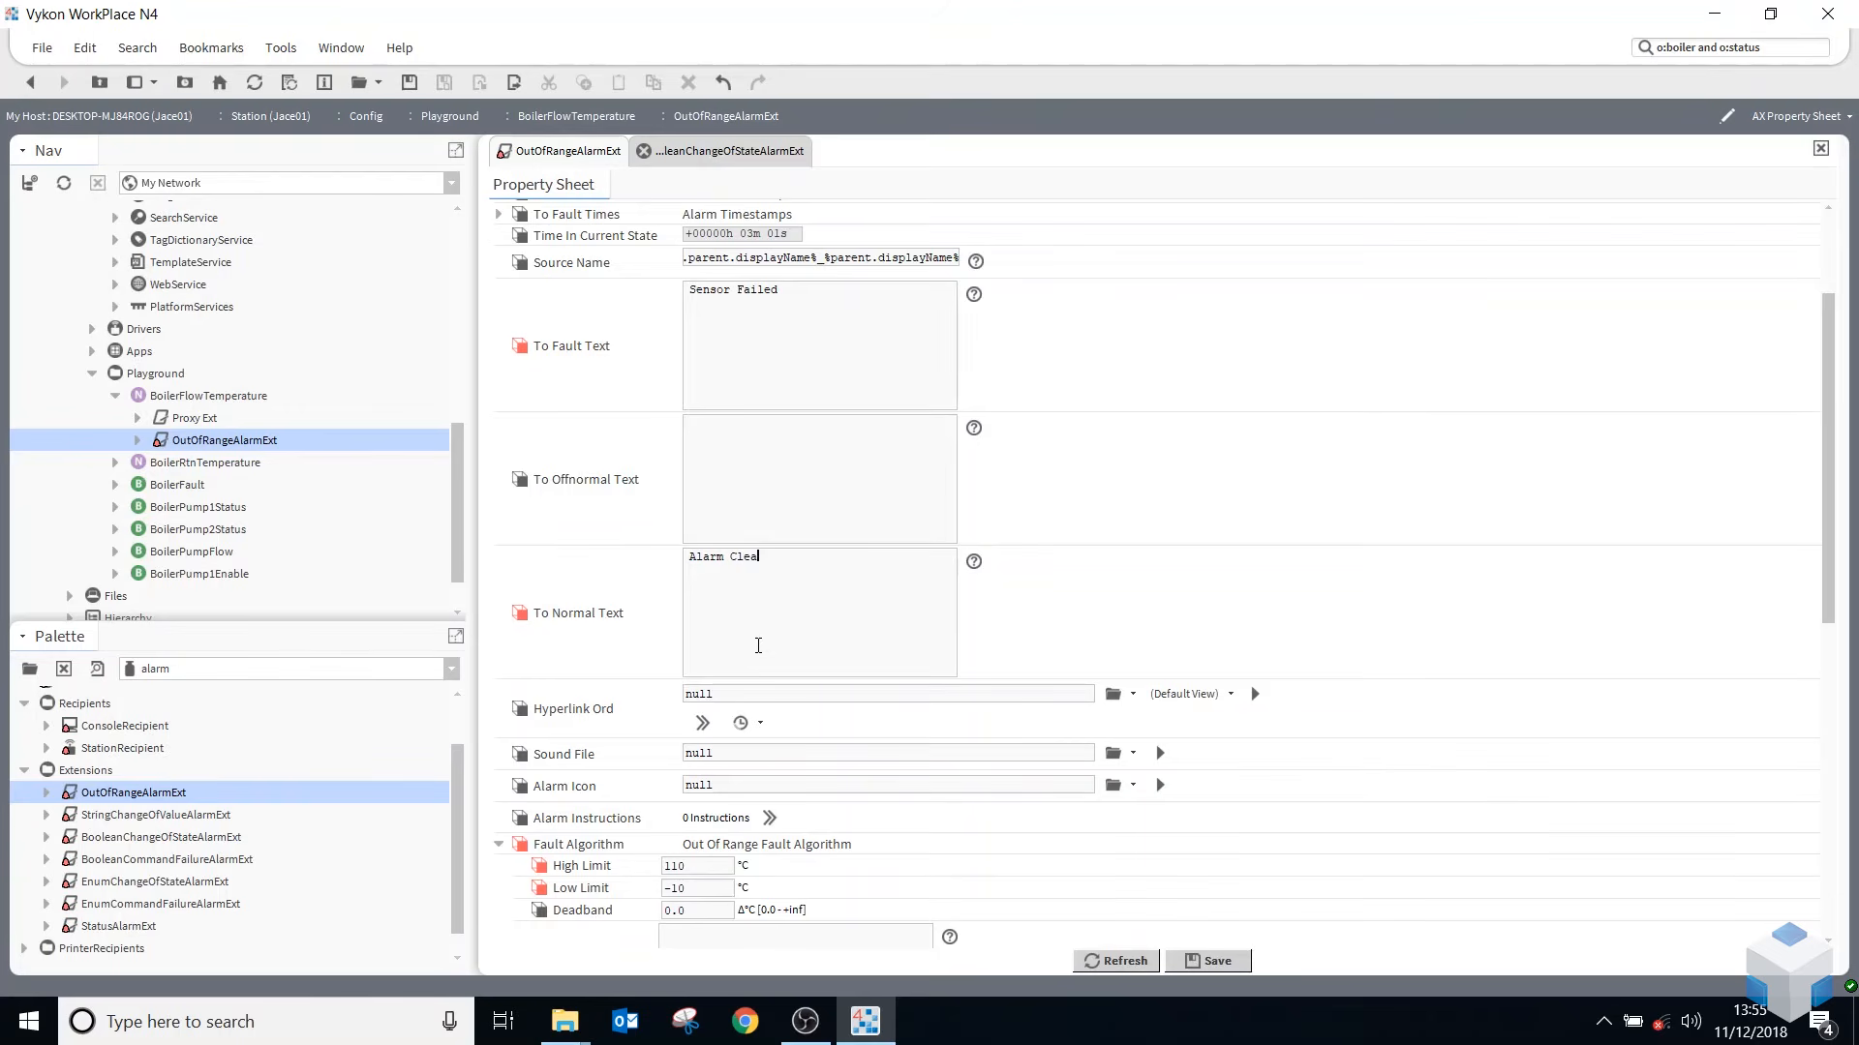
{"action": "scroll", "coordinate": [758, 646], "scroll_direction": "down", "scroll_amount": 8}
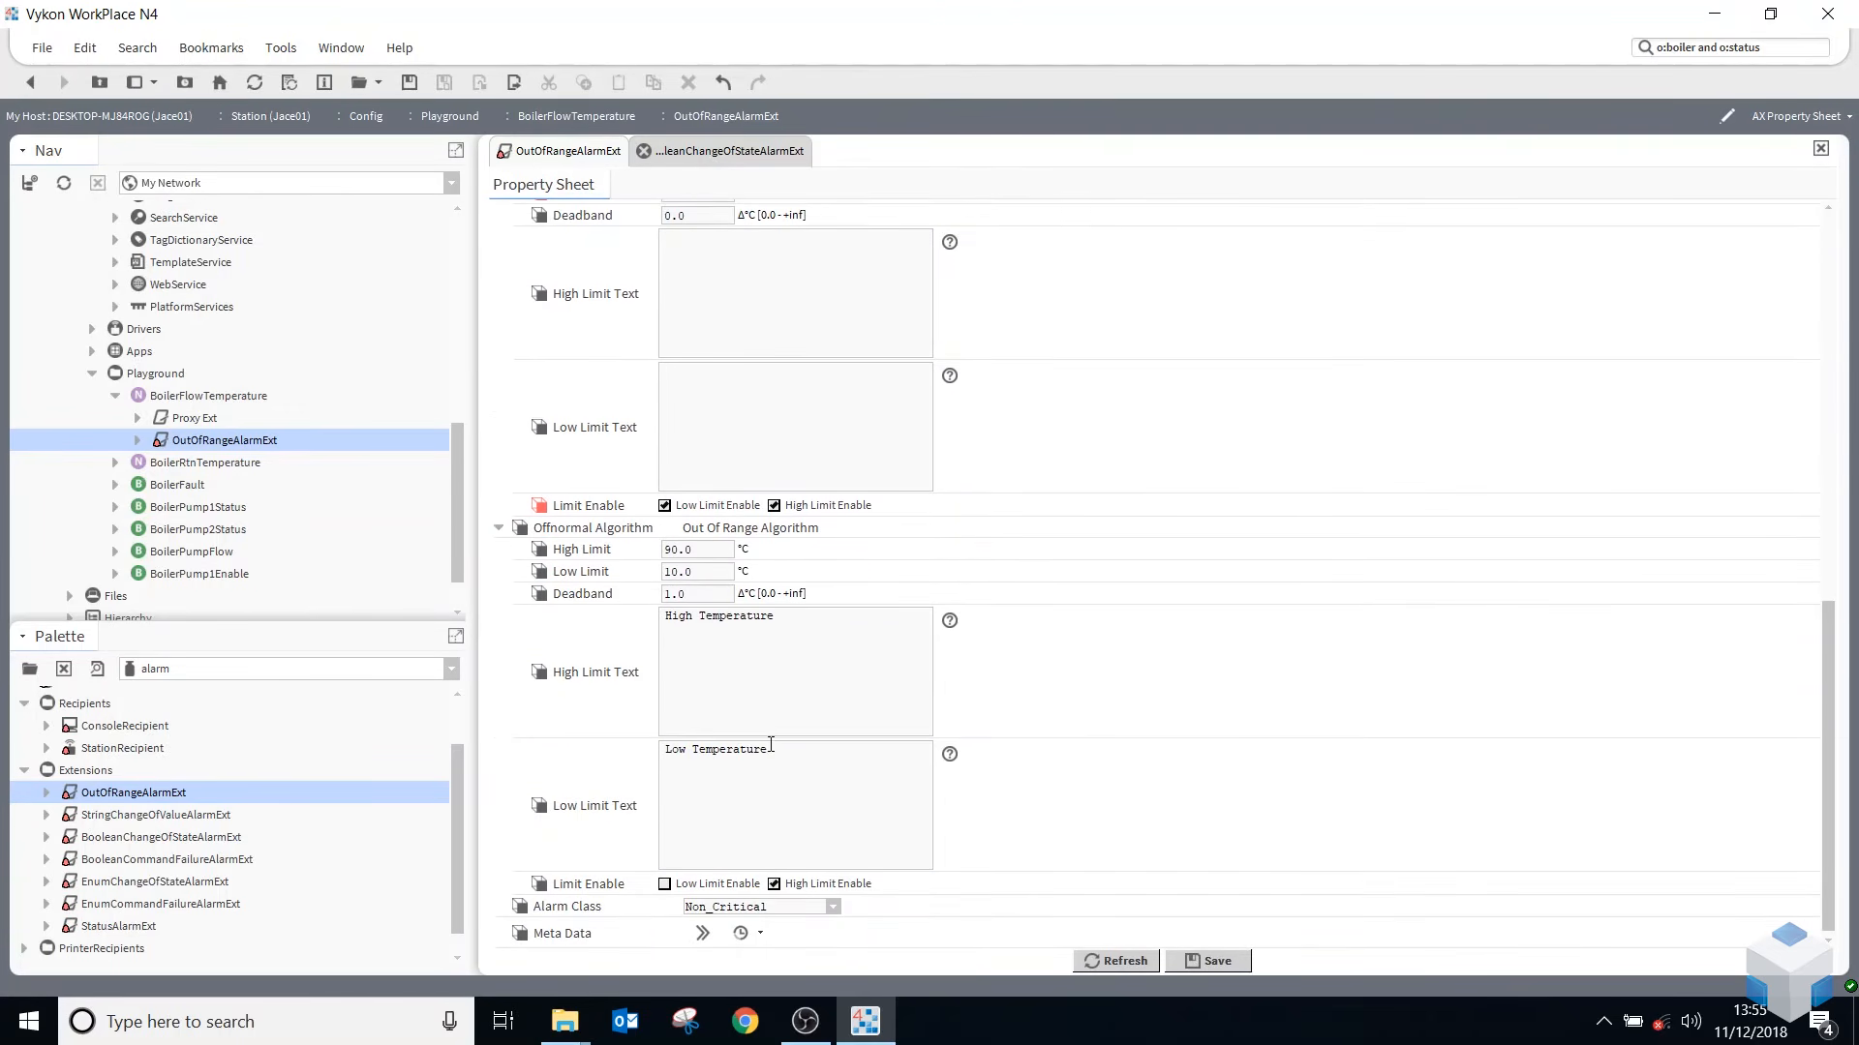
{"action": "left_click", "coordinate": [1214, 960]}
{"action": "scroll", "coordinate": [791, 423], "scroll_direction": "up", "scroll_amount": 10}
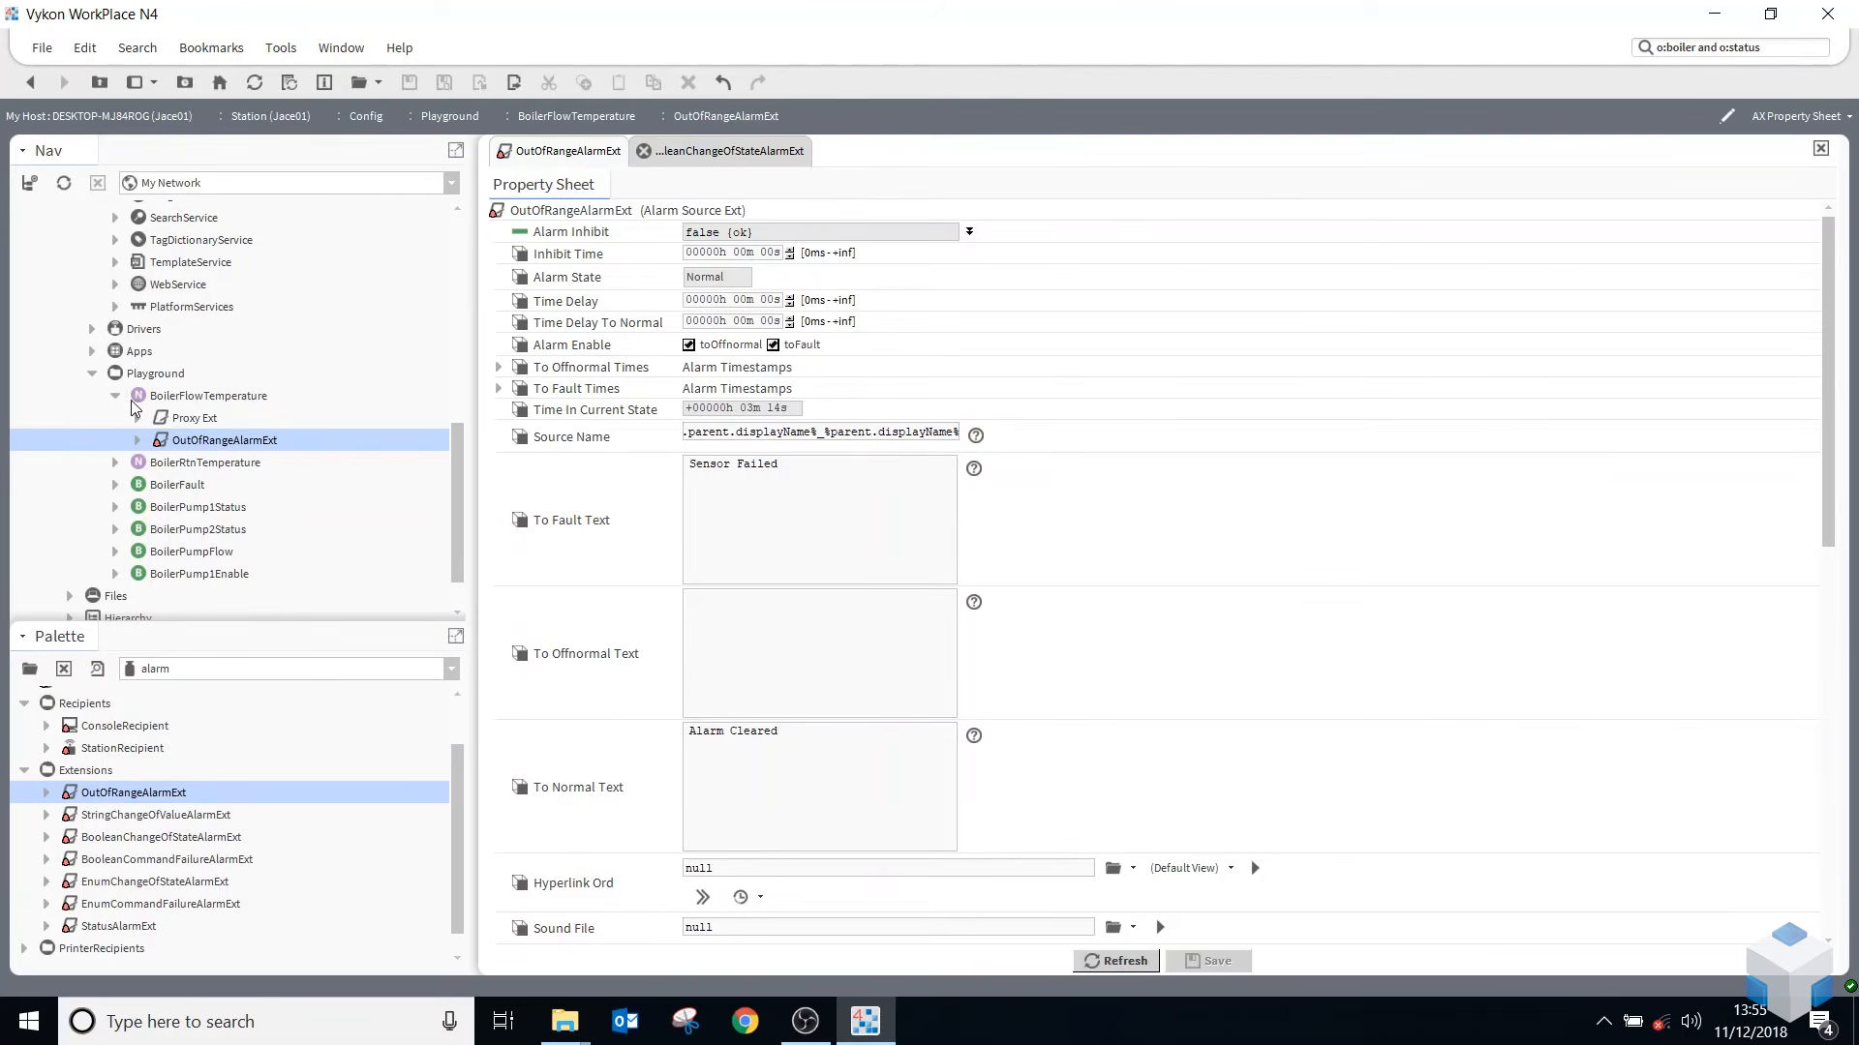
- Close the other tabs and open the ConsoleRecipient's alarm console from the AlarmService wire sheet
{"action": "right_click", "coordinate": [534, 153]}
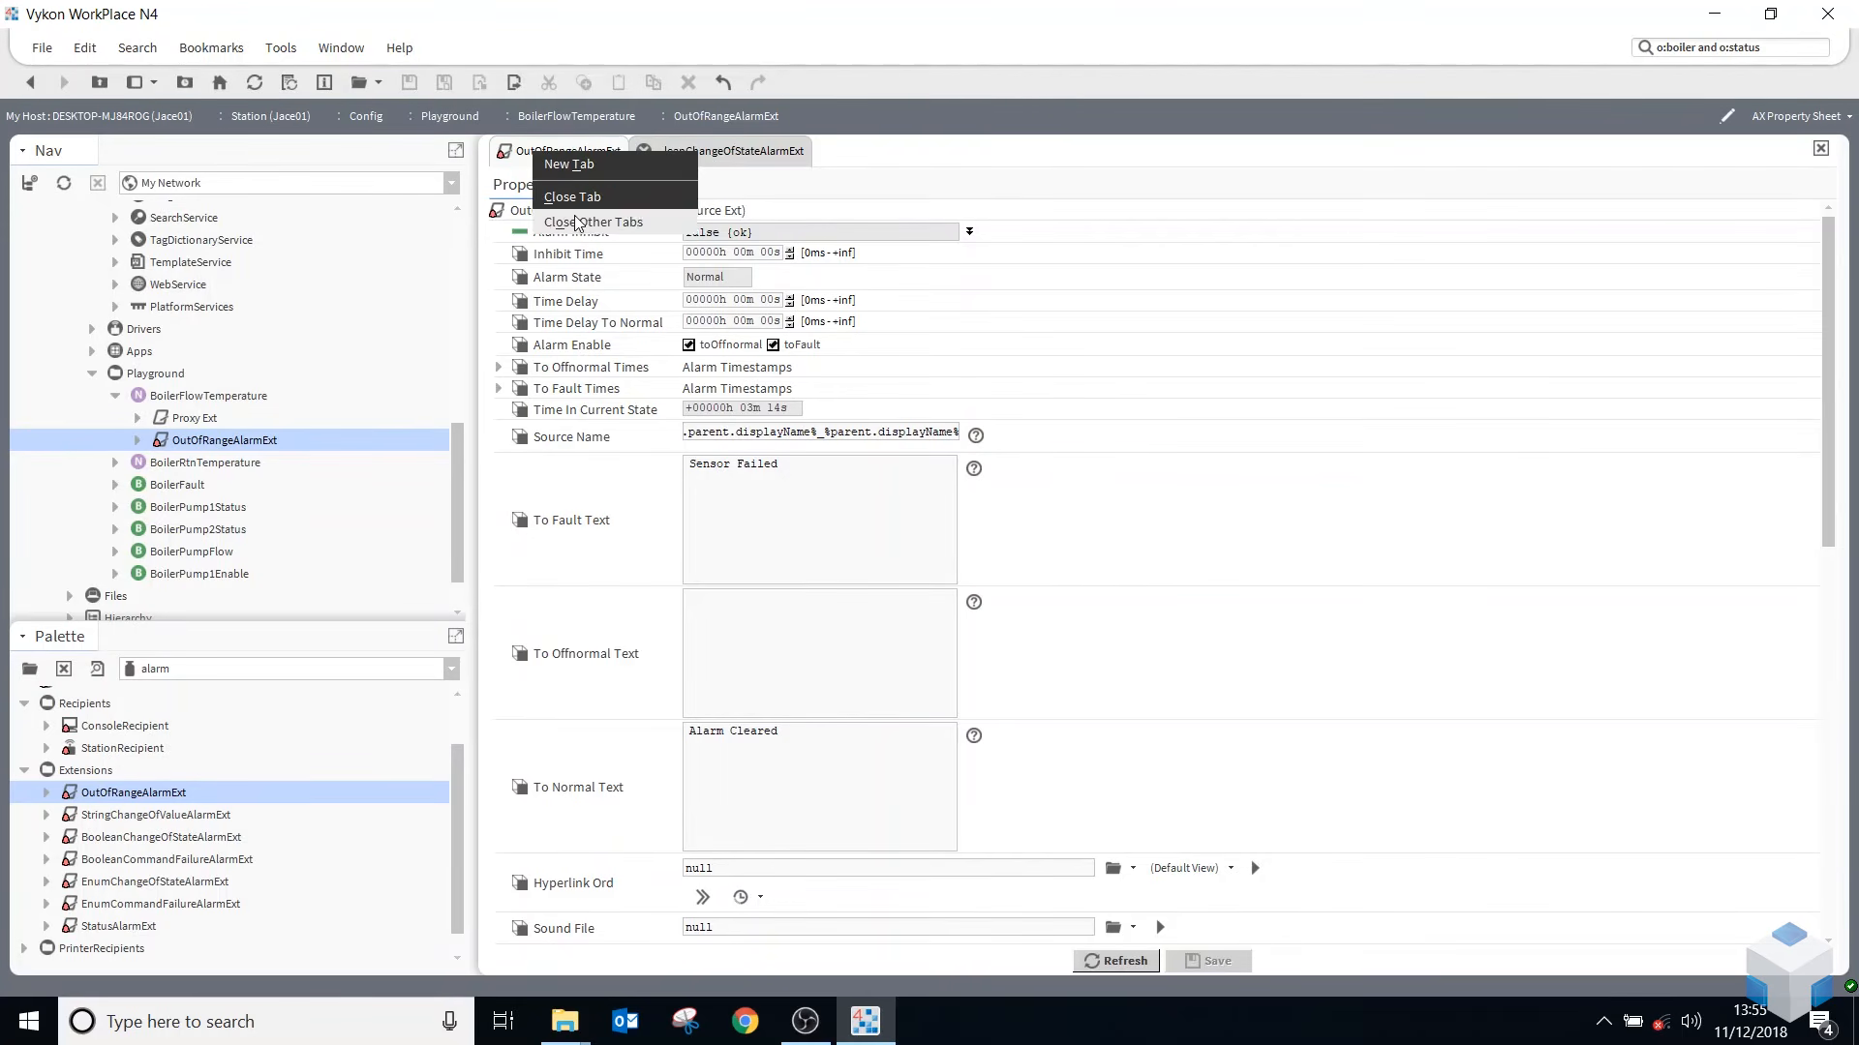
{"action": "left_click", "coordinate": [578, 223]}
{"action": "scroll", "coordinate": [184, 407], "scroll_direction": "up", "scroll_amount": 6}
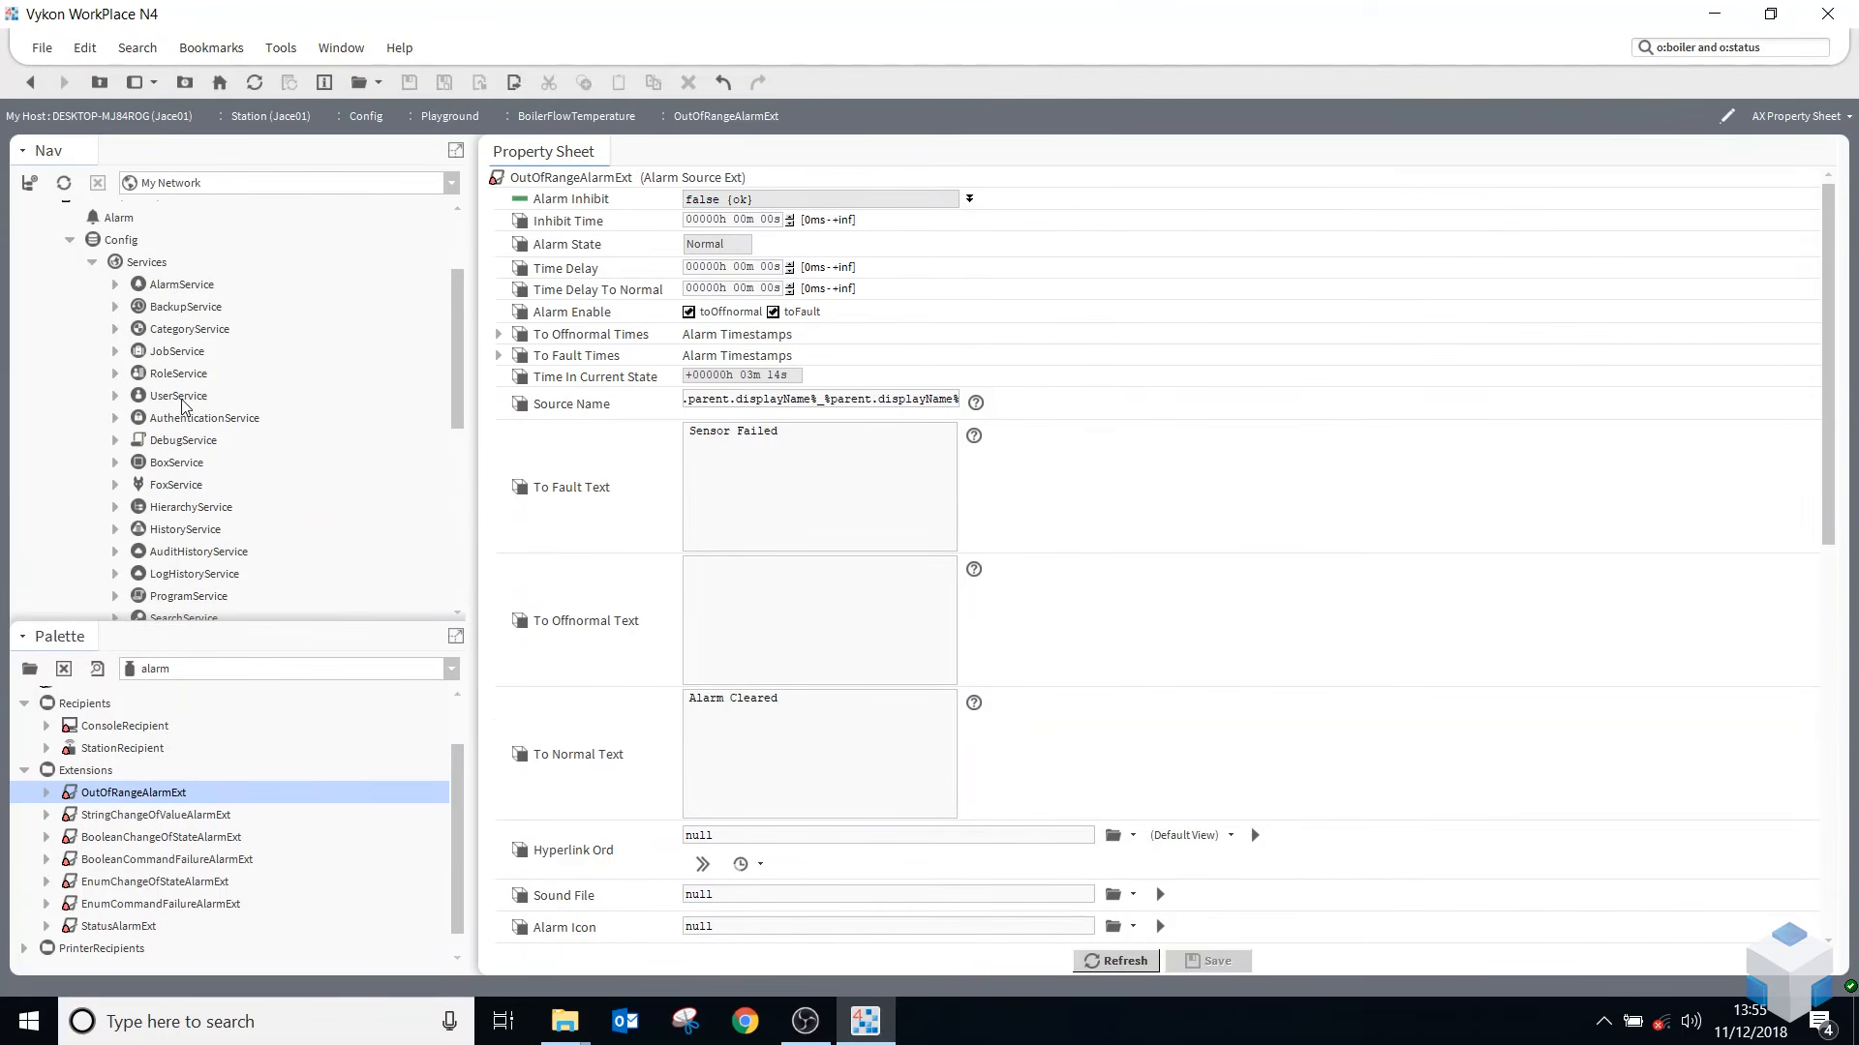
{"action": "double_click", "coordinate": [178, 286]}
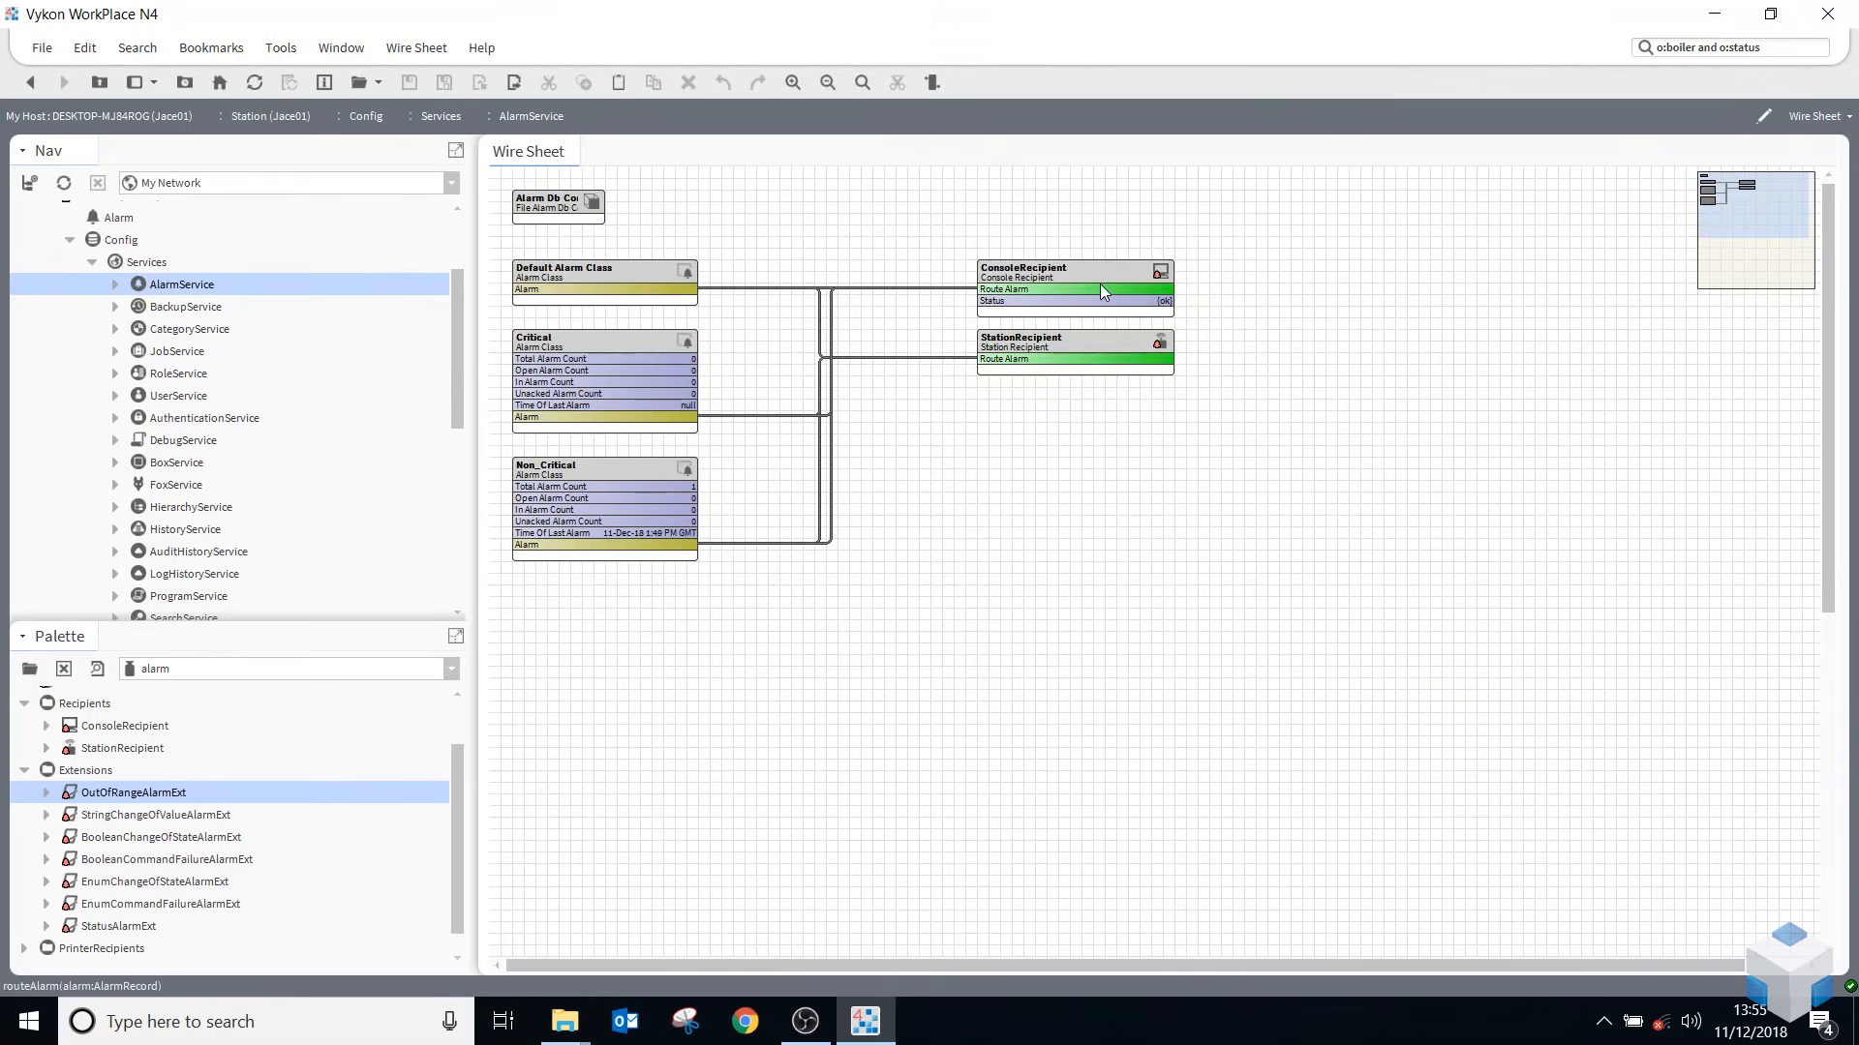
{"action": "double_click", "coordinate": [1100, 282]}
- Set BoilerFlowTemperature to 92 °C to trigger its high limit alarm and acknowledge that alarm in the console
{"action": "scroll", "coordinate": [97, 416], "scroll_direction": "down", "scroll_amount": 6}
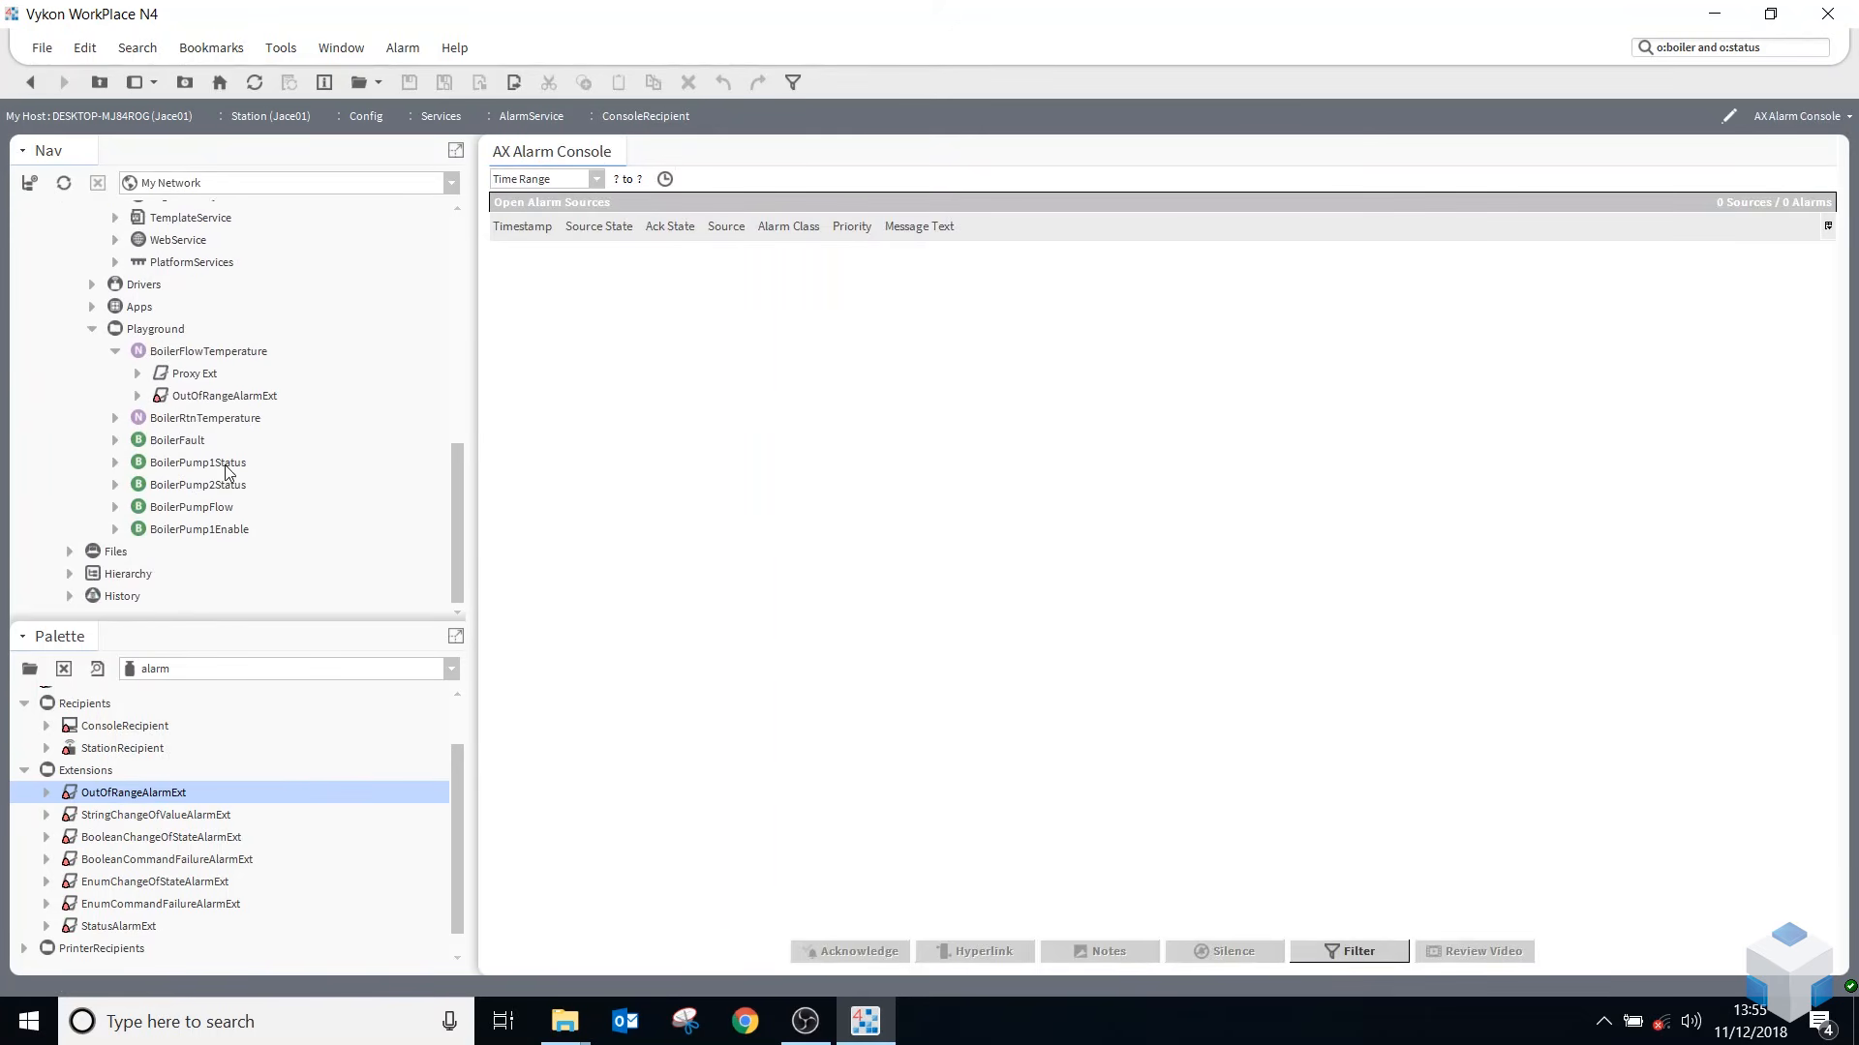
{"action": "right_click", "coordinate": [181, 426]}
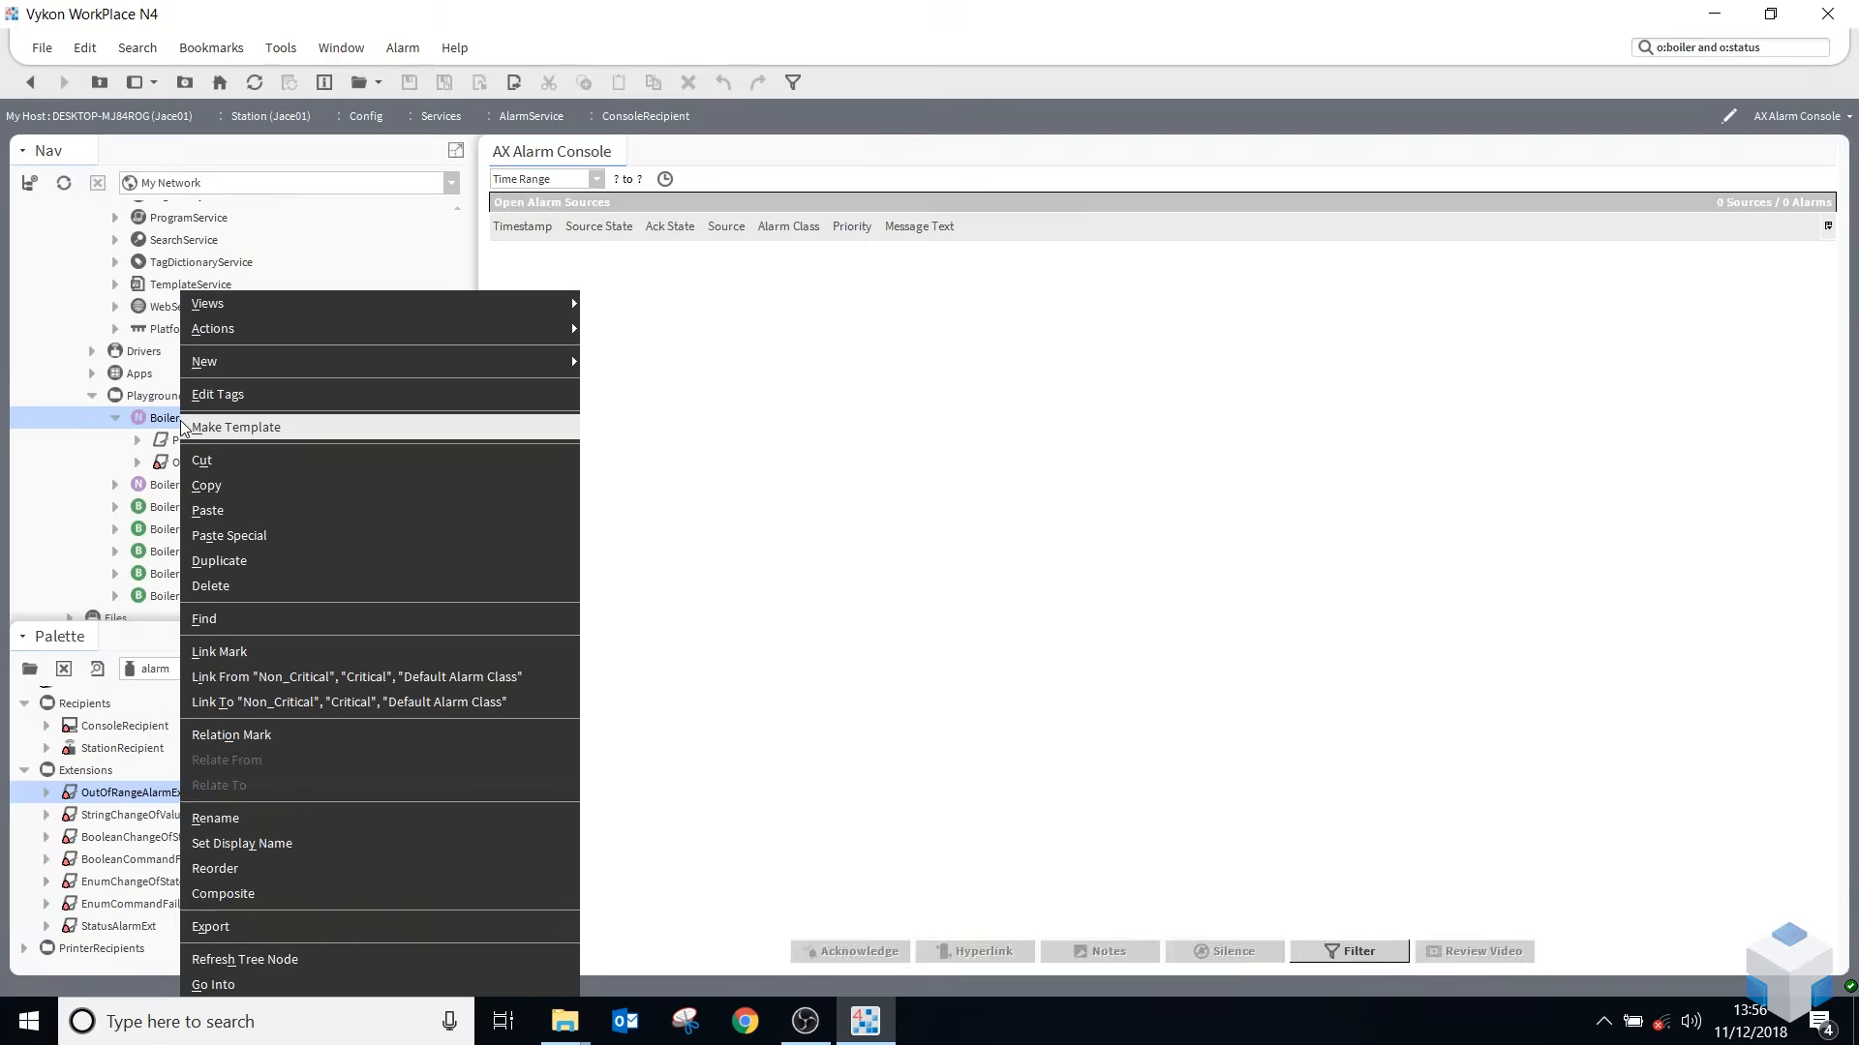
{"action": "mouse_move", "coordinate": [562, 328]}
{"action": "left_click", "coordinate": [640, 434]}
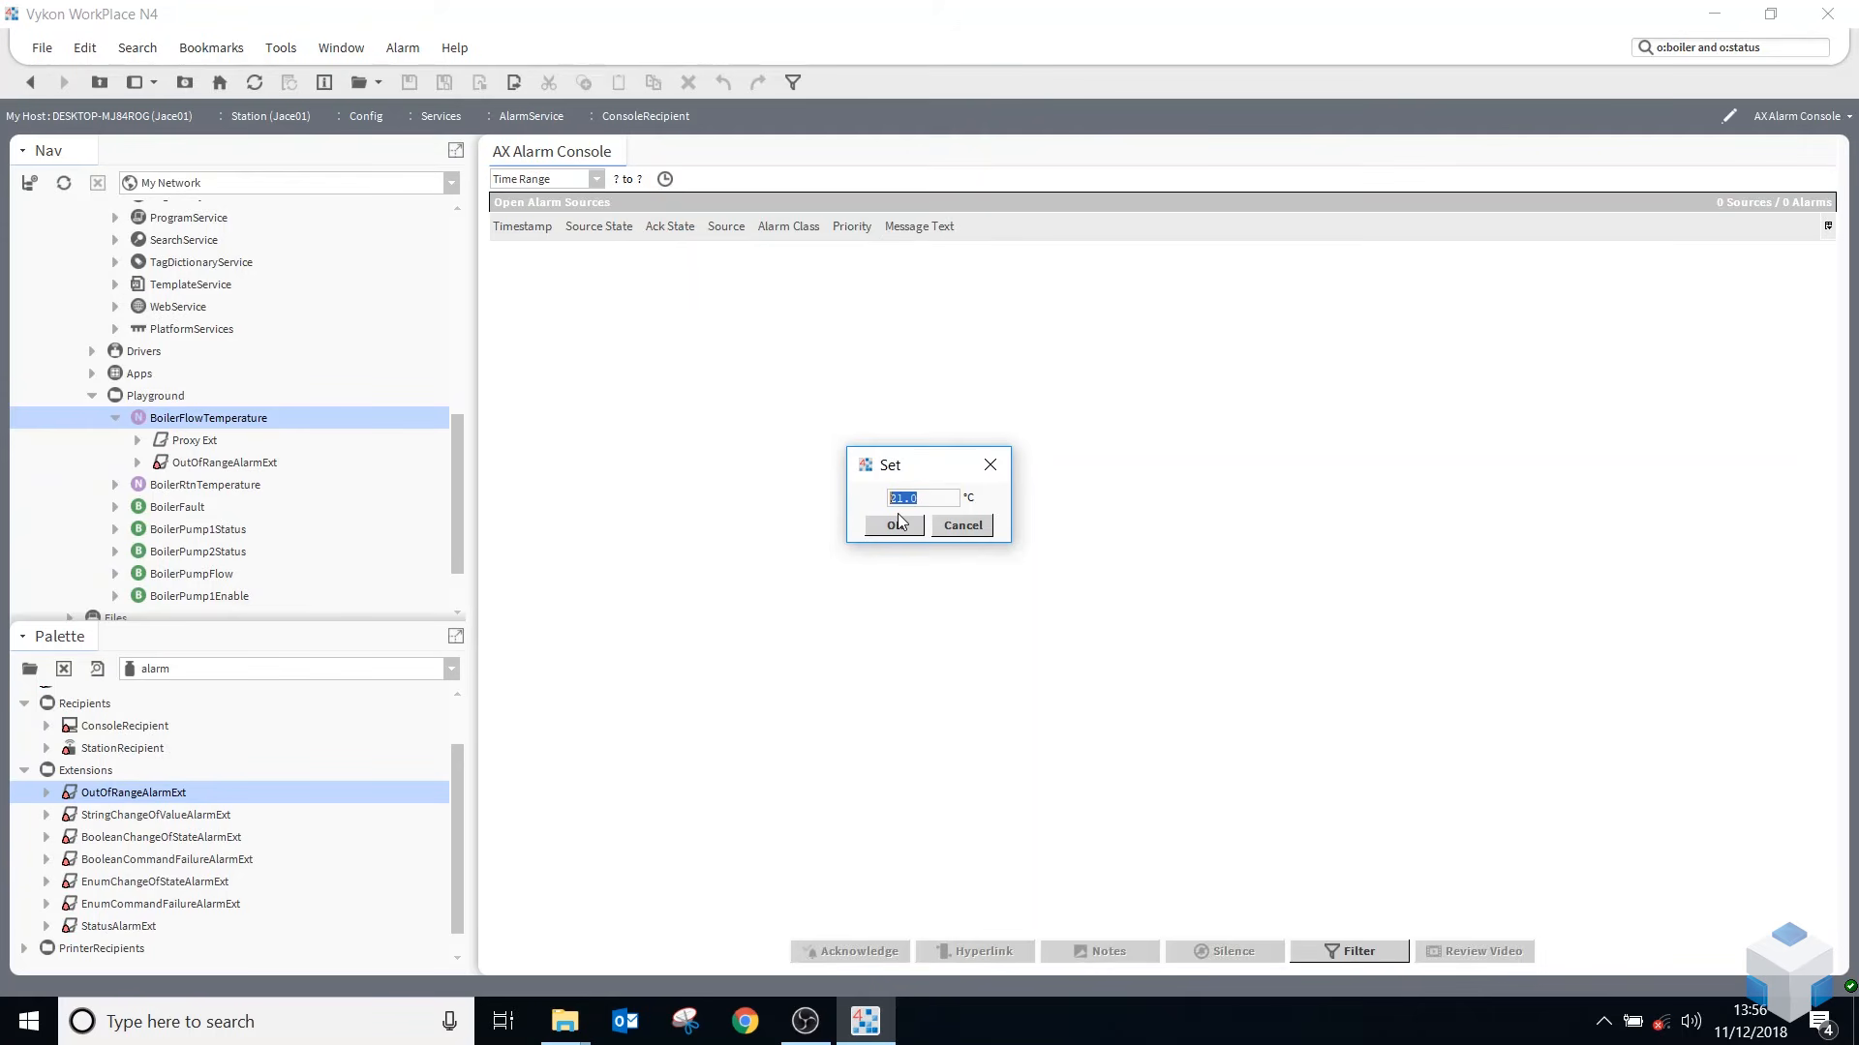
{"action": "type", "text": "91"}
{"action": "left_click", "coordinate": [894, 525]}
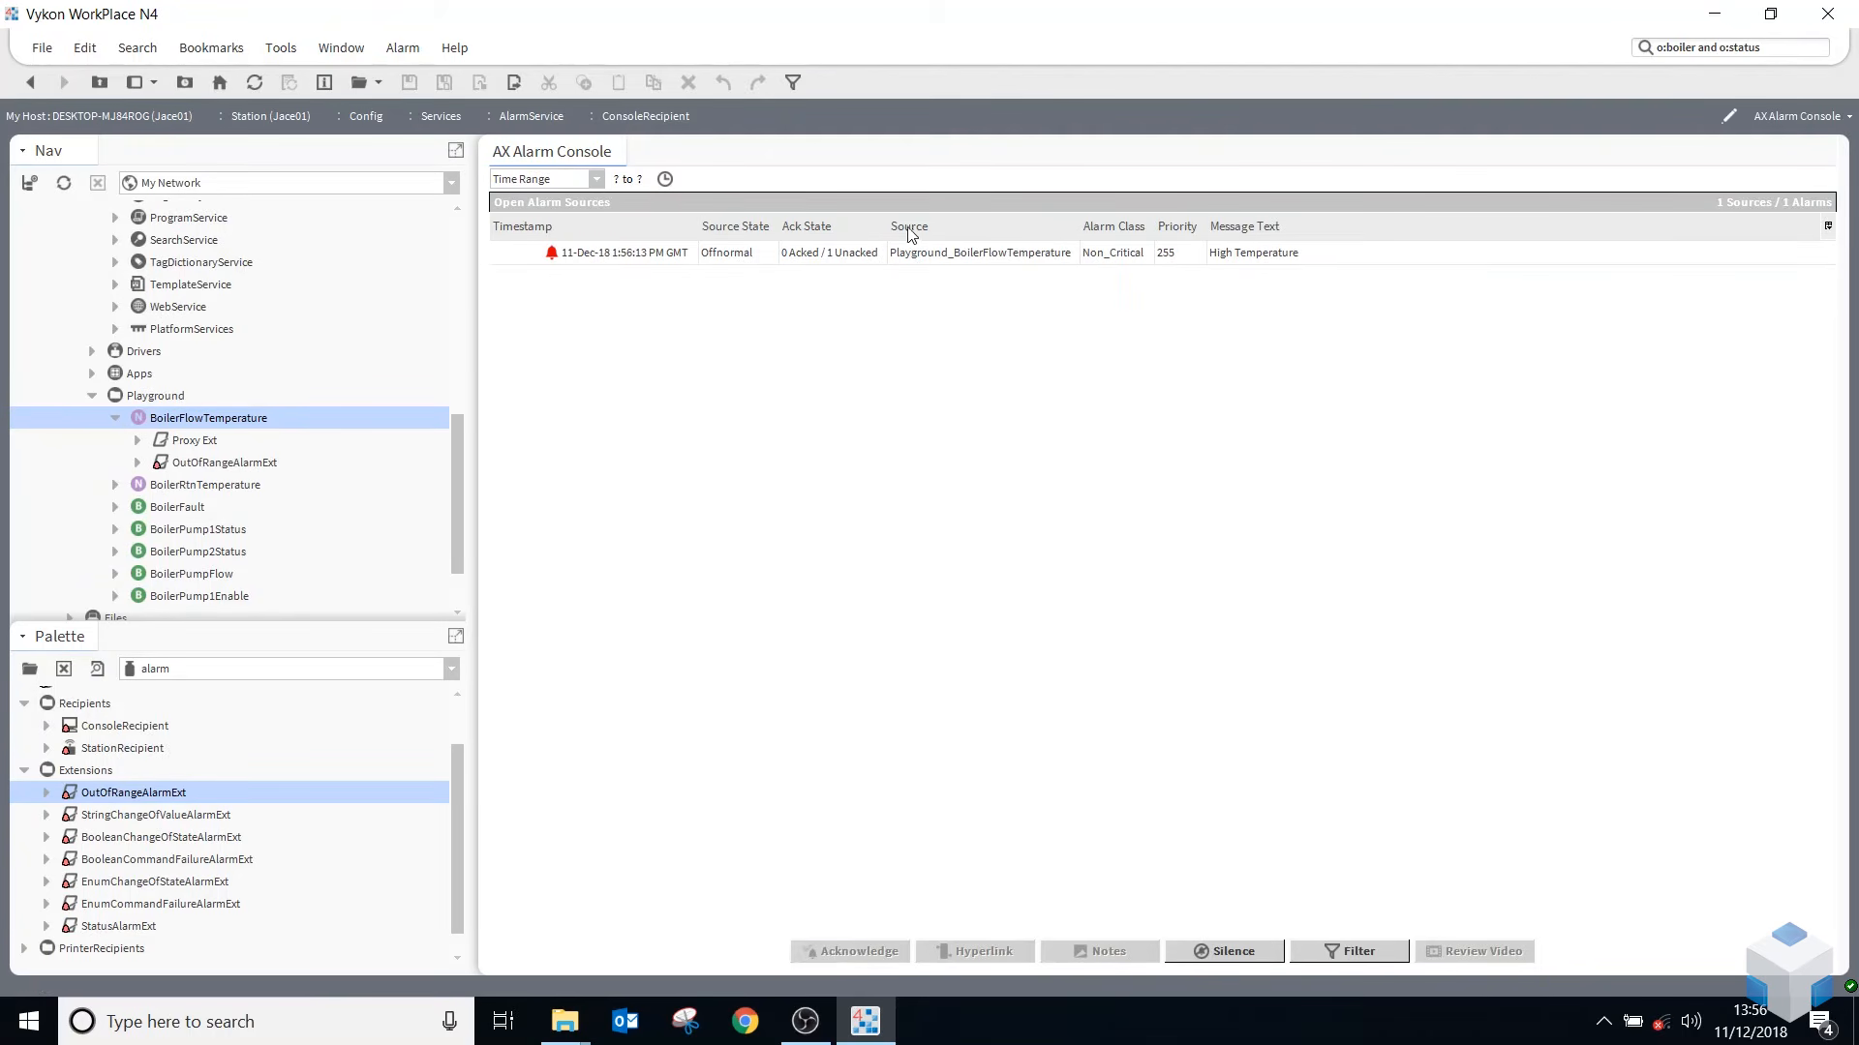
{"action": "right_click", "coordinate": [586, 258]}
{"action": "left_click", "coordinate": [619, 265]}
{"action": "right_click", "coordinate": [187, 427]}
{"action": "mouse_move", "coordinate": [264, 333]}
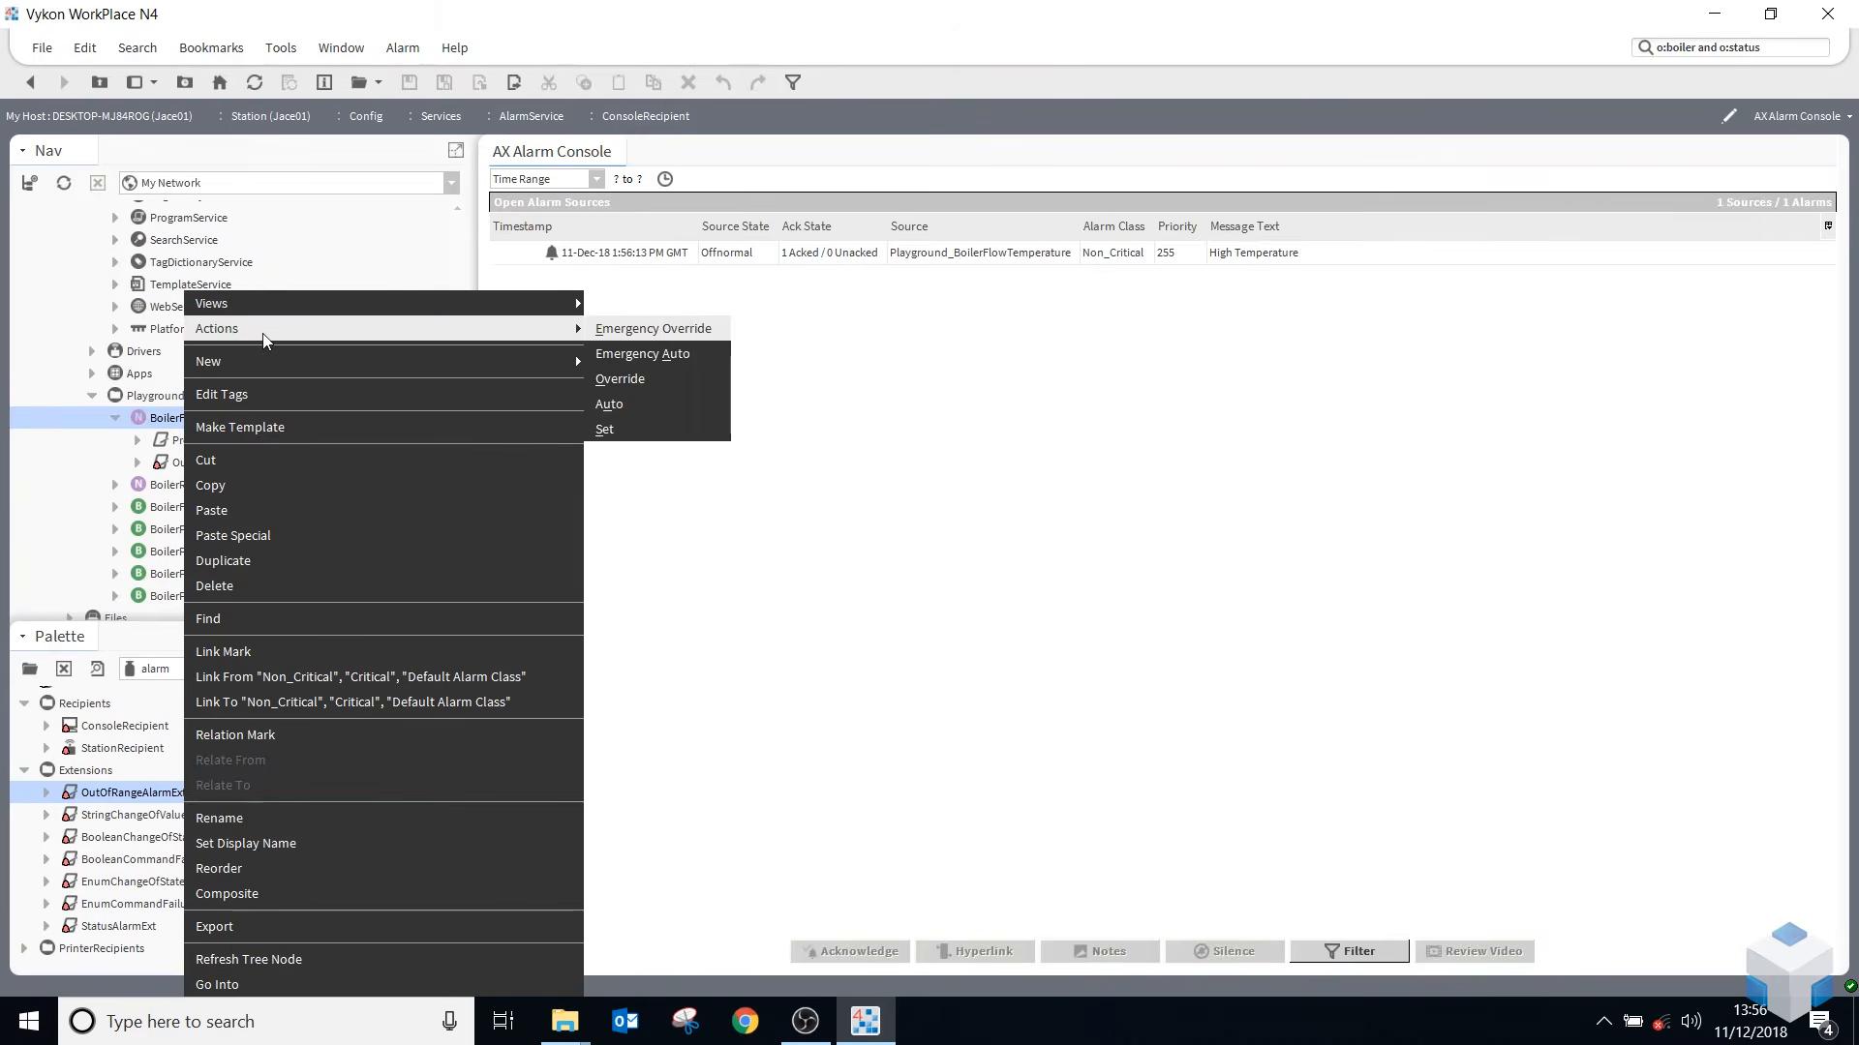
{"action": "left_click", "coordinate": [157, 419]}
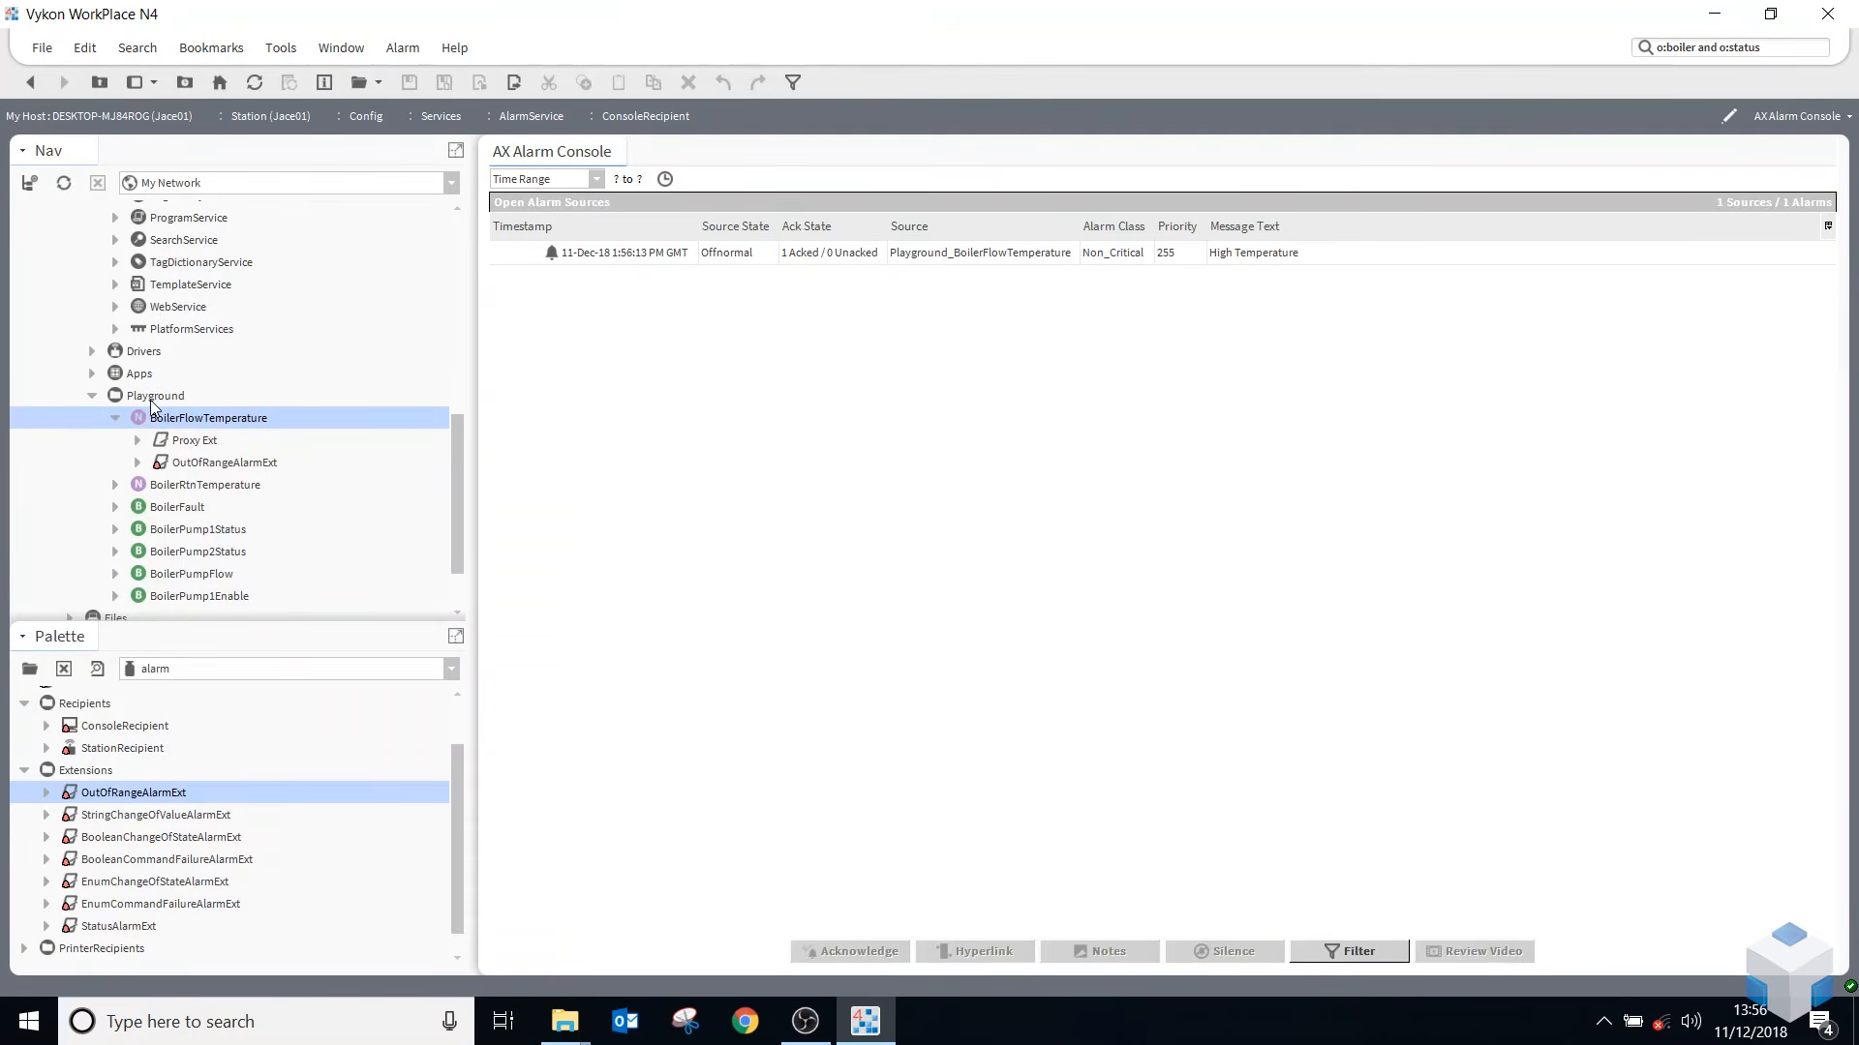
- Add a kitControl Average block to the Playground wire sheet and link BoilerFlowTemperature's output to its In A
{"action": "double_click", "coordinate": [153, 397]}
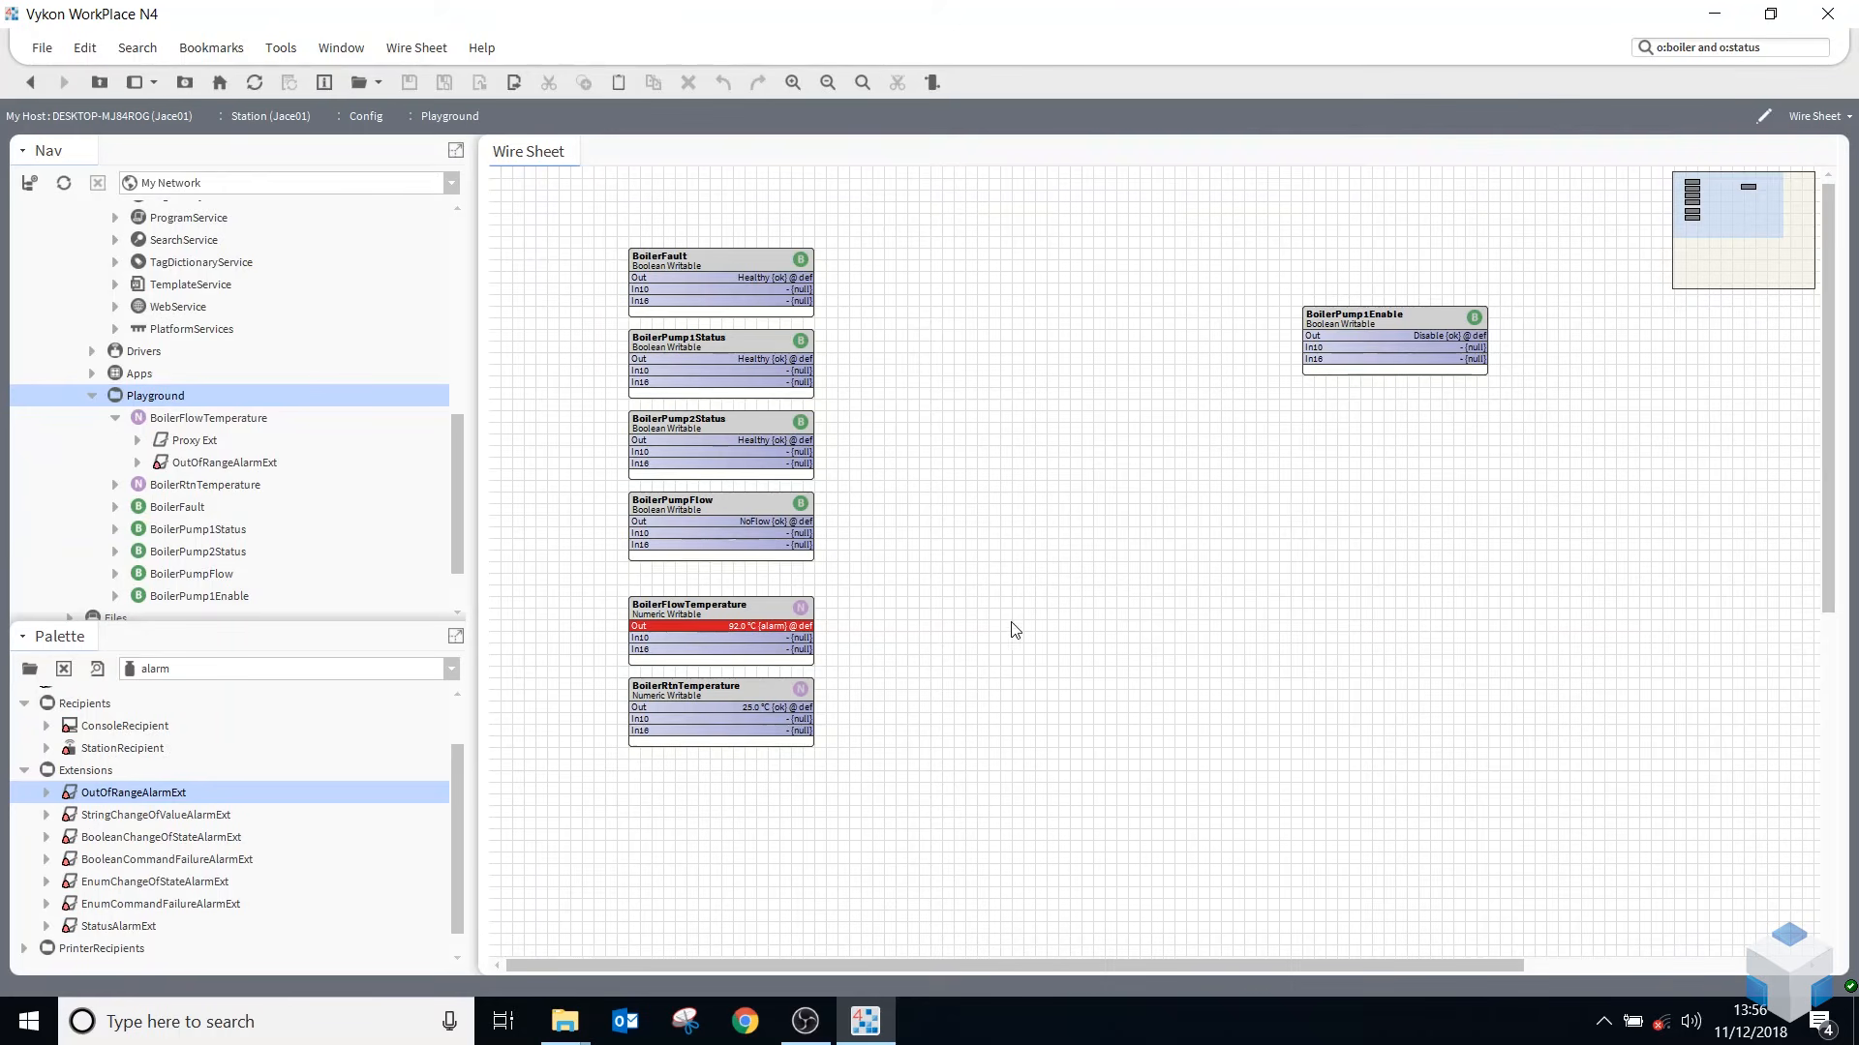
{"action": "left_click", "coordinate": [205, 670]}
{"action": "left_click", "coordinate": [167, 733]}
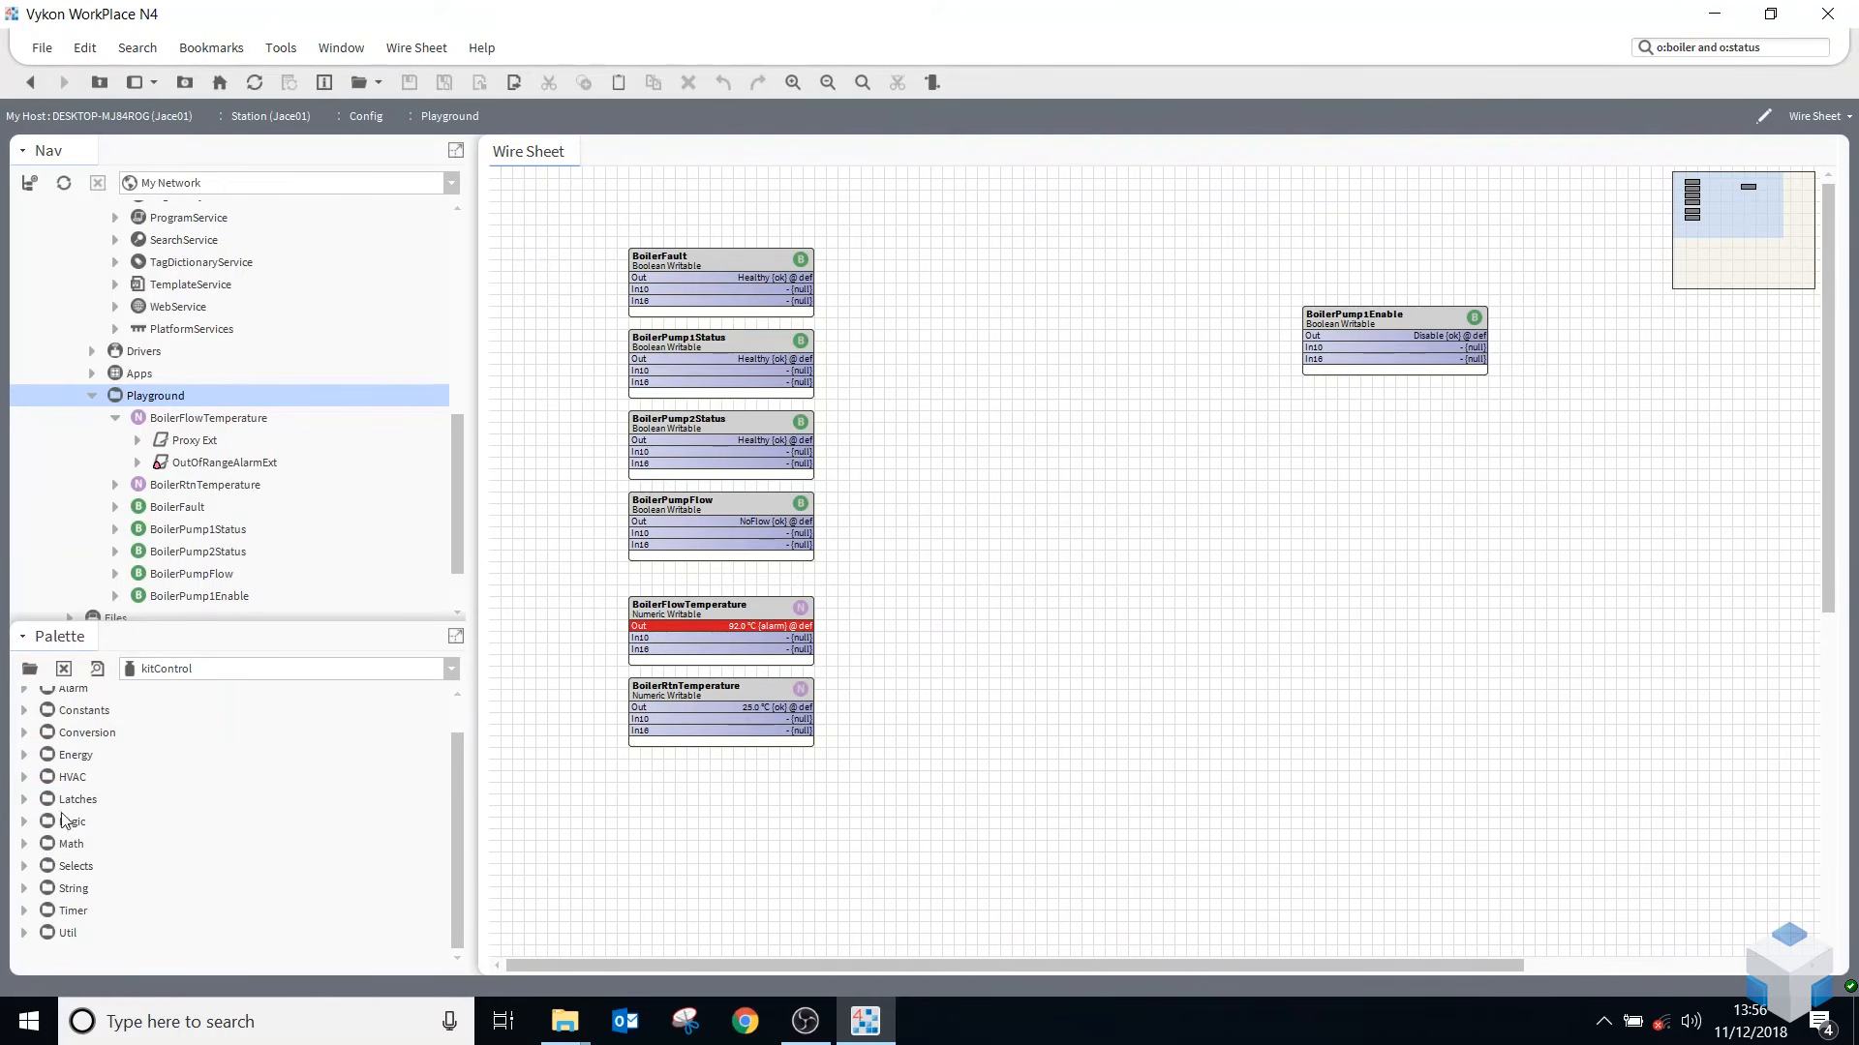
{"action": "left_click", "coordinate": [24, 843]}
{"action": "left_click_drag", "start_coordinate": [82, 838], "coordinate": [1118, 611]}
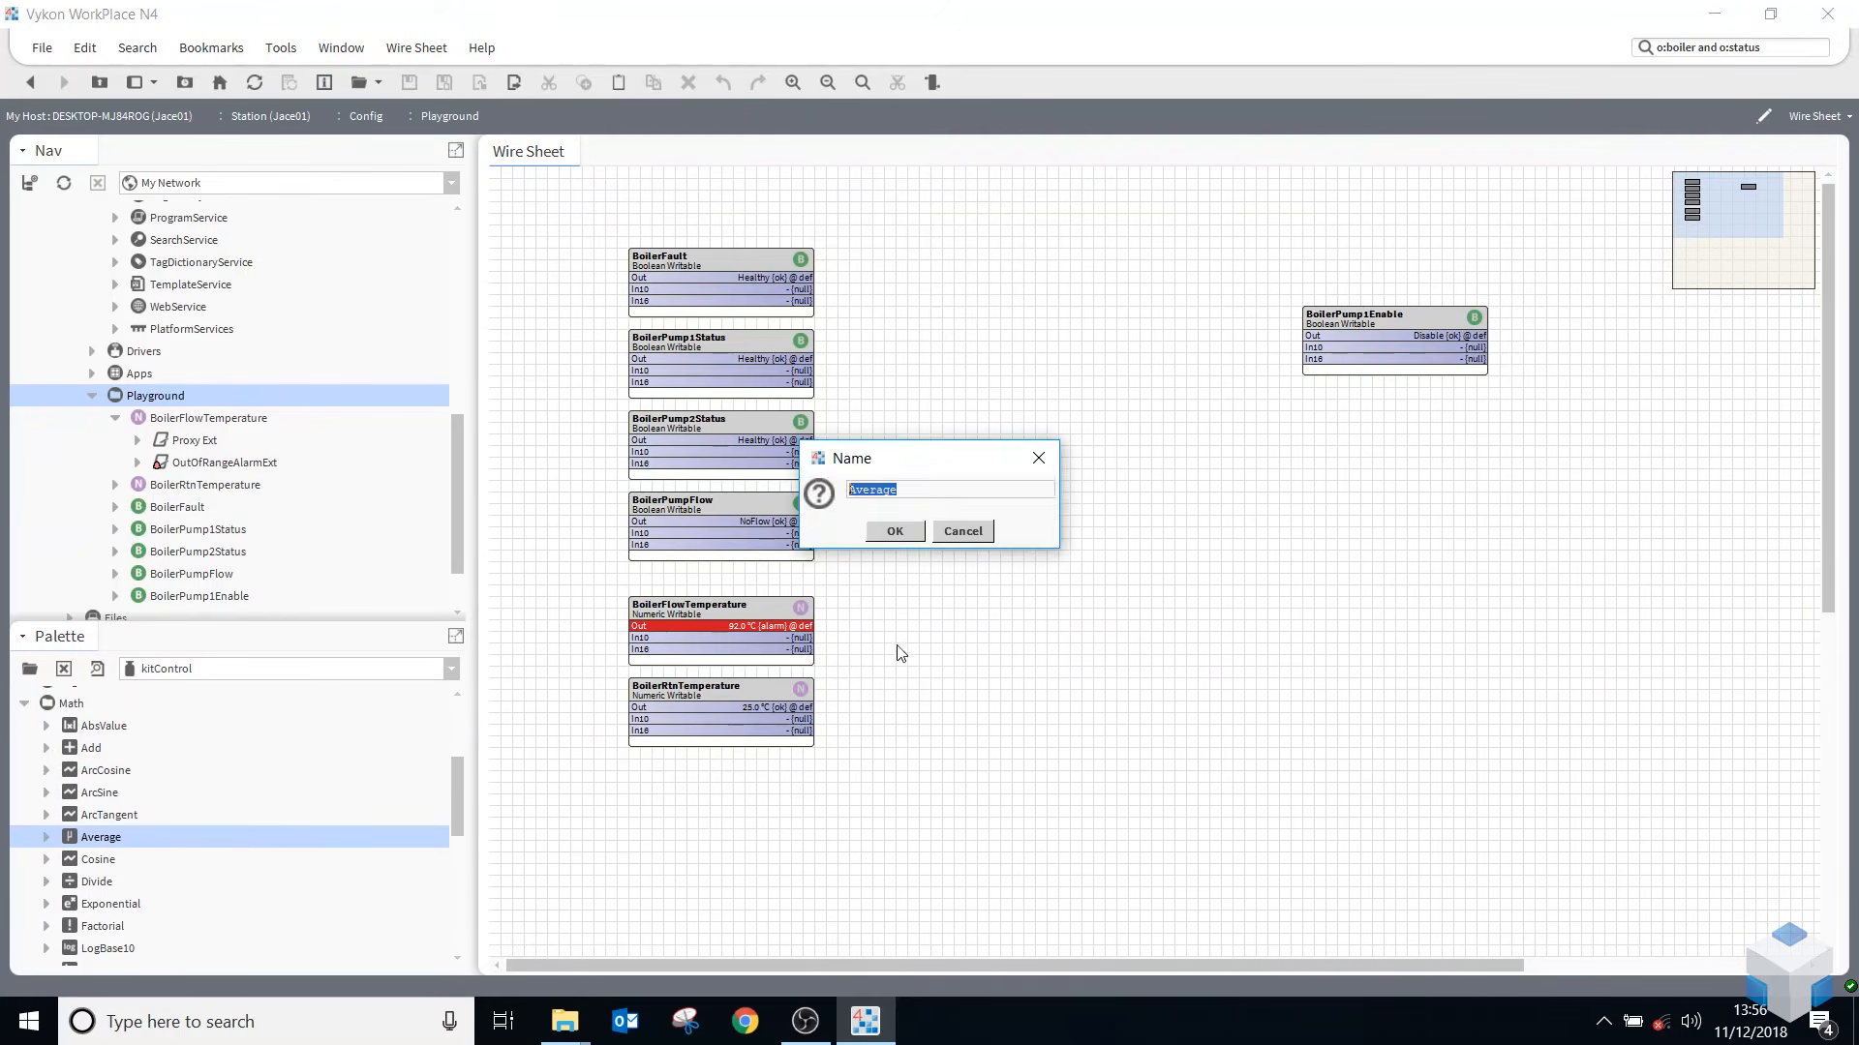
{"action": "left_click", "coordinate": [893, 530]}
{"action": "left_click_drag", "start_coordinate": [932, 639], "coordinate": [1065, 579]}
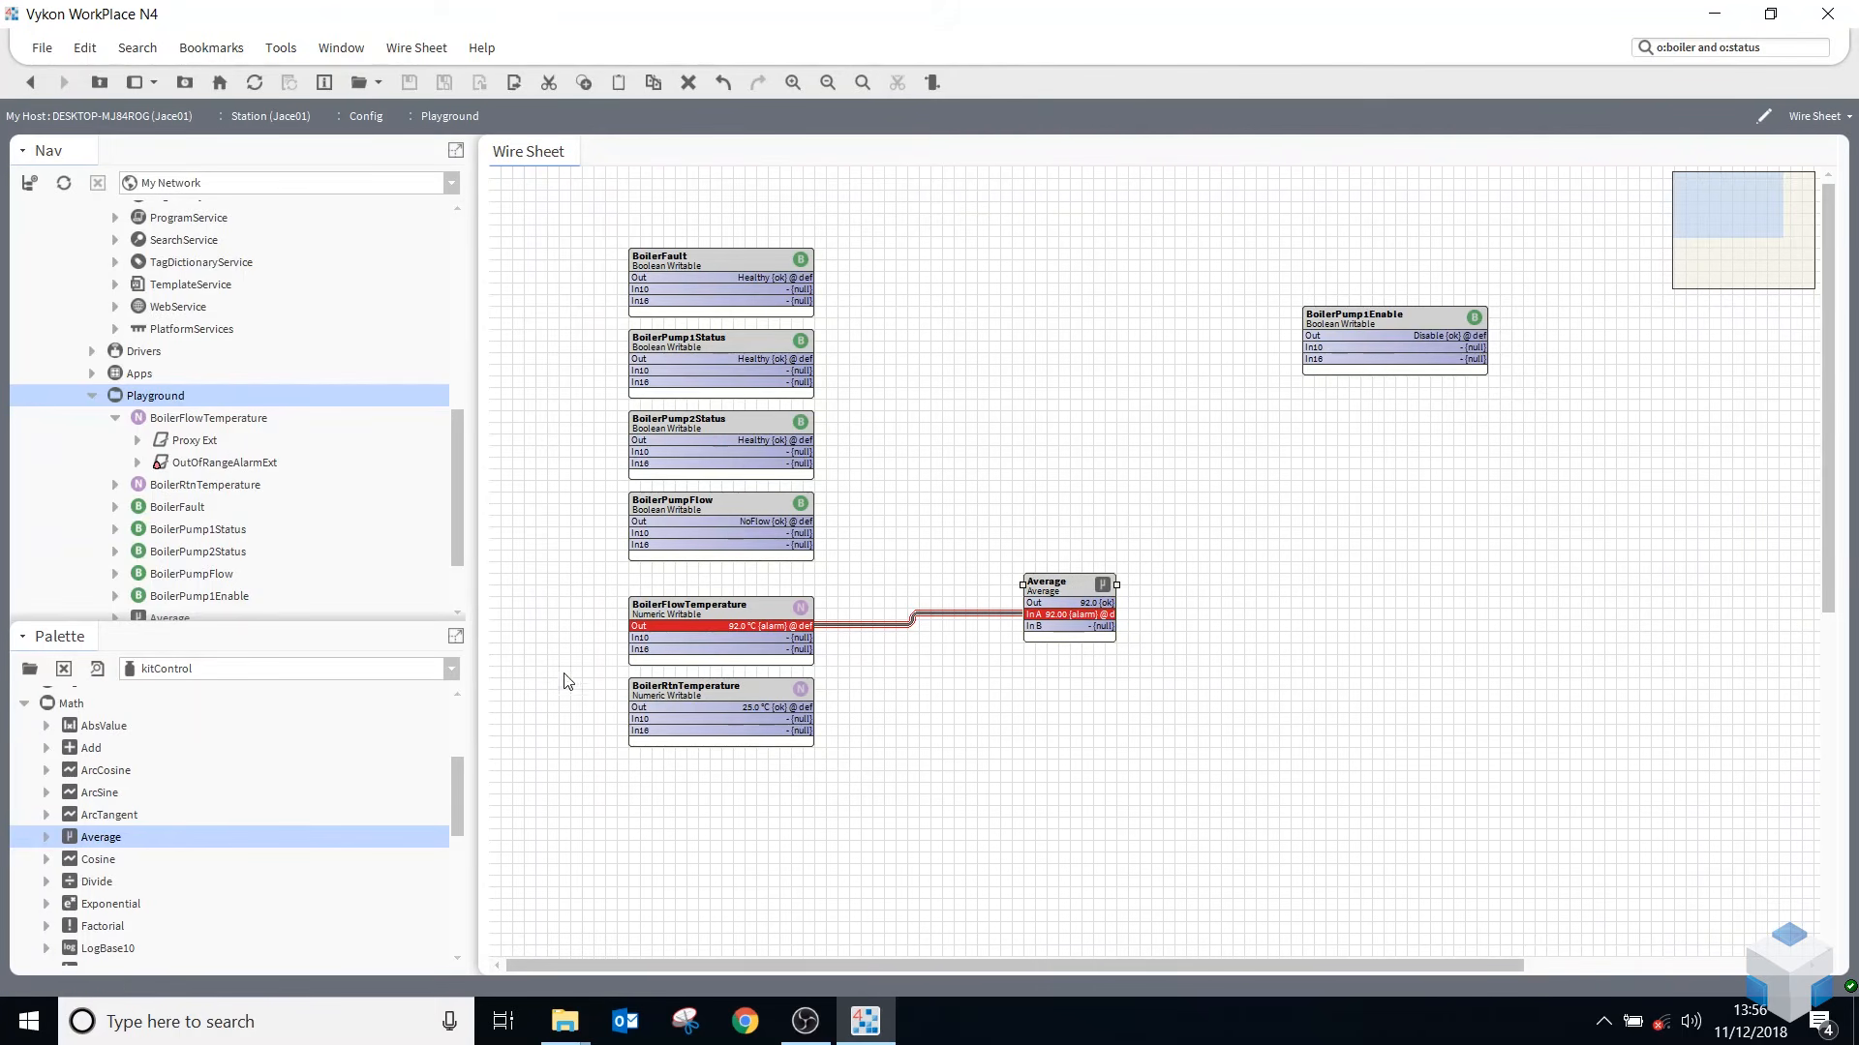
- Set BoilerFlowTemperature to 112 °C to trigger its sensor fault alarm
{"action": "right_click", "coordinate": [689, 626]}
{"action": "mouse_move", "coordinate": [857, 387]}
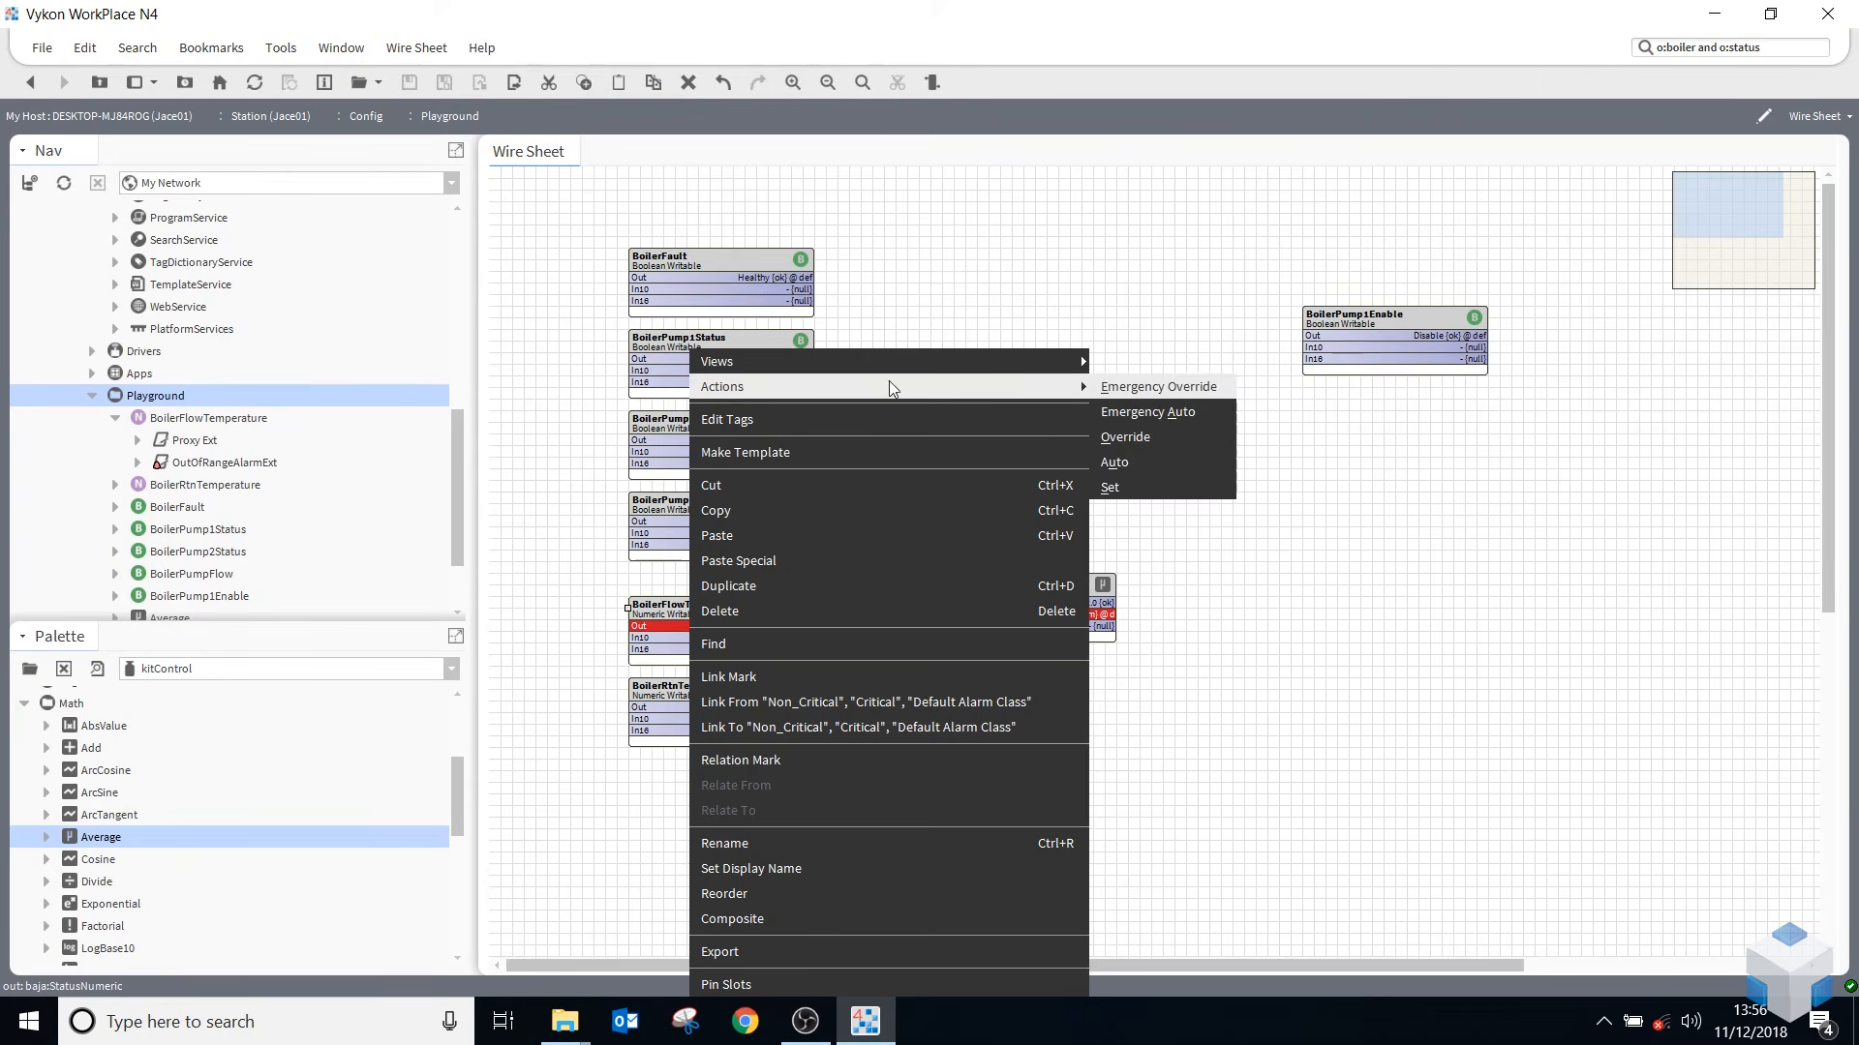
{"action": "left_click", "coordinate": [1123, 482]}
{"action": "type", "text": "112"}
{"action": "left_click", "coordinate": [906, 528]}
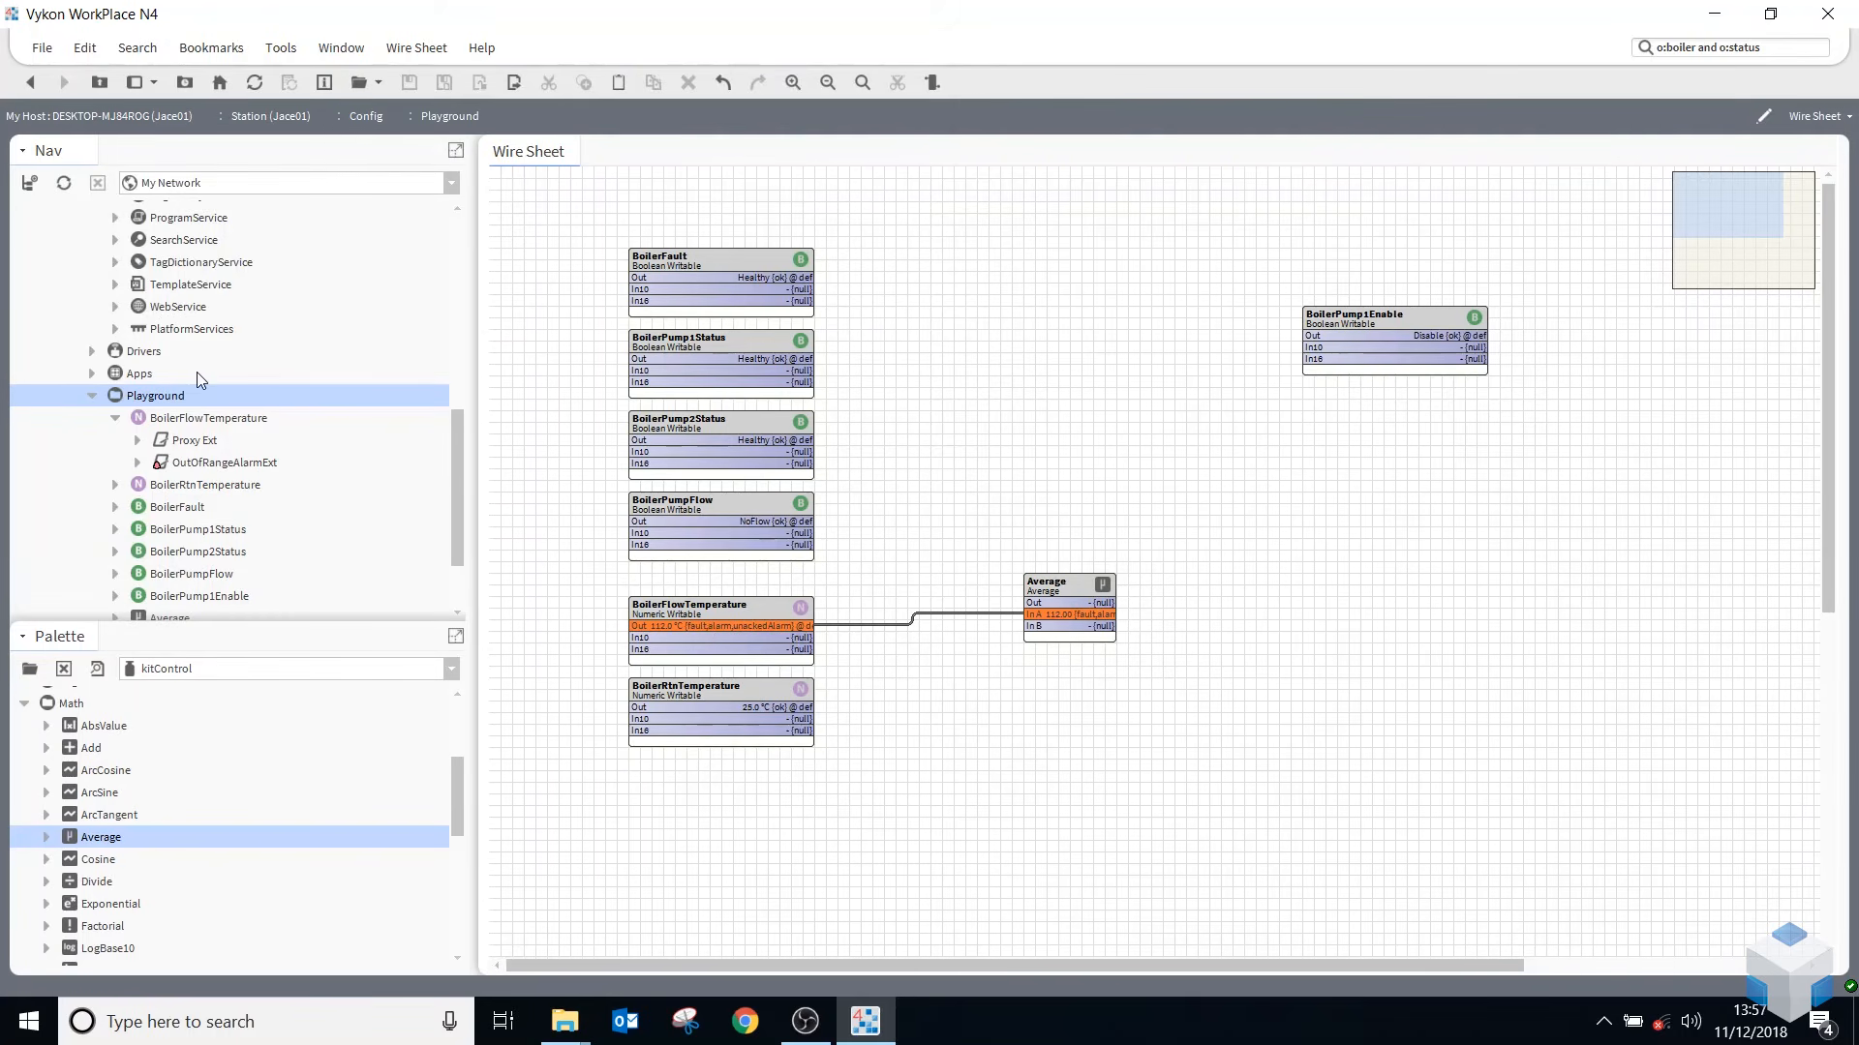
- Open the ConsoleRecipient's alarm console from the AlarmService wire sheet and acknowledge the BoilerFlowTemperature fault alarm
{"action": "scroll", "coordinate": [195, 372], "scroll_direction": "up", "scroll_amount": 8}
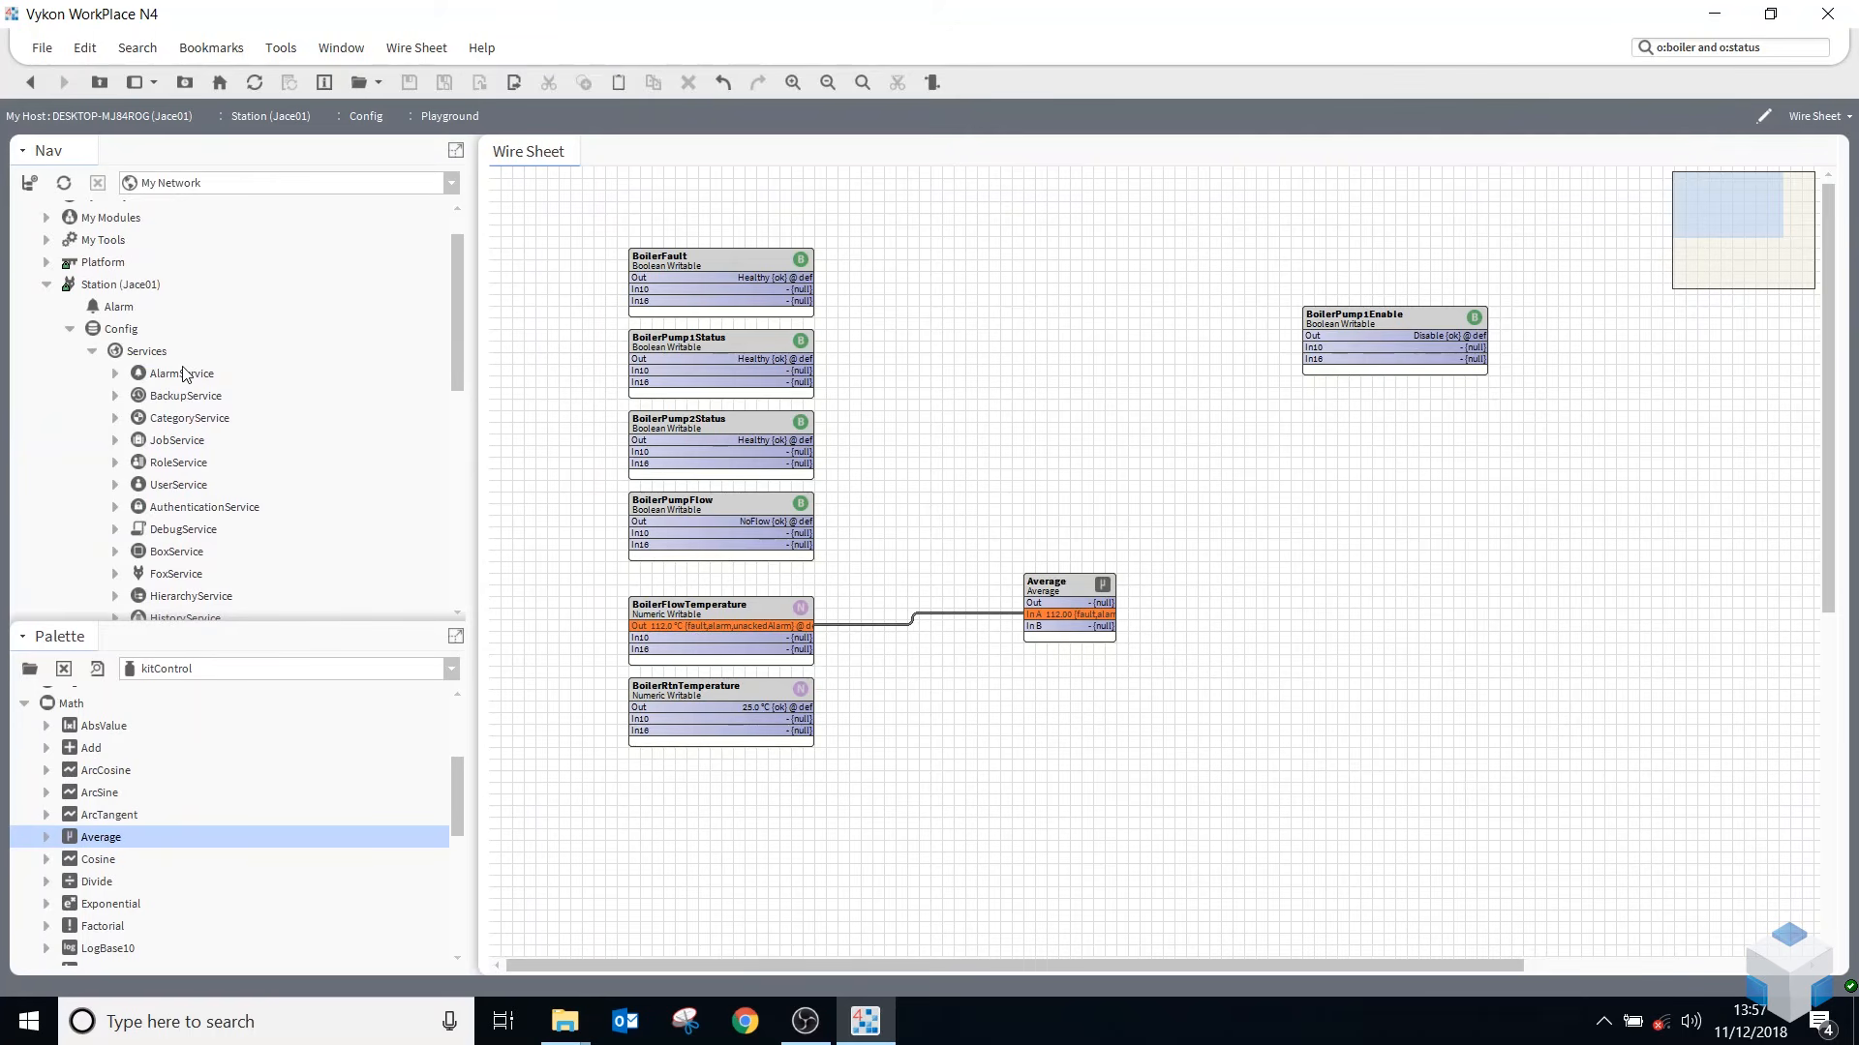
{"action": "double_click", "coordinate": [182, 374]}
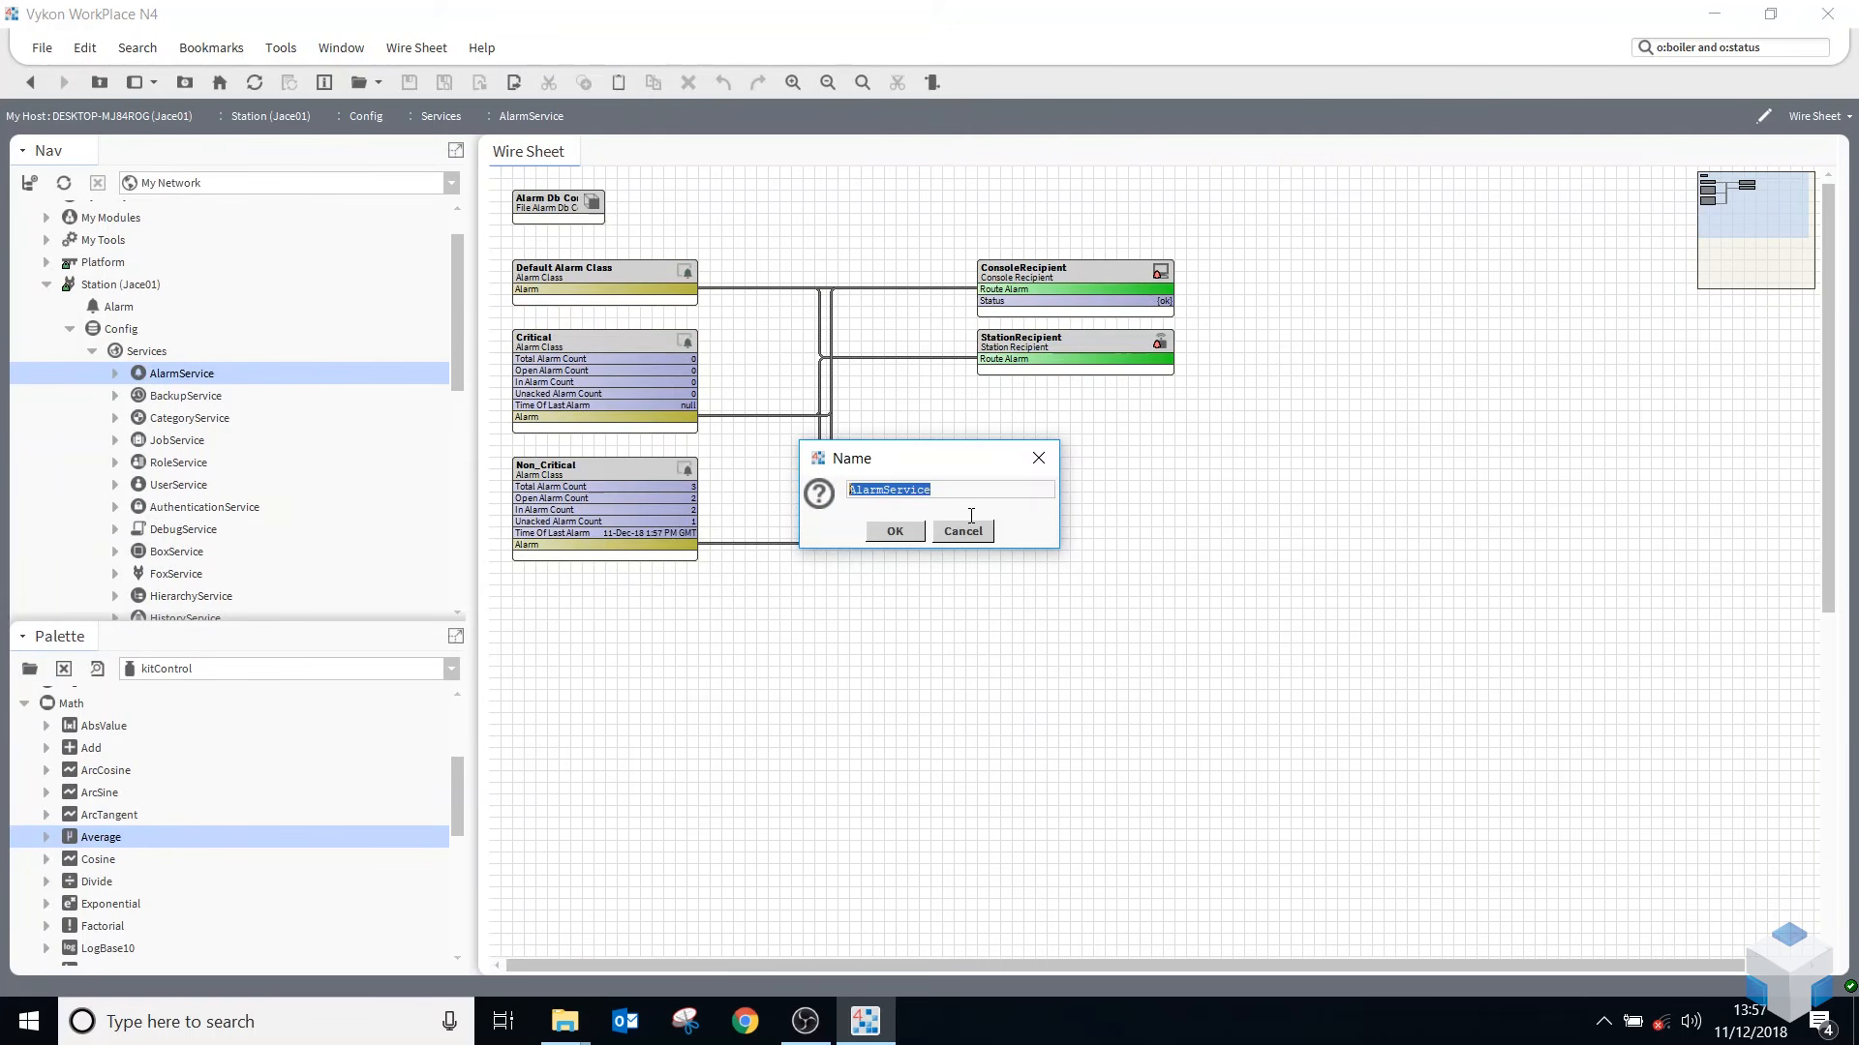
{"action": "left_click", "coordinate": [971, 534]}
{"action": "double_click", "coordinate": [1061, 273]}
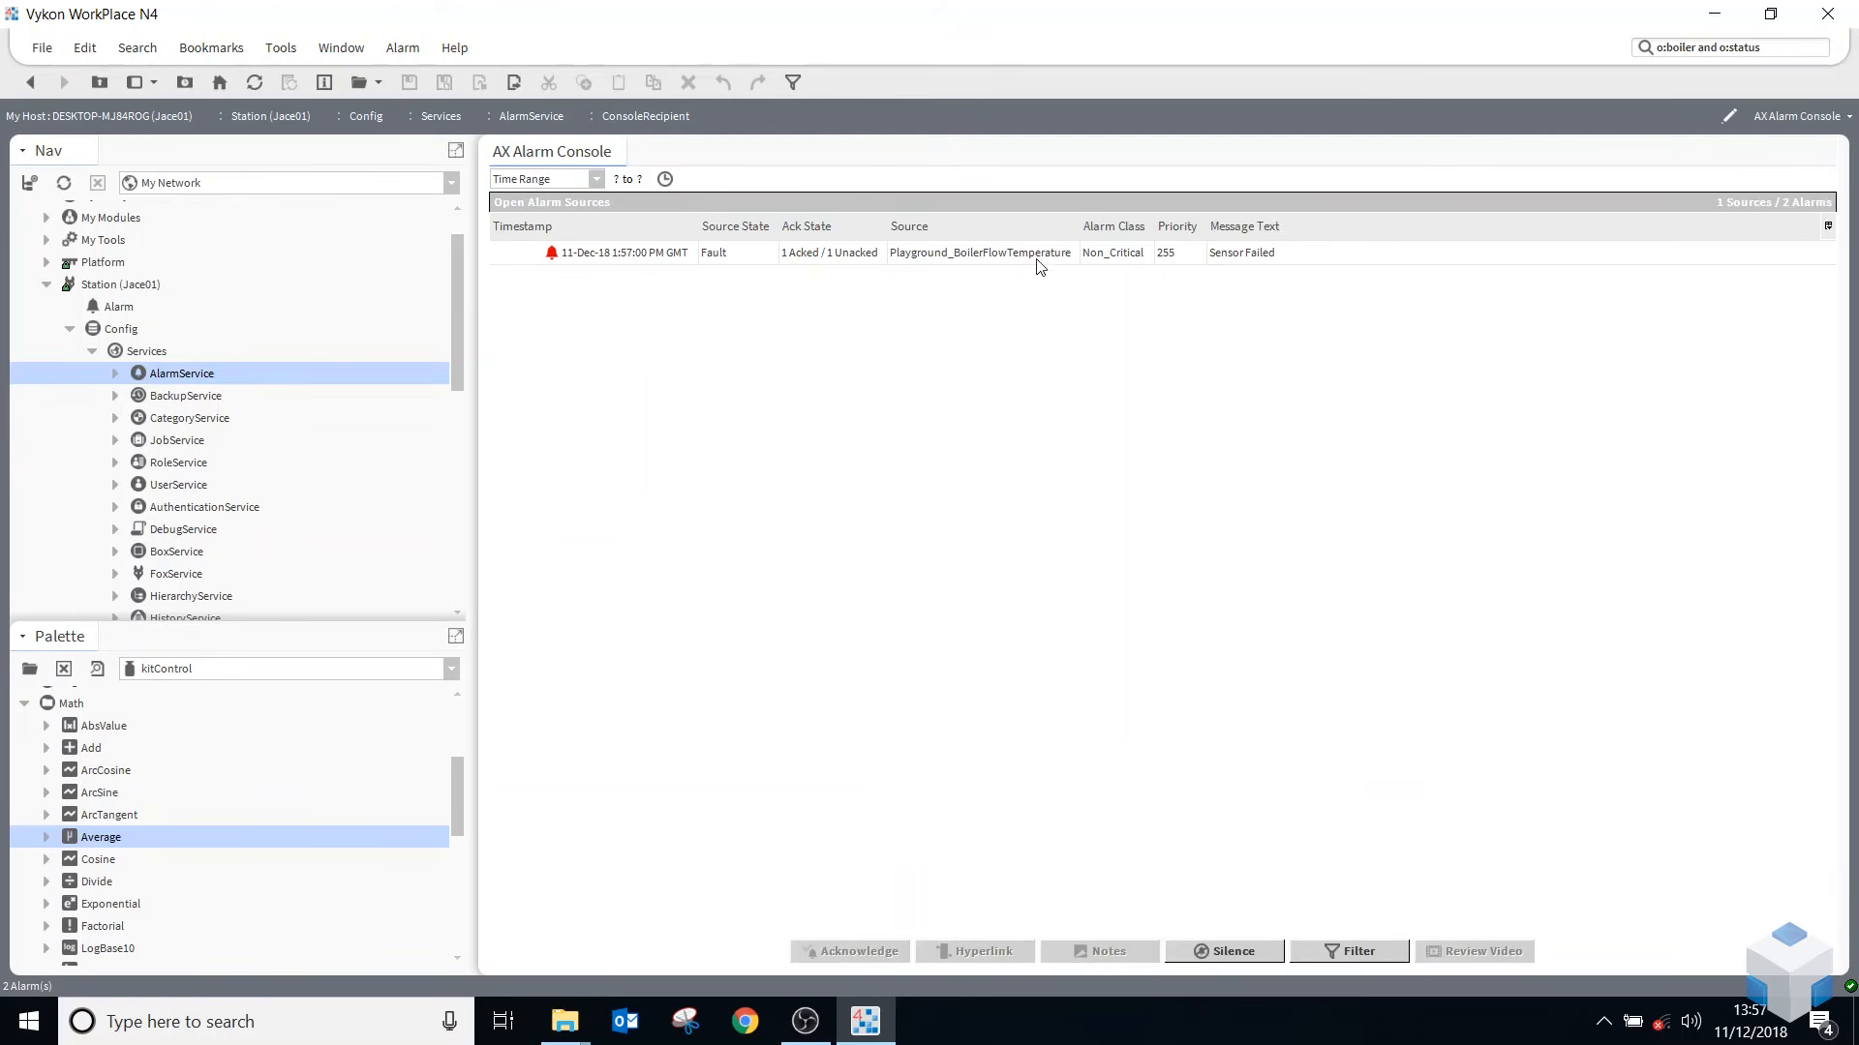
{"action": "left_click", "coordinate": [720, 259]}
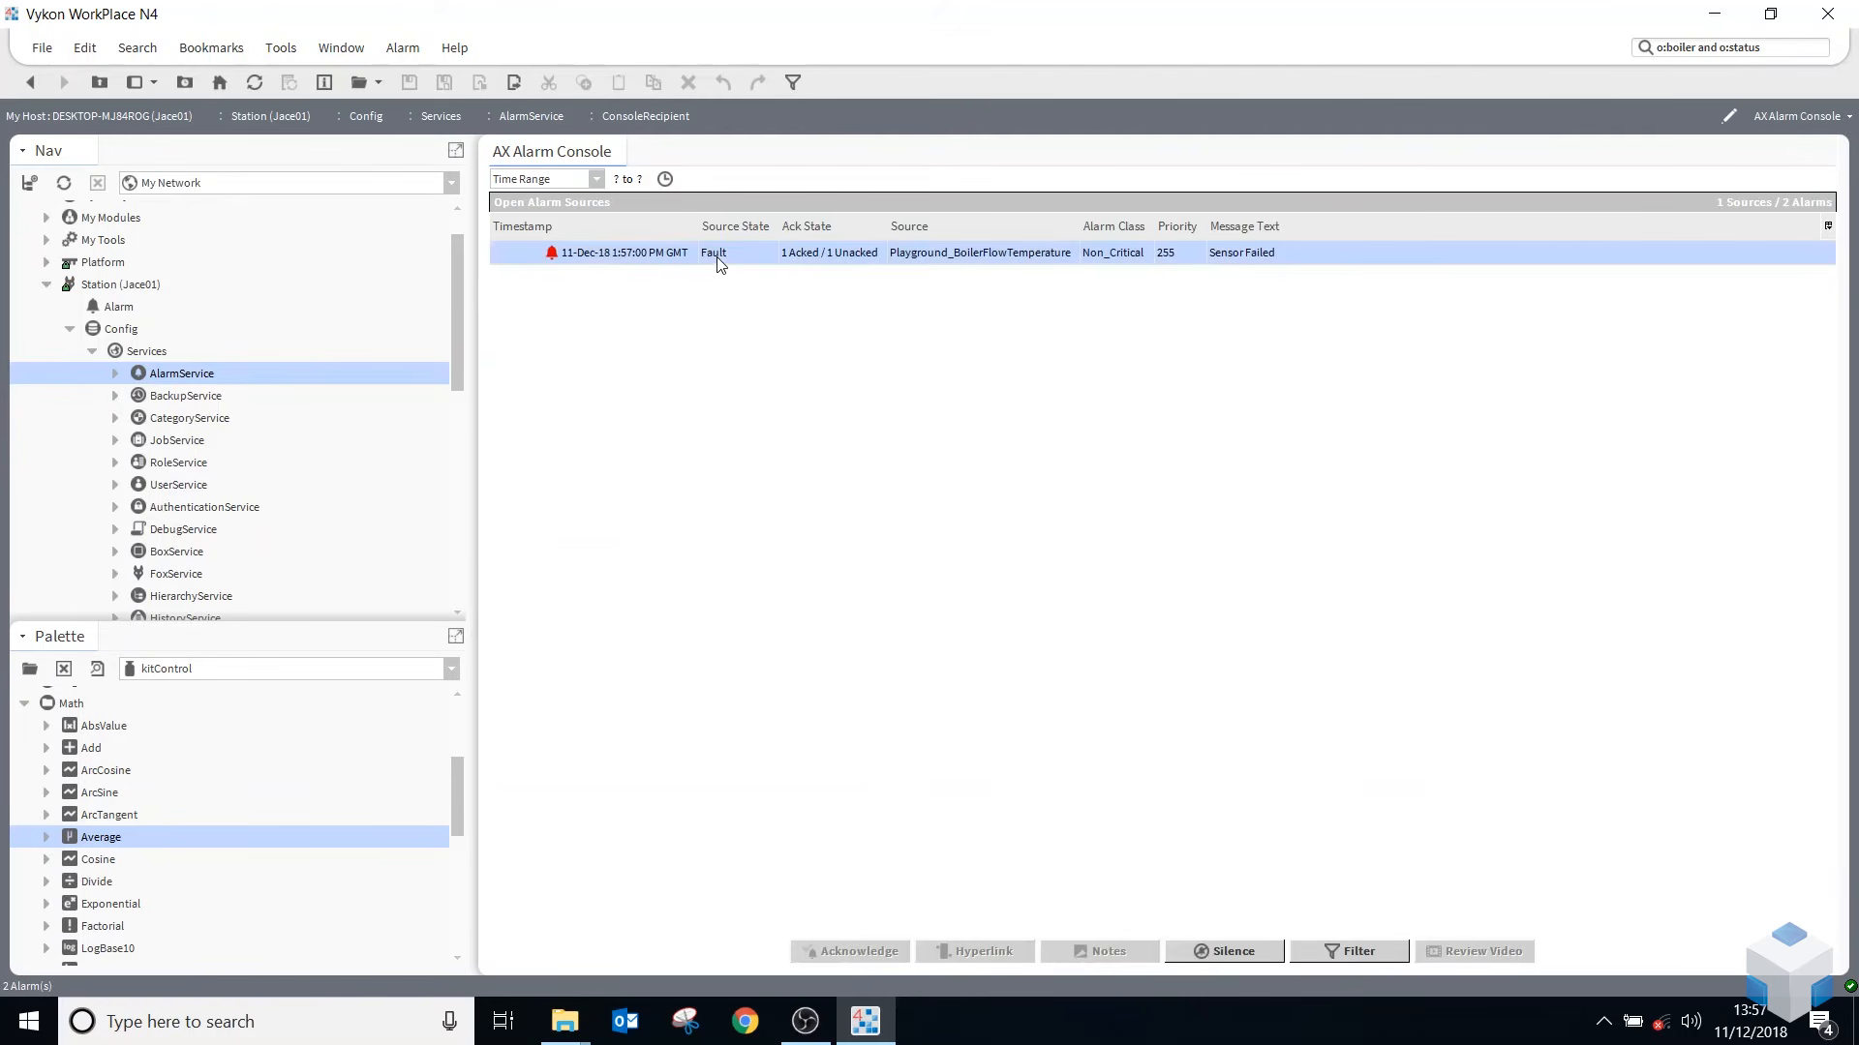
{"action": "right_click", "coordinate": [594, 256]}
{"action": "left_click", "coordinate": [675, 263]}
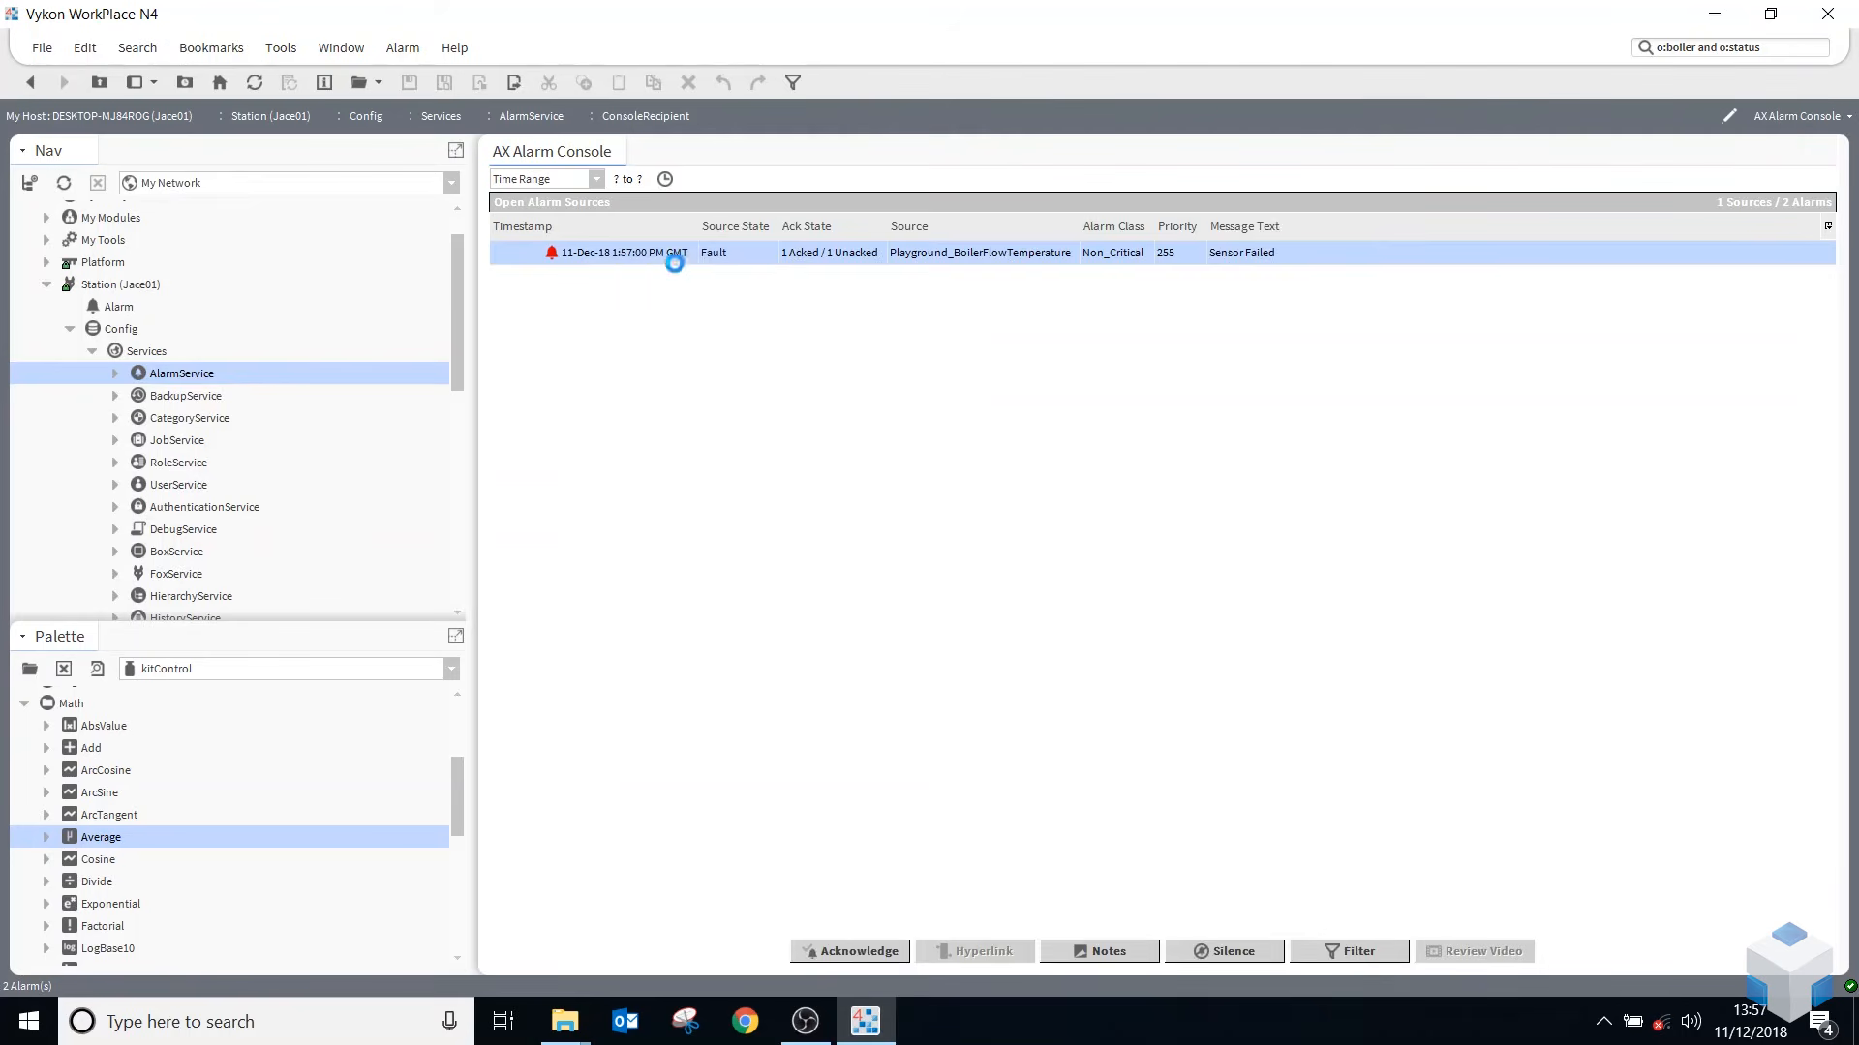
- Set BoilerFlowTemperature to 88 °C to clear its fault and acknowledge the cleared alarm in the console
{"action": "scroll", "coordinate": [177, 416], "scroll_direction": "down", "scroll_amount": 7}
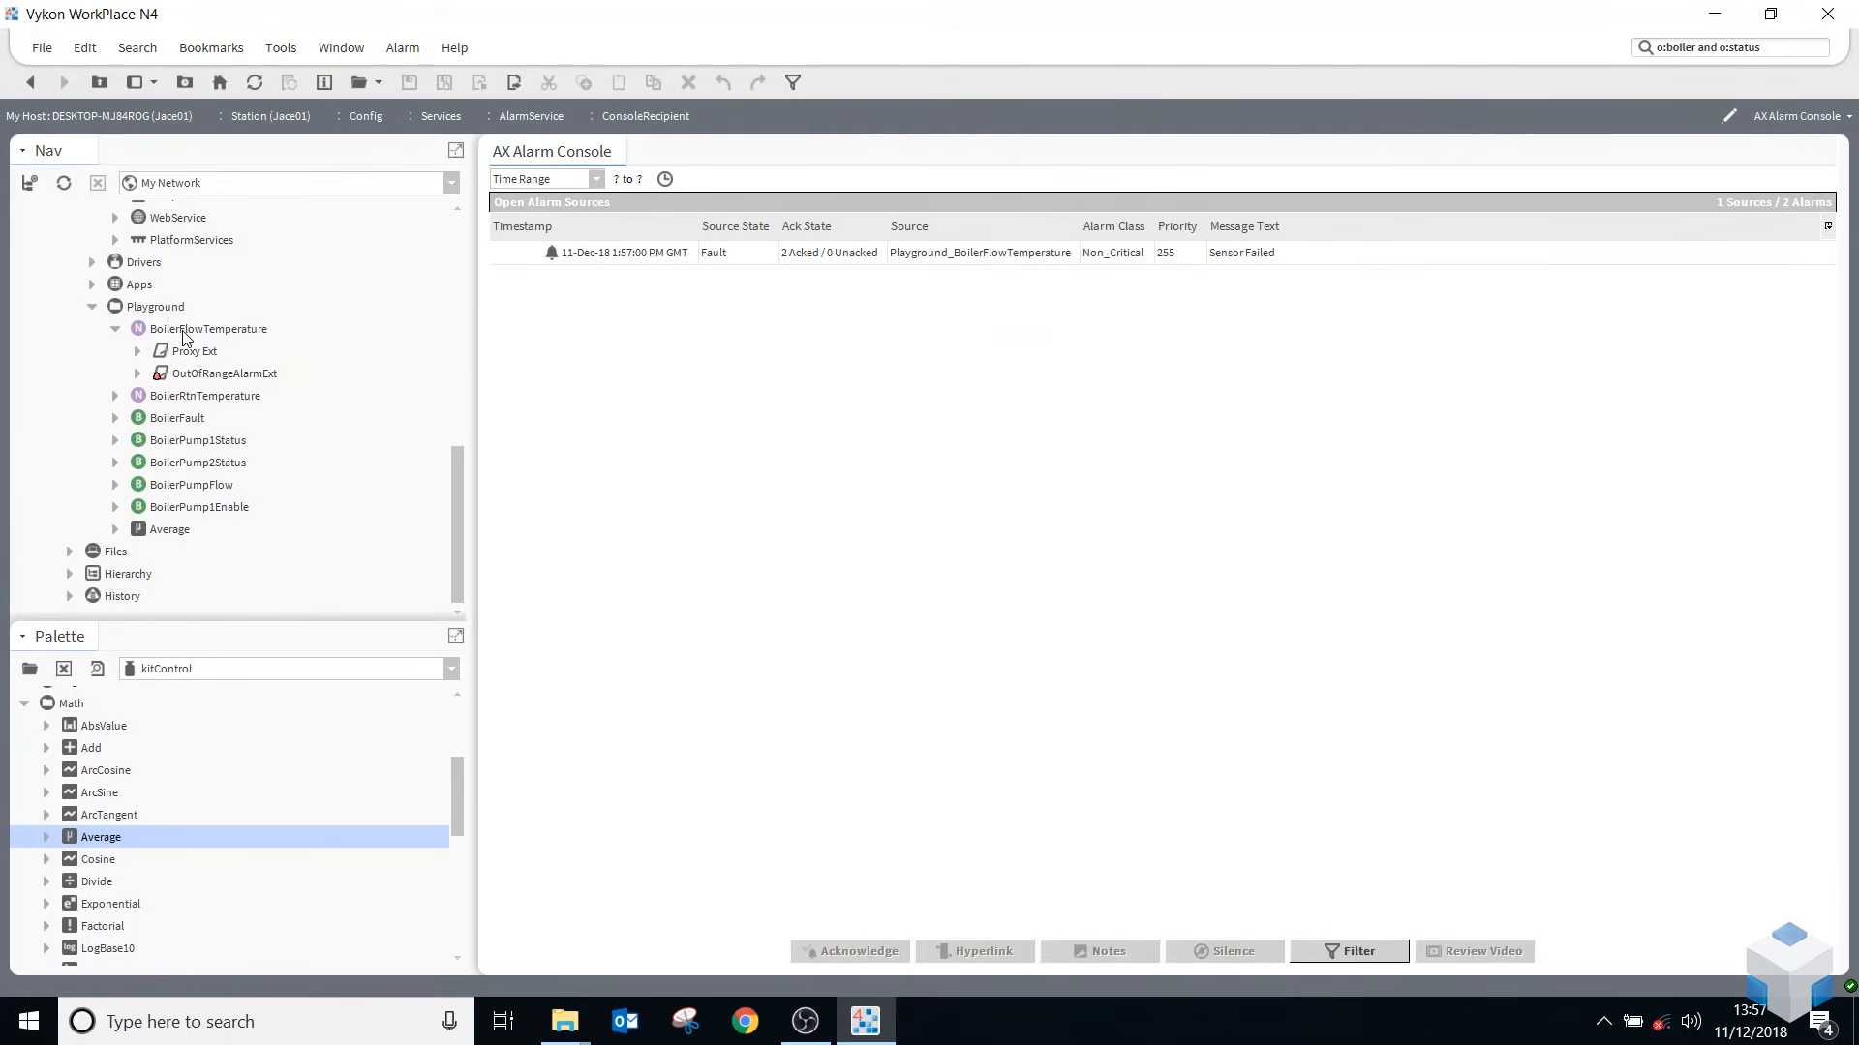
{"action": "right_click", "coordinate": [183, 332]}
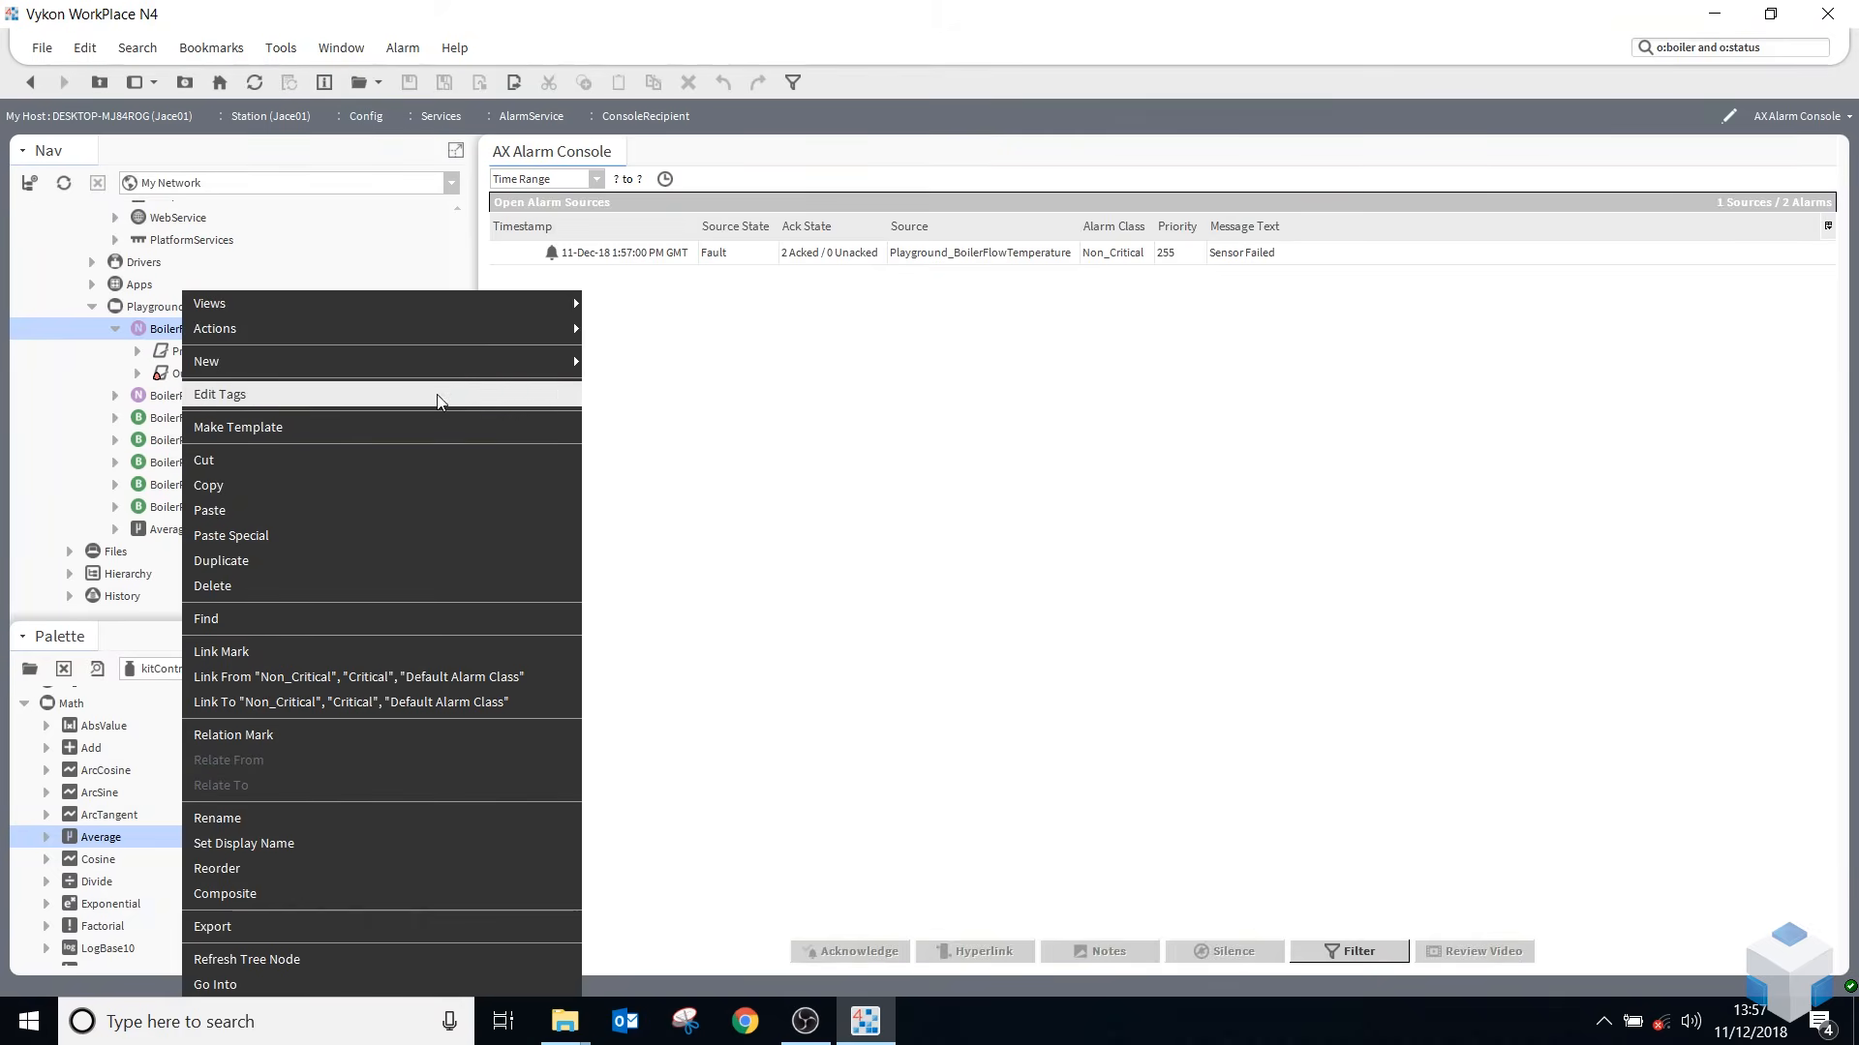
{"action": "mouse_move", "coordinate": [504, 329]}
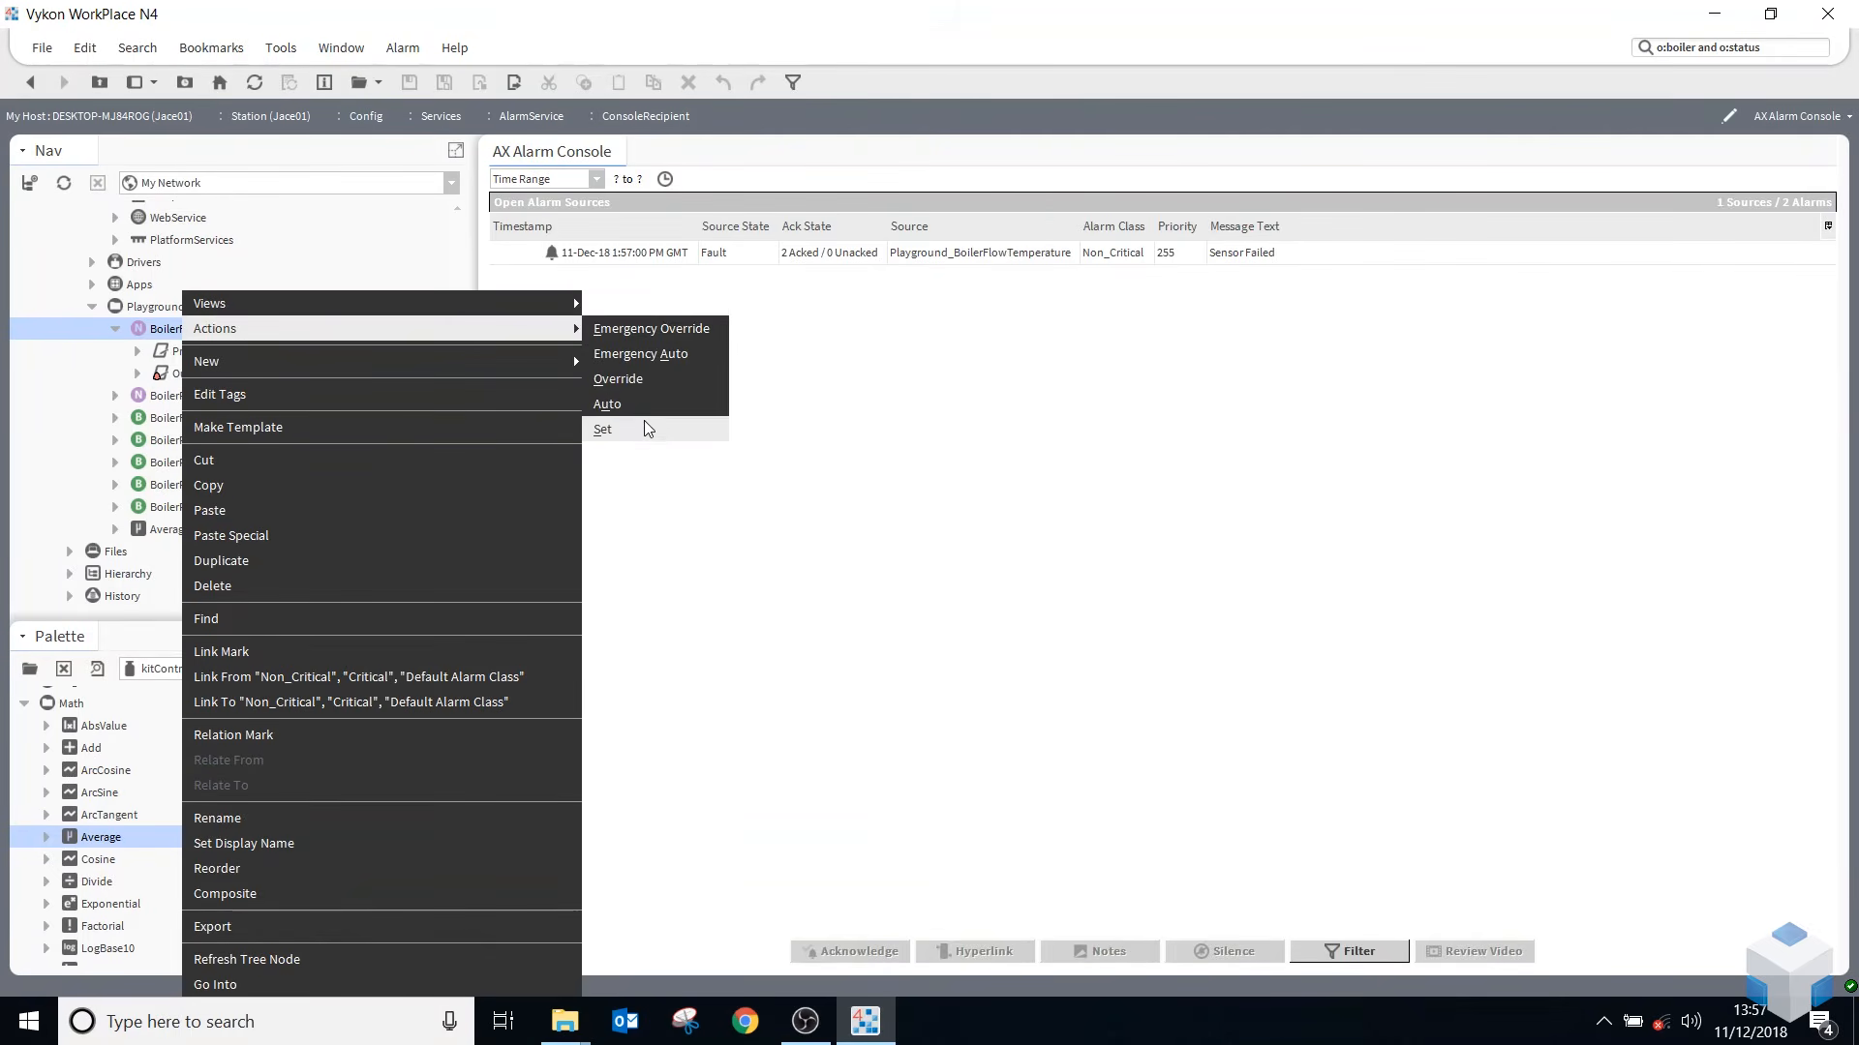
{"action": "left_click", "coordinate": [644, 431]}
{"action": "type", "text": "65"}
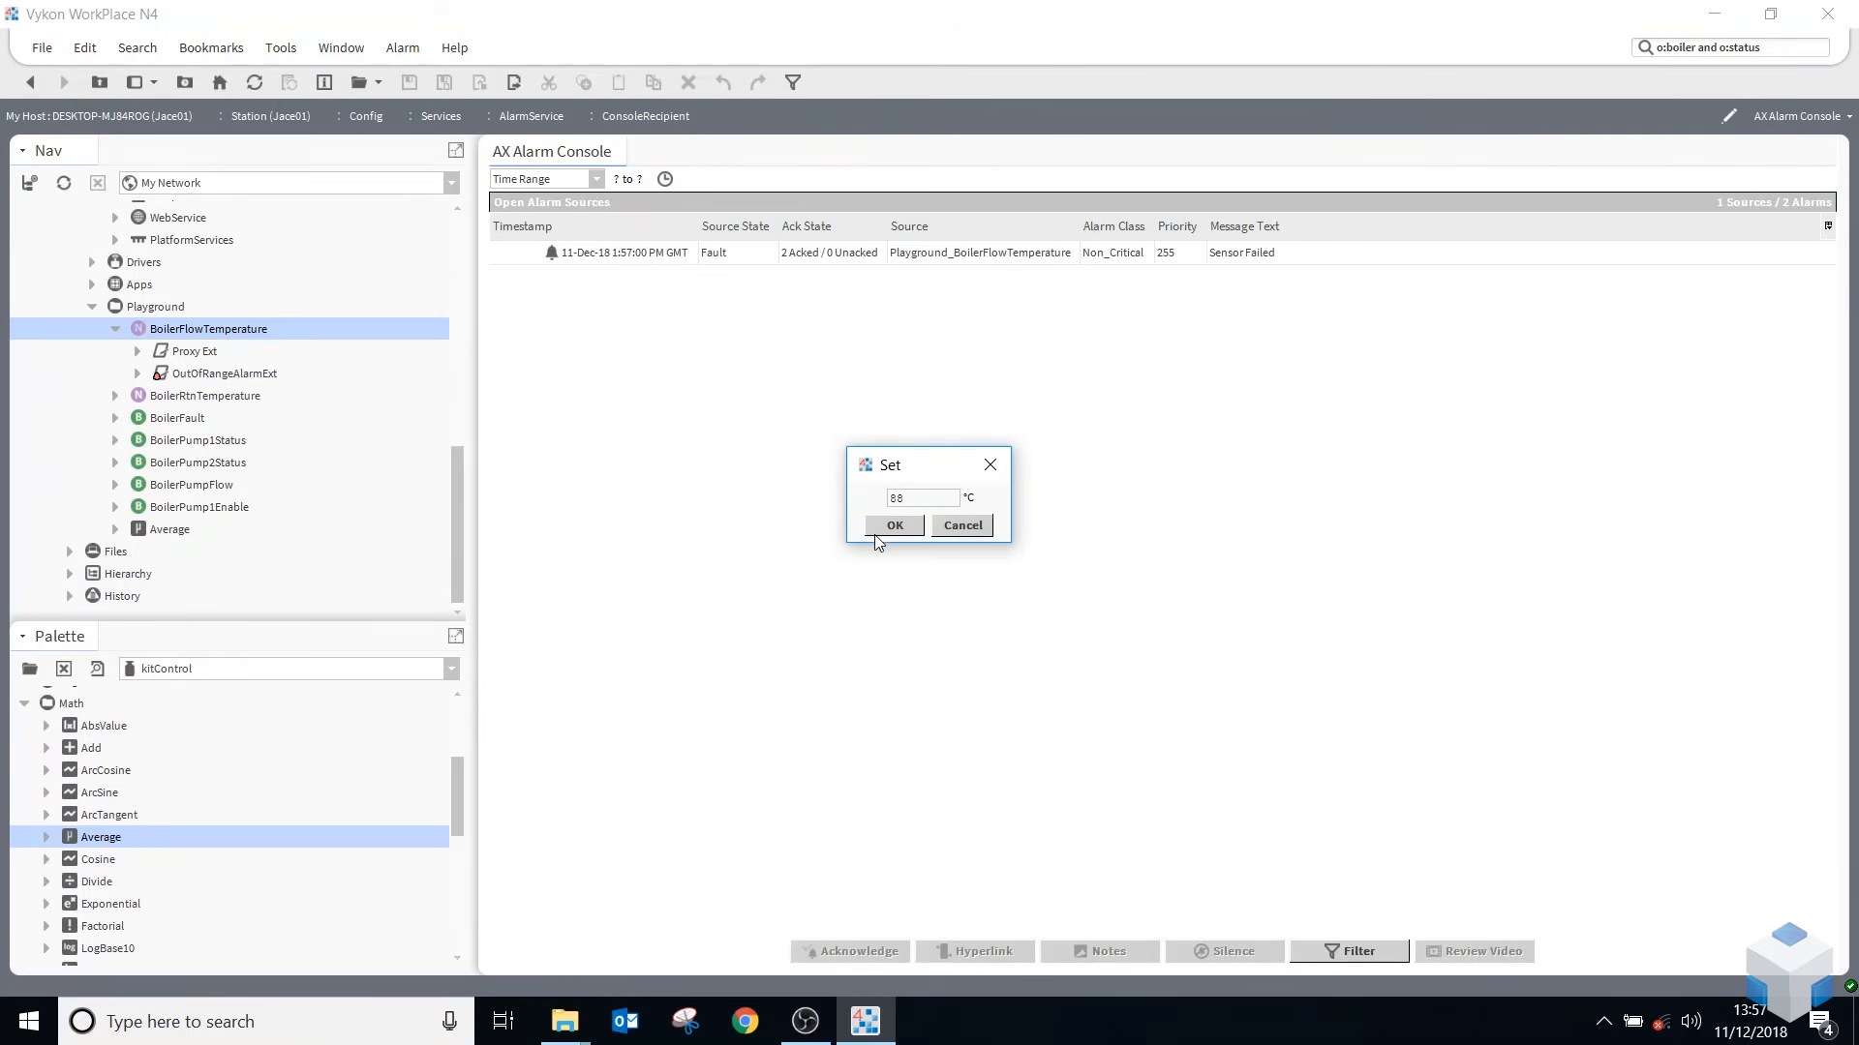
{"action": "left_click", "coordinate": [890, 529]}
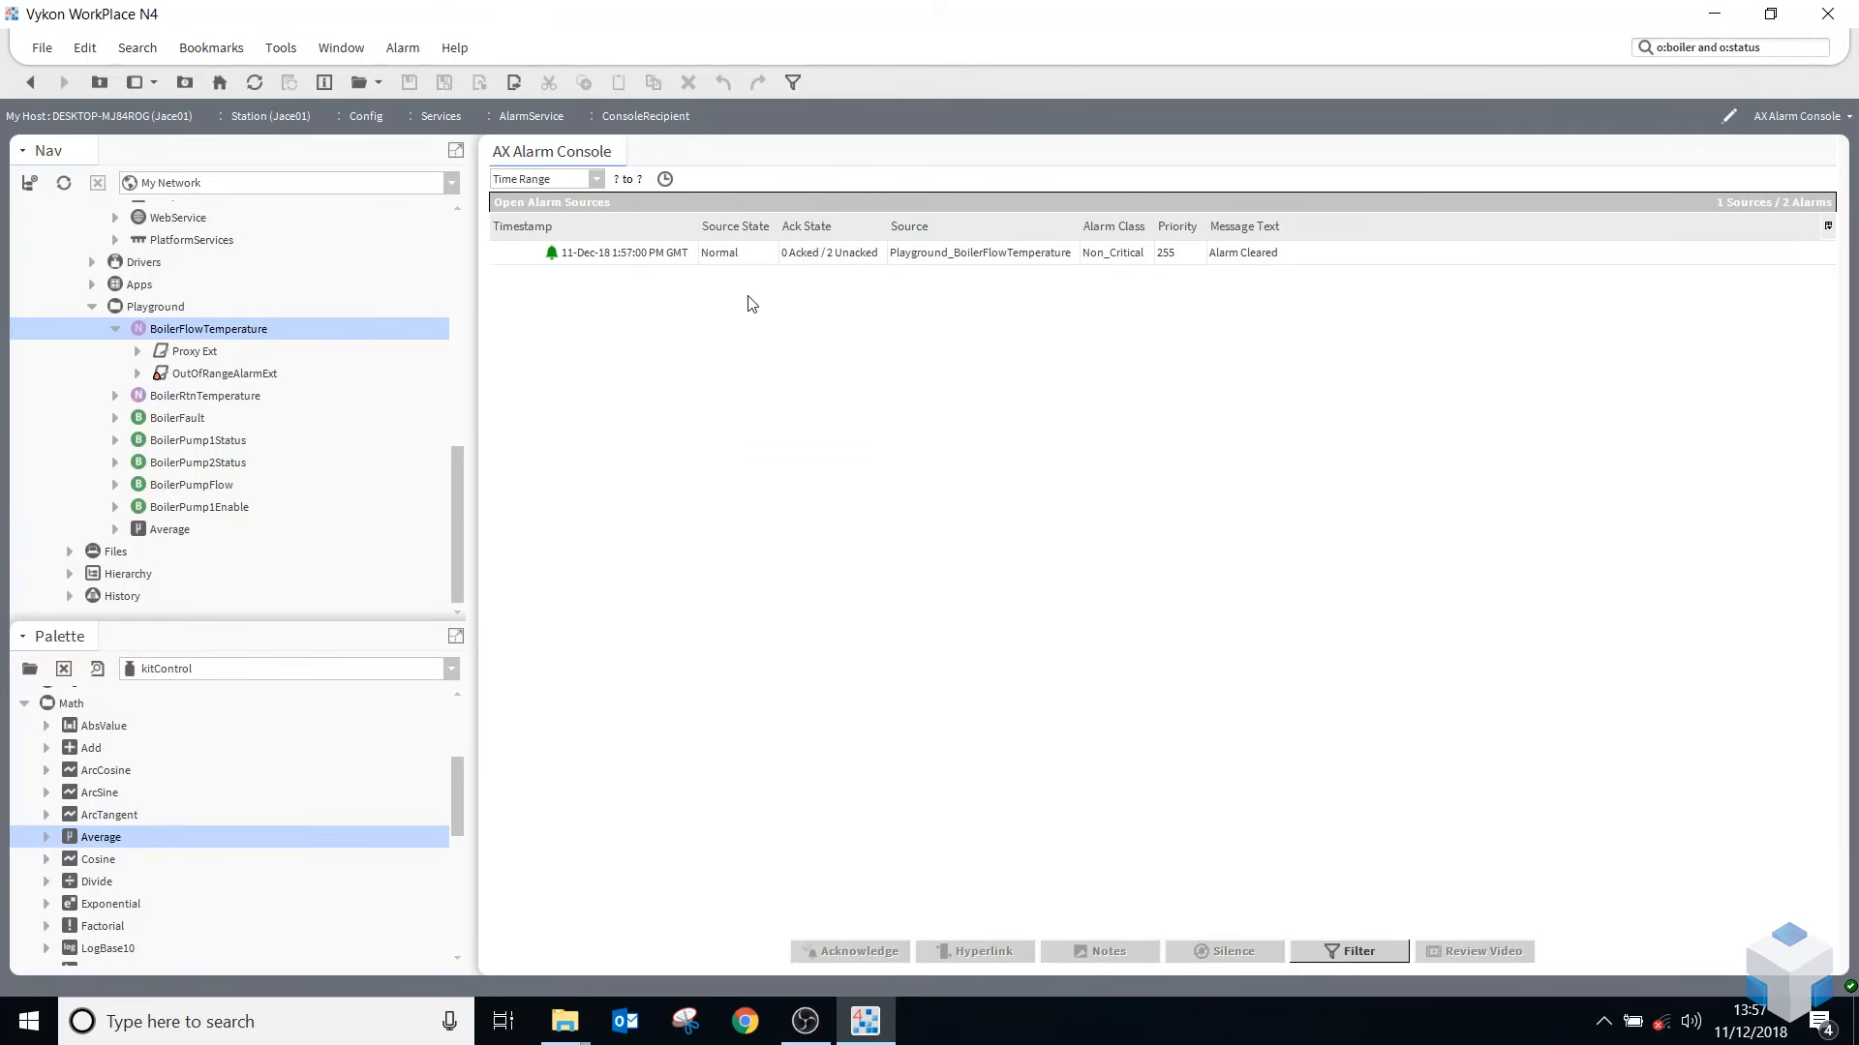
{"action": "right_click", "coordinate": [842, 249]}
{"action": "left_click", "coordinate": [896, 259]}
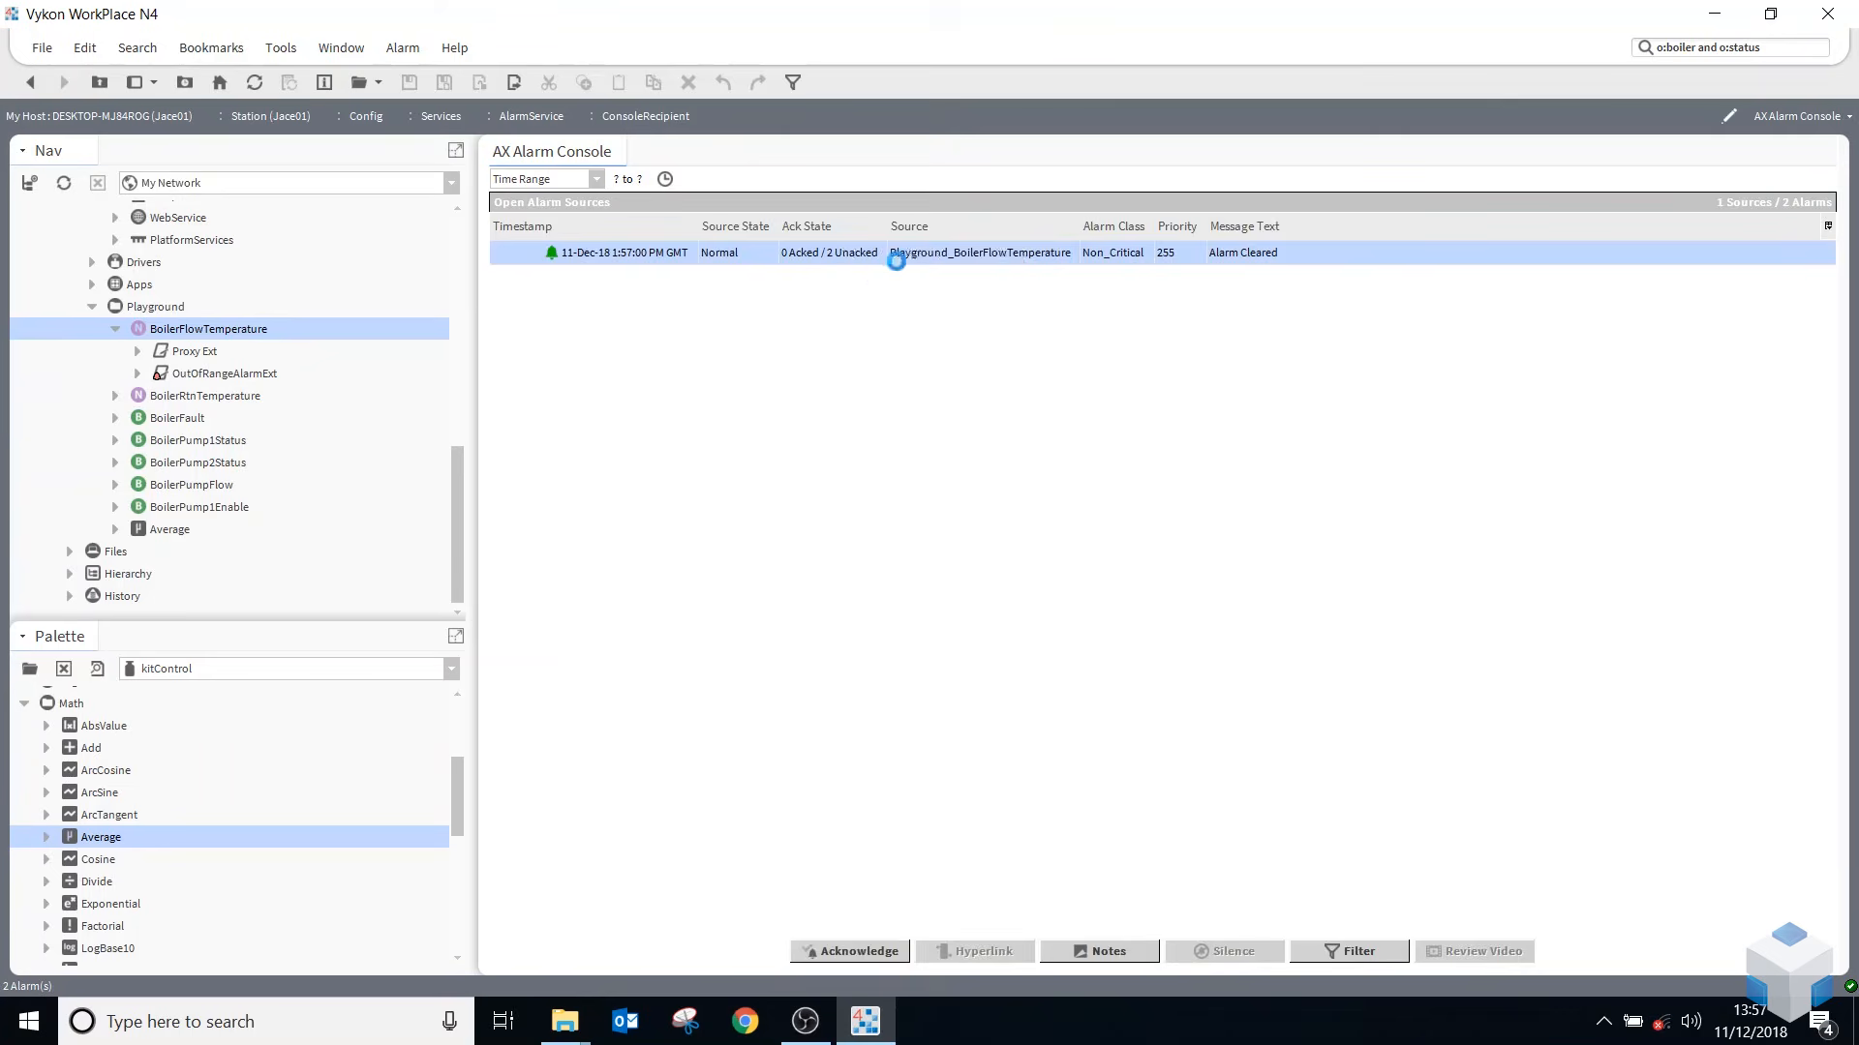
- Copy BoilerFlowTemperature's OutOfRangeAlarmExt onto BoilerRtnTemperature, keeping the same extension name
{"action": "left_click", "coordinate": [114, 331]}
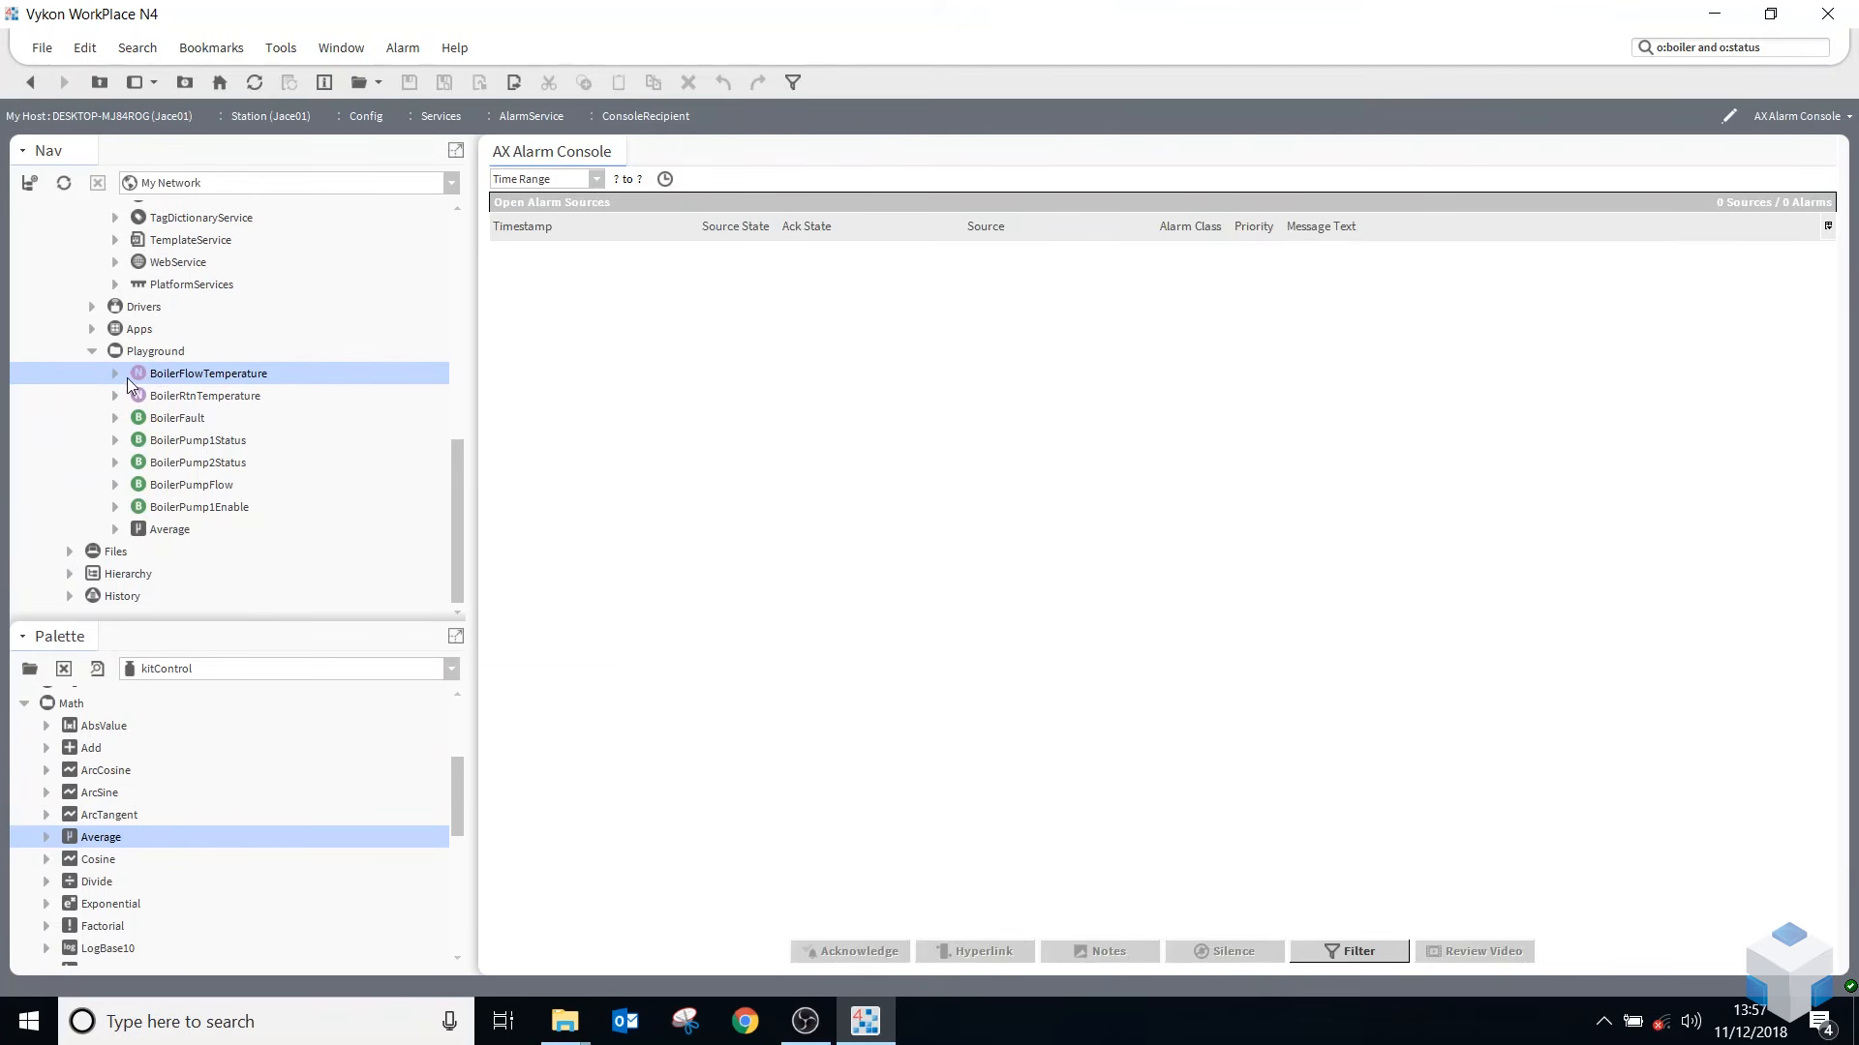
{"action": "left_click", "coordinate": [115, 373]}
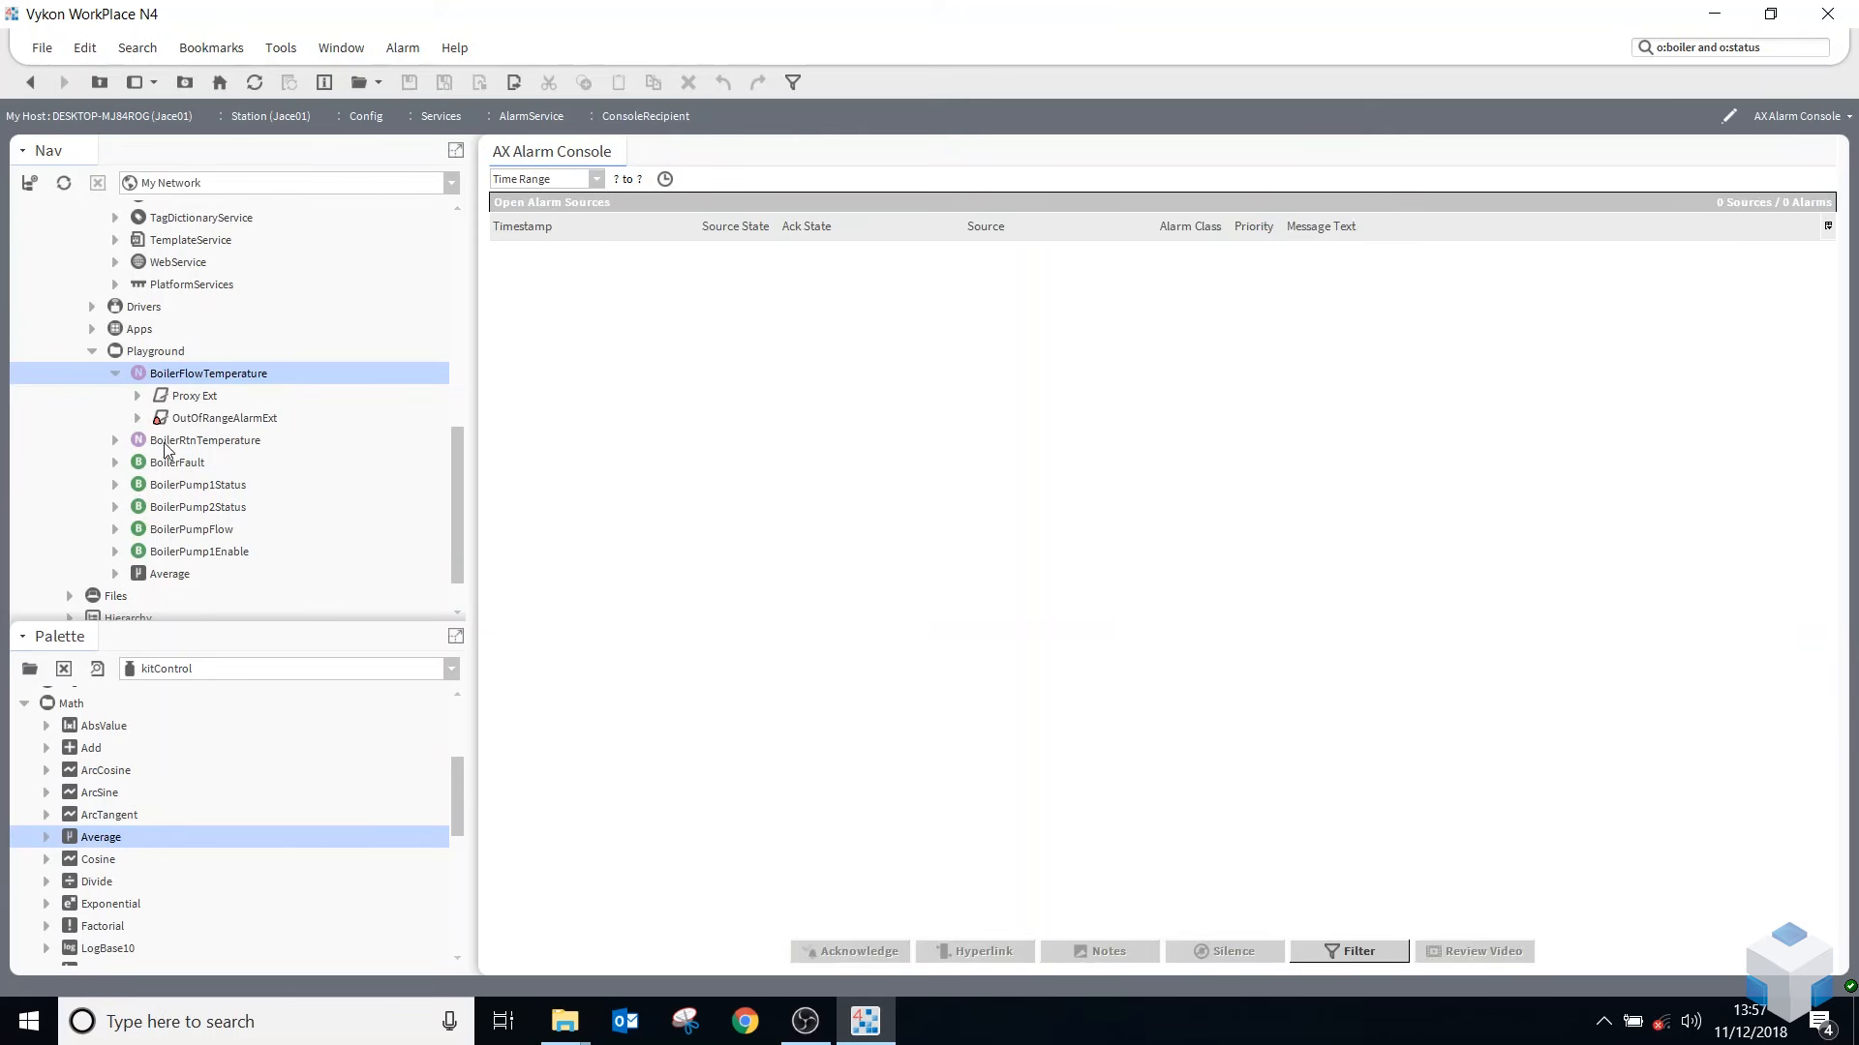
{"action": "left_click", "coordinate": [115, 373]}
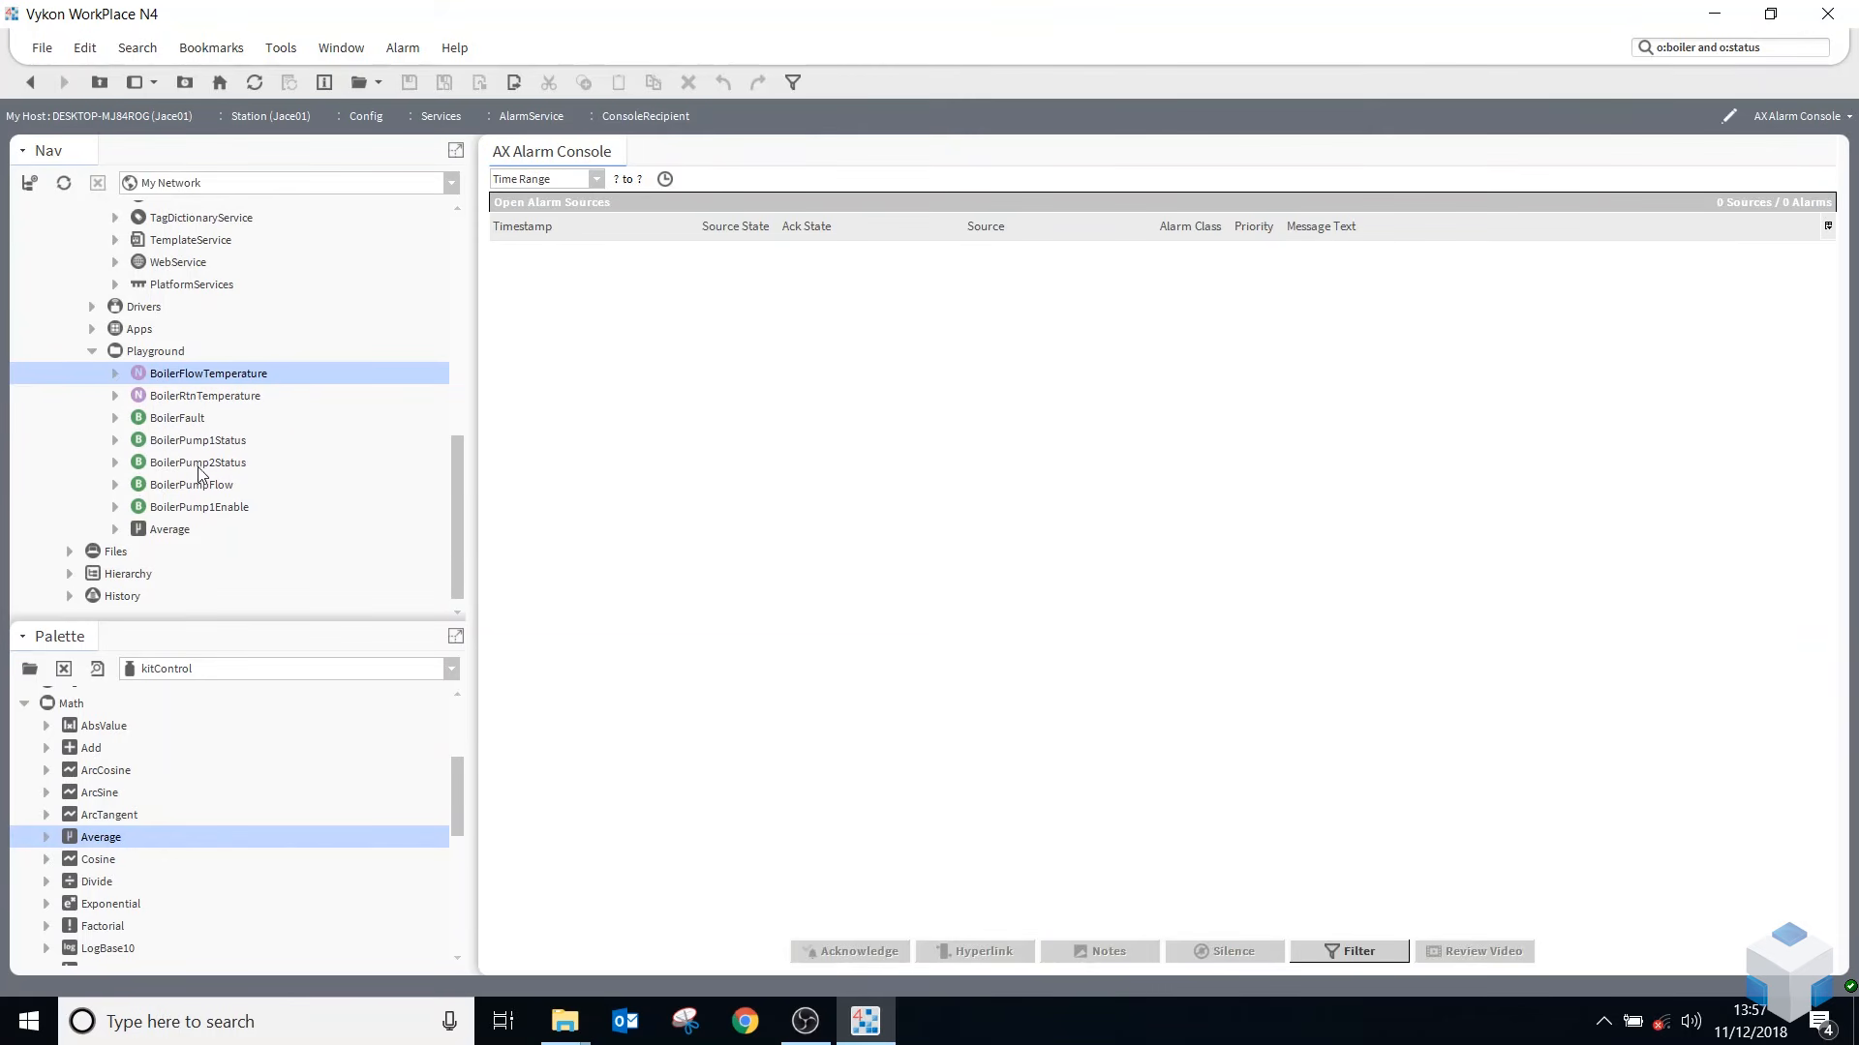
{"action": "scroll", "coordinate": [204, 469], "scroll_direction": "up", "scroll_amount": 1}
{"action": "left_click", "coordinate": [116, 440]}
{"action": "left_click_drag", "start_coordinate": [213, 484], "coordinate": [183, 503]}
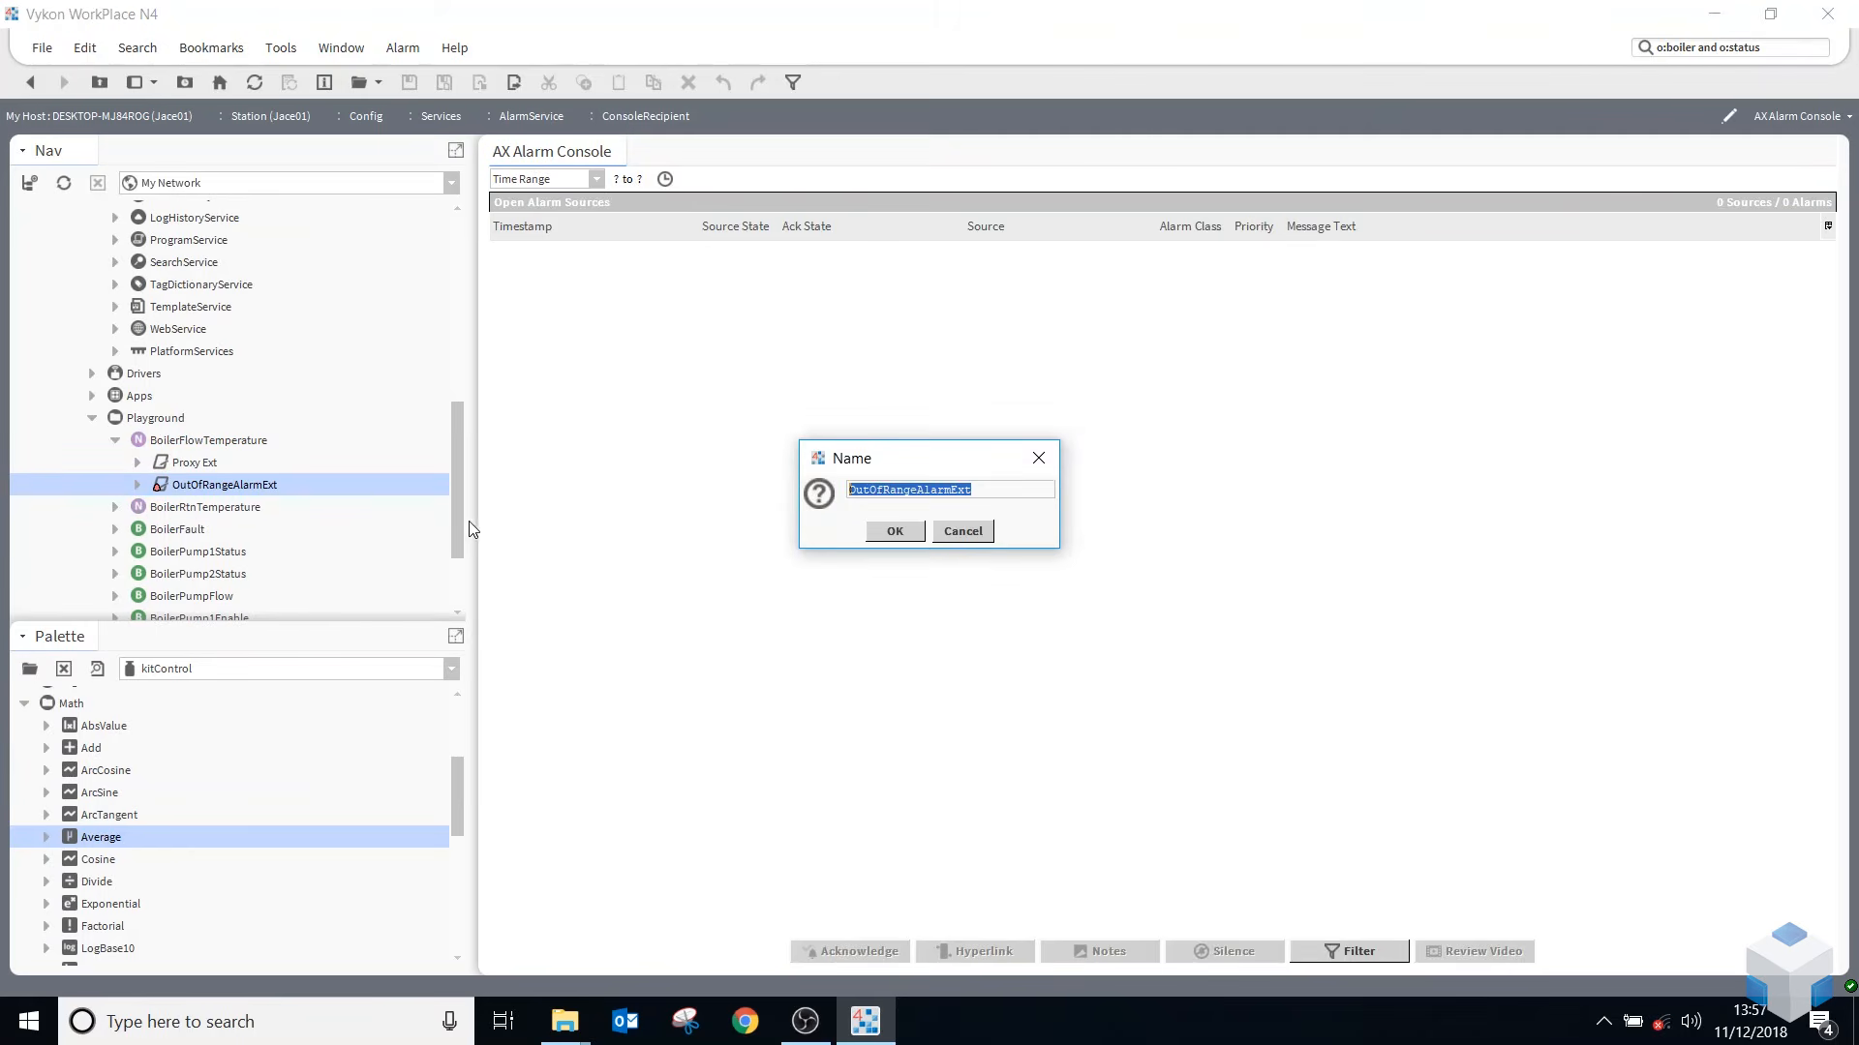
{"action": "left_click", "coordinate": [893, 532]}
{"action": "left_click", "coordinate": [114, 508]}
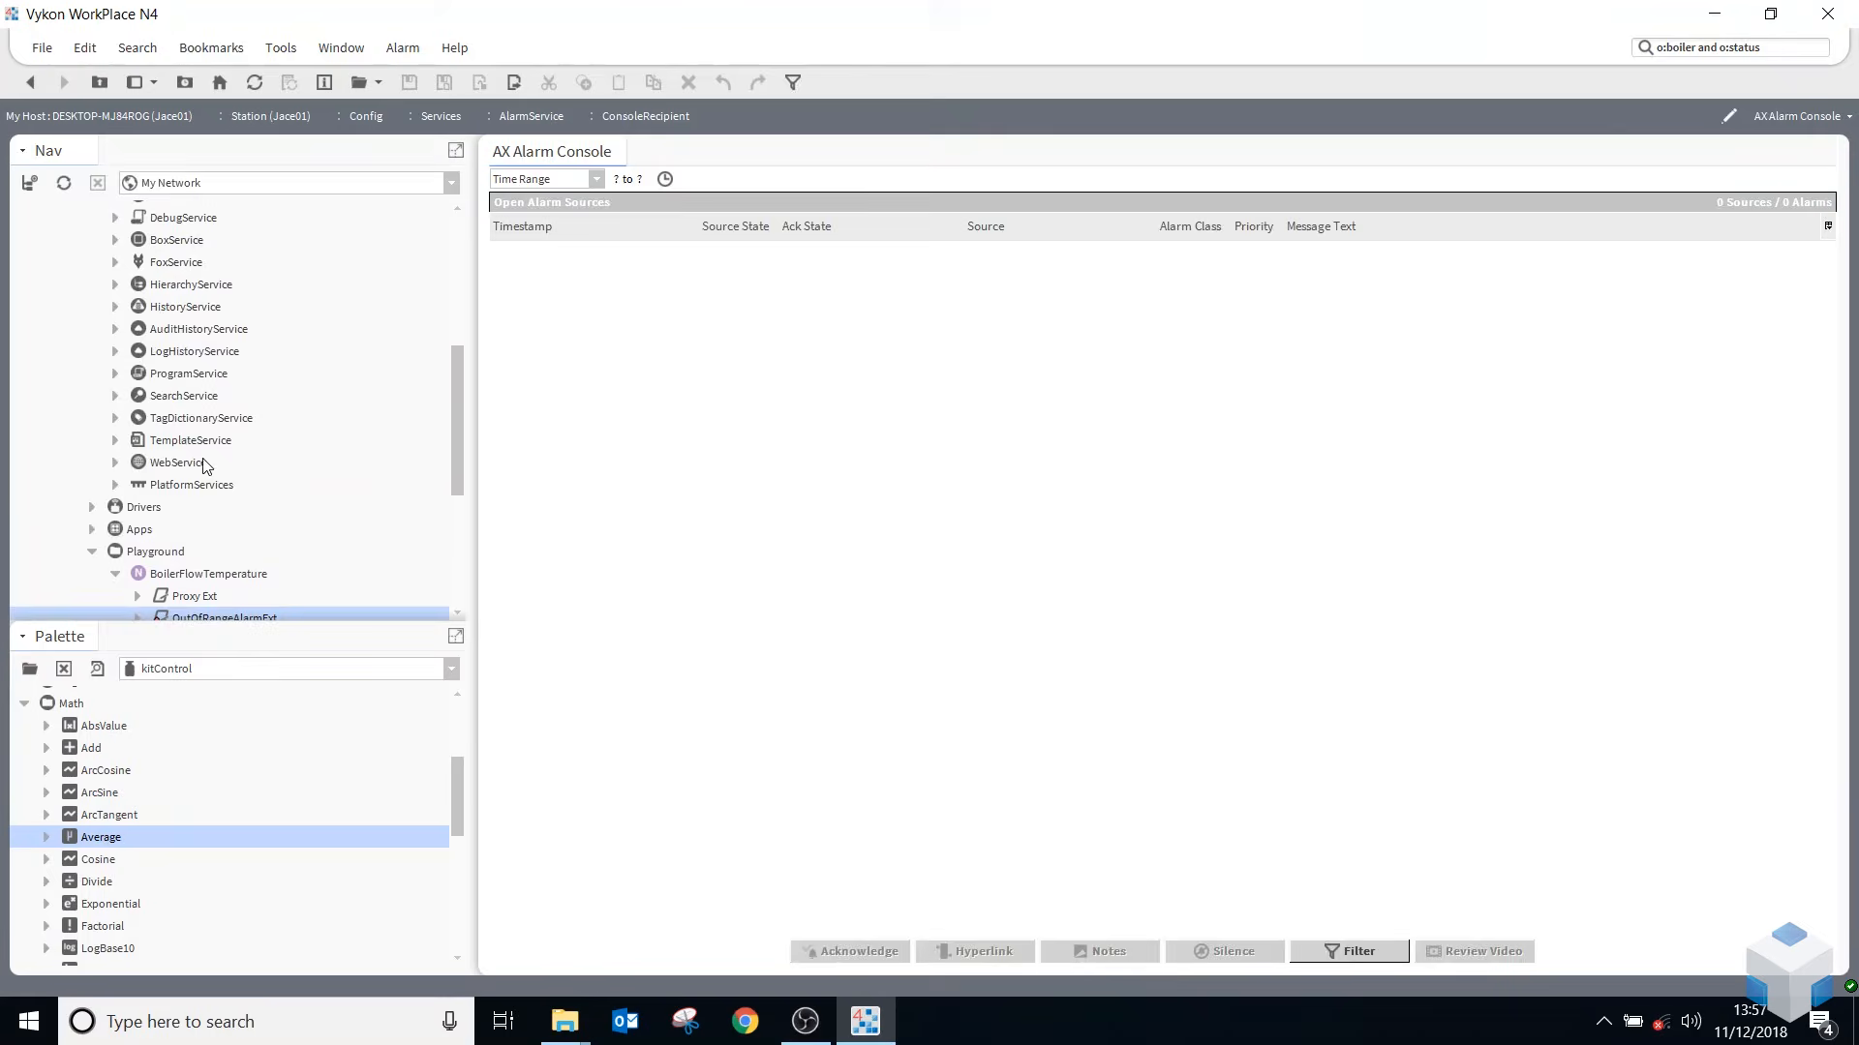
- Open the Alarm Ext Manager view of the AlarmService
{"action": "scroll", "coordinate": [205, 464], "scroll_direction": "up", "scroll_amount": 6}
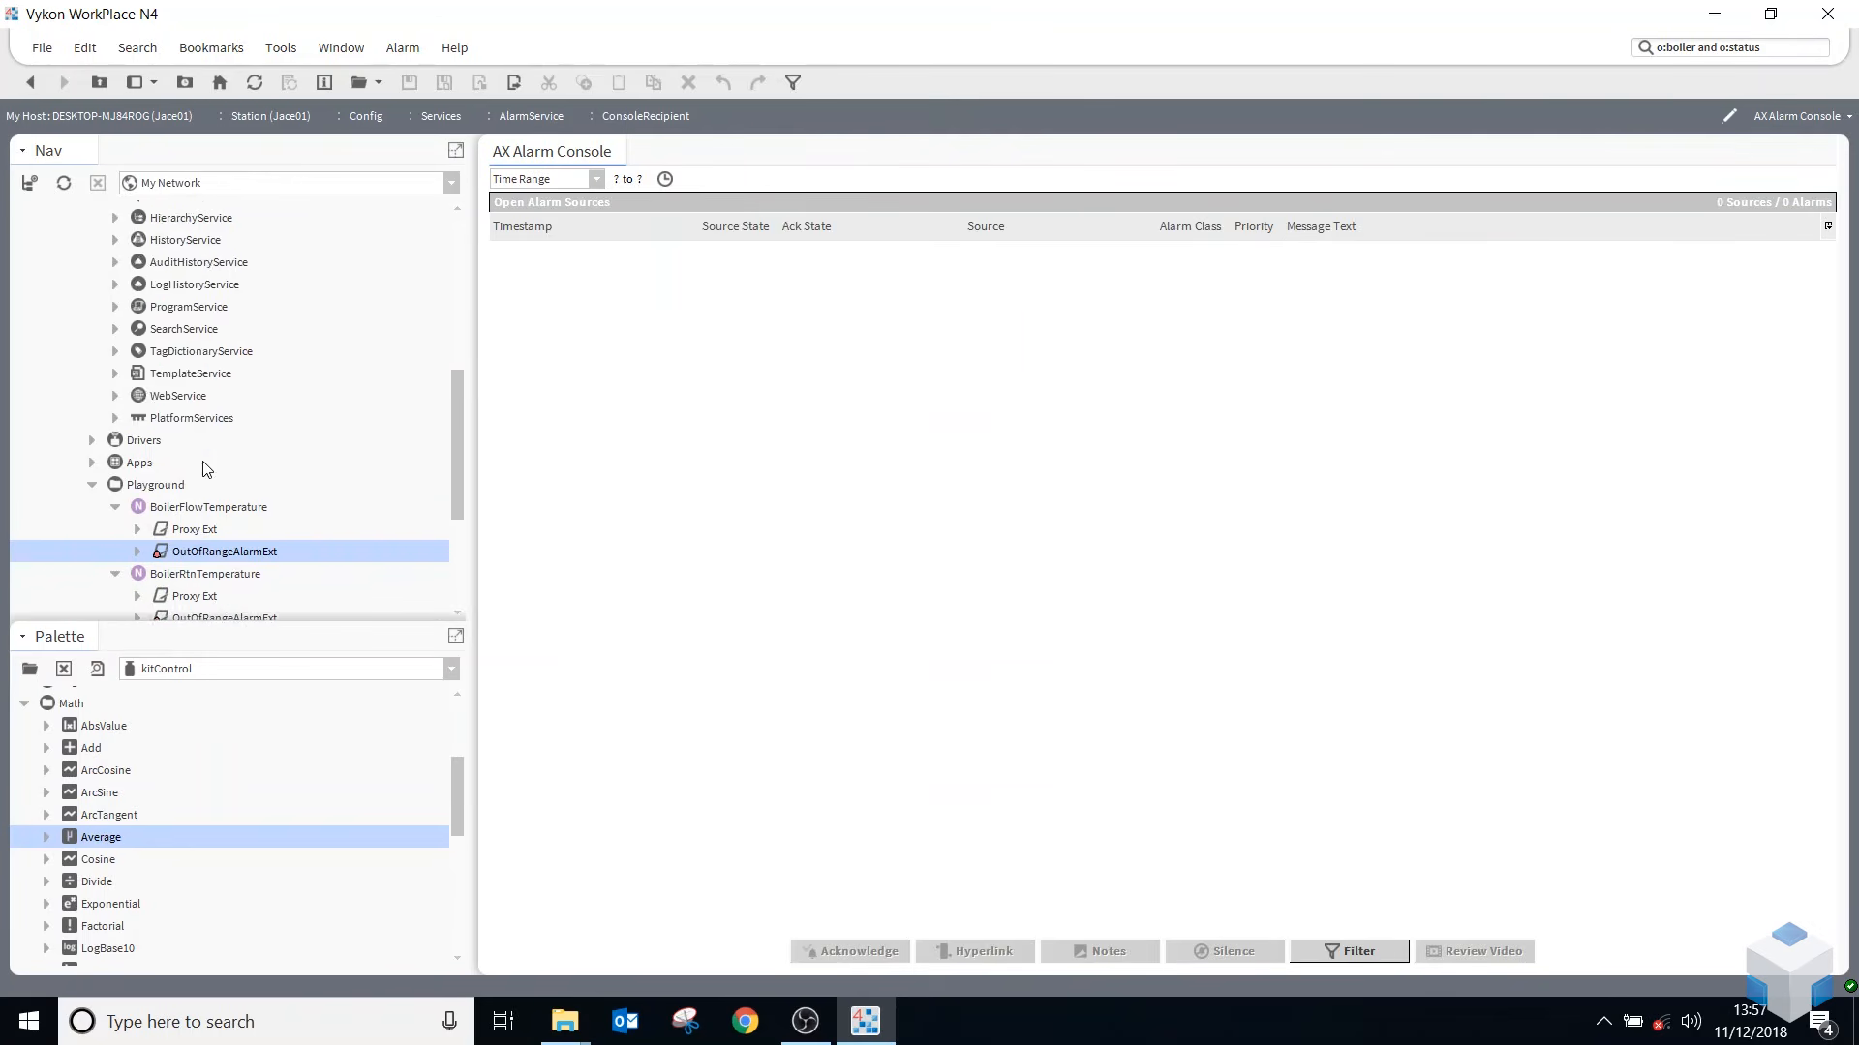
{"action": "left_click", "coordinate": [181, 331]}
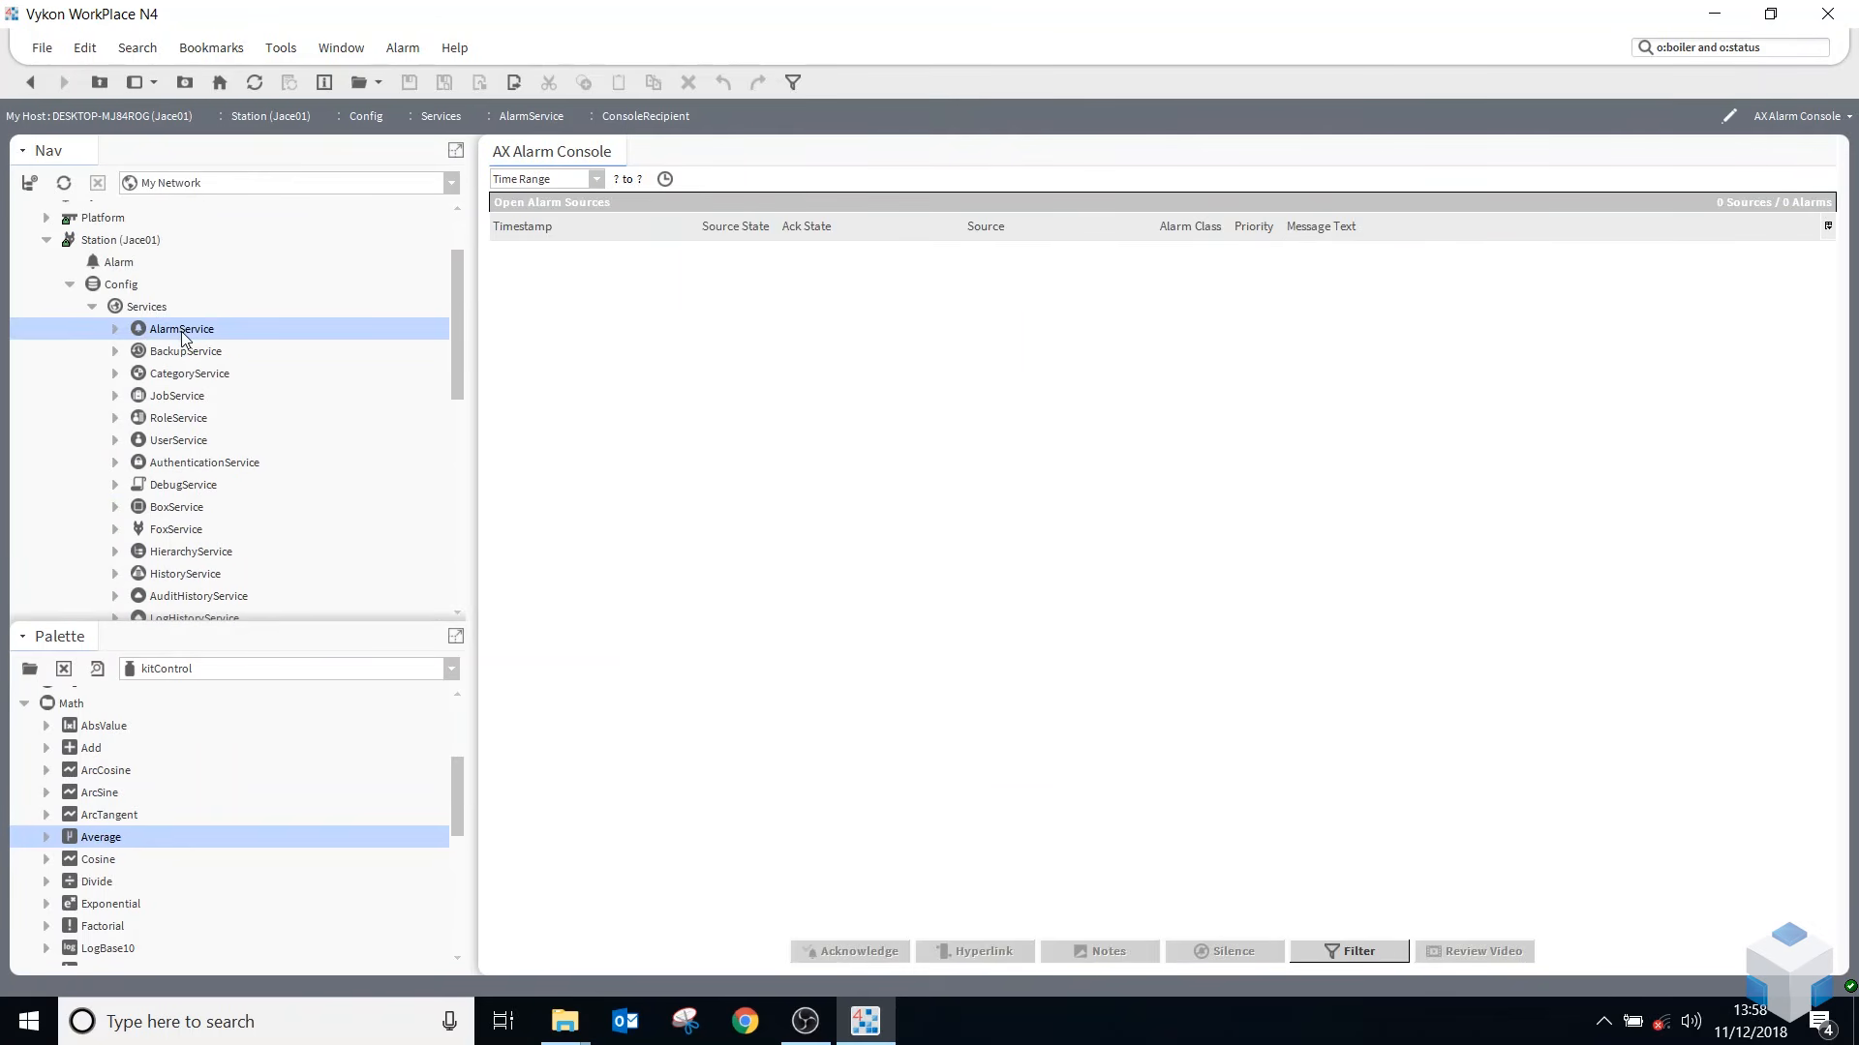
{"action": "right_click", "coordinate": [182, 331]}
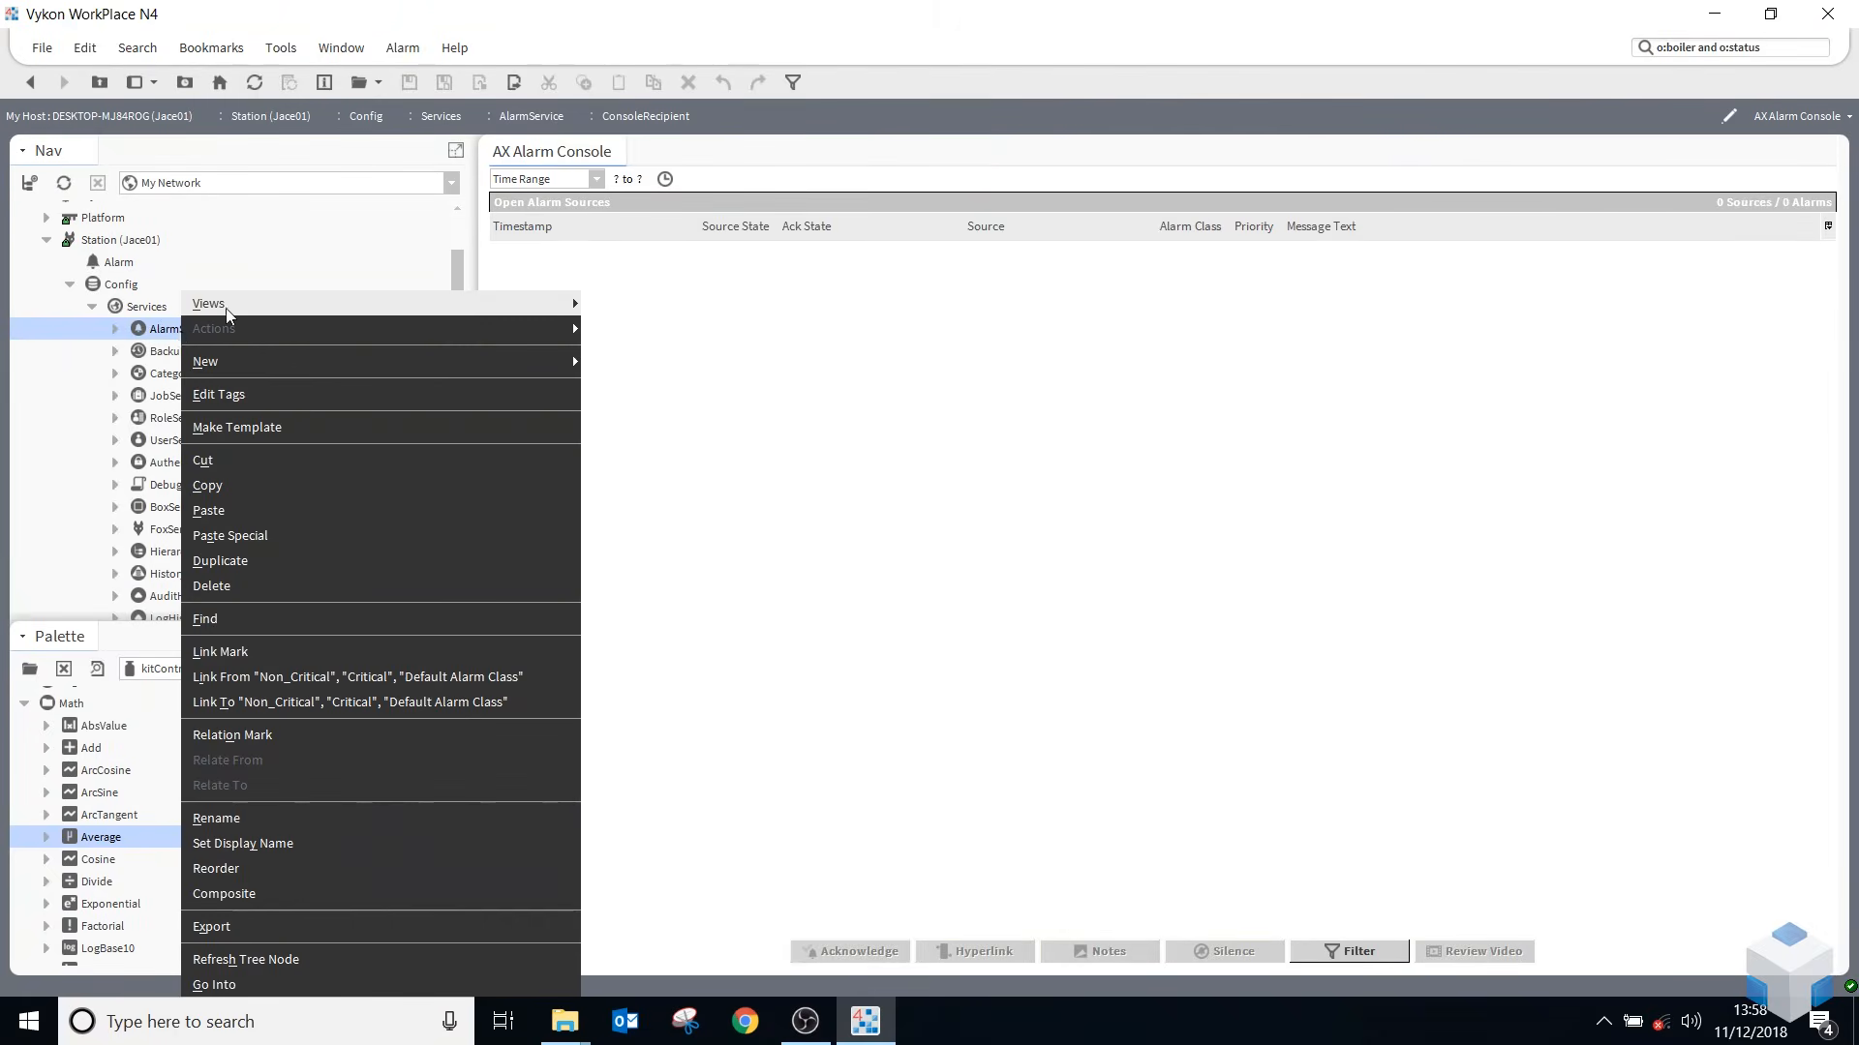
{"action": "mouse_move", "coordinate": [225, 307]}
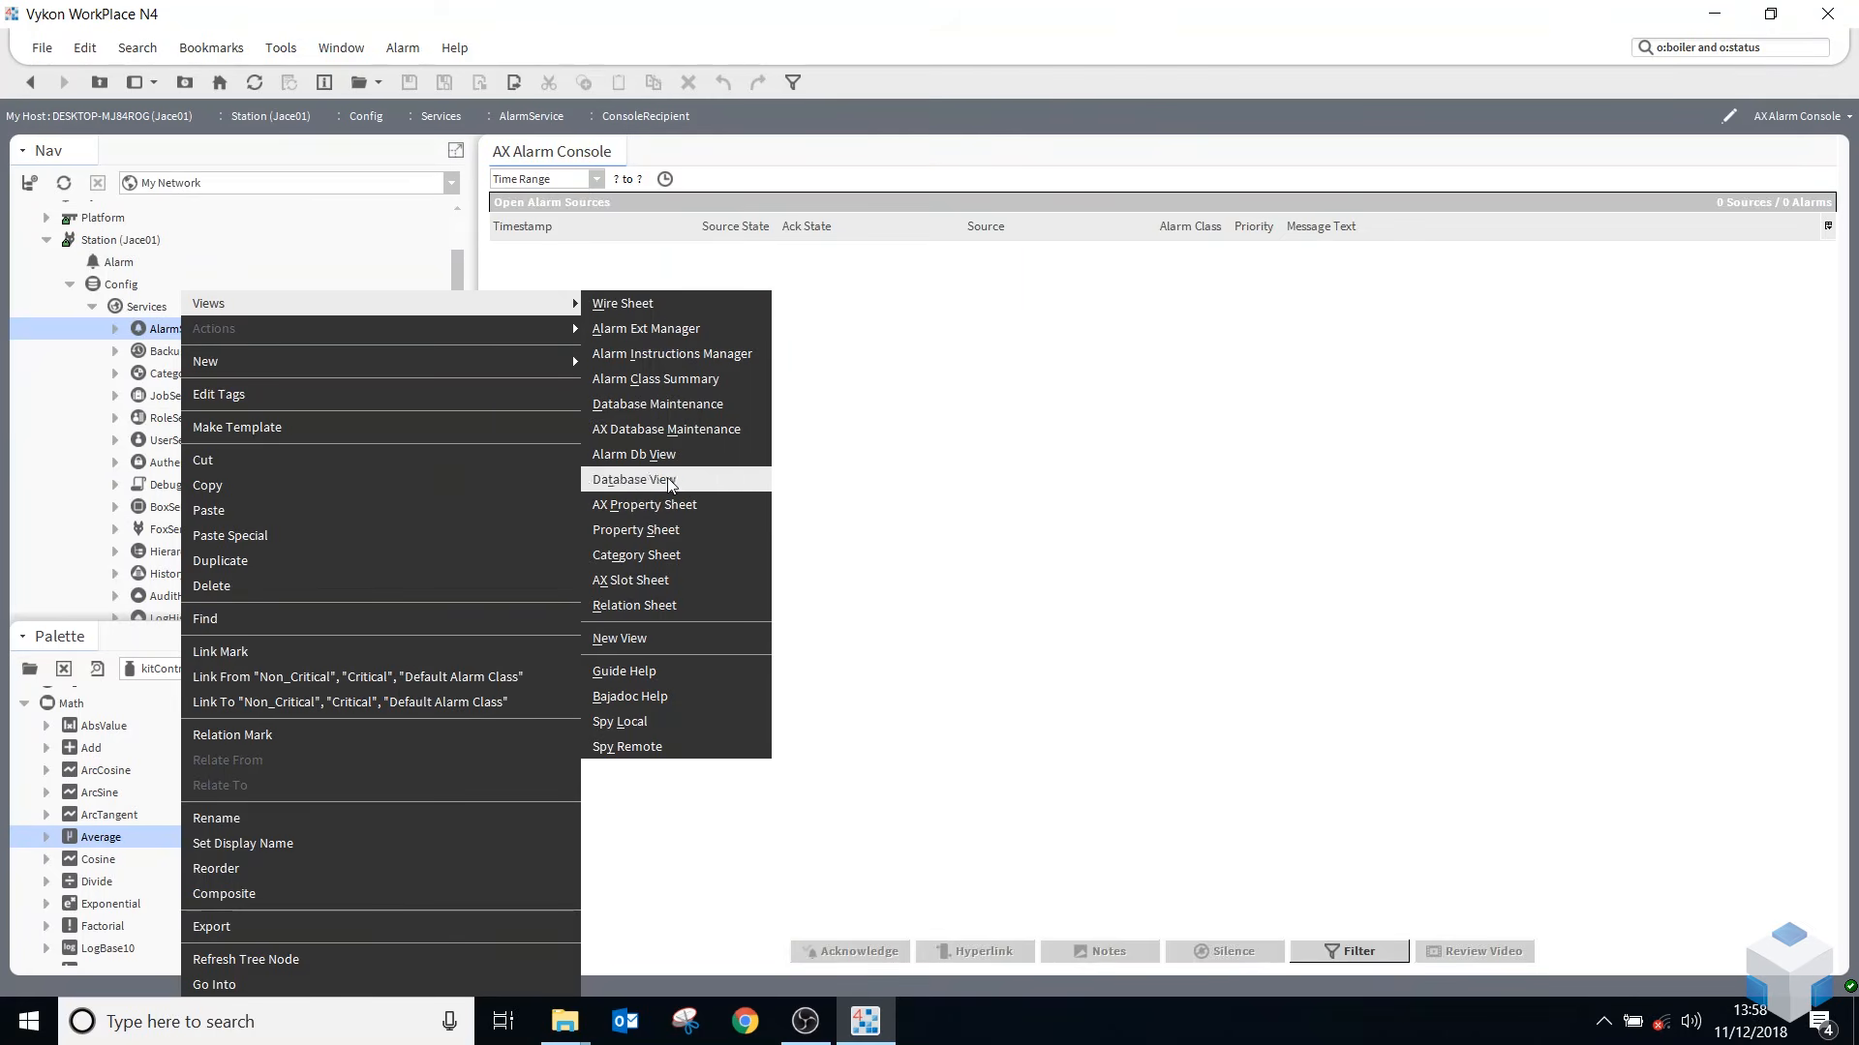
{"action": "left_click", "coordinate": [687, 339]}
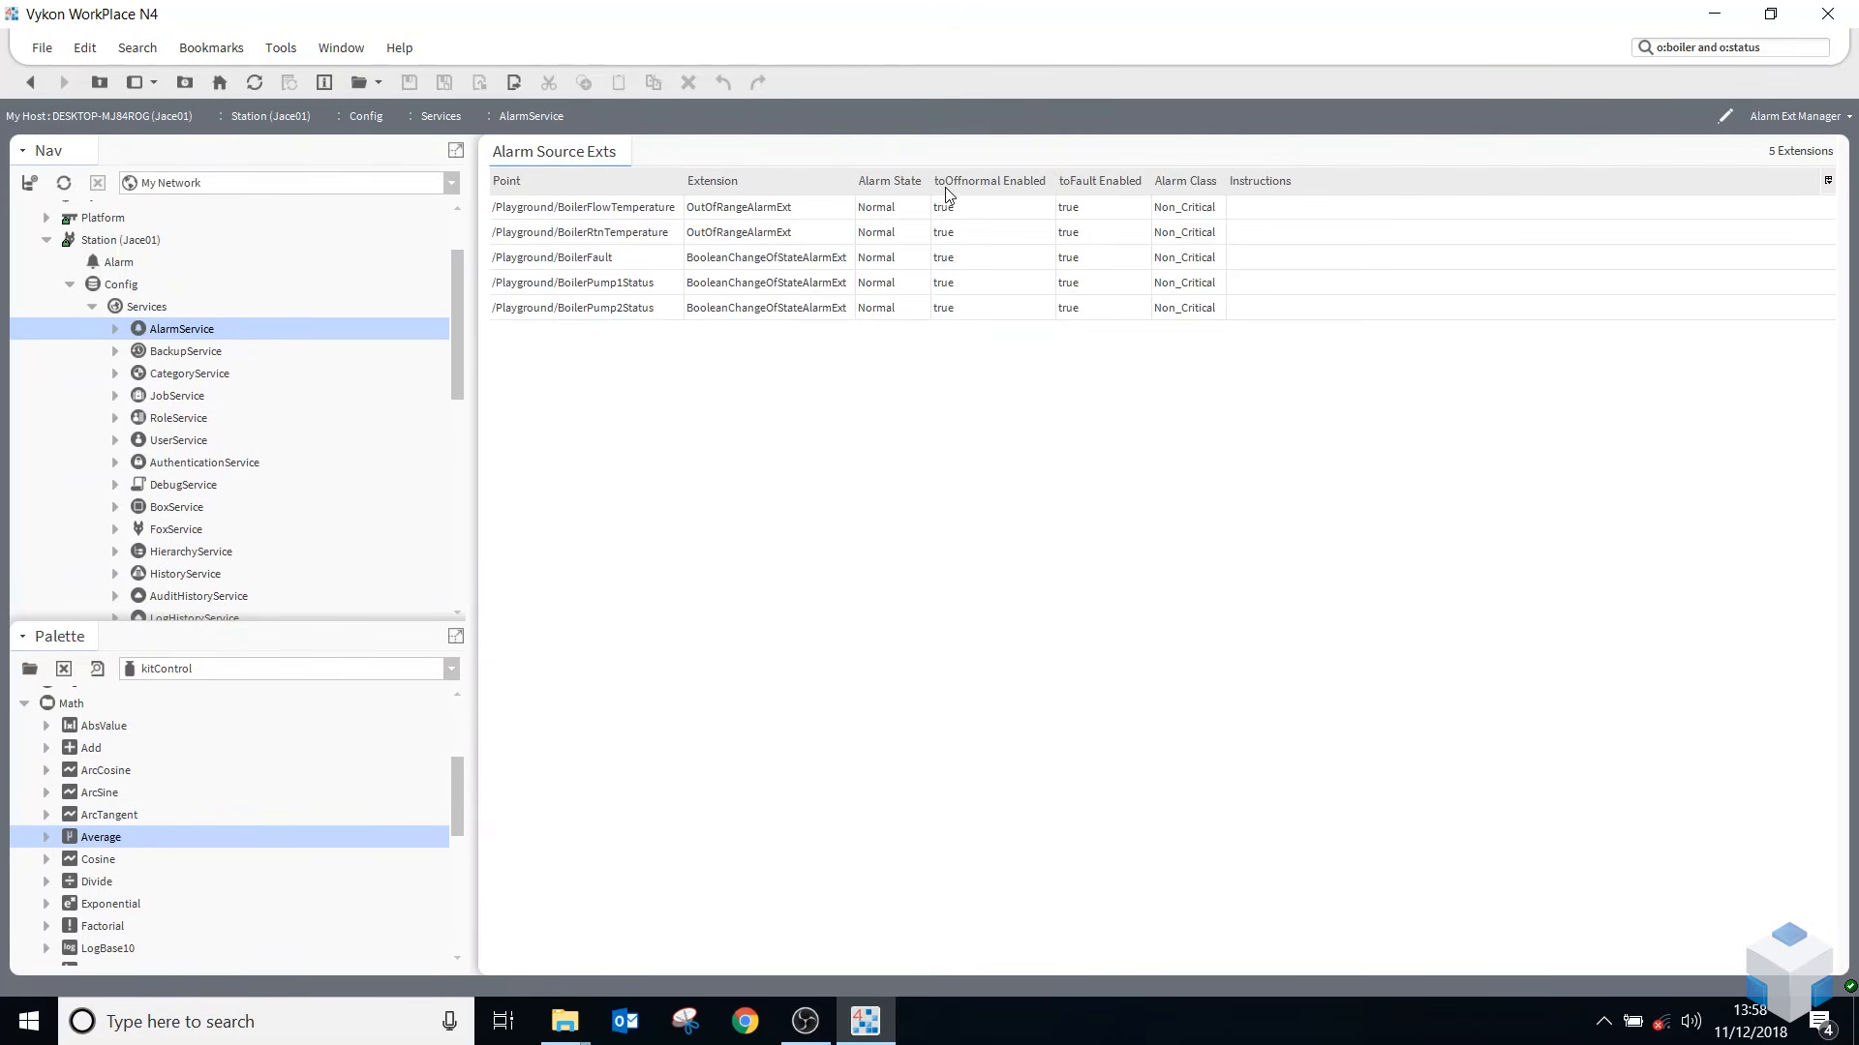
- Examine the alarm extension assigned to each Playground point in the alarm source list
{"action": "left_click", "coordinate": [713, 208]}
{"action": "left_click", "coordinate": [737, 233]}
{"action": "left_click", "coordinate": [747, 261]}
{"action": "left_click", "coordinate": [748, 287]}
{"action": "left_click", "coordinate": [746, 308]}
{"action": "left_click", "coordinate": [738, 282]}
{"action": "left_click", "coordinate": [733, 261]}
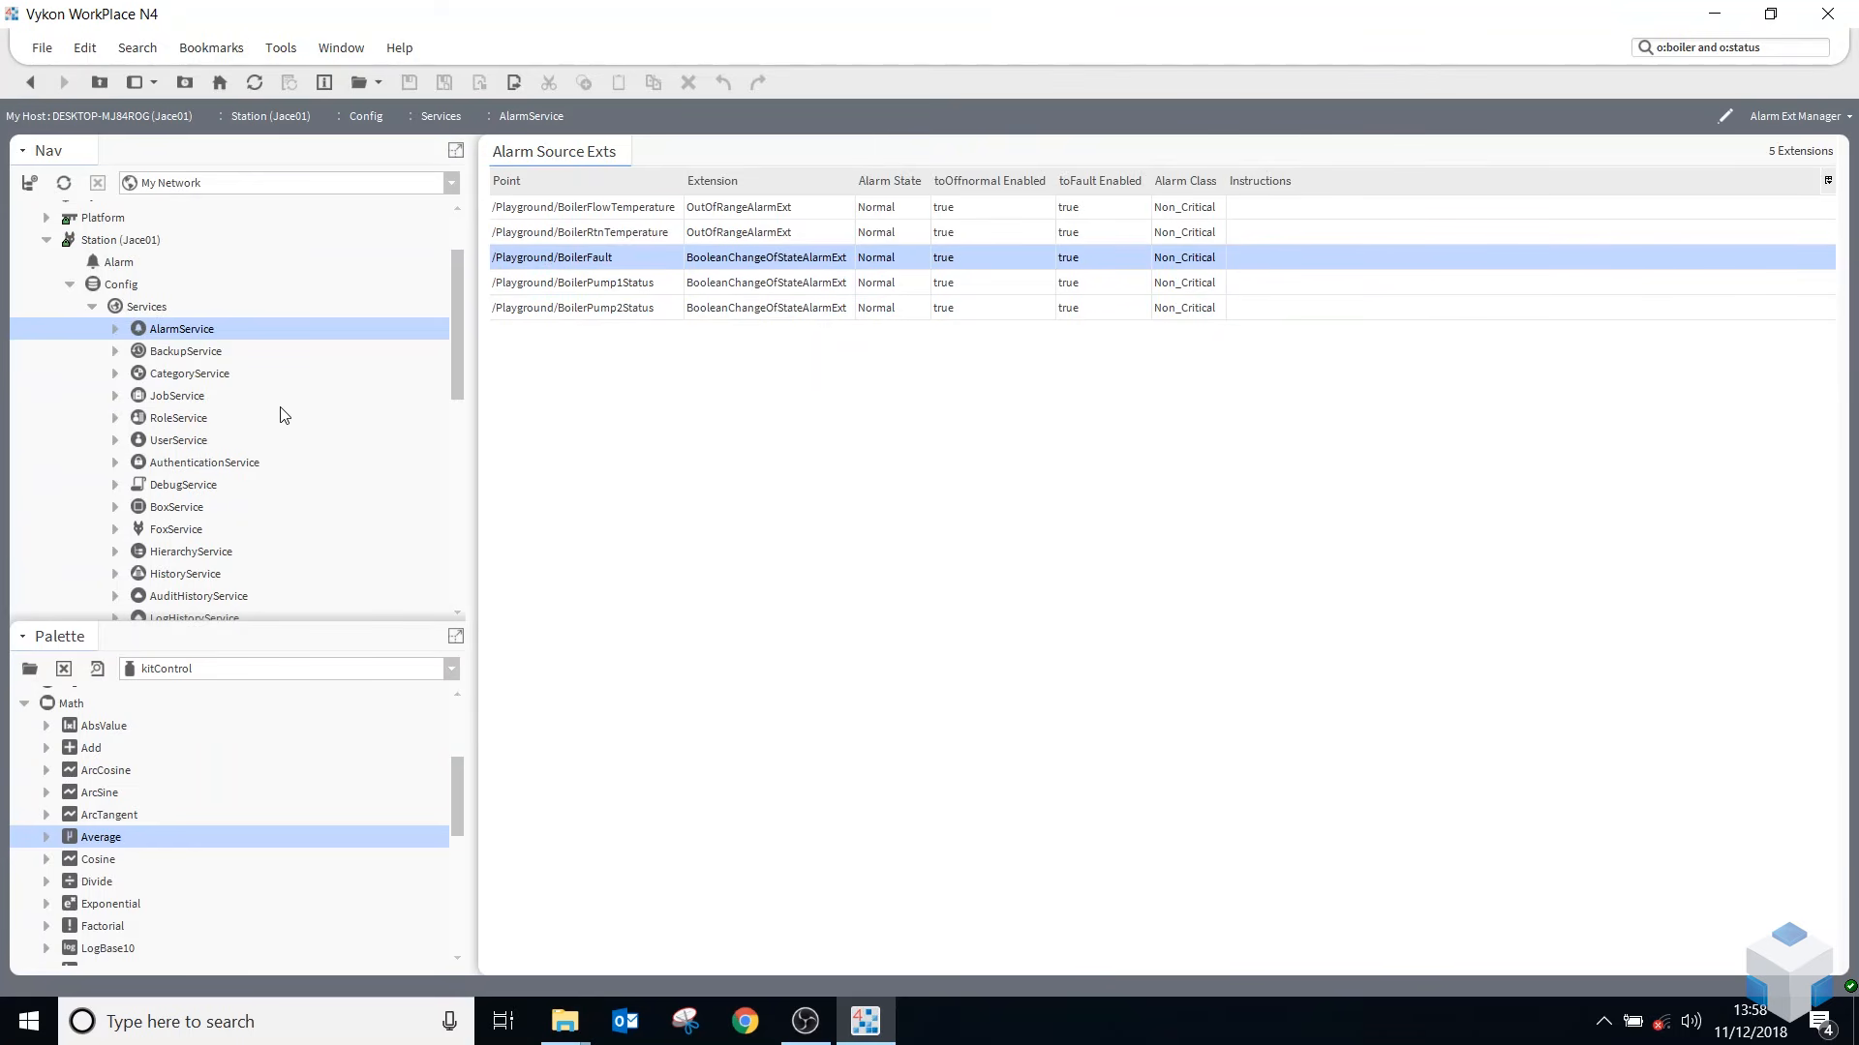
- Change BoilerFault's set value to trigger its alarm and refresh the alarm source extensions list
{"action": "scroll", "coordinate": [262, 426], "scroll_direction": "down", "scroll_amount": 5}
{"action": "scroll", "coordinate": [248, 438], "scroll_direction": "down", "scroll_amount": 3}
{"action": "right_click", "coordinate": [199, 418]}
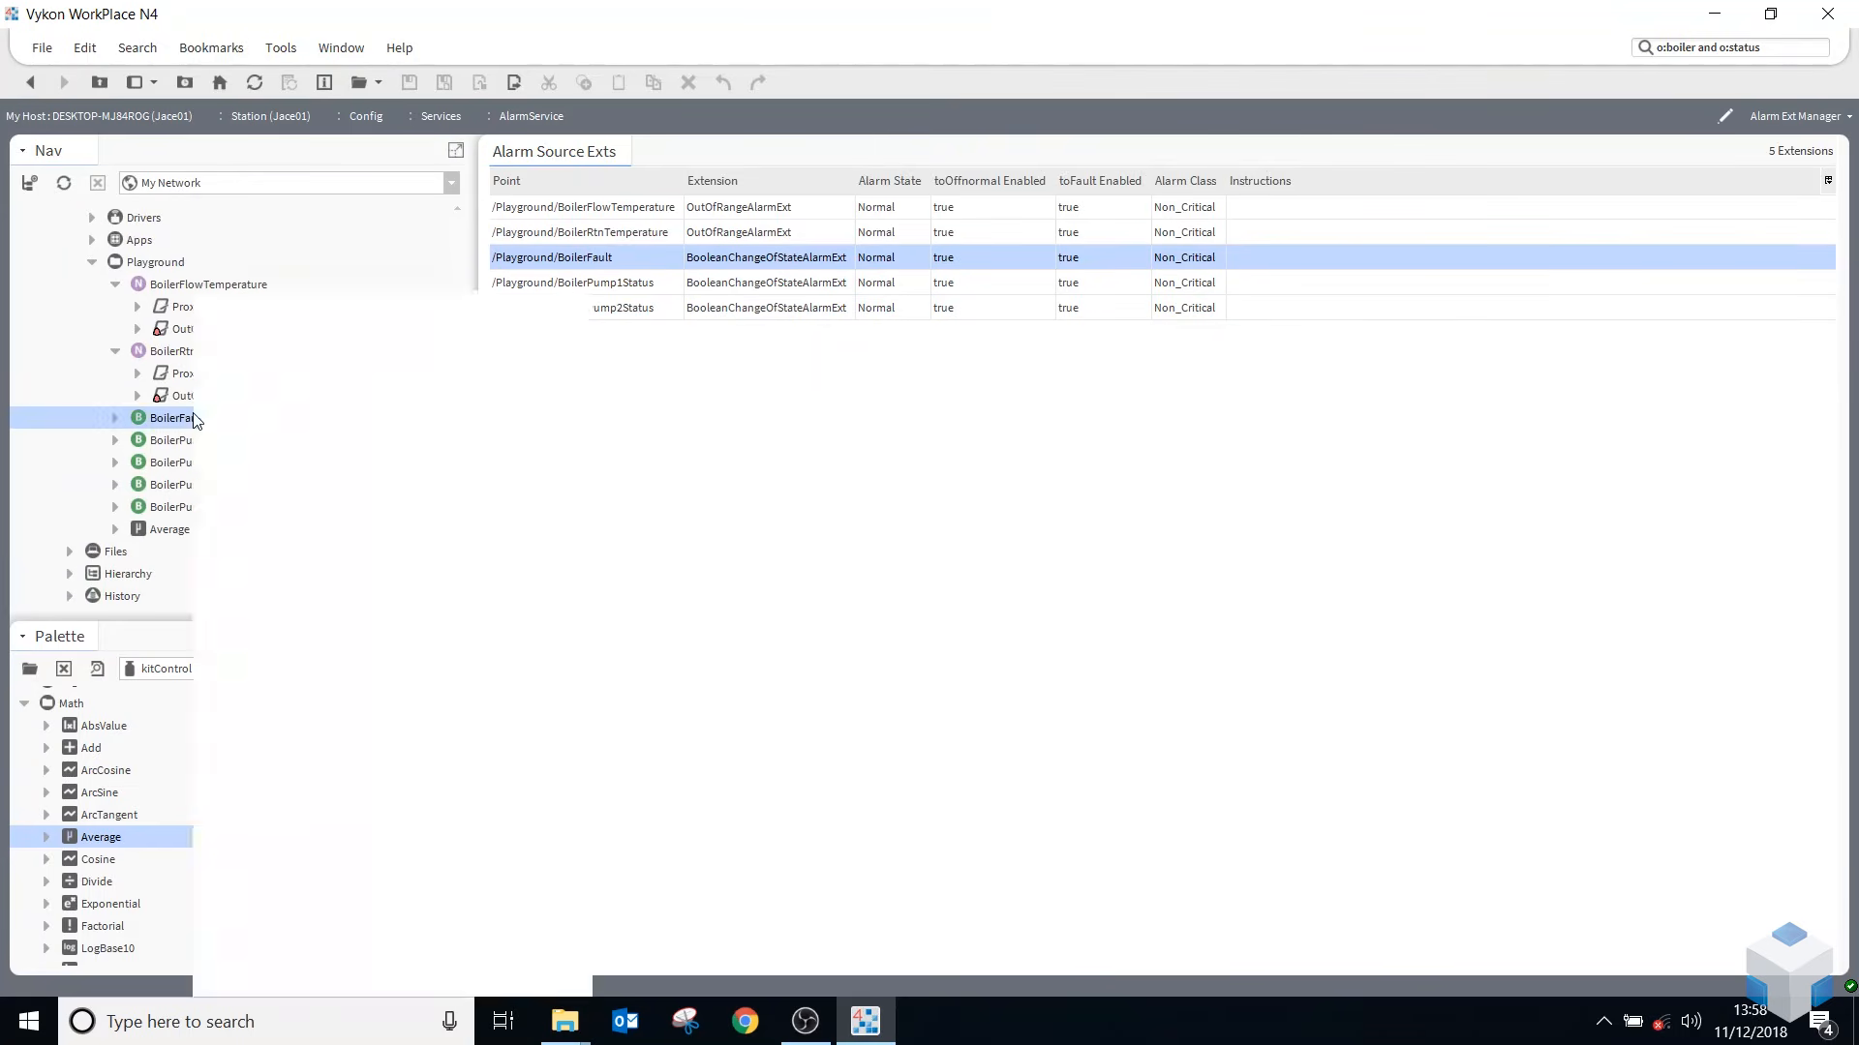
{"action": "mouse_move", "coordinate": [581, 329]}
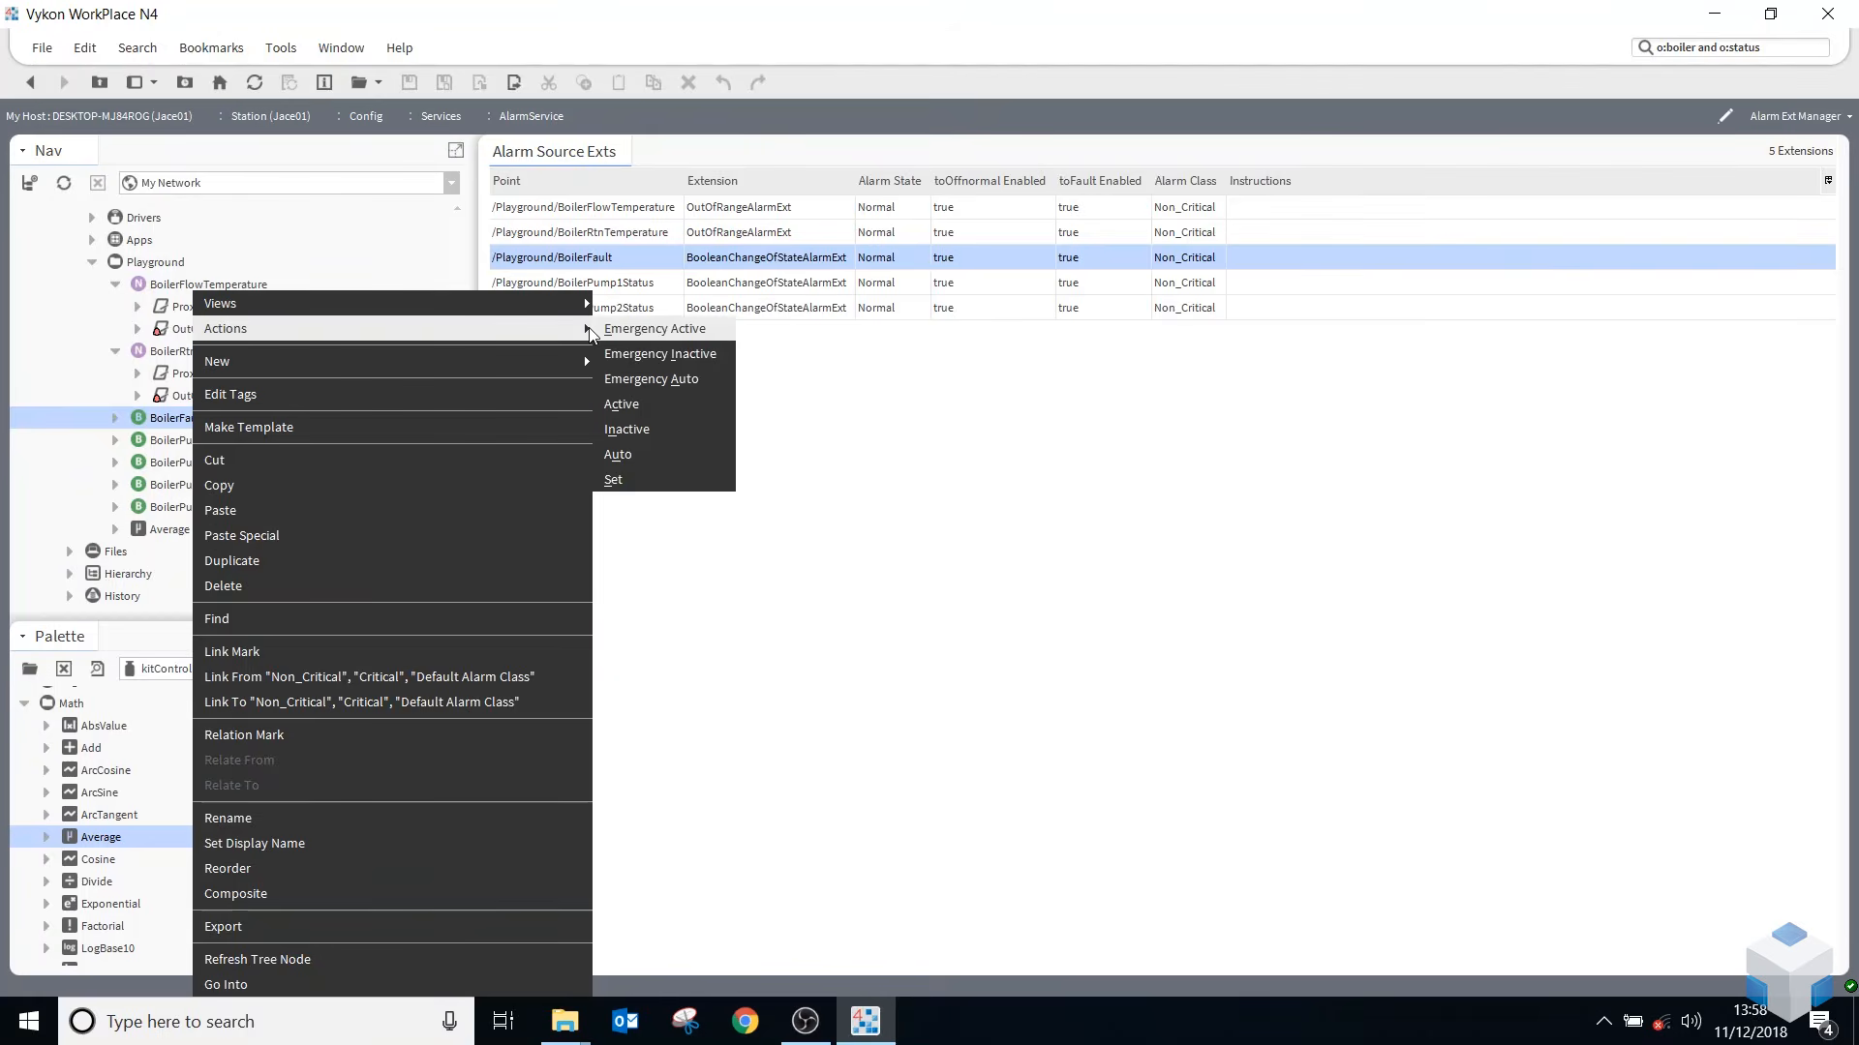
{"action": "left_click", "coordinate": [638, 479]}
{"action": "left_click", "coordinate": [908, 500]}
{"action": "left_click", "coordinate": [896, 538]}
{"action": "left_click", "coordinate": [895, 528]}
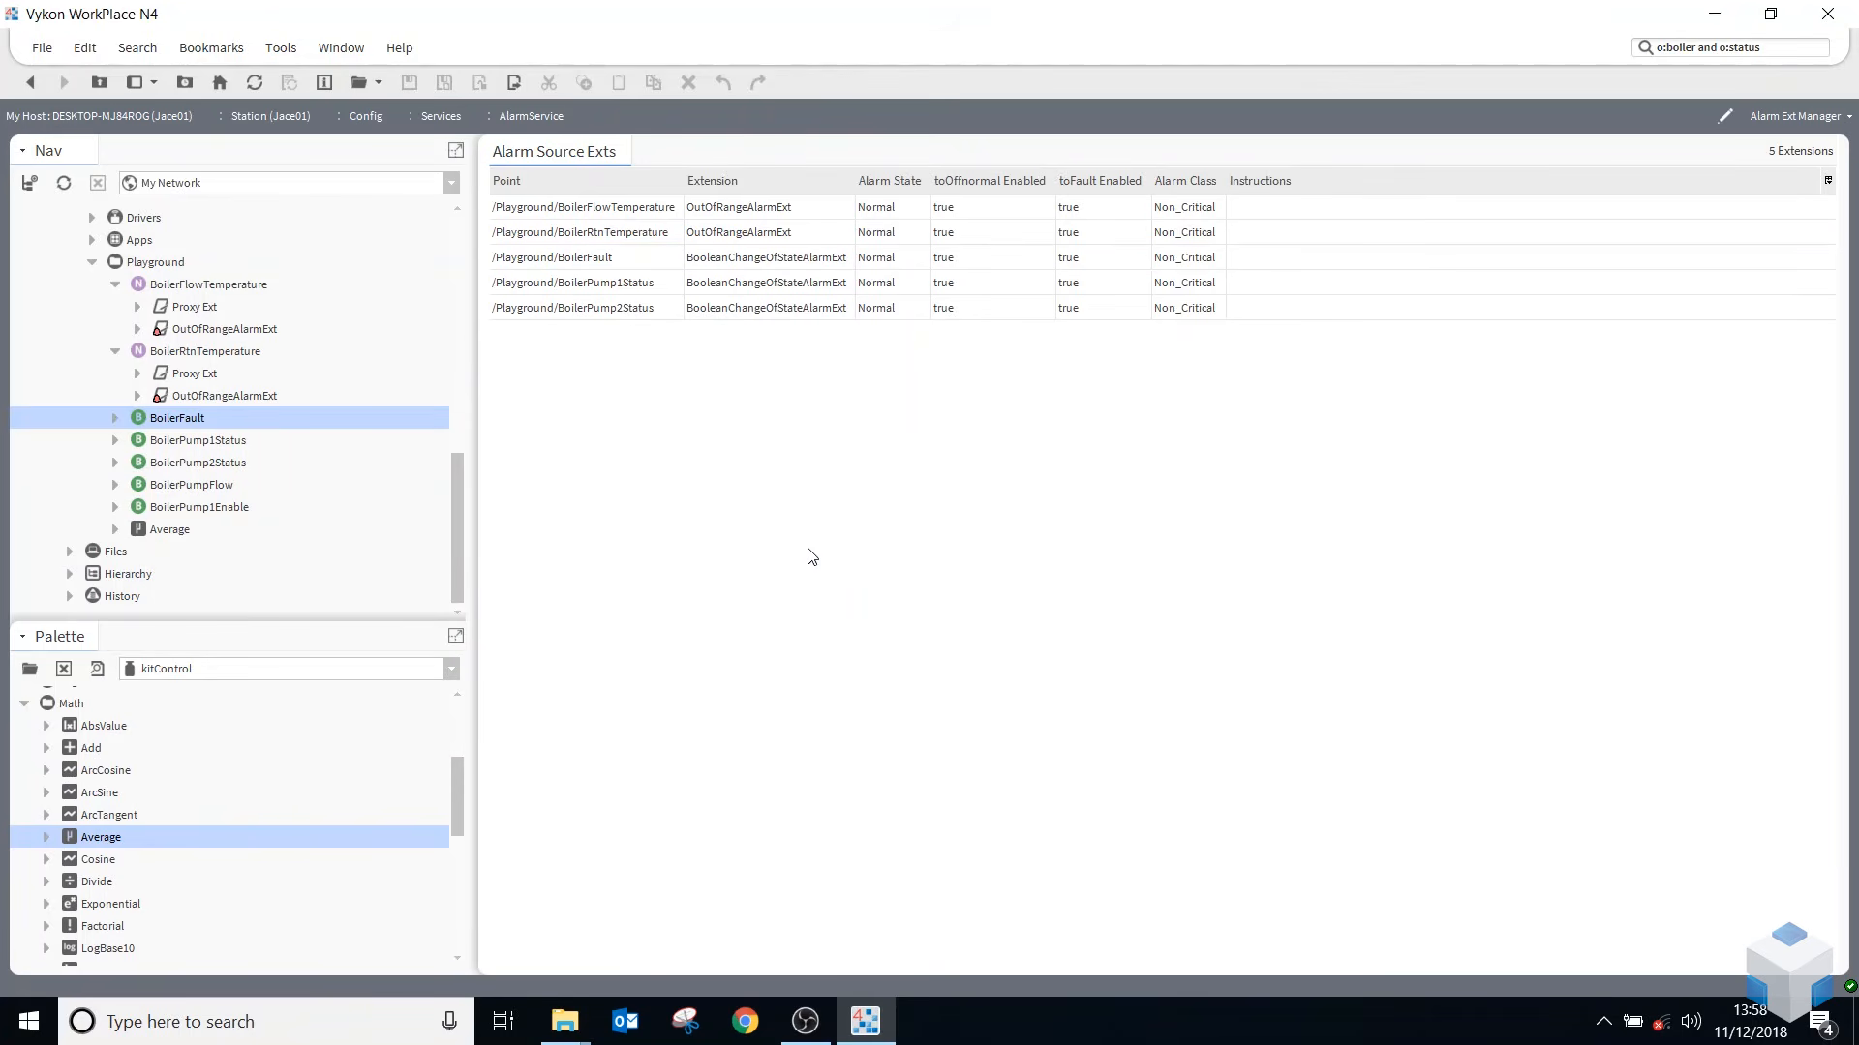
{"action": "left_click", "coordinate": [254, 83]}
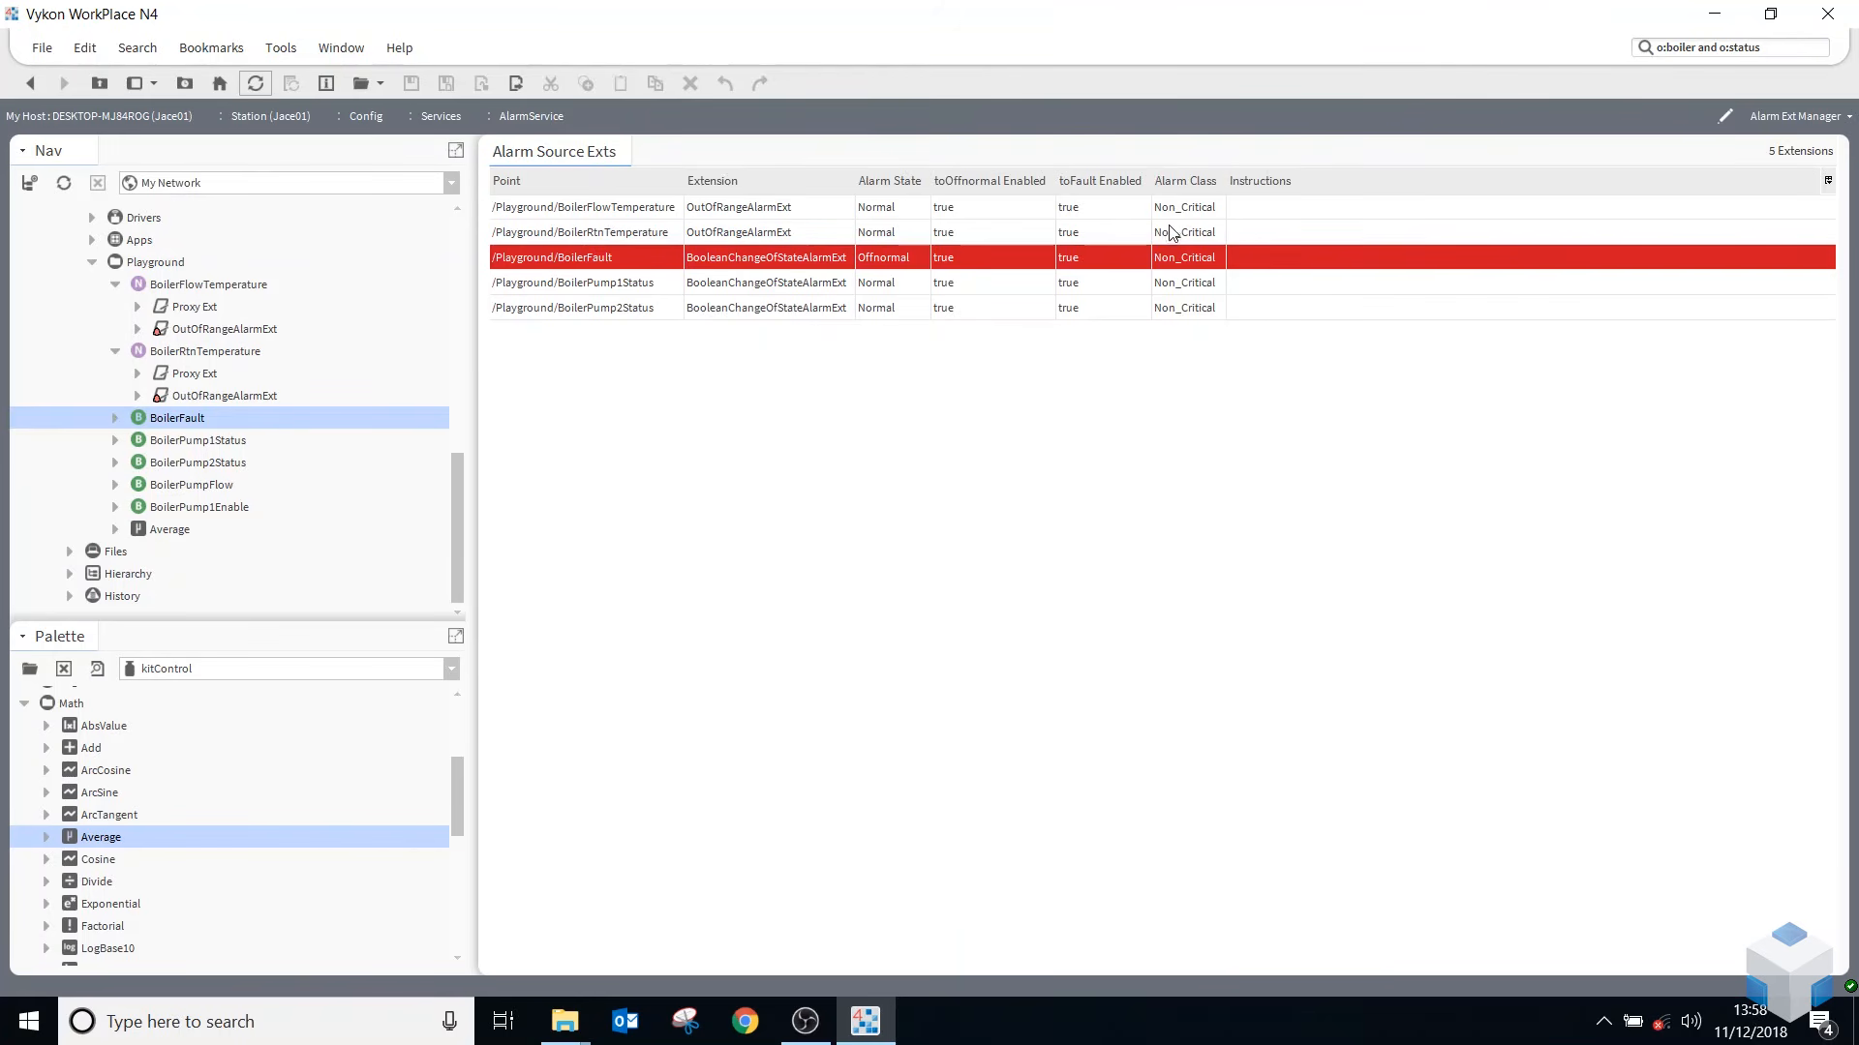
{"action": "left_click", "coordinate": [1188, 292]}
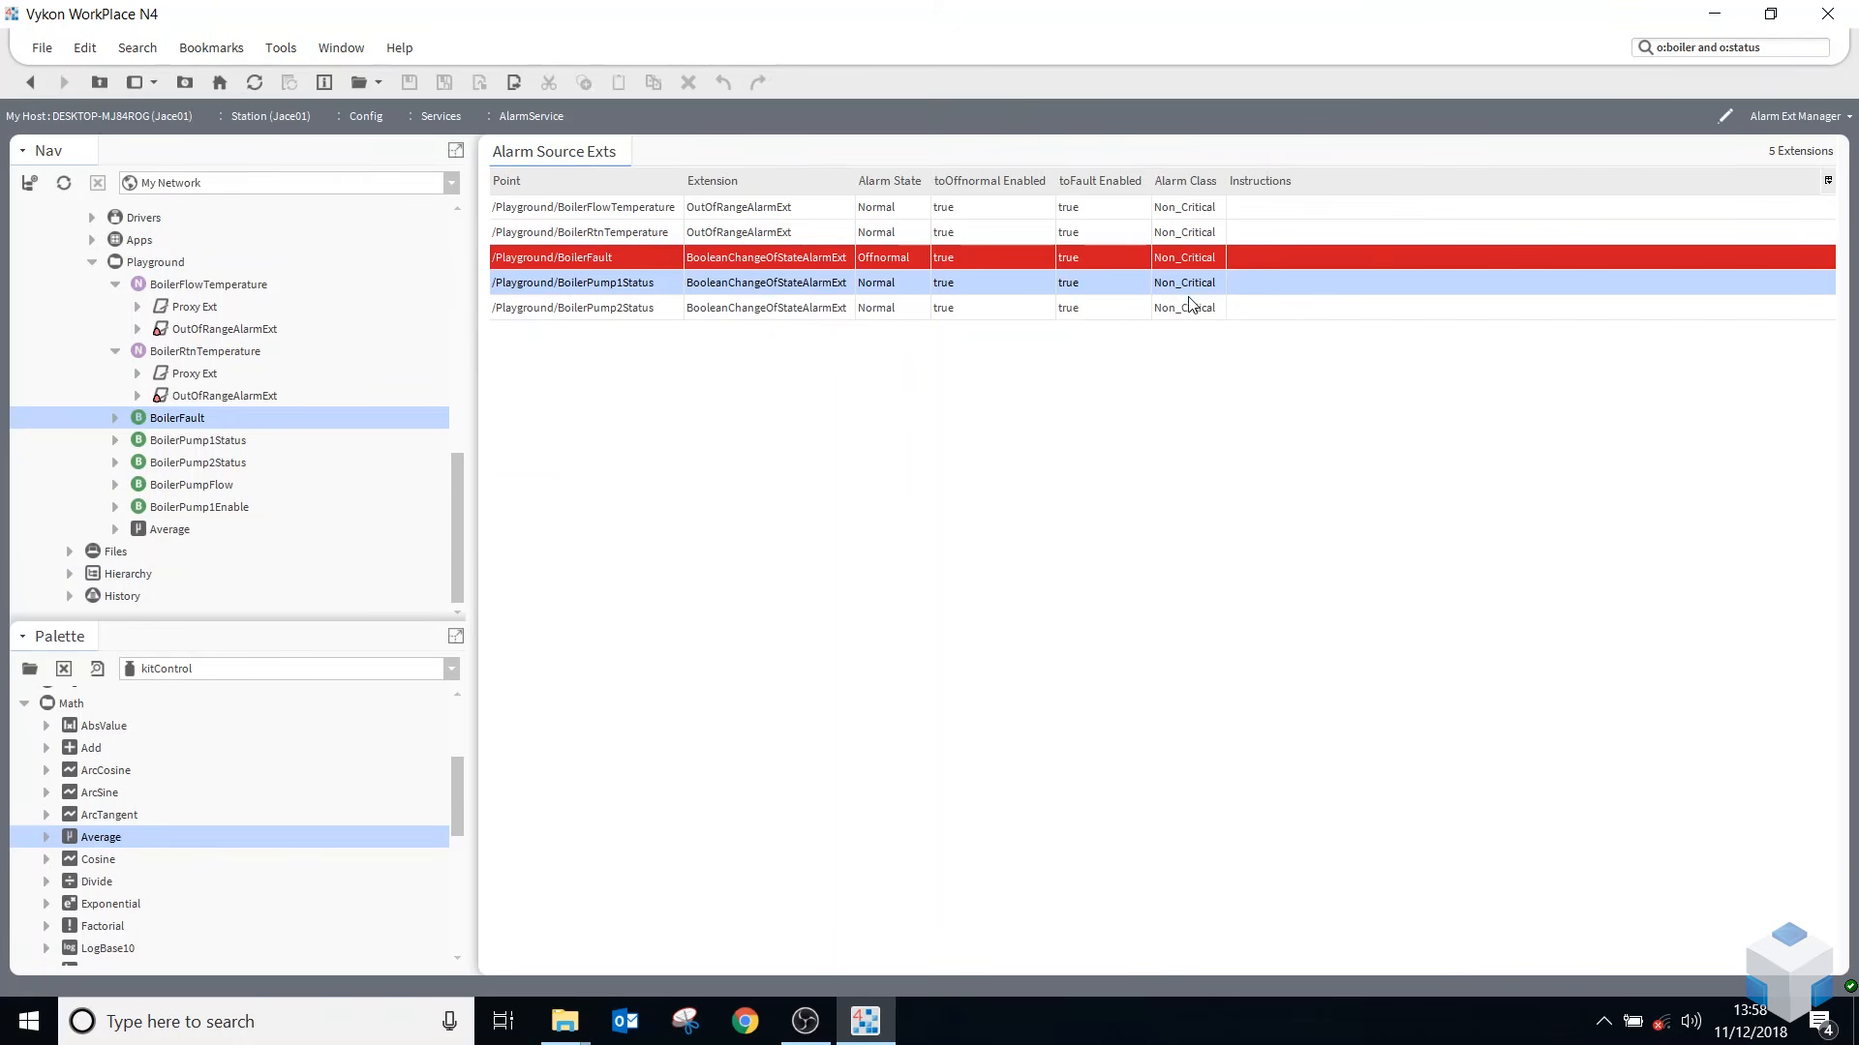
{"action": "left_click", "coordinate": [1189, 310], "text": "shift"}
{"action": "right_click", "coordinate": [1186, 302]}
{"action": "key", "text": "Escape"}
- Set the alarm class of the BoilerRtnTemperature and BoilerFault alarm extensions together to Critical
{"action": "left_click", "coordinate": [618, 234]}
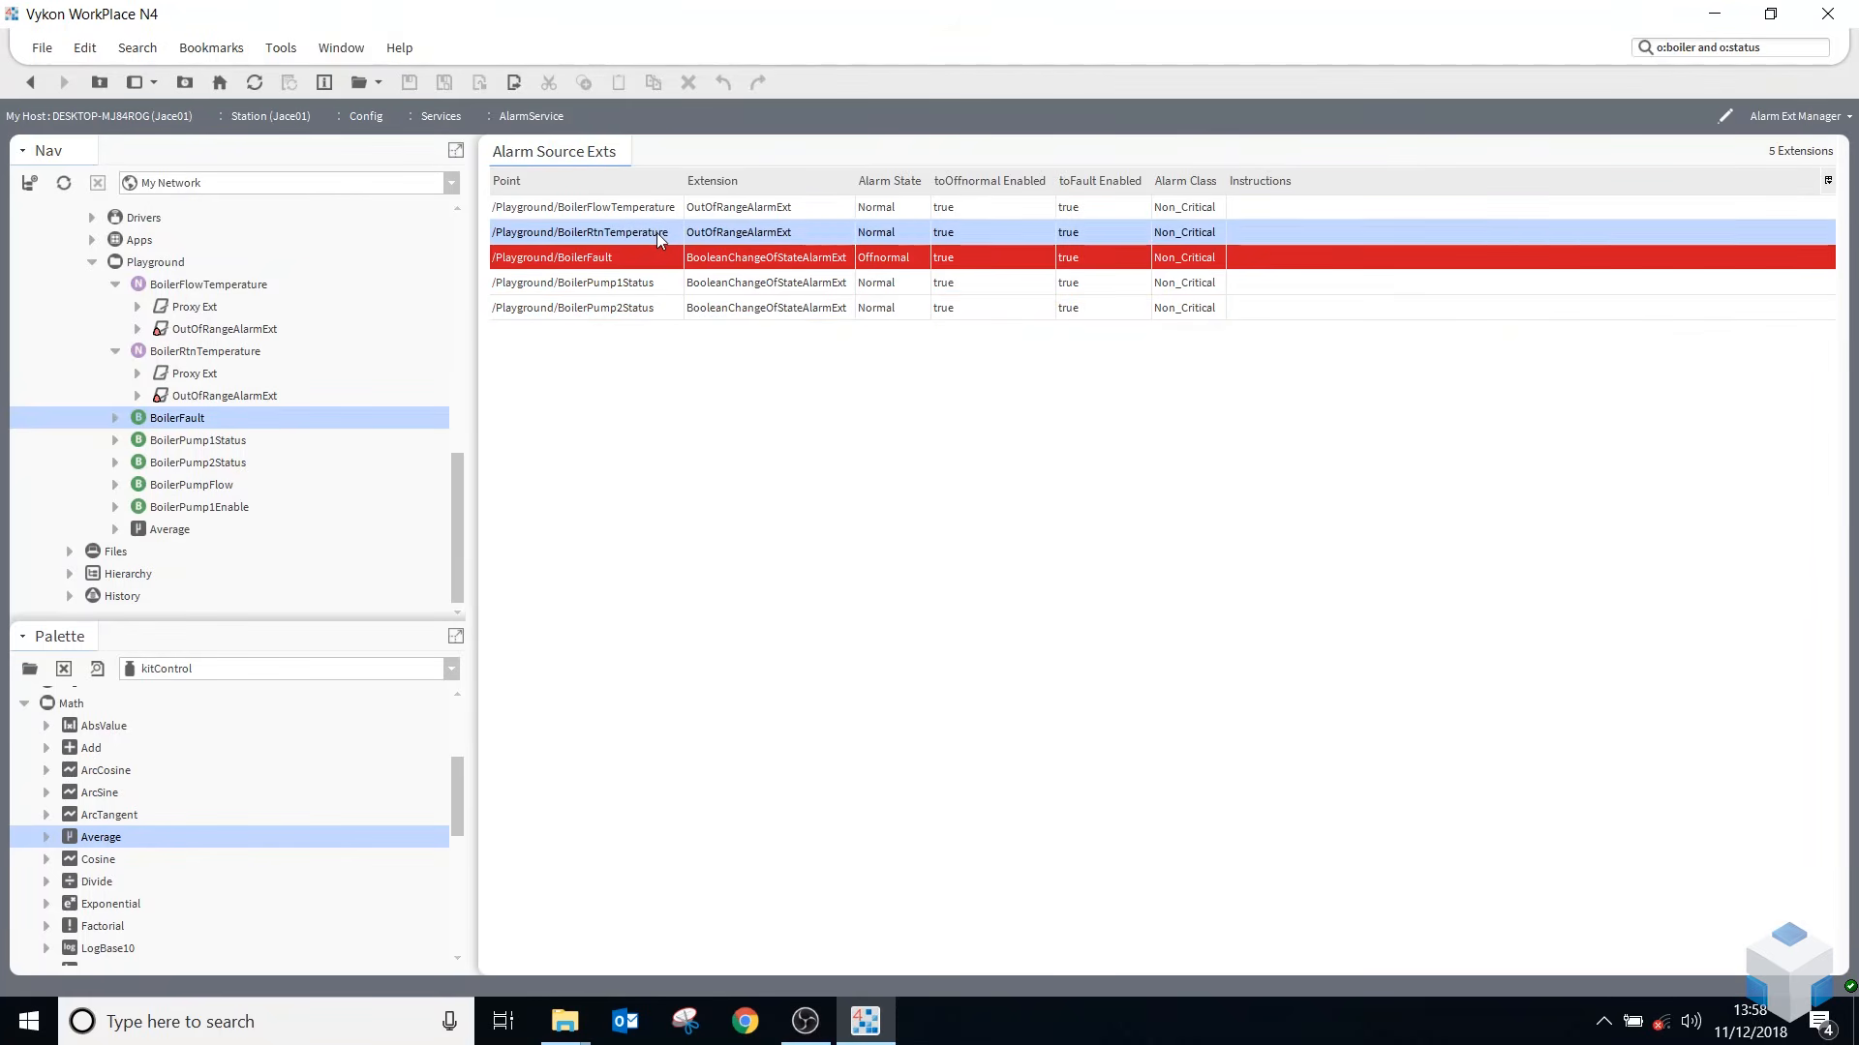
{"action": "left_click", "coordinate": [1118, 257], "text": "shift"}
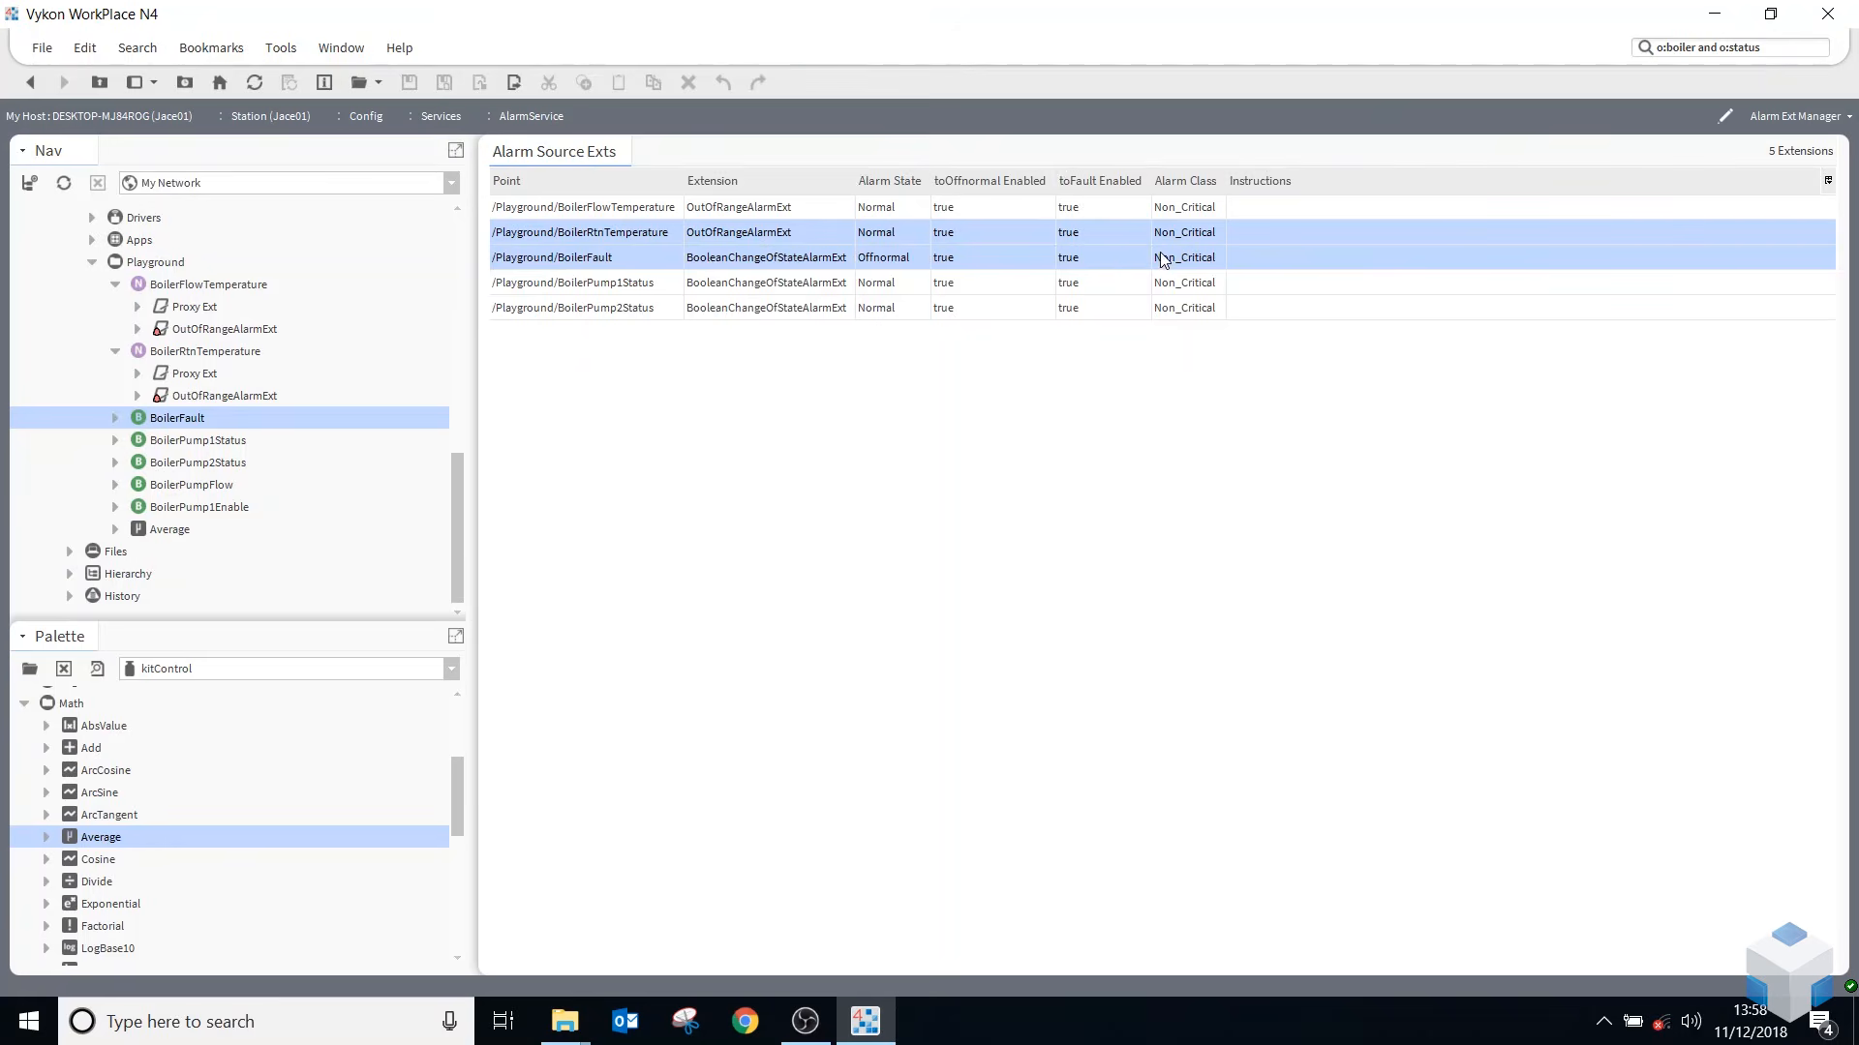
{"action": "right_click", "coordinate": [1162, 262]}
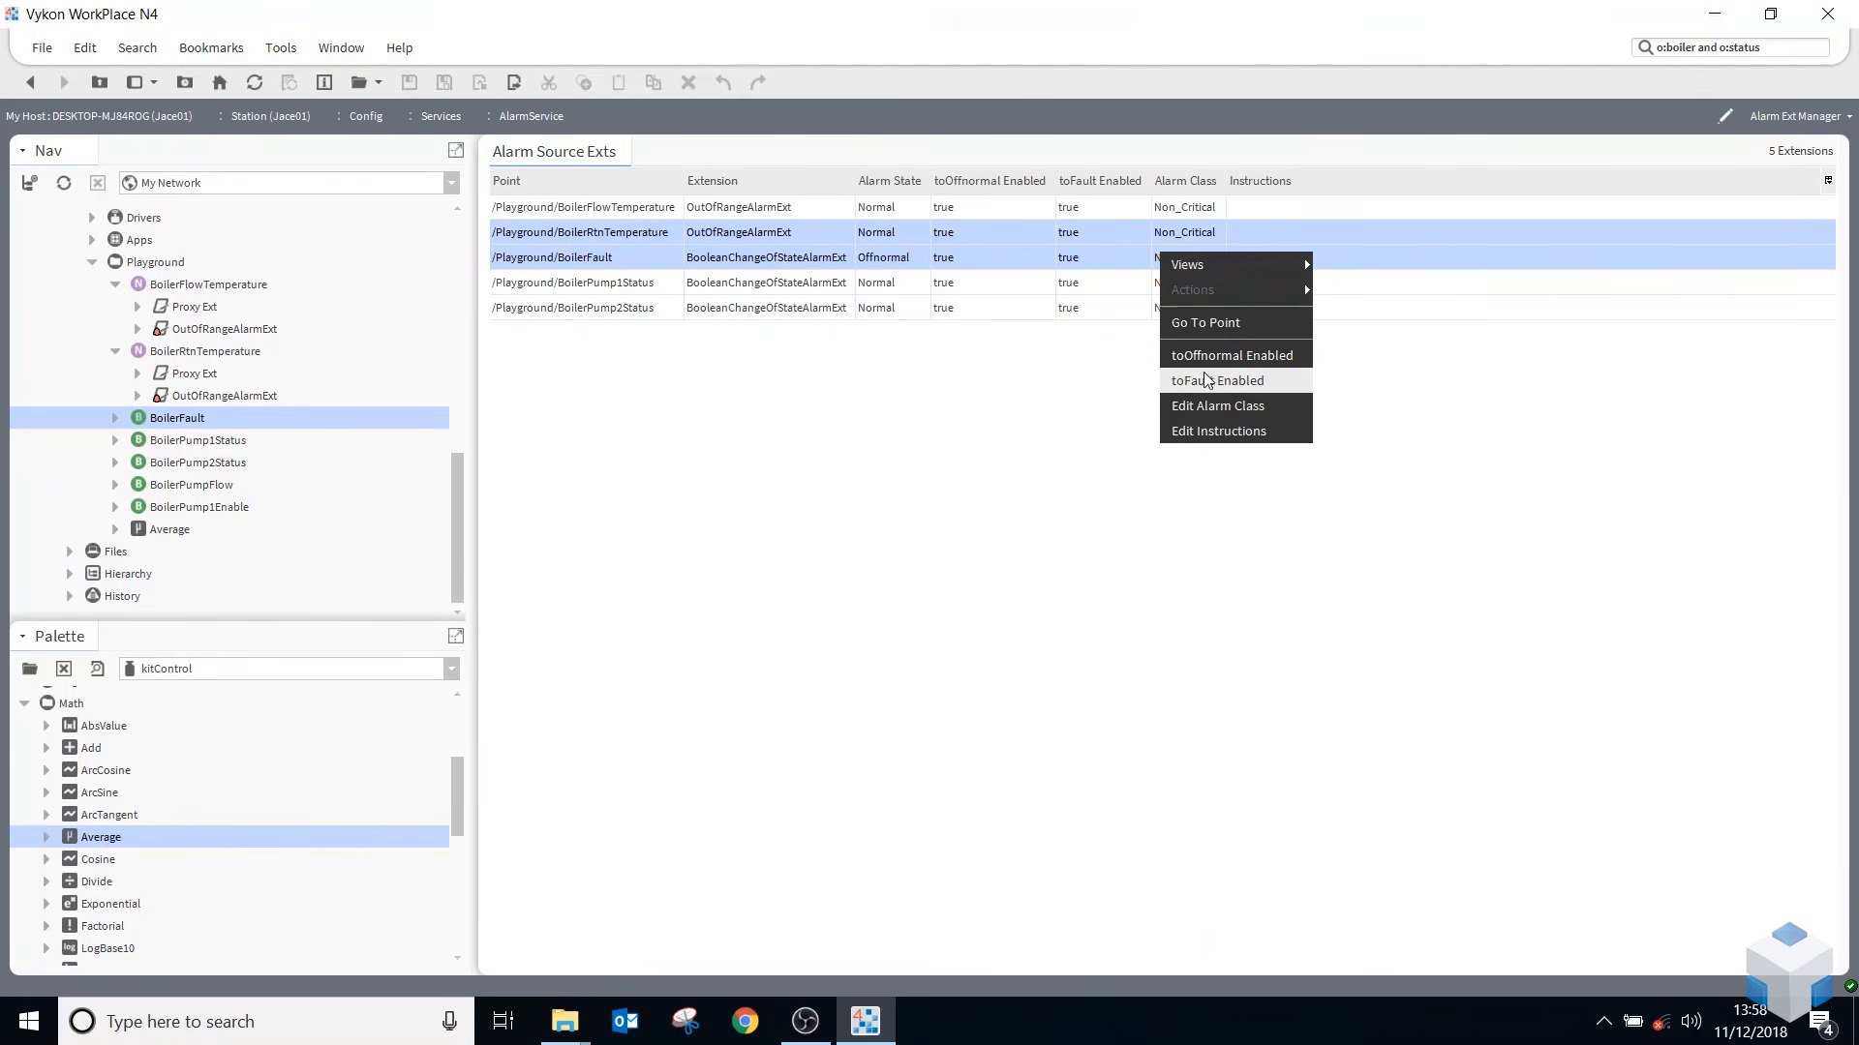
{"action": "left_click", "coordinate": [1219, 408]}
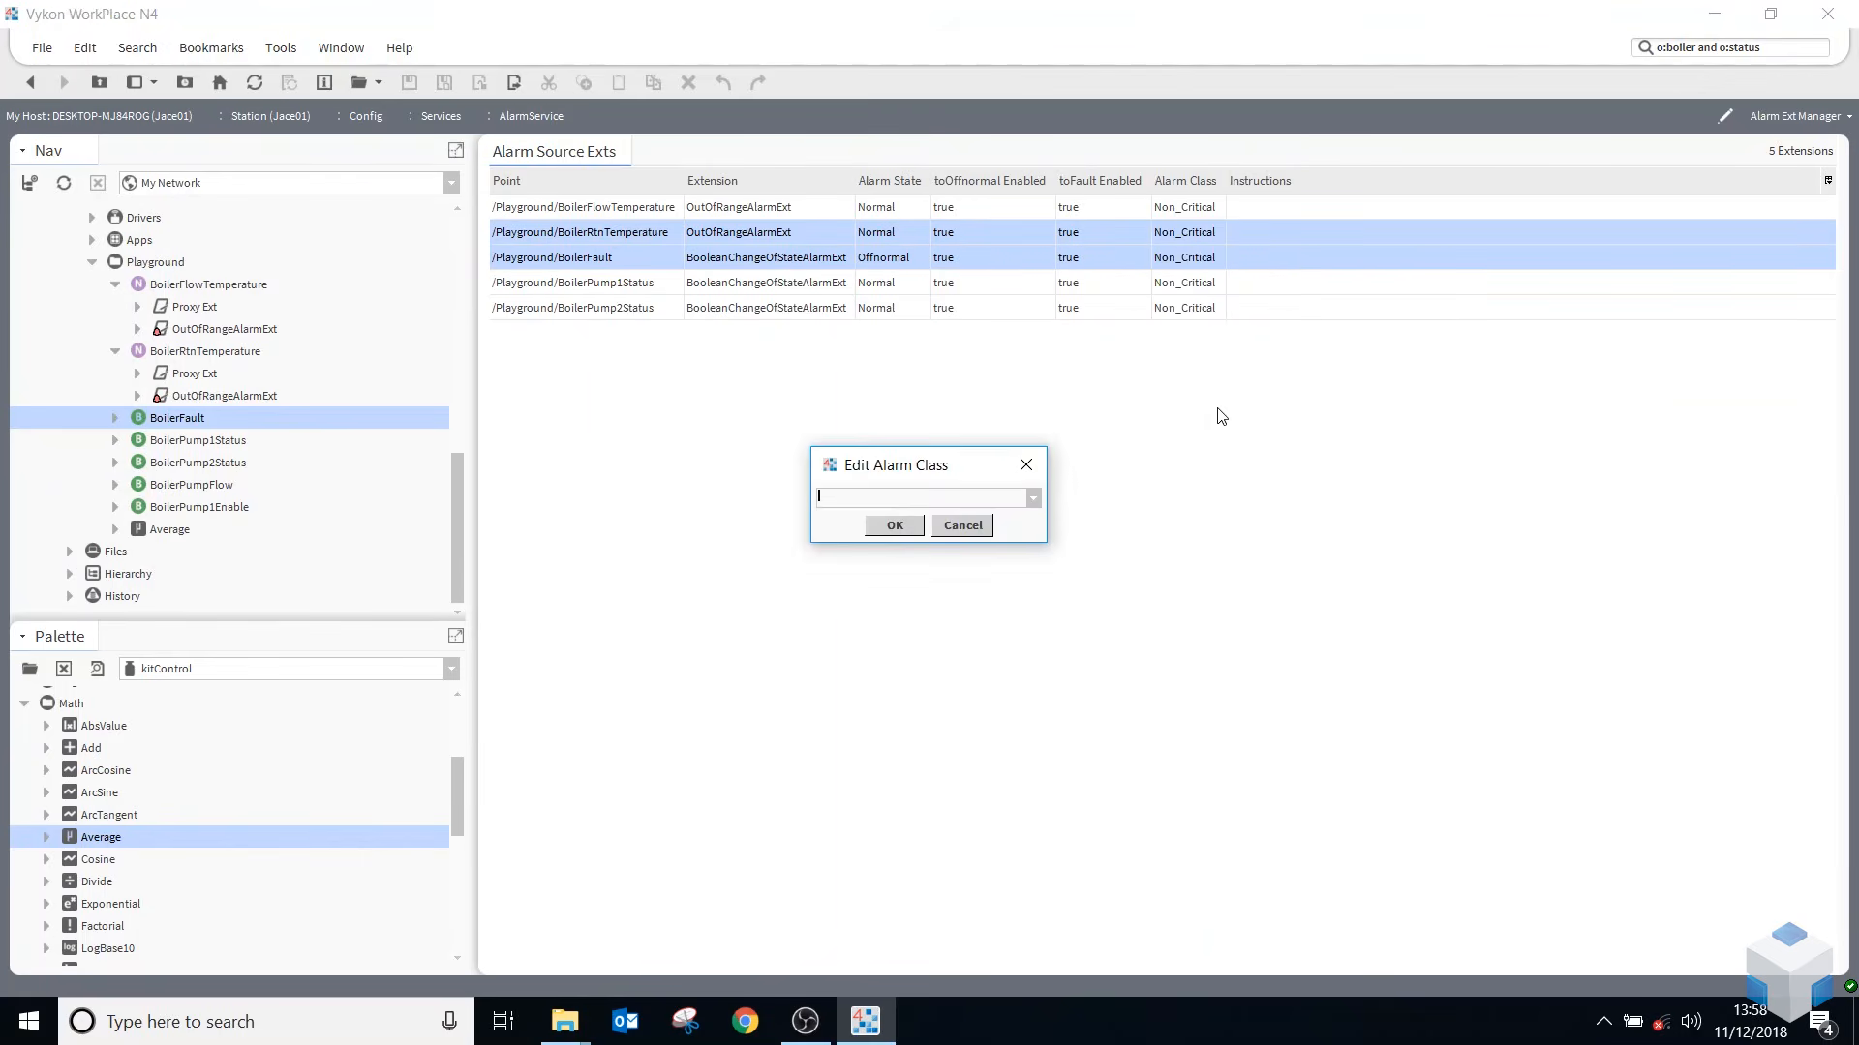
{"action": "left_click", "coordinate": [1033, 497]}
{"action": "left_click", "coordinate": [883, 549]}
{"action": "left_click", "coordinate": [1033, 497]}
{"action": "left_click", "coordinate": [877, 539]}
{"action": "left_click", "coordinate": [894, 526]}
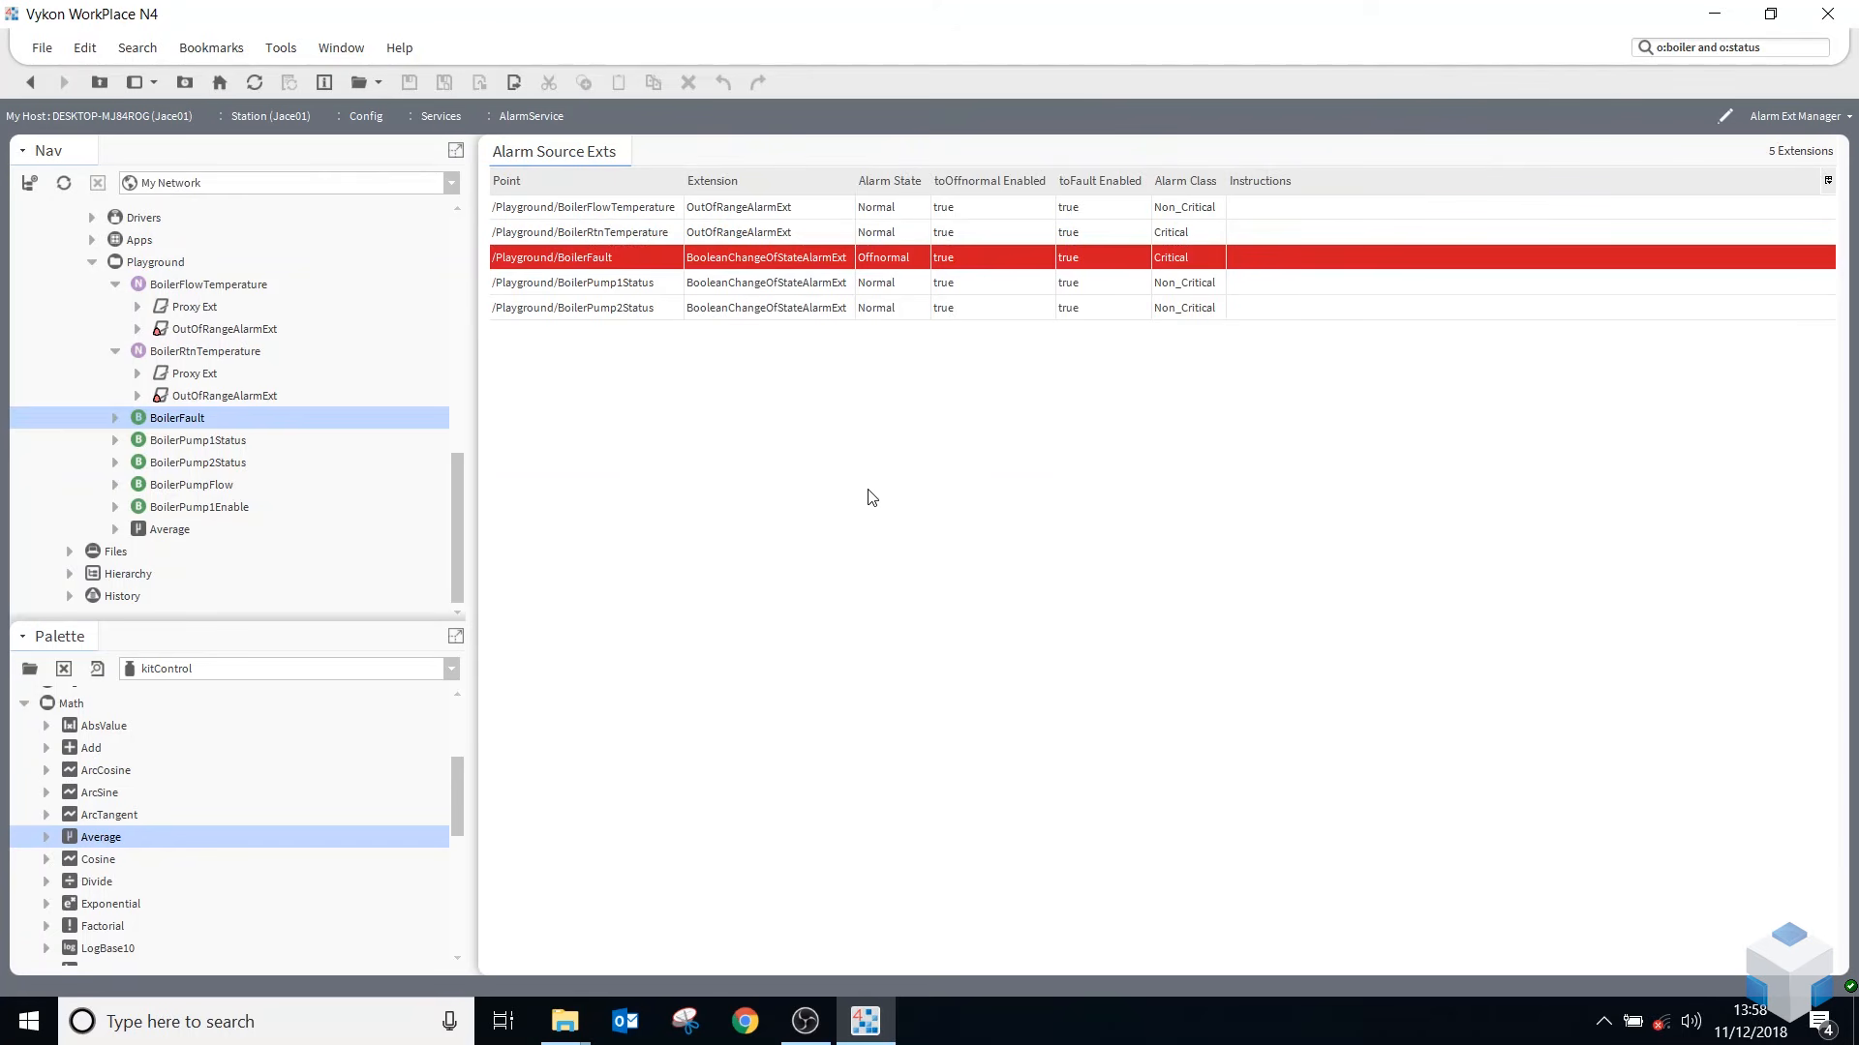
- Go to the BoilerRtnTemperature point from its alarm extension entry, view its property sheet, and return to the extension list
{"action": "right_click", "coordinate": [601, 233]}
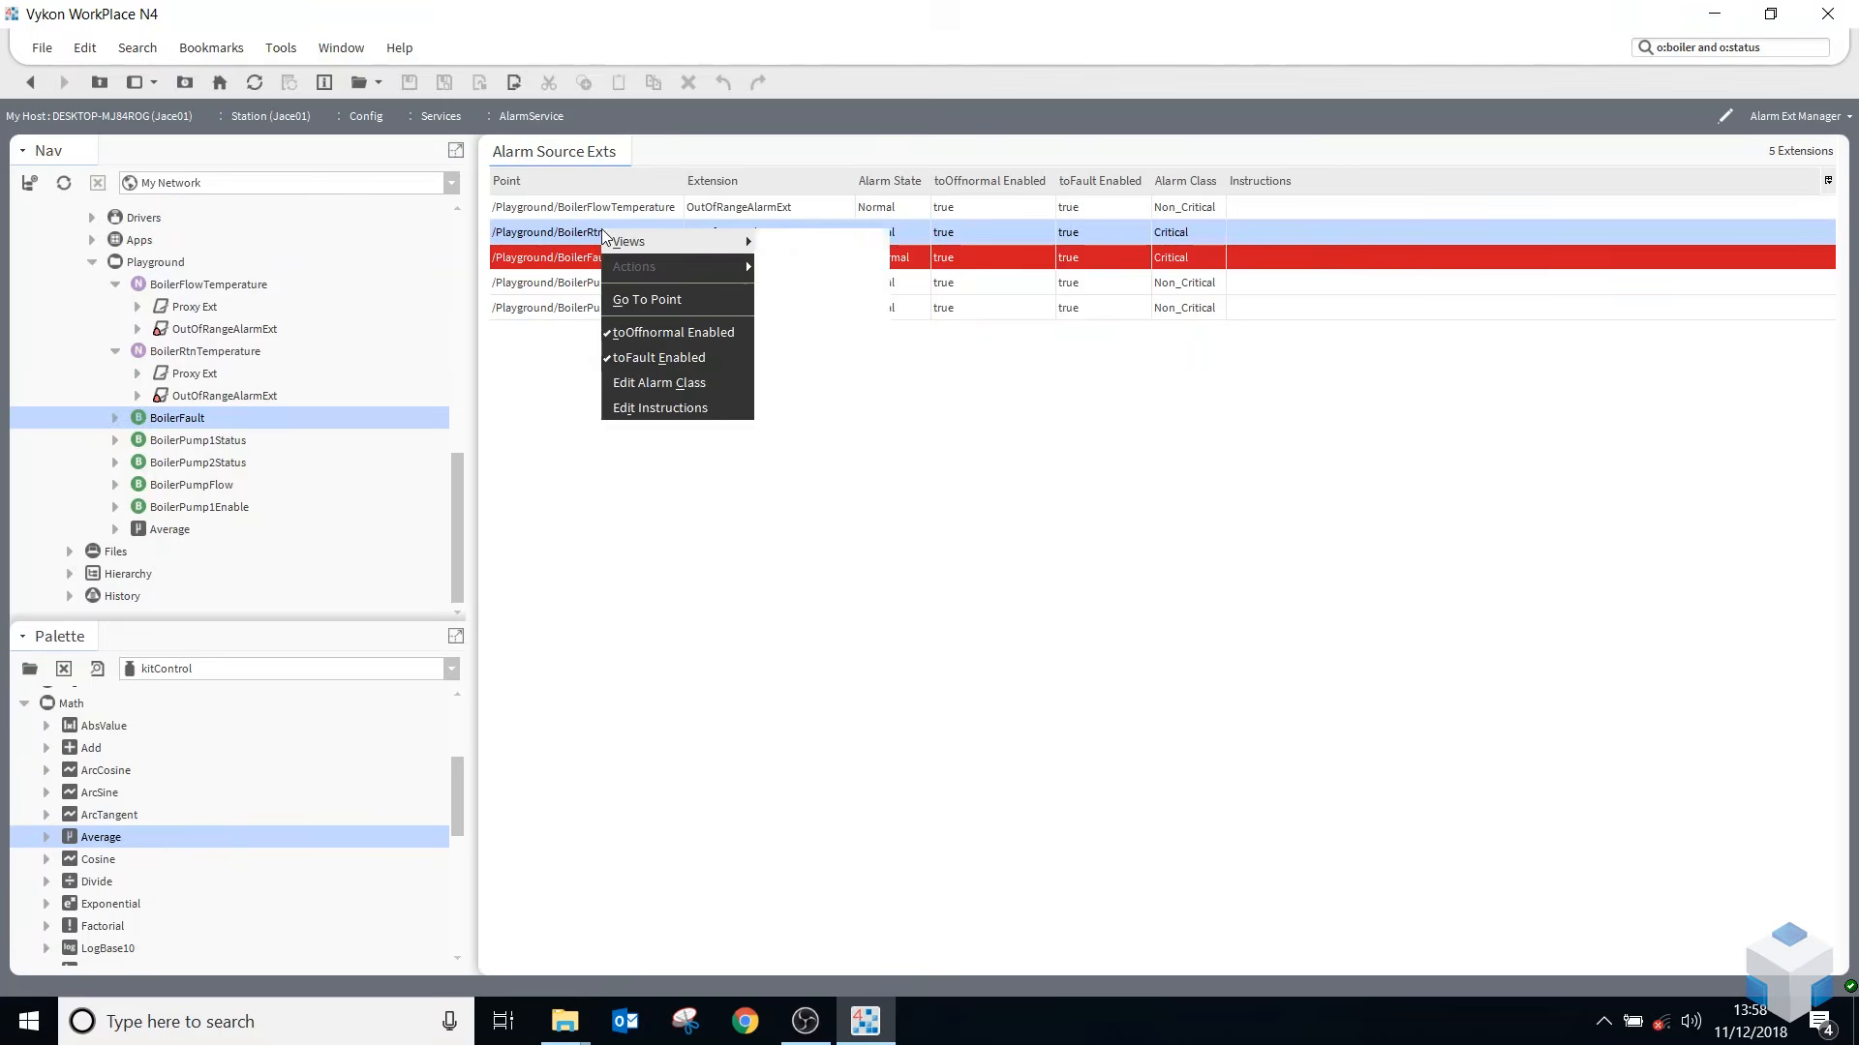
{"action": "left_click", "coordinate": [634, 299]}
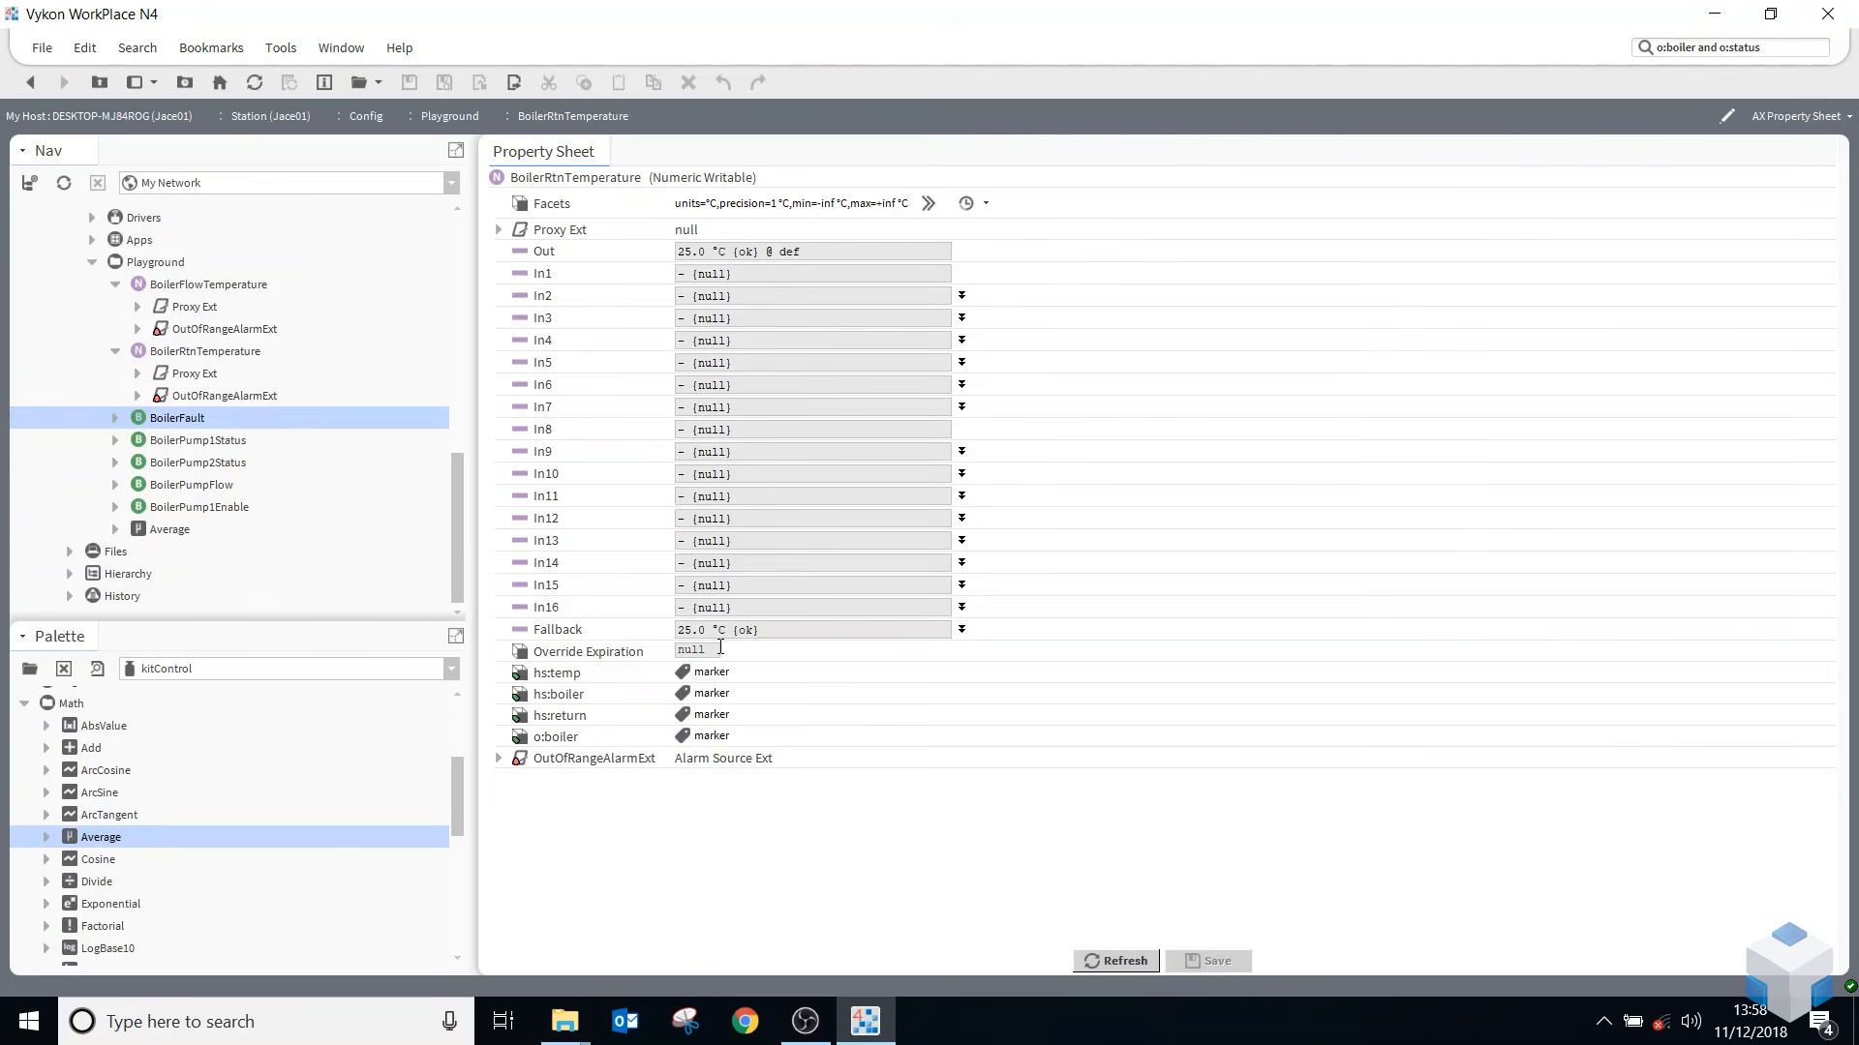
{"action": "left_click", "coordinate": [30, 82]}
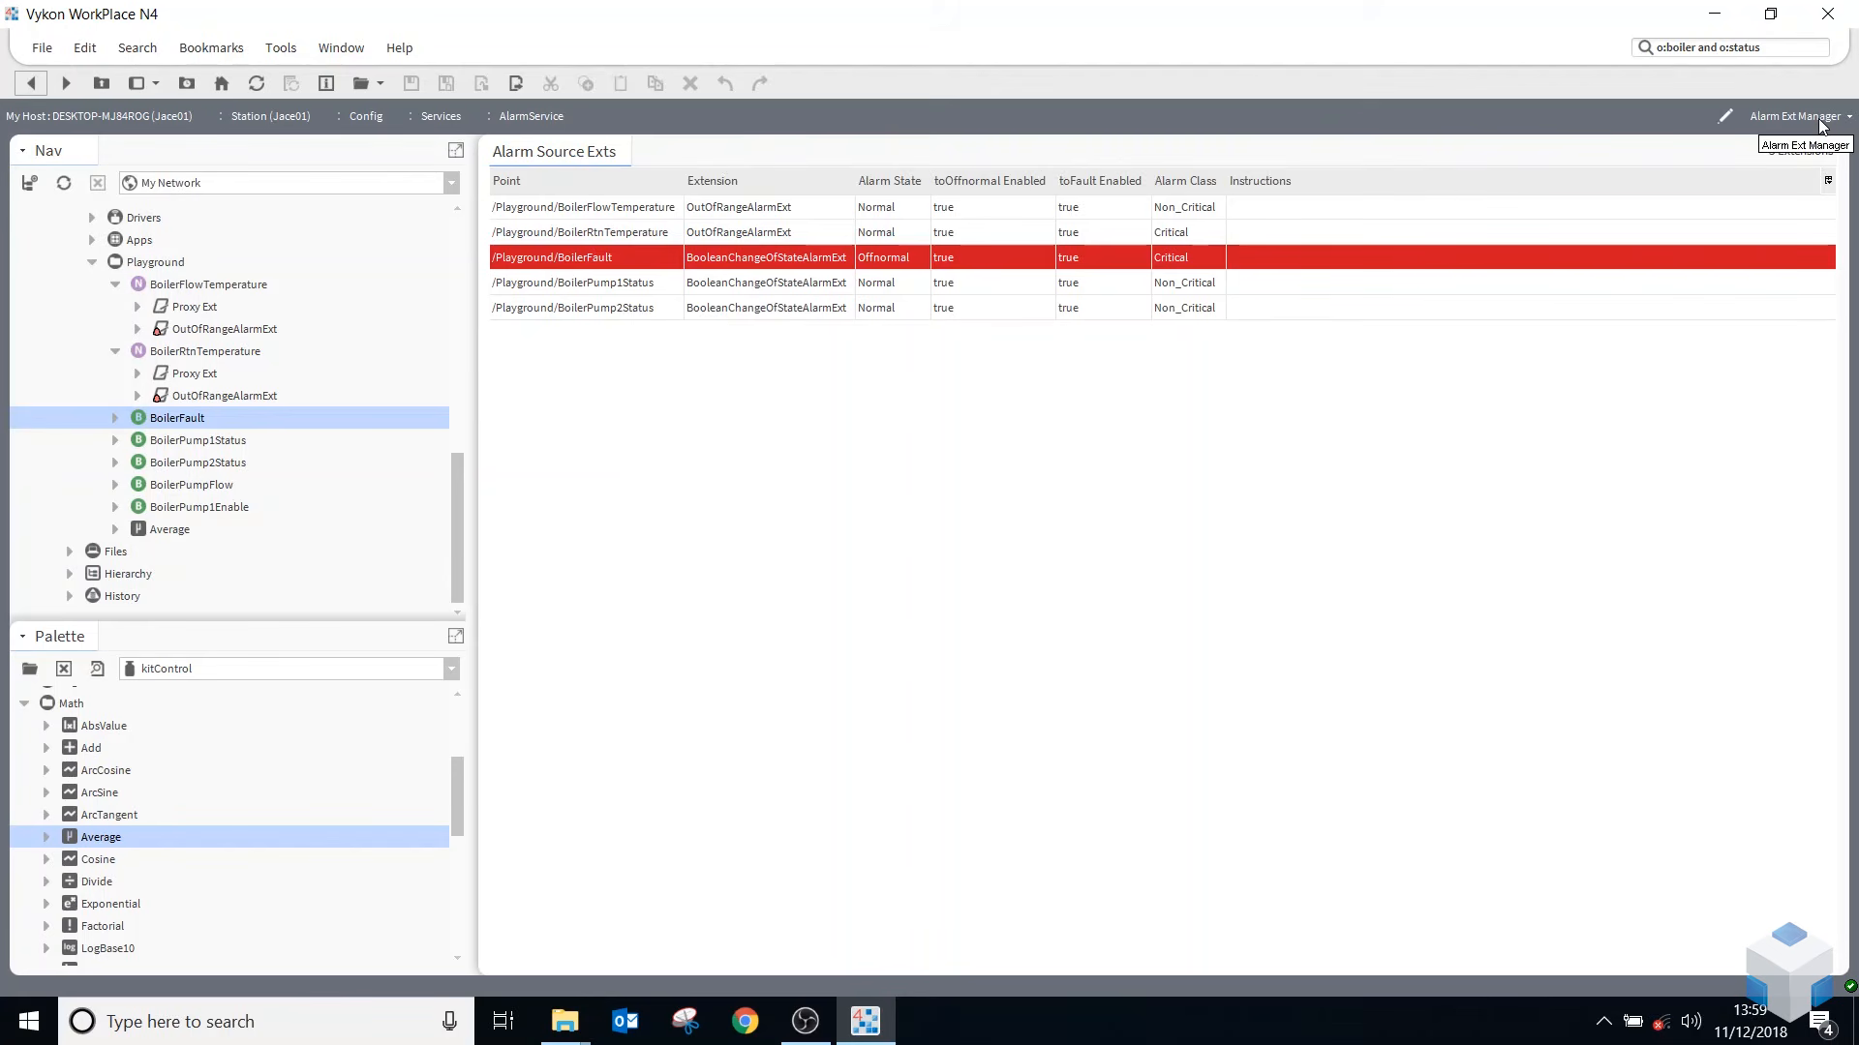
- View the AlarmService's Alarm Instructions Manager and its Alarm Class Summary
{"action": "left_click", "coordinate": [1832, 120]}
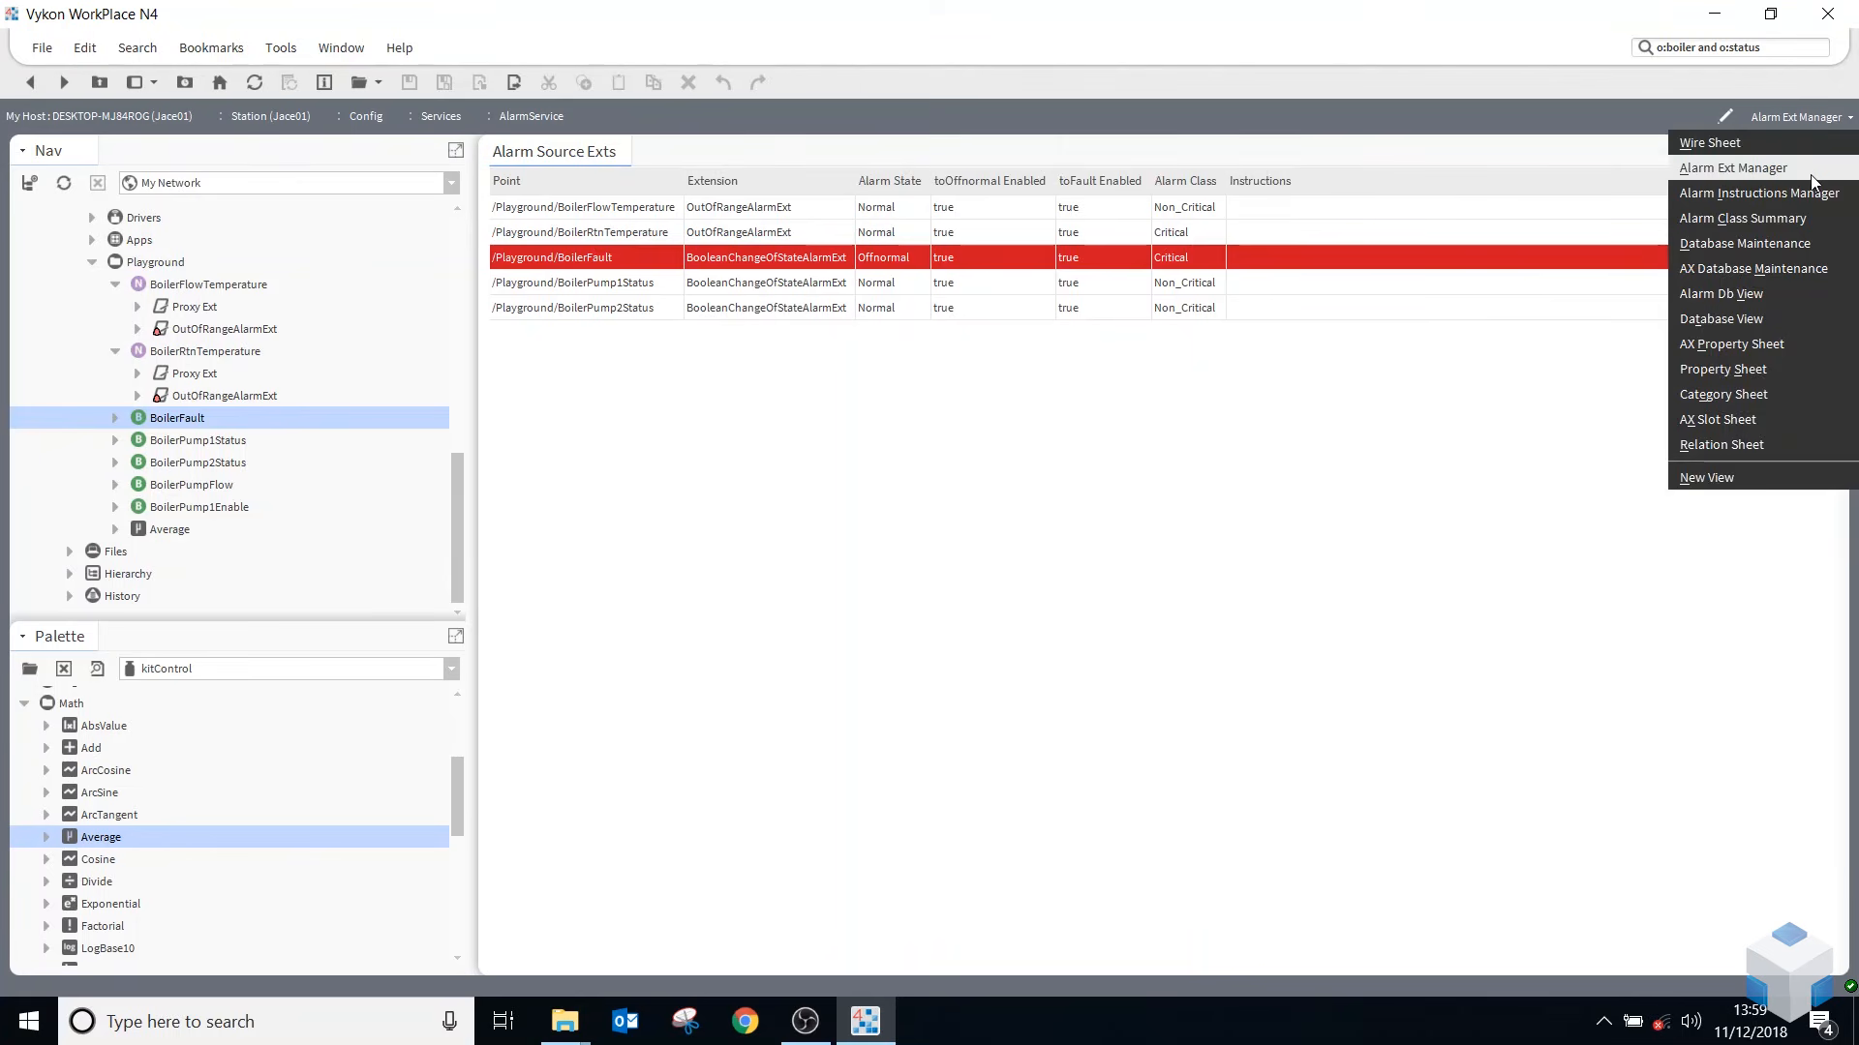
{"action": "left_click", "coordinate": [1757, 196]}
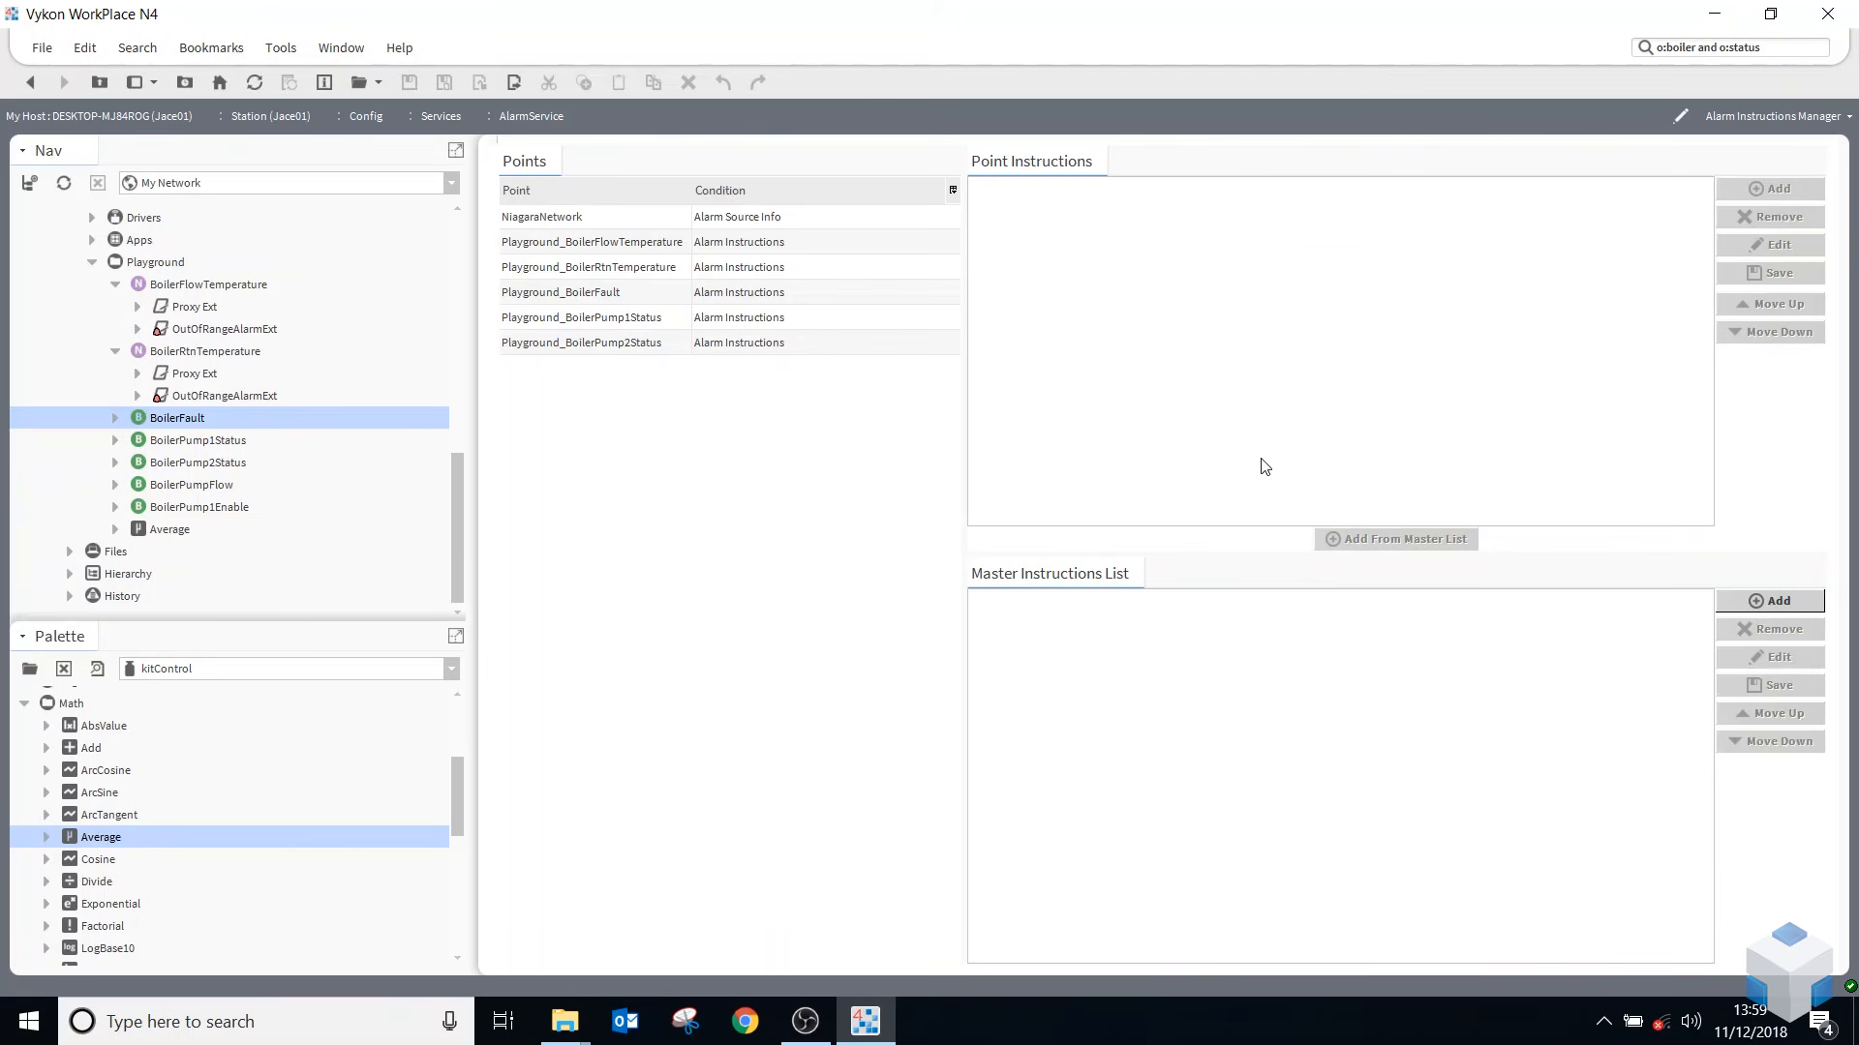
{"action": "left_click", "coordinate": [1813, 118]}
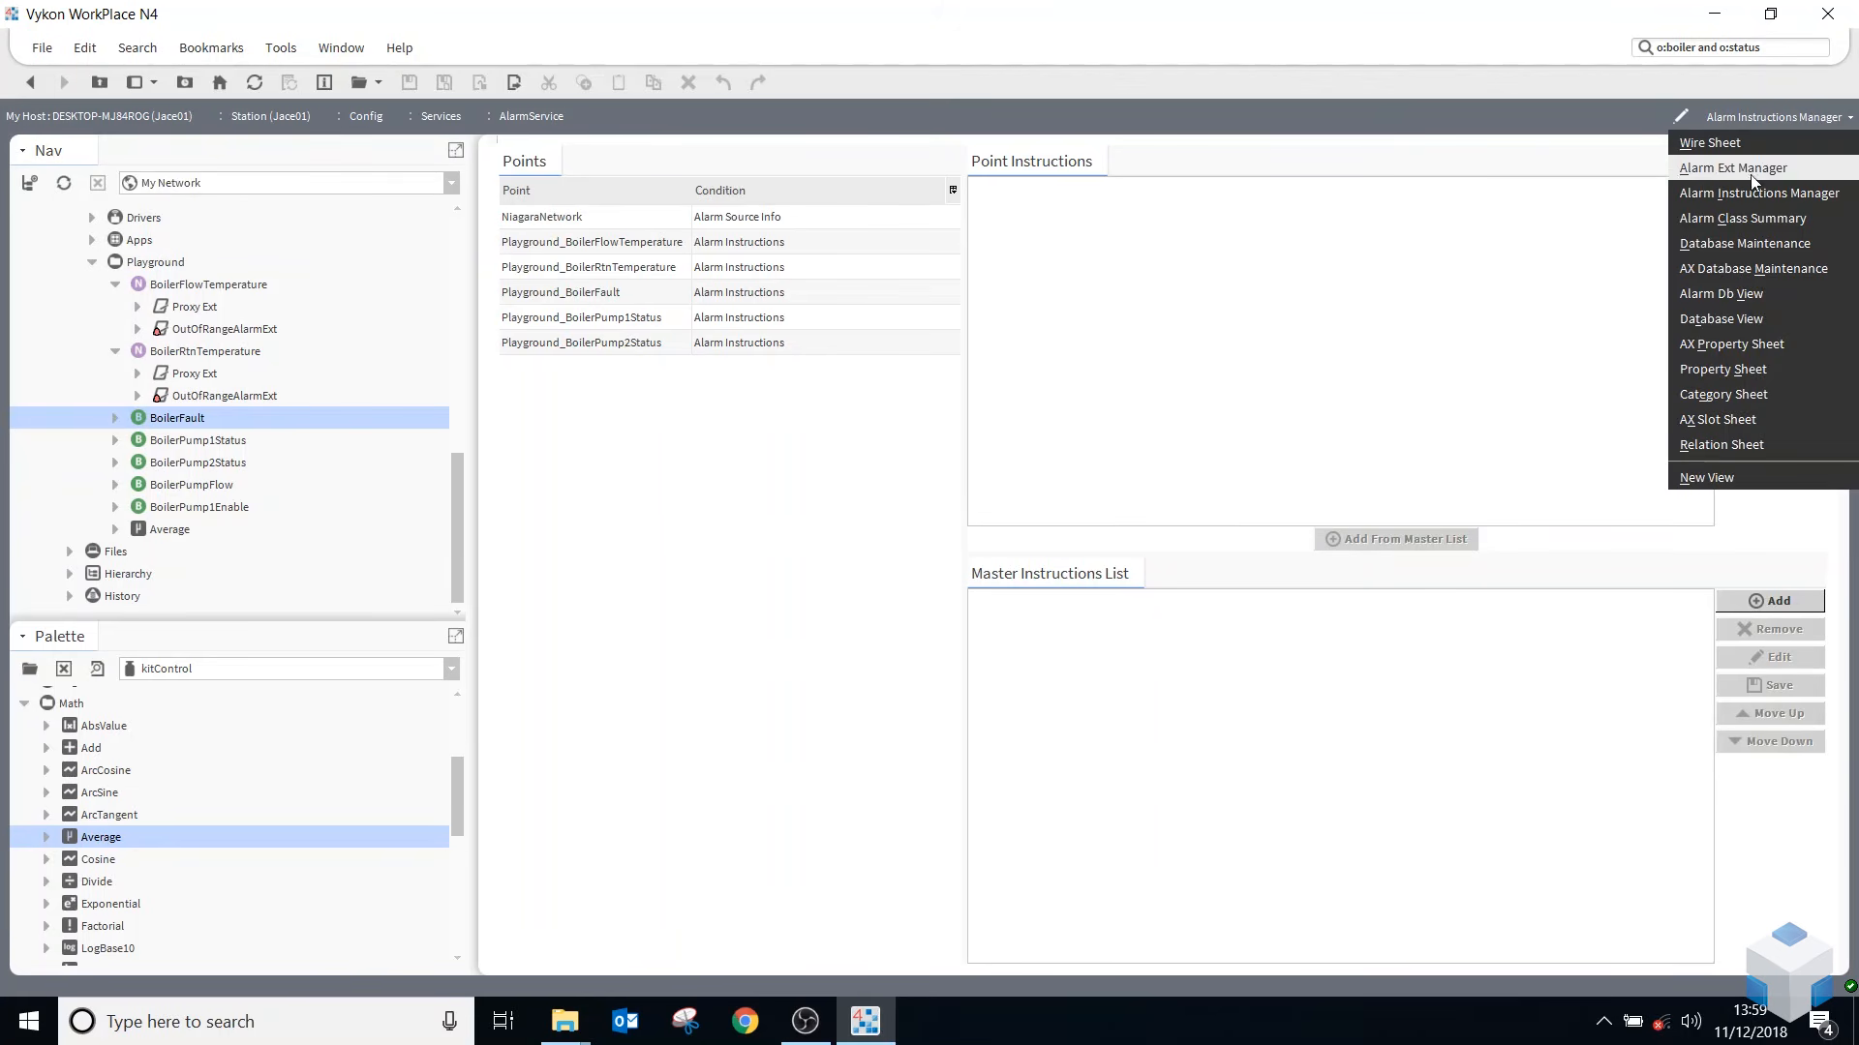
{"action": "left_click", "coordinate": [1710, 225]}
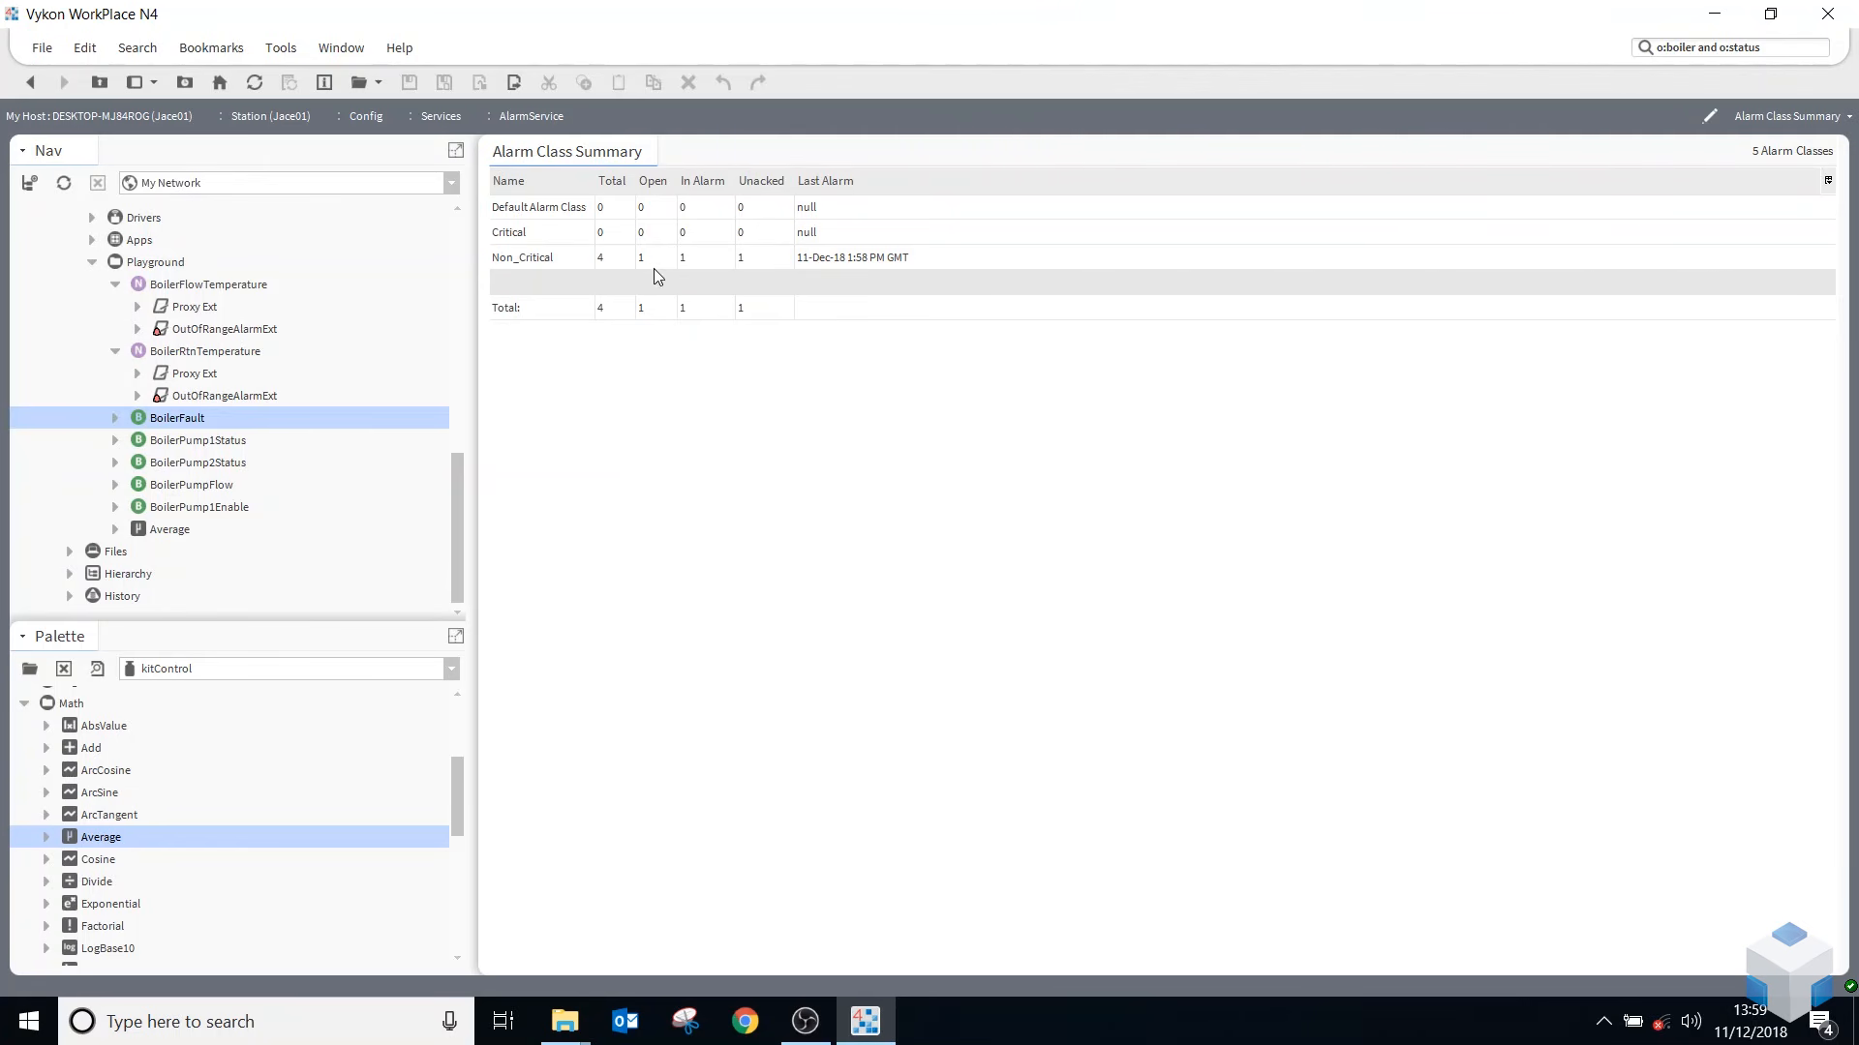
- View the alarm records in the AlarmService's Database Maintenance view and select the station's Alarm node in the navigation tree
{"action": "left_click", "coordinate": [1791, 116]}
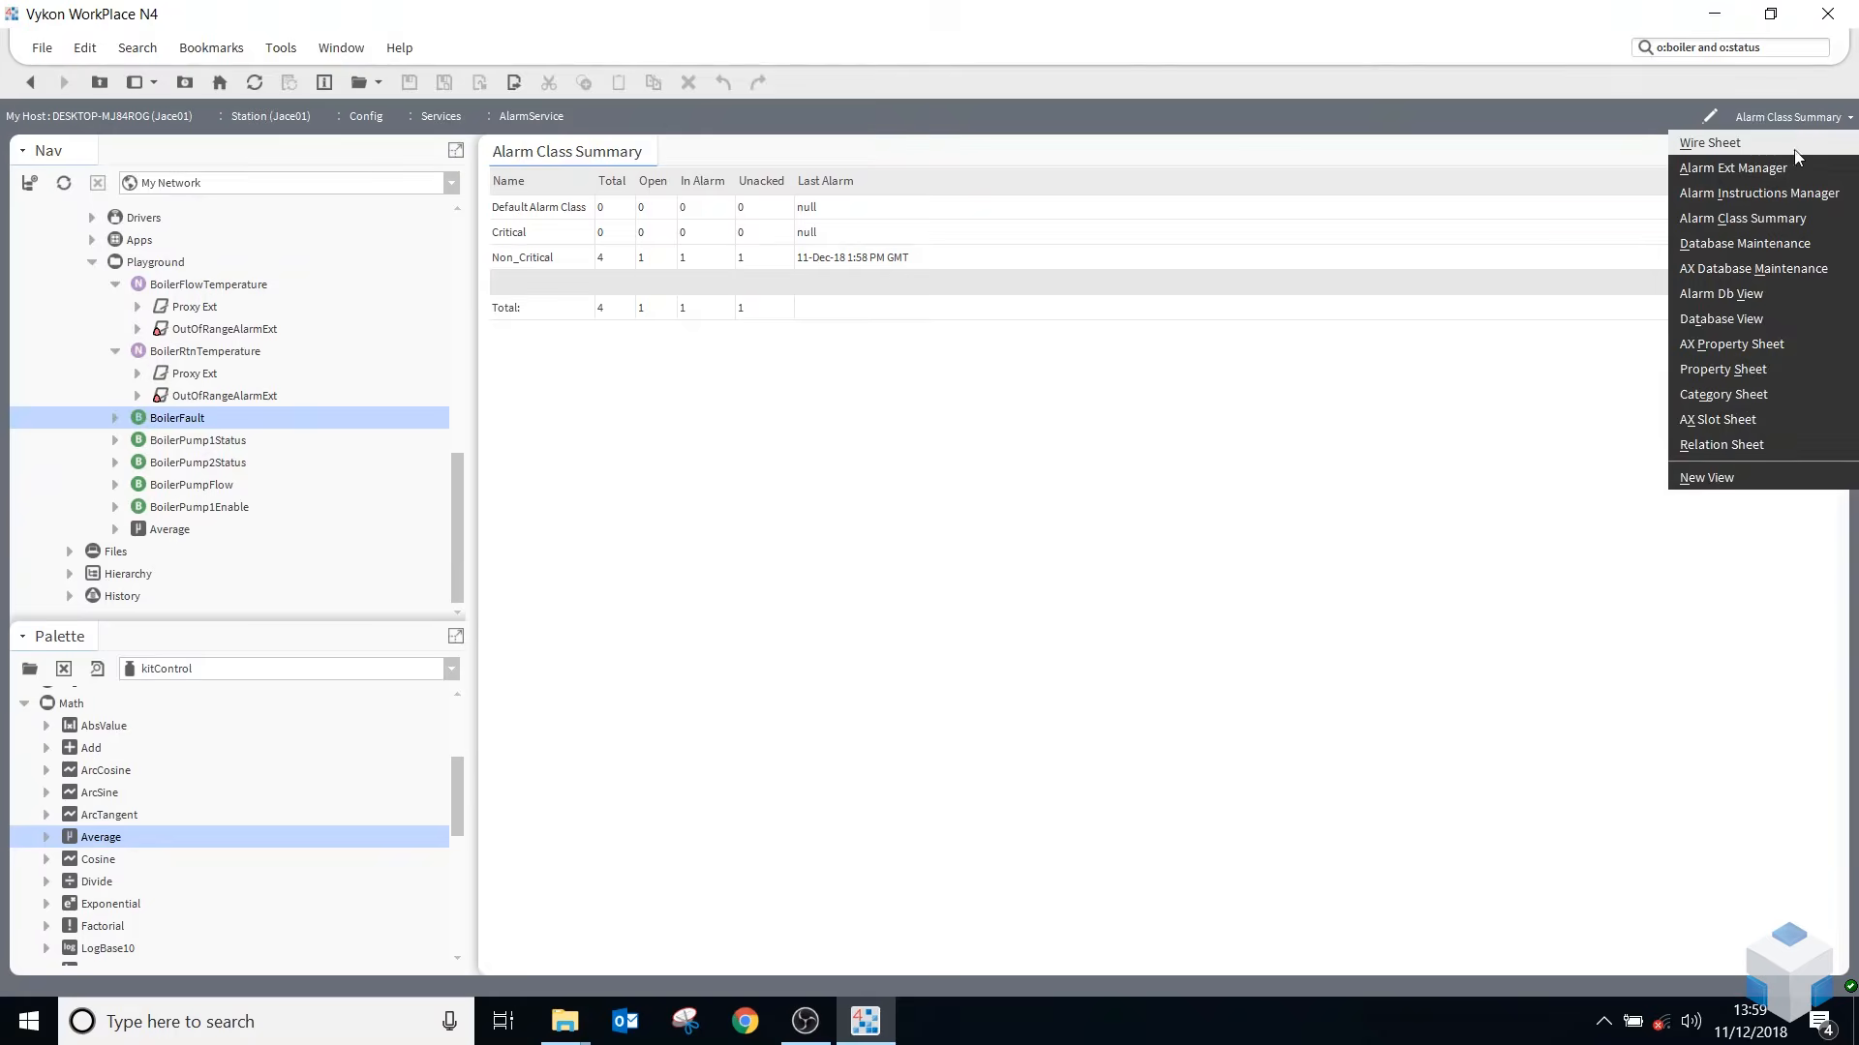
{"action": "left_click", "coordinate": [1766, 251]}
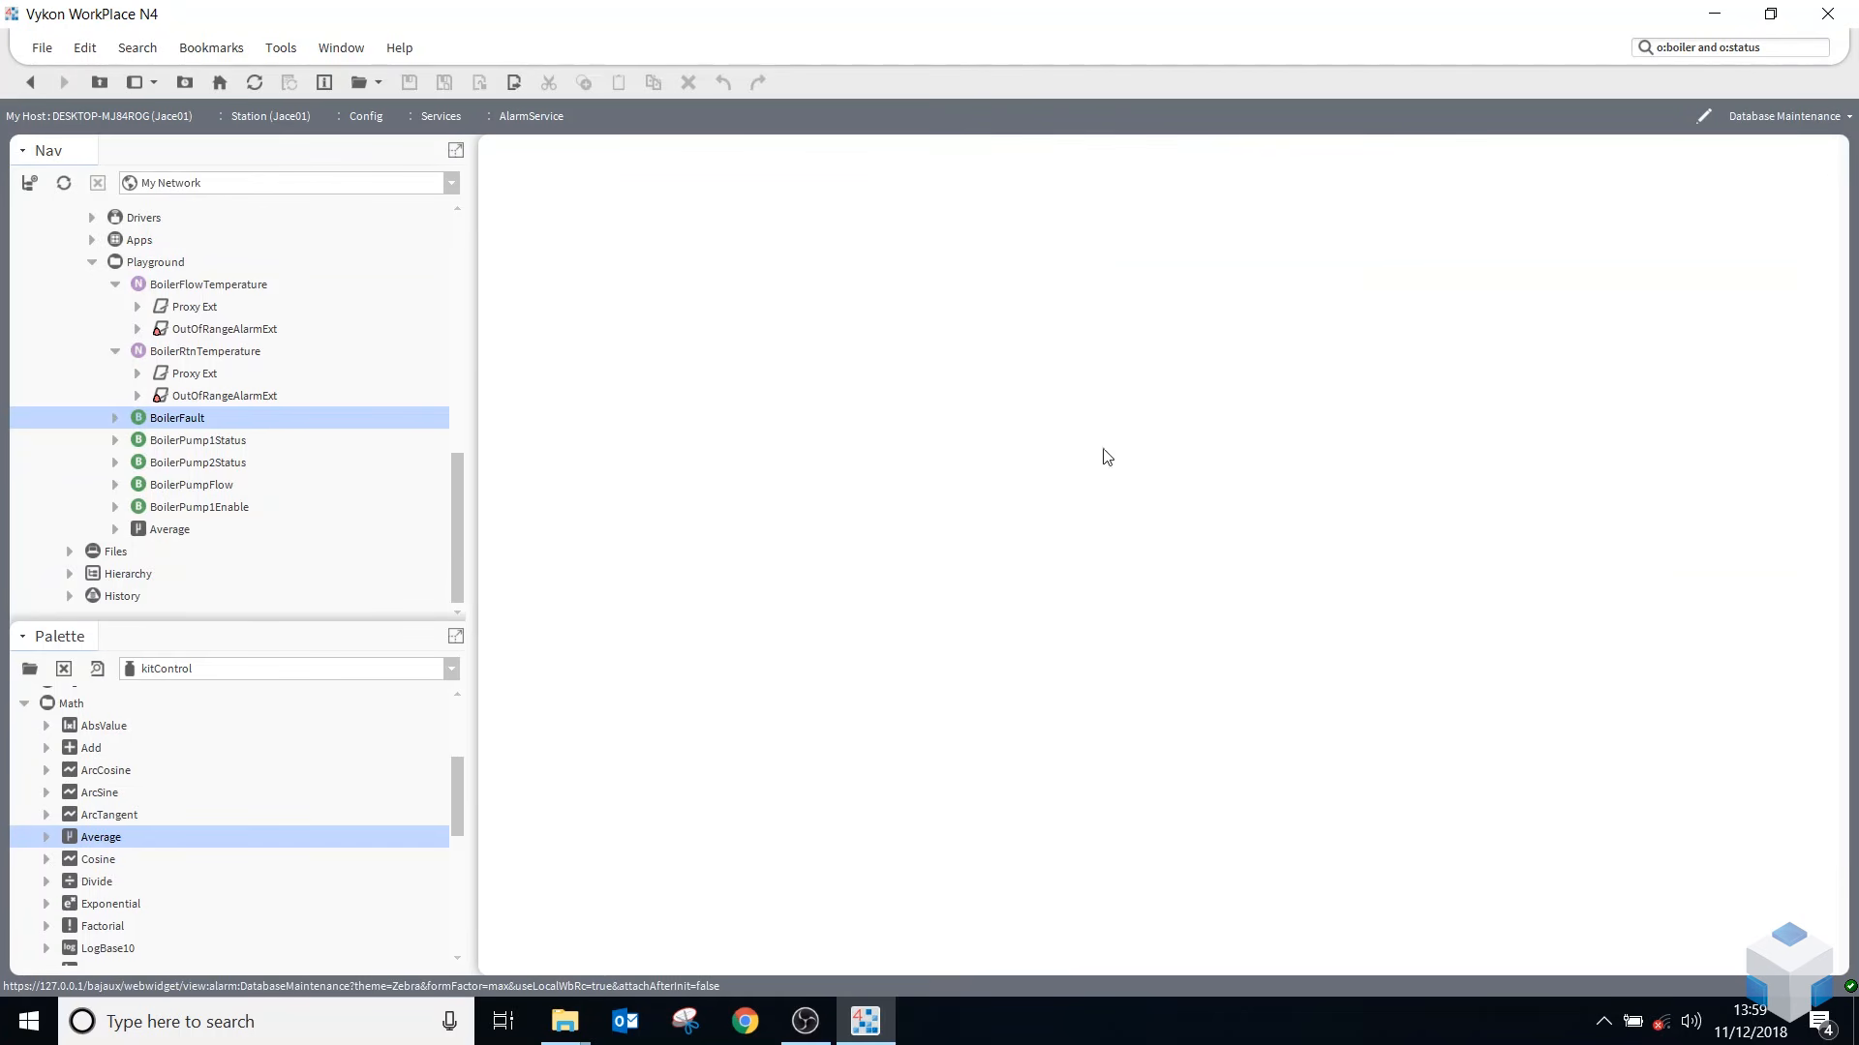
{"action": "scroll", "coordinate": [207, 414], "scroll_direction": "up", "scroll_amount": 6}
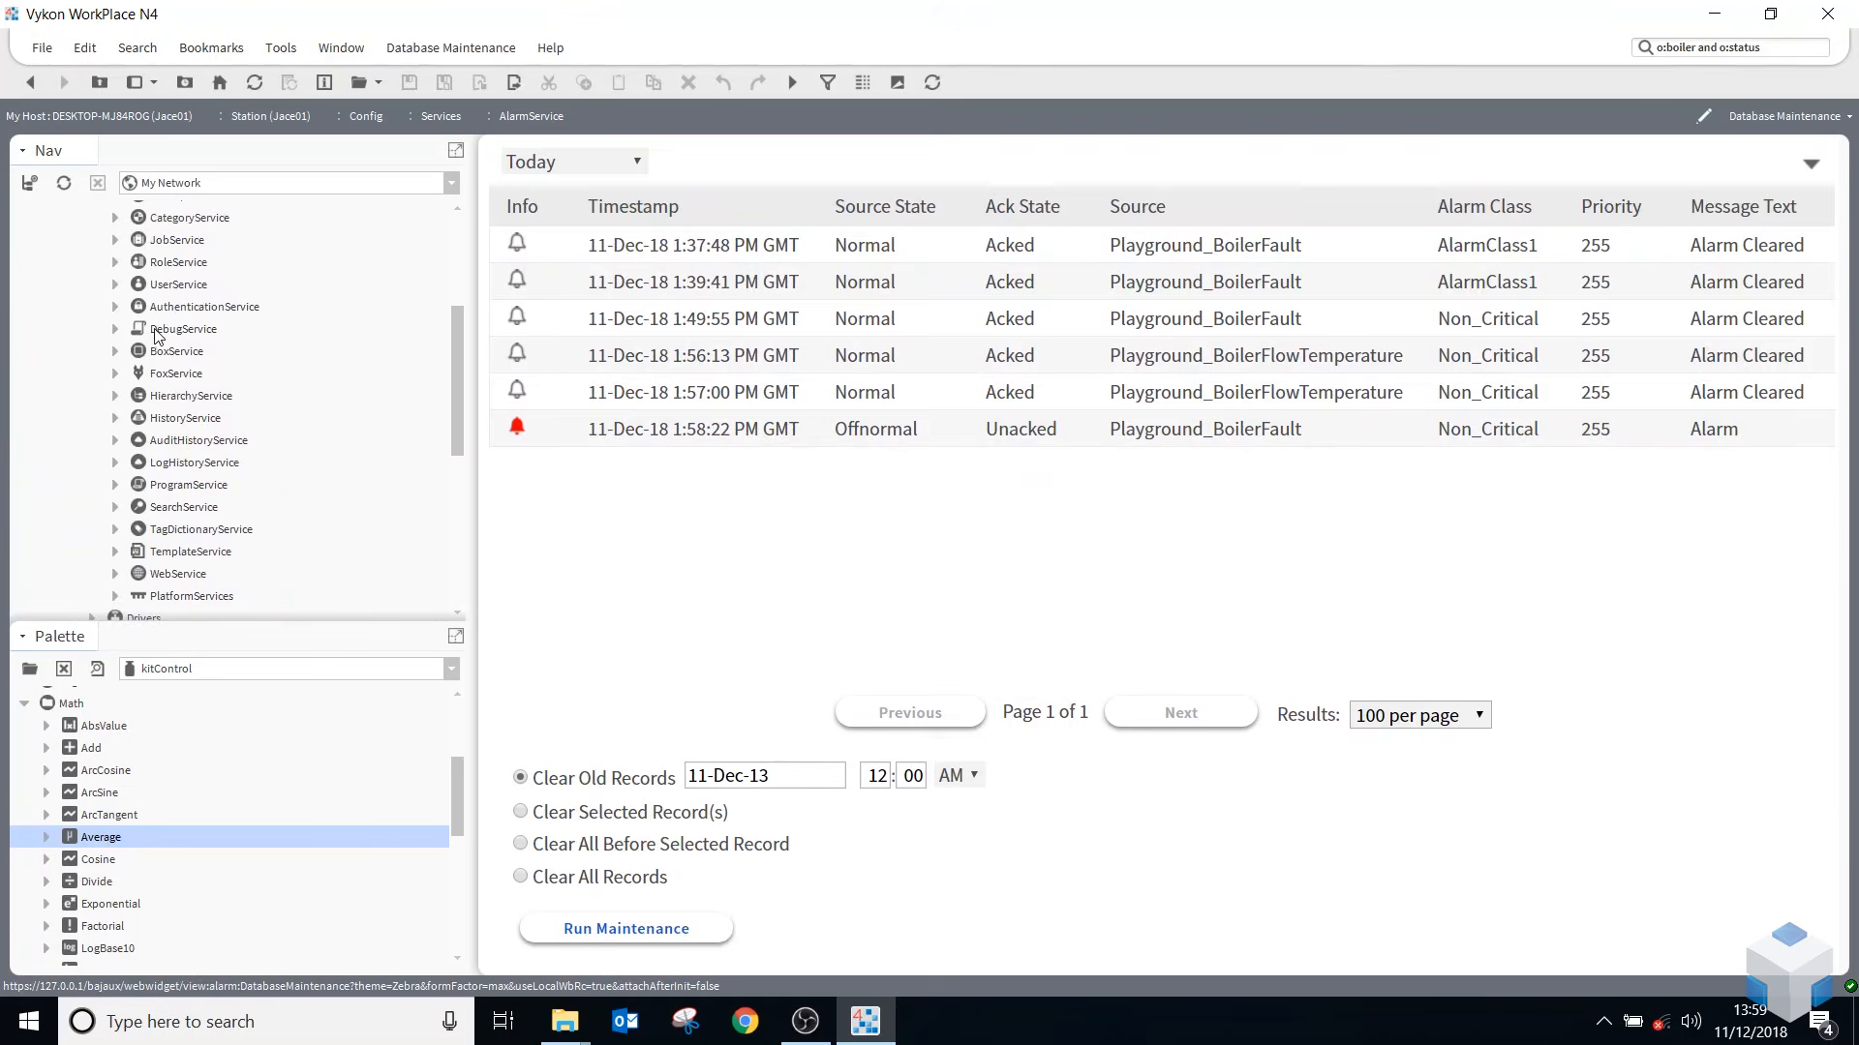
{"action": "scroll", "coordinate": [155, 334], "scroll_direction": "up", "scroll_amount": 4}
{"action": "left_click", "coordinate": [126, 354]}
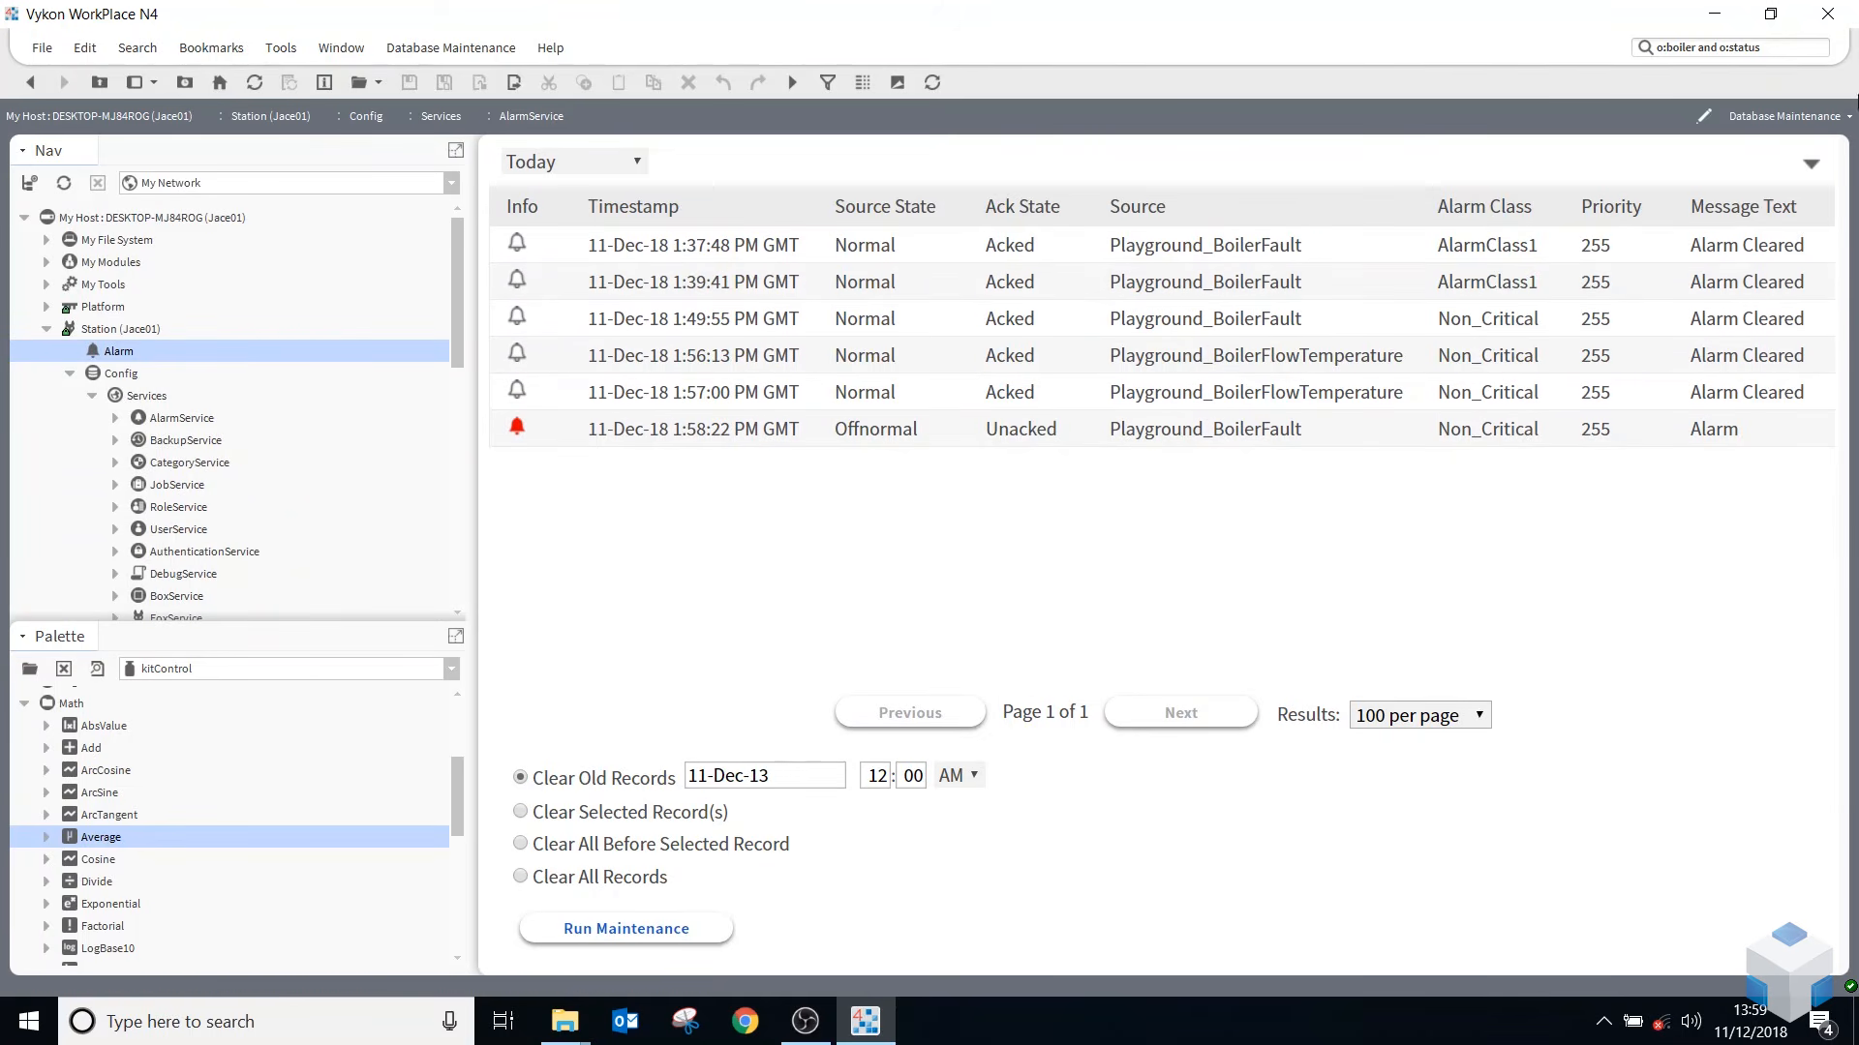
- Switch the AlarmService to the AX Database Maintenance view and examine the alarm history and record-clearing options
{"action": "left_click", "coordinate": [1816, 117]}
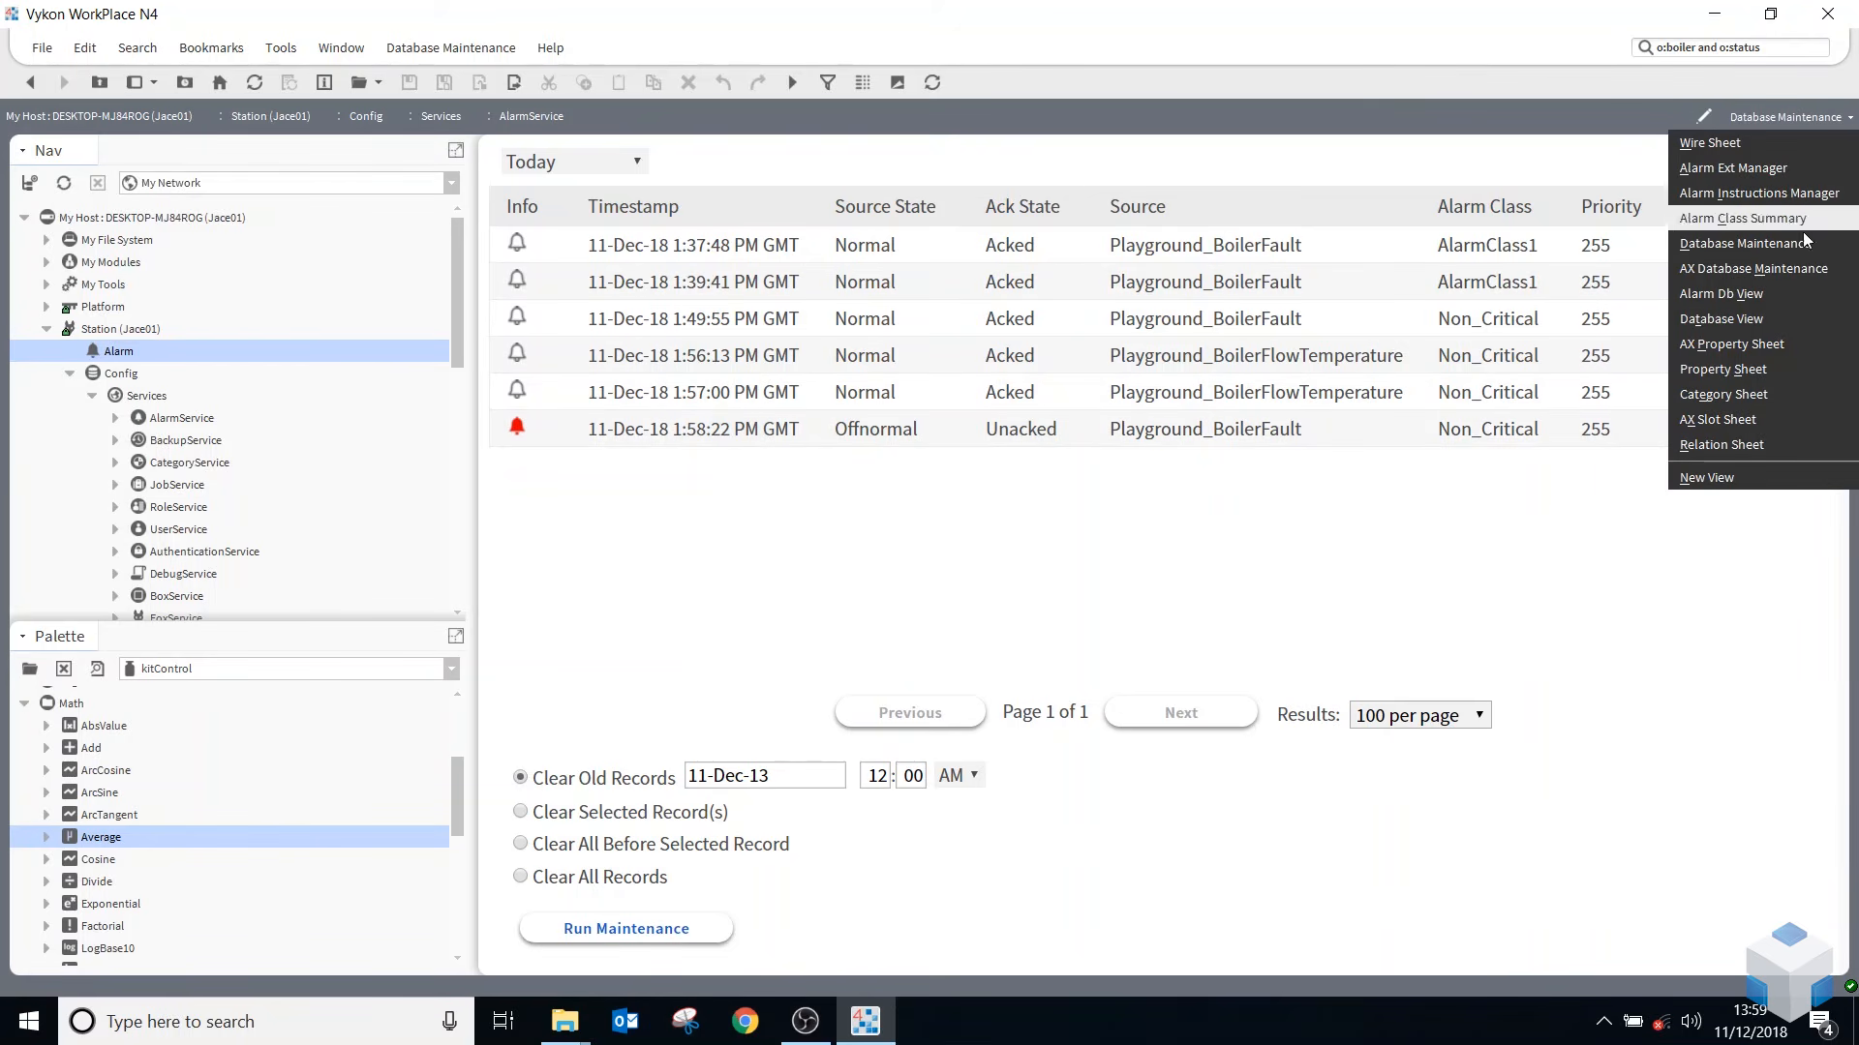
{"action": "left_click", "coordinate": [1064, 470]}
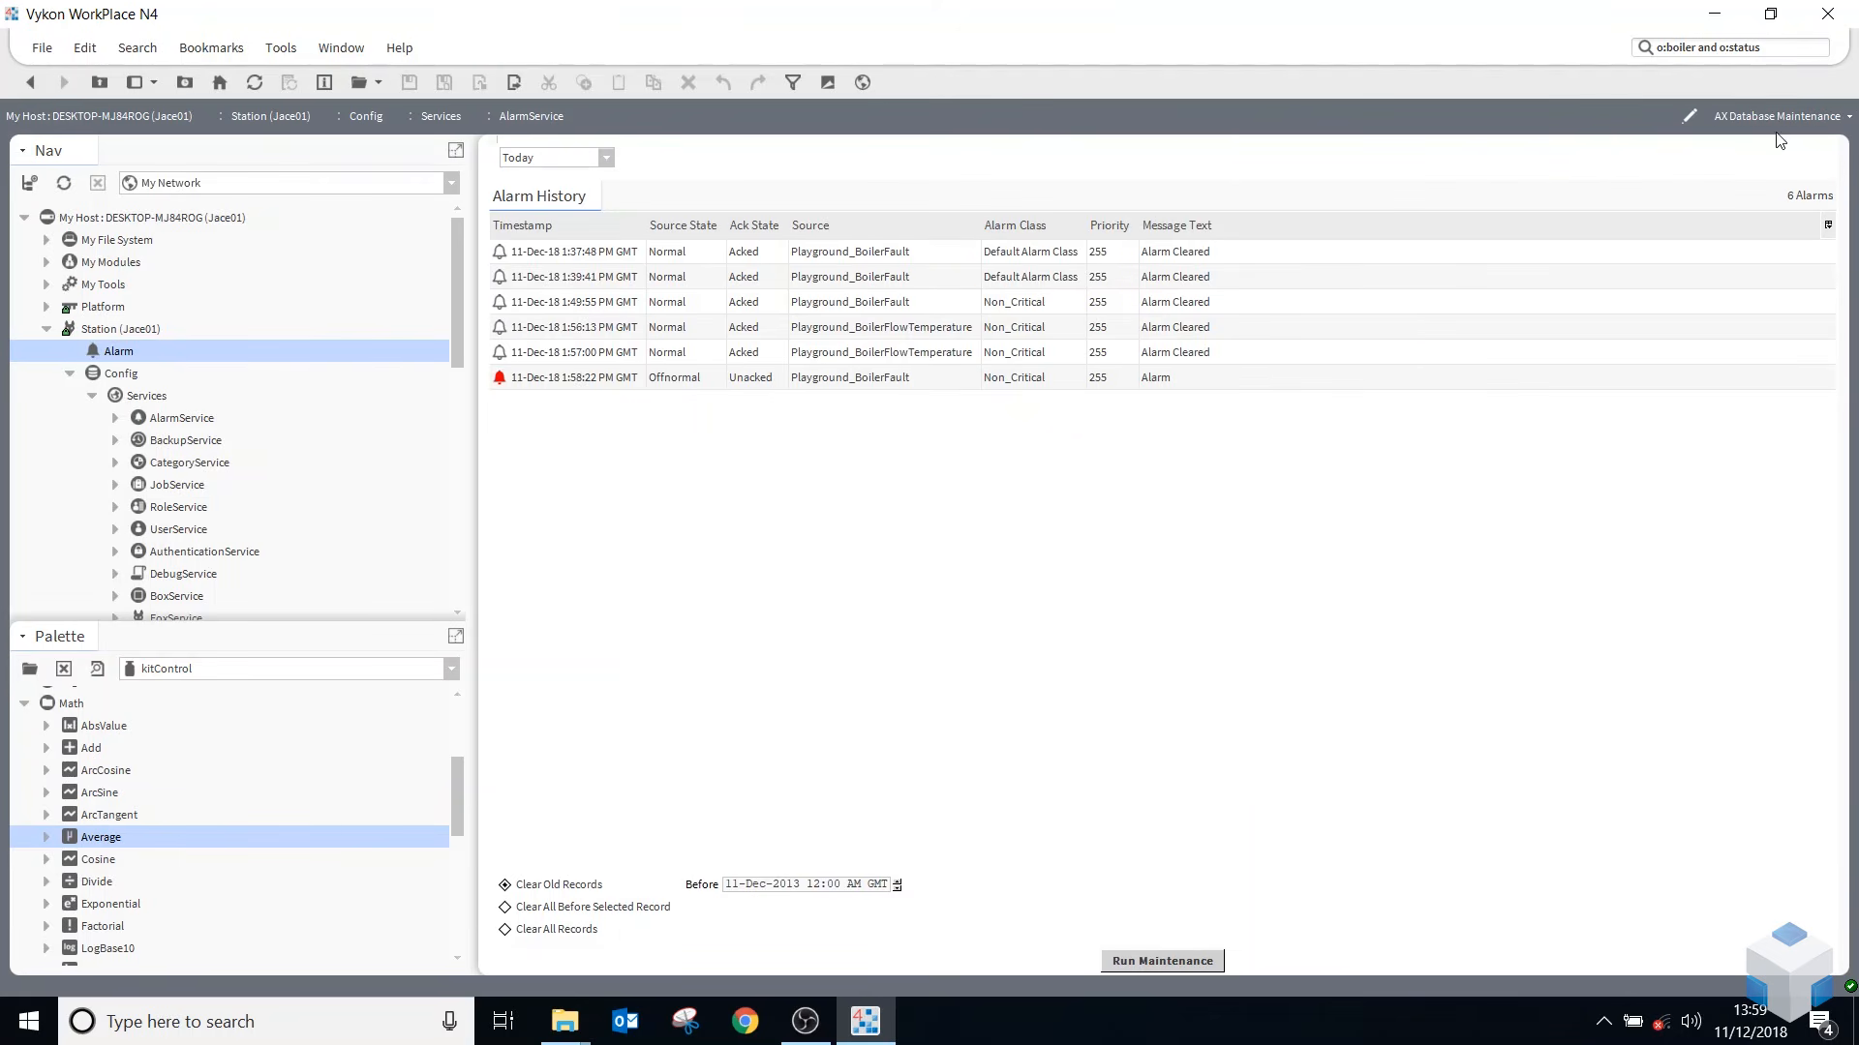
{"action": "left_click", "coordinate": [1805, 115]}
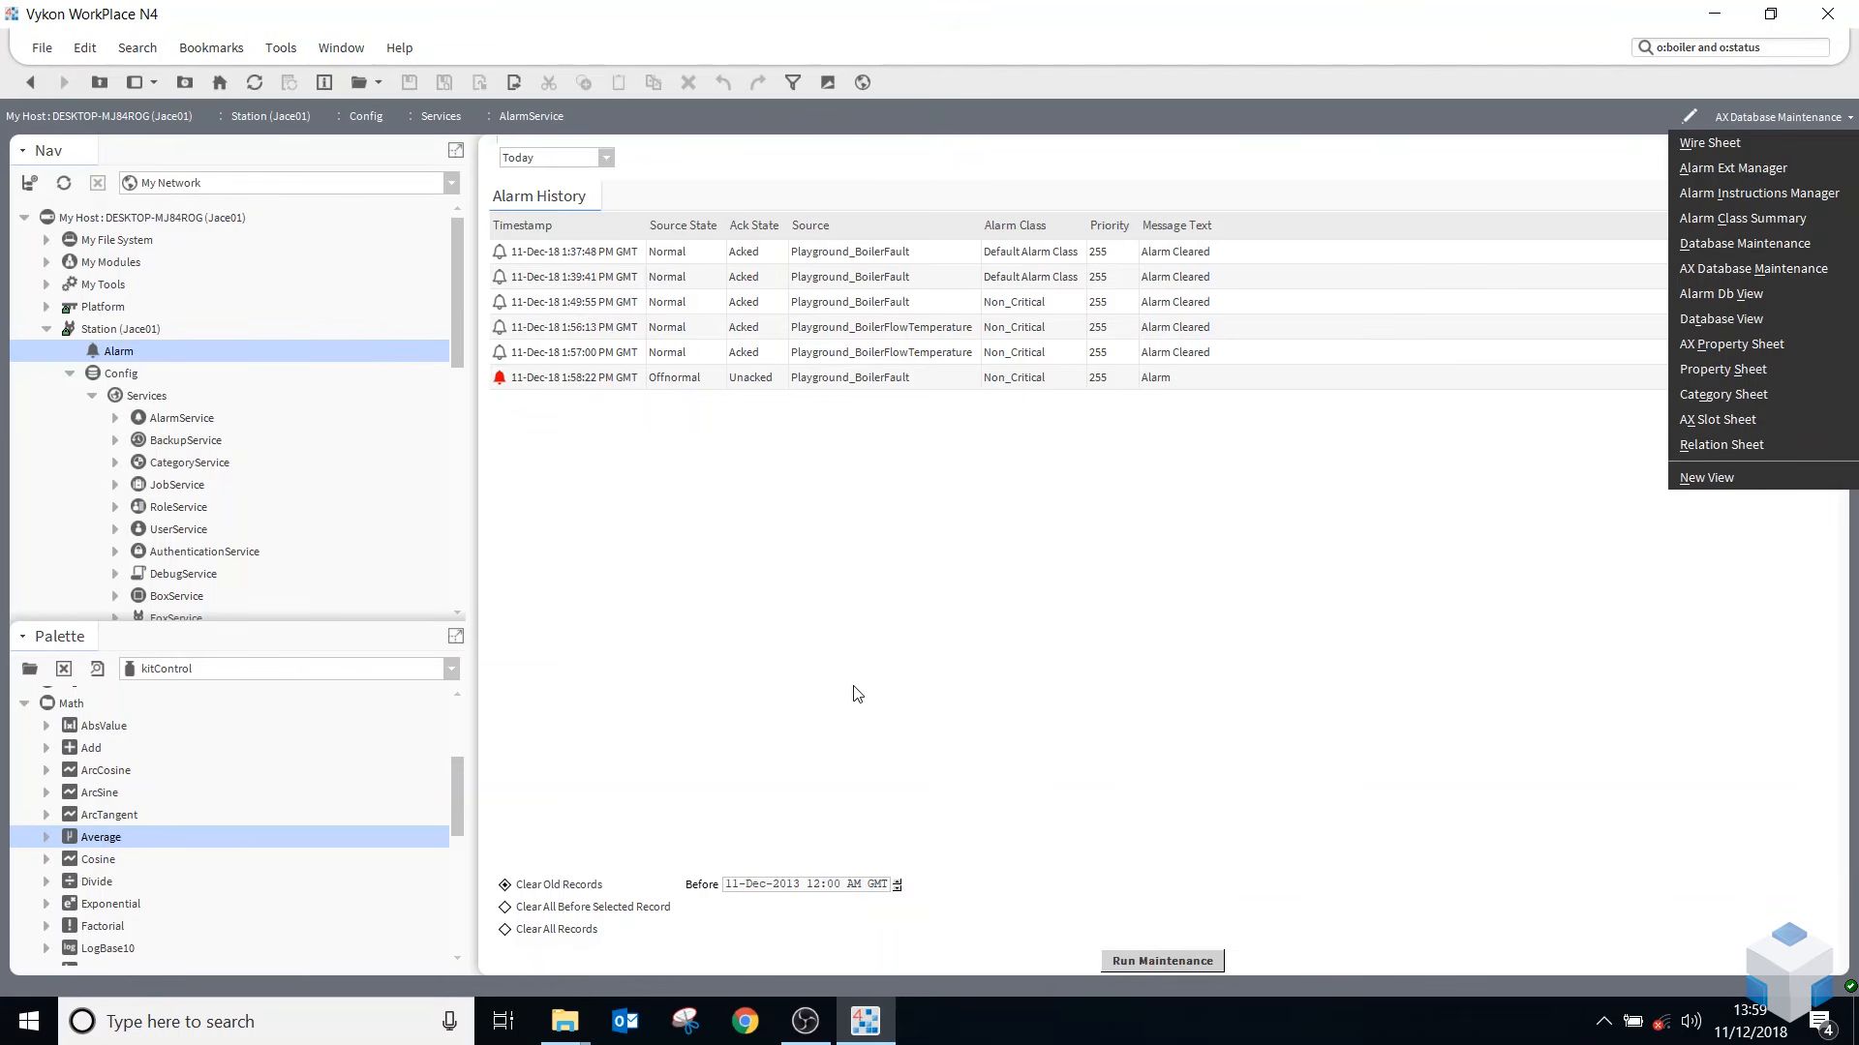
{"action": "left_click", "coordinate": [878, 672]}
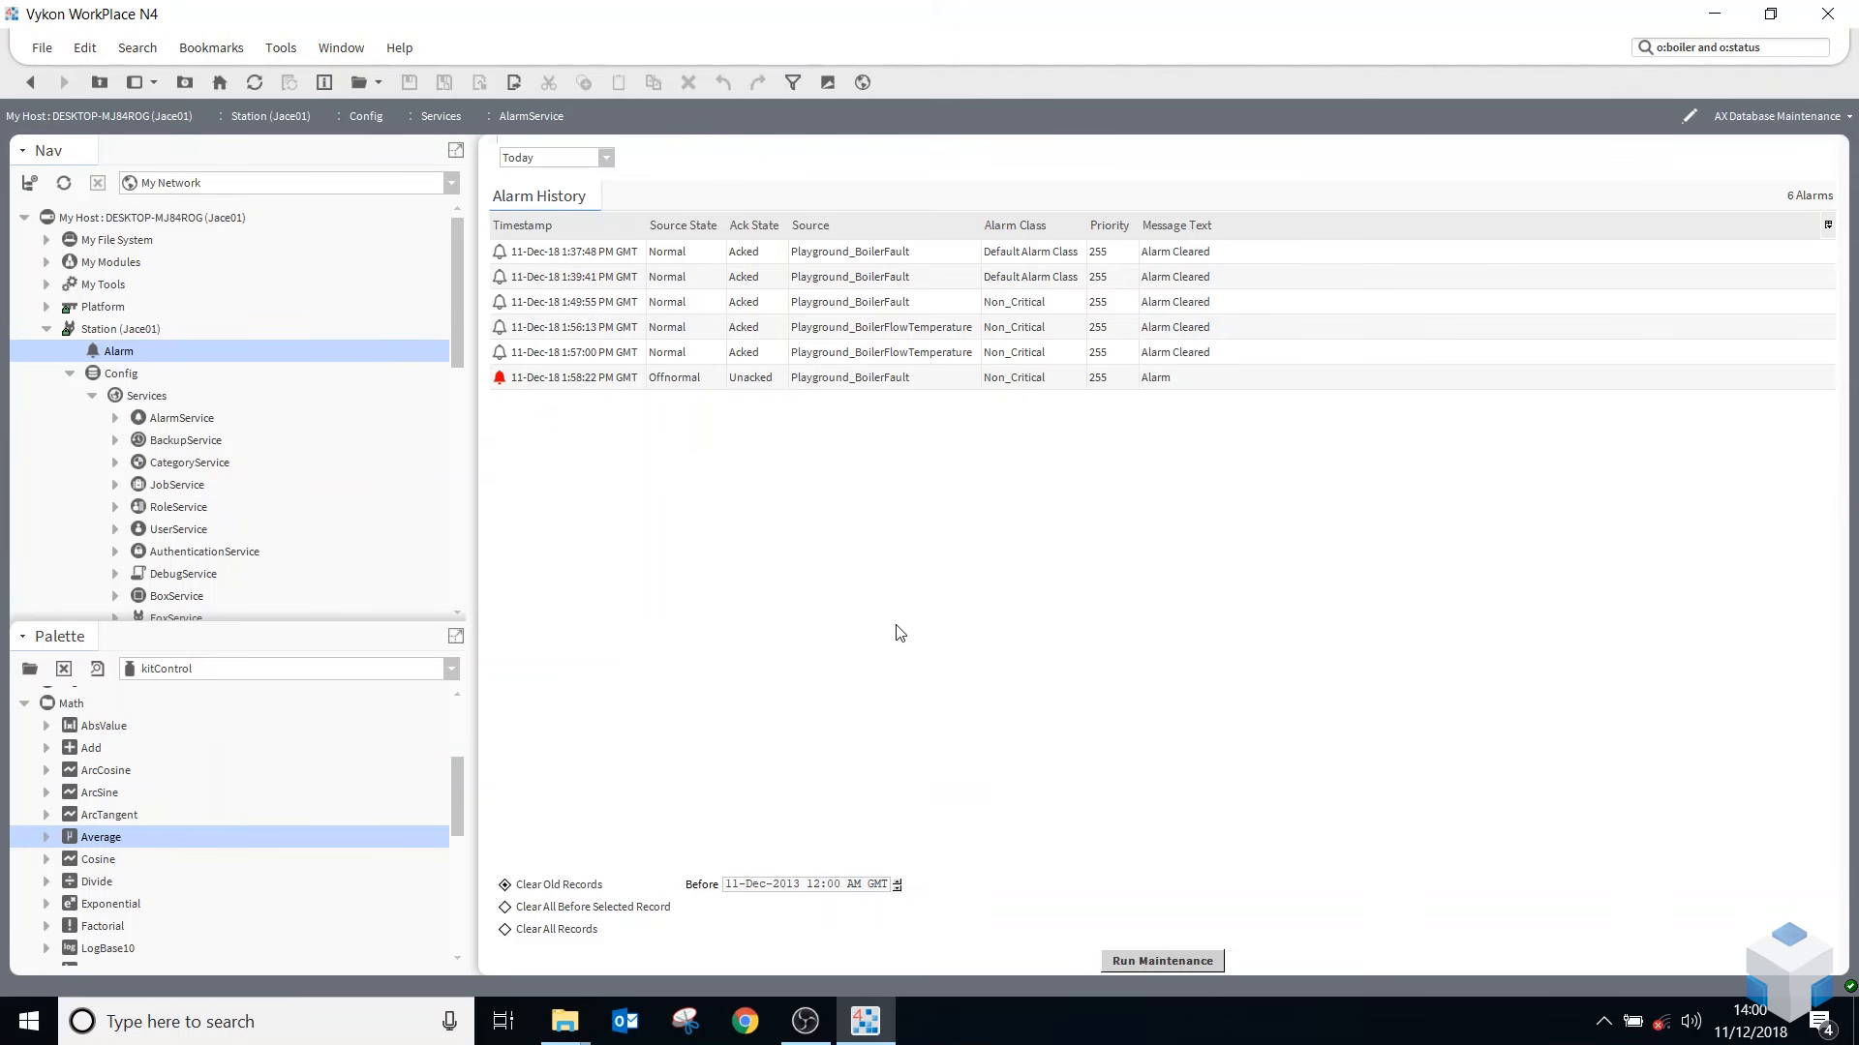
- Collapse the Services, Config and Station (Jace01) branches of the navigation tree
{"action": "left_click", "coordinate": [93, 396]}
{"action": "left_click", "coordinate": [70, 374]}
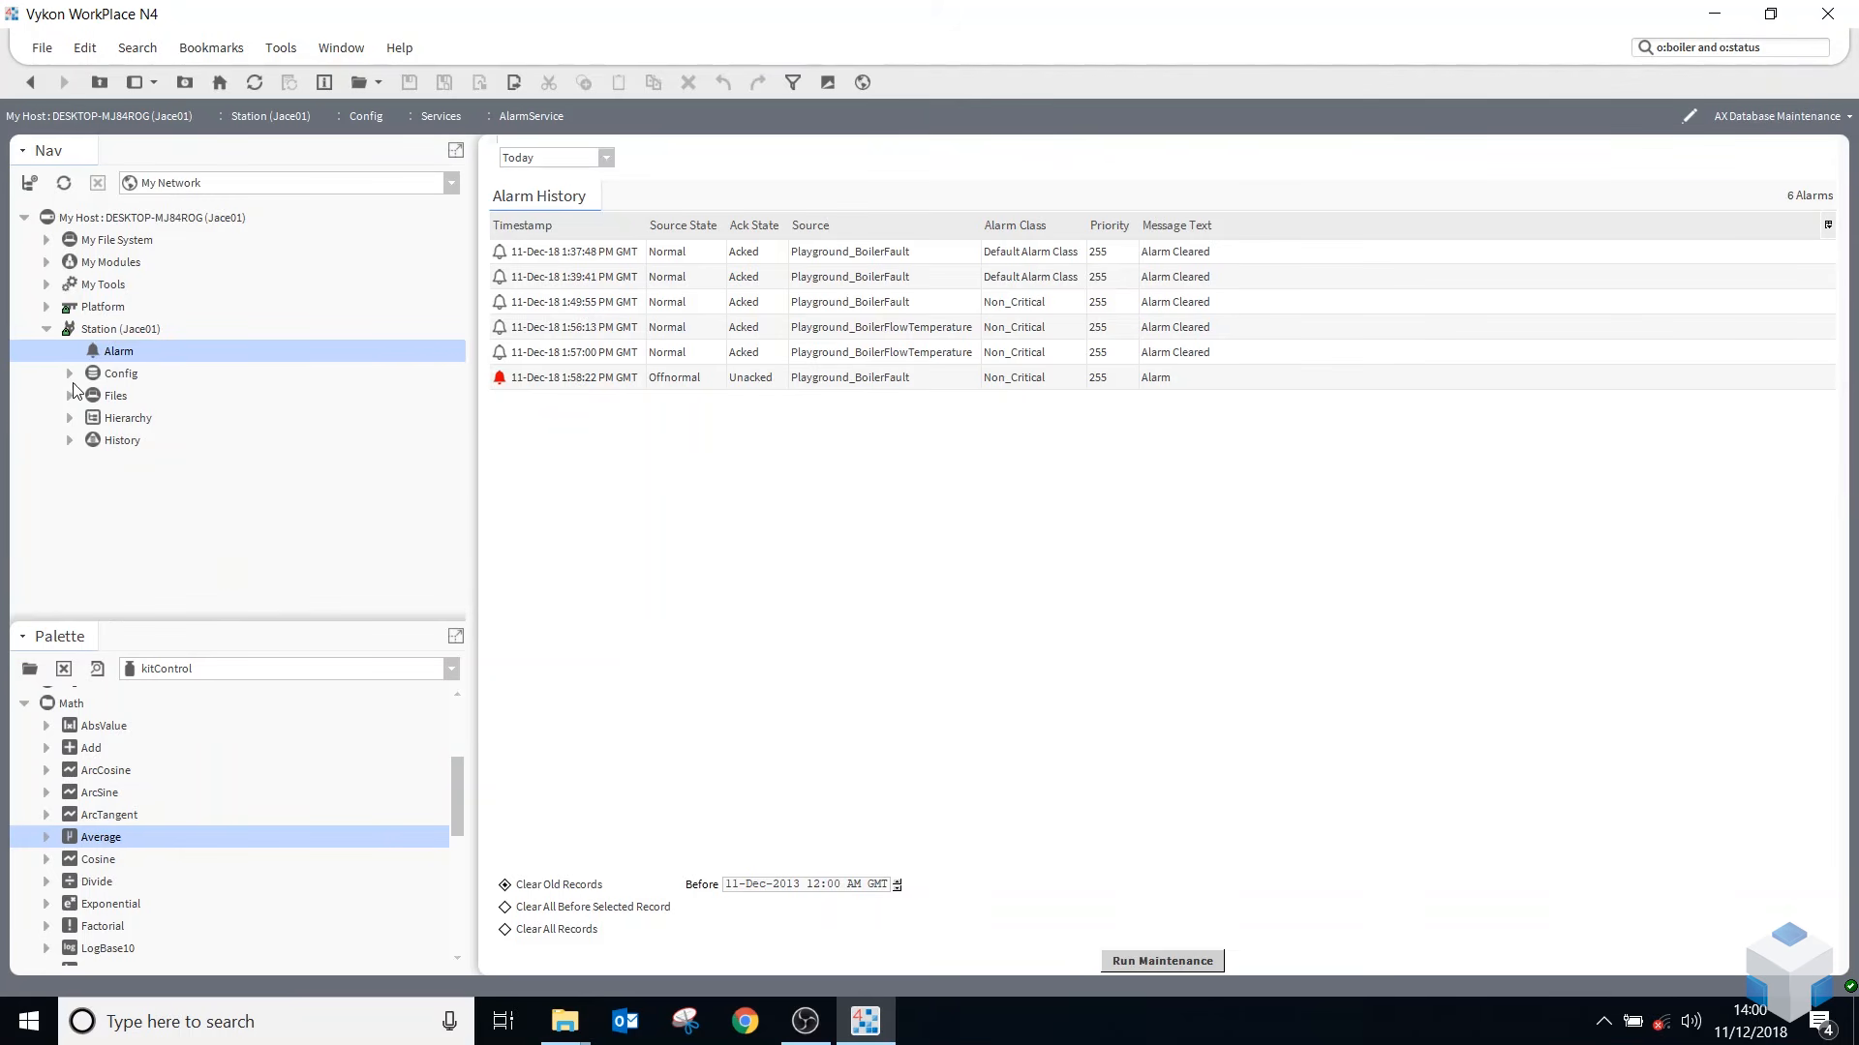
{"action": "left_click", "coordinate": [50, 333]}
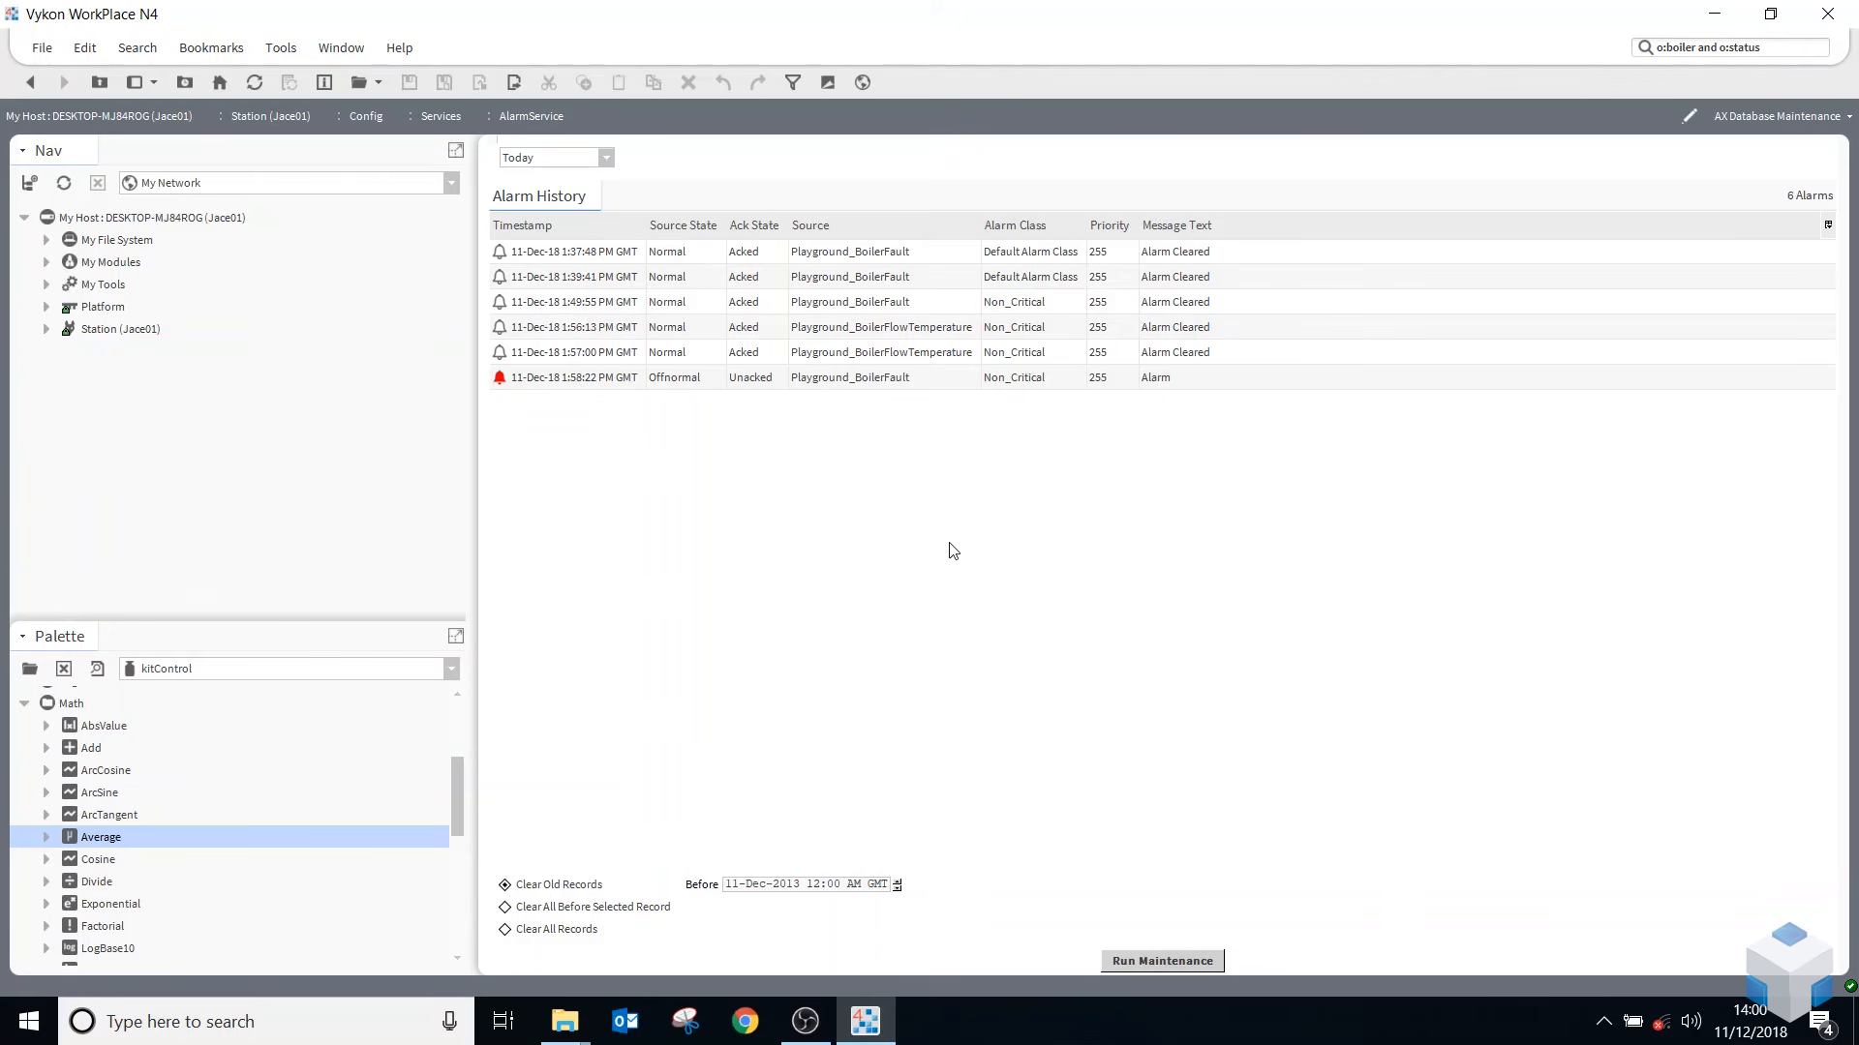